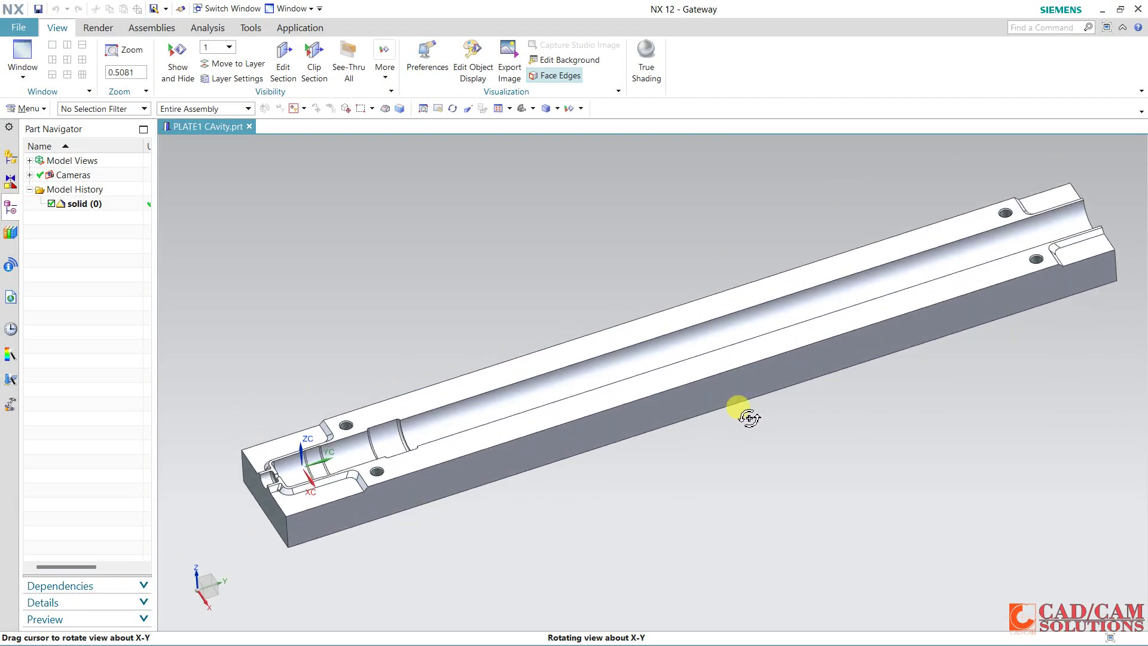
- Save PLATE1 CAvity.prt and start the Manufacturing application with the mill_contour setup
click(681, 369)
key(ctrl+s)
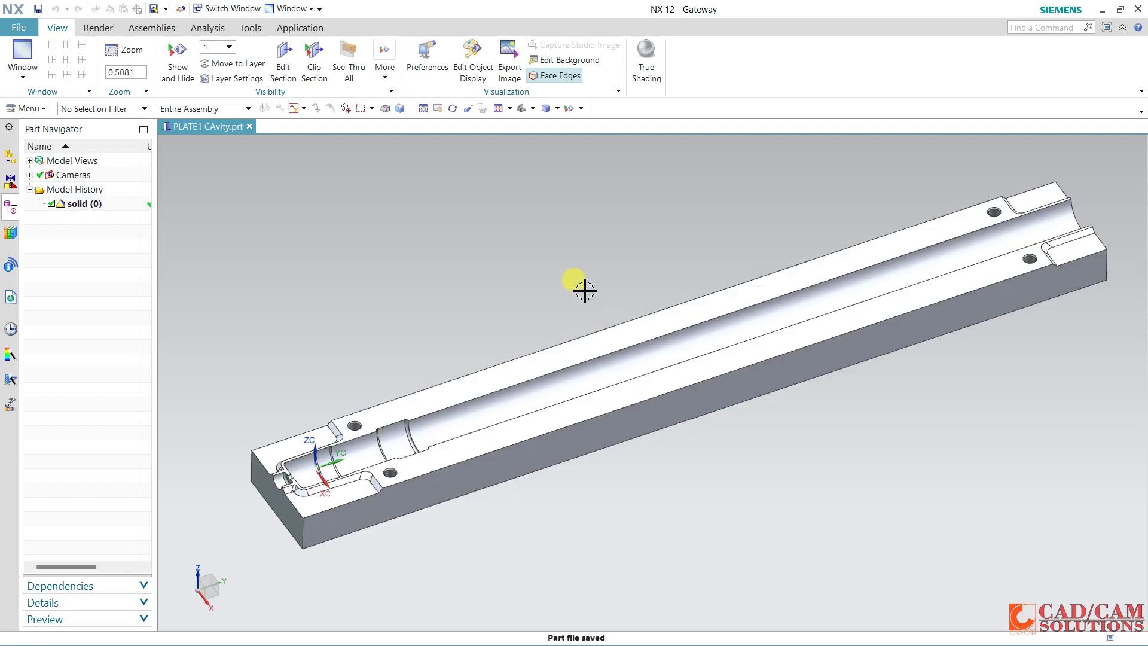
click(305, 27)
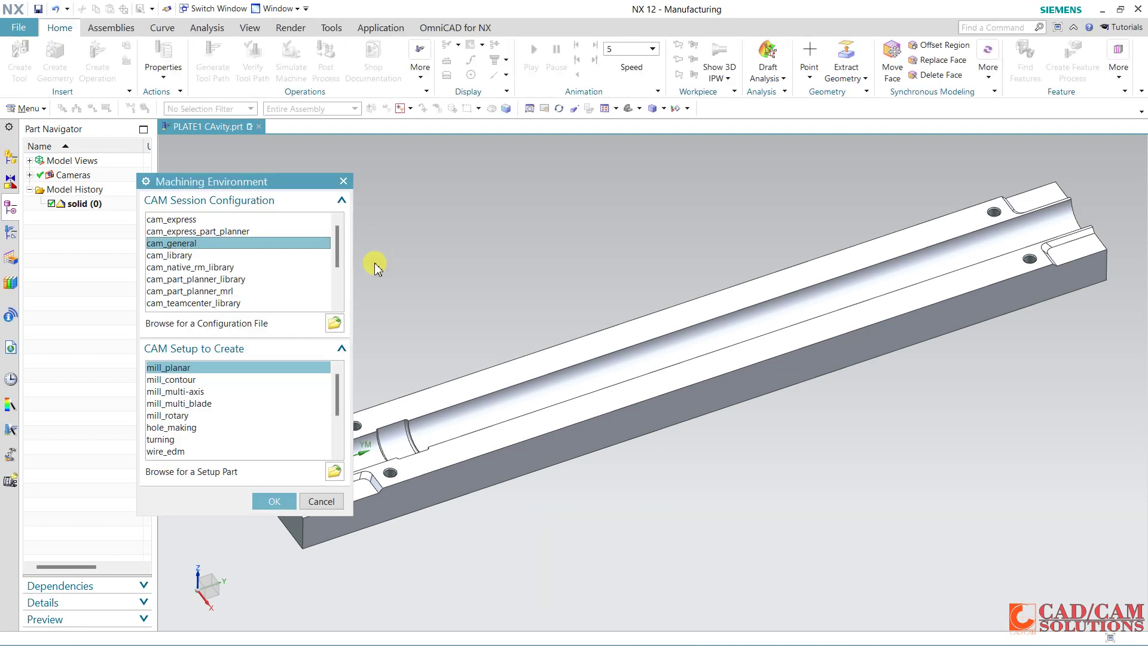
double_click(179, 382)
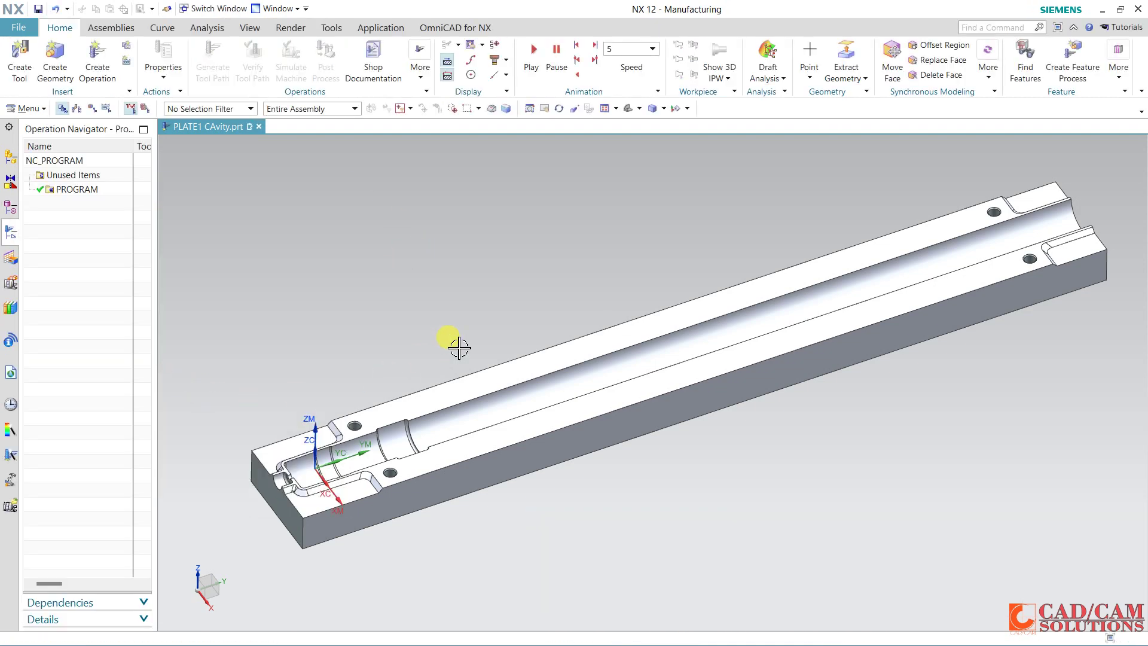
mouse_move(458, 348)
middle_down()
mouse_move(456, 290)
mouse_move(448, 321)
middle_up()
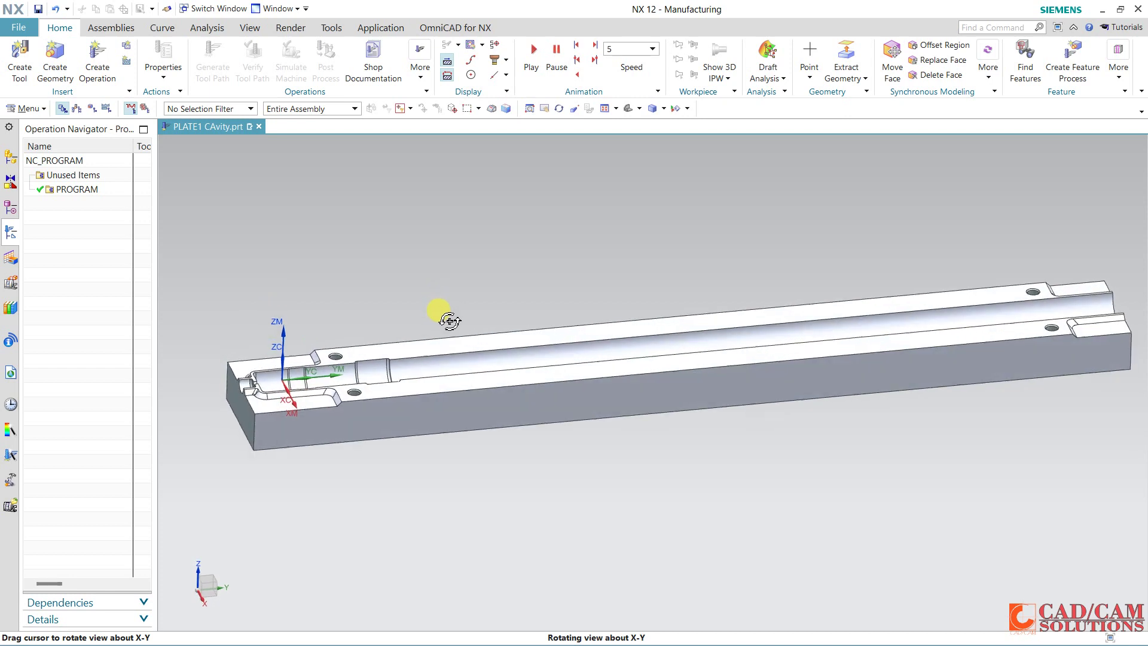
- In Geometry View, edit MCS_MILL and snap its origin to the top-edge midpoint
click(92, 108)
double_click(72, 189)
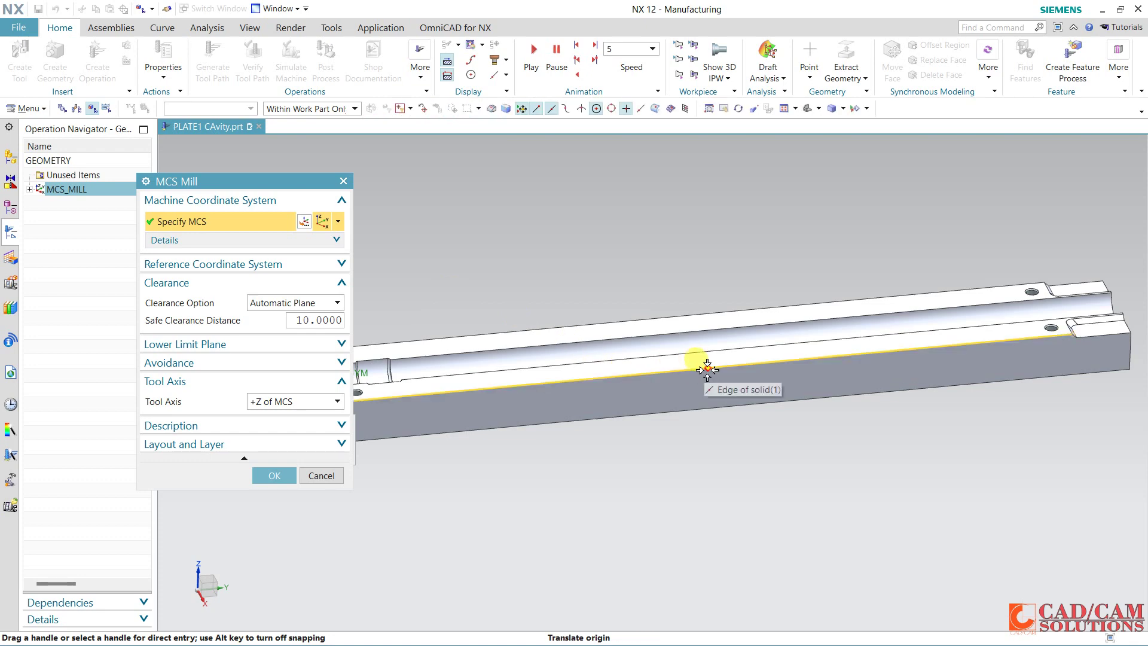
key(F8)
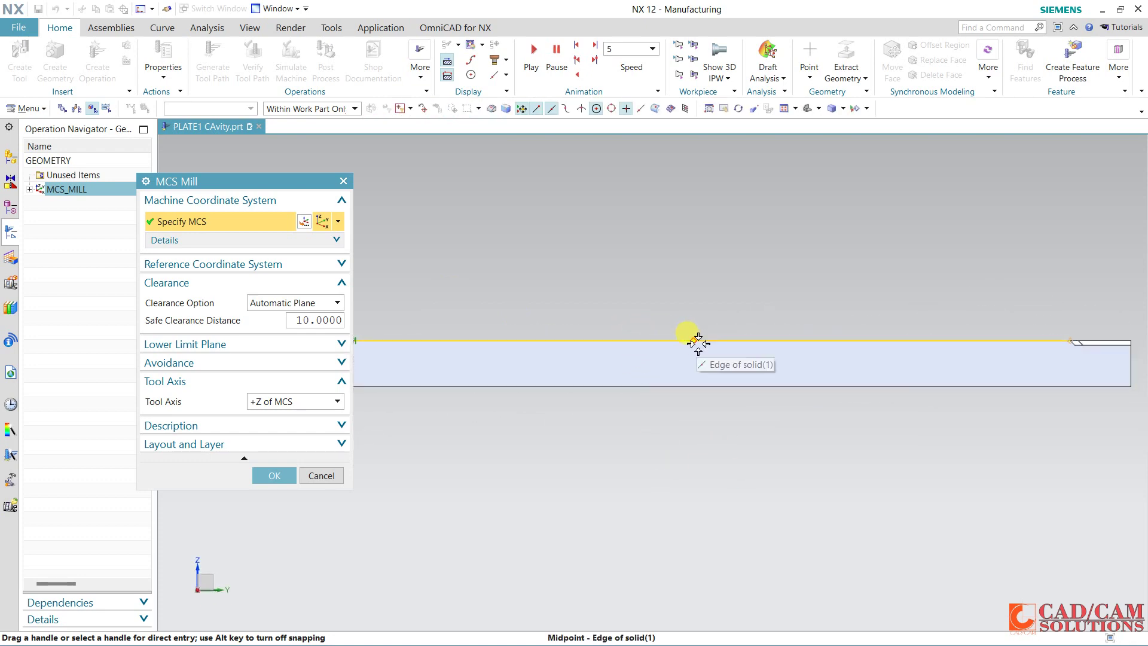
click(692, 341)
middle_drag(675, 218, 750, 269)
key(F8)
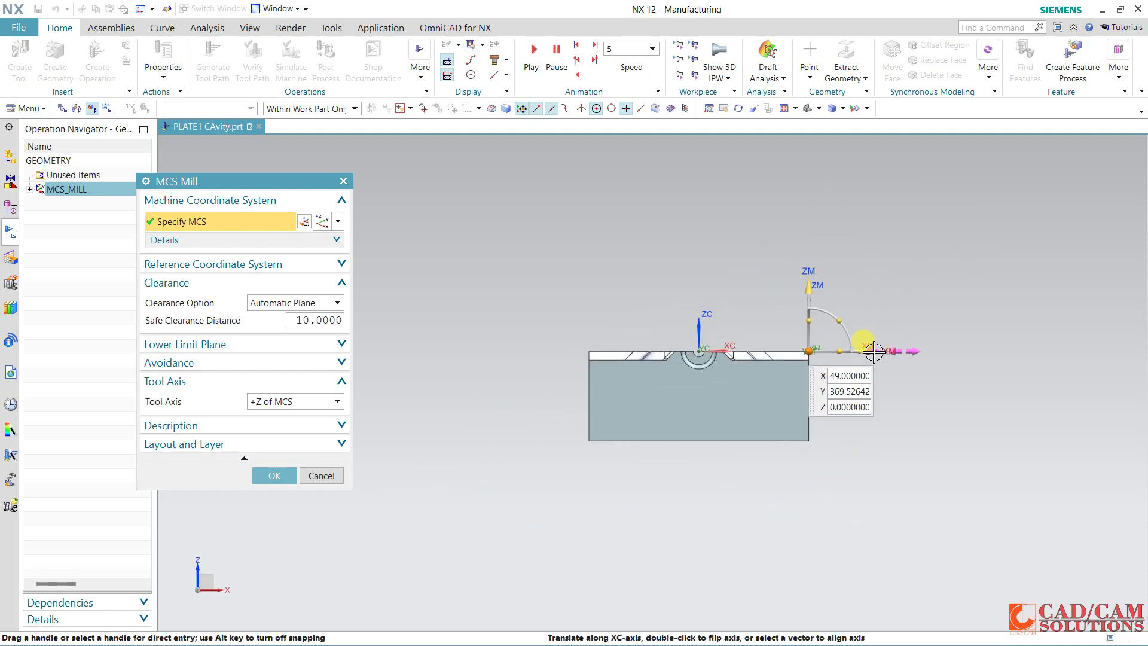
- Position the MCS at Y 370 and confirm the new origin
drag(872, 350, 766, 345)
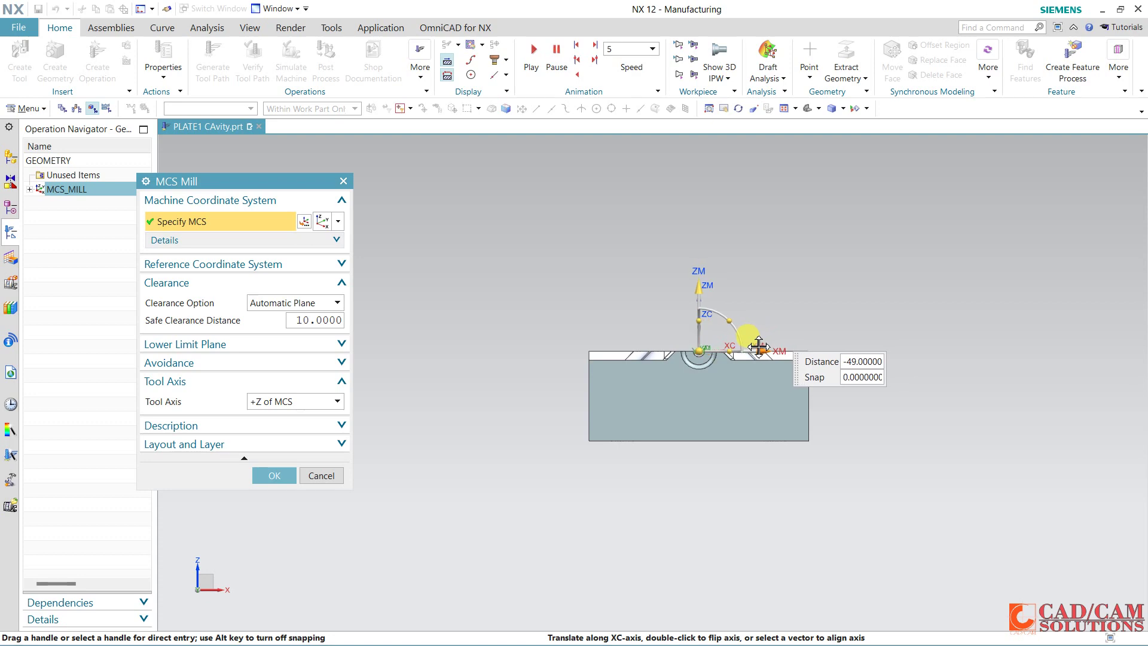
mouse_move(820, 341)
middle_down()
mouse_move(809, 272)
mouse_move(786, 324)
mouse_move(792, 356)
mouse_move(799, 305)
mouse_move(815, 309)
middle_up()
scroll(815, 308, down, 5)
text(370)
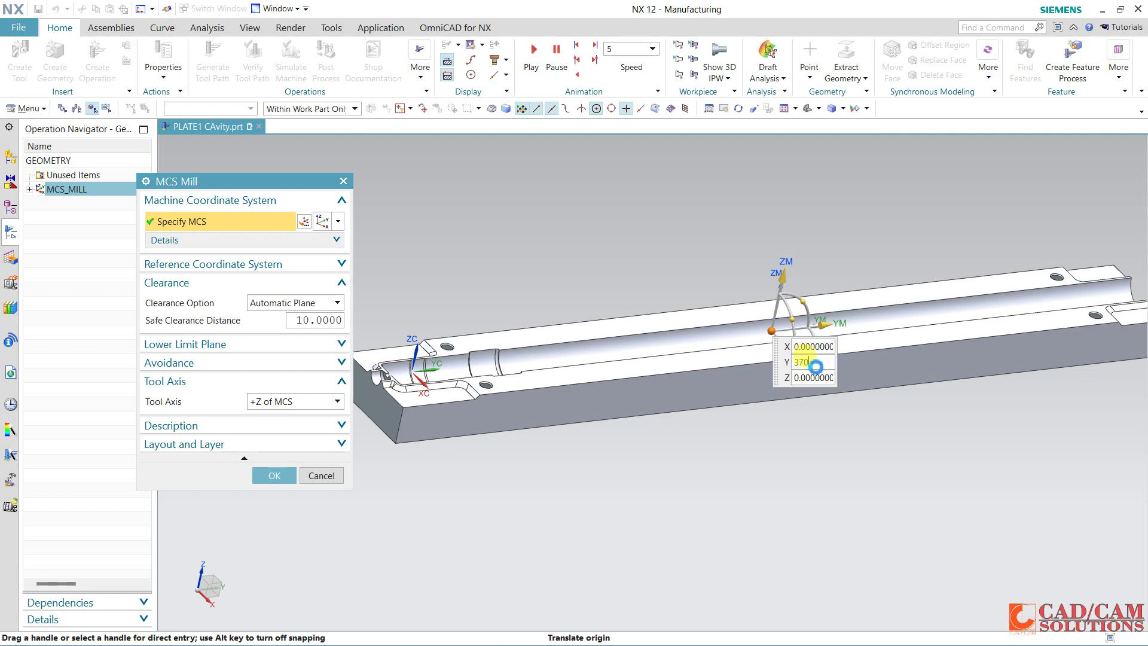
key(Return)
click(293, 477)
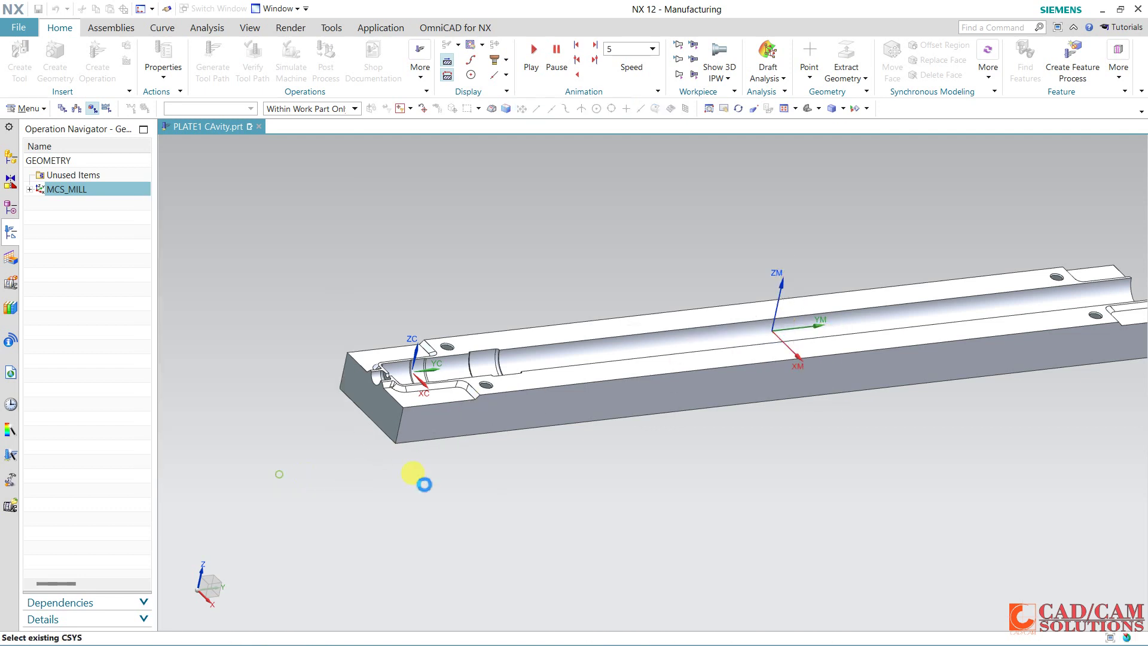
mouse_move(661, 431)
middle_down()
mouse_move(661, 486)
mouse_move(654, 431)
middle_up()
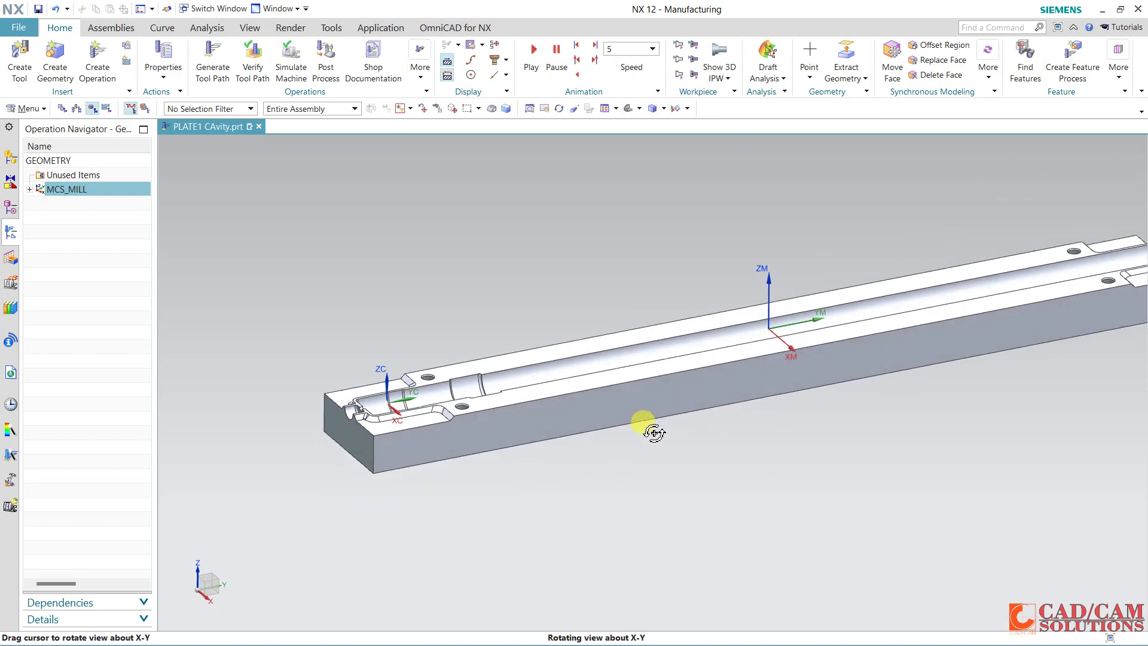
middle_drag(525, 256, 551, 275)
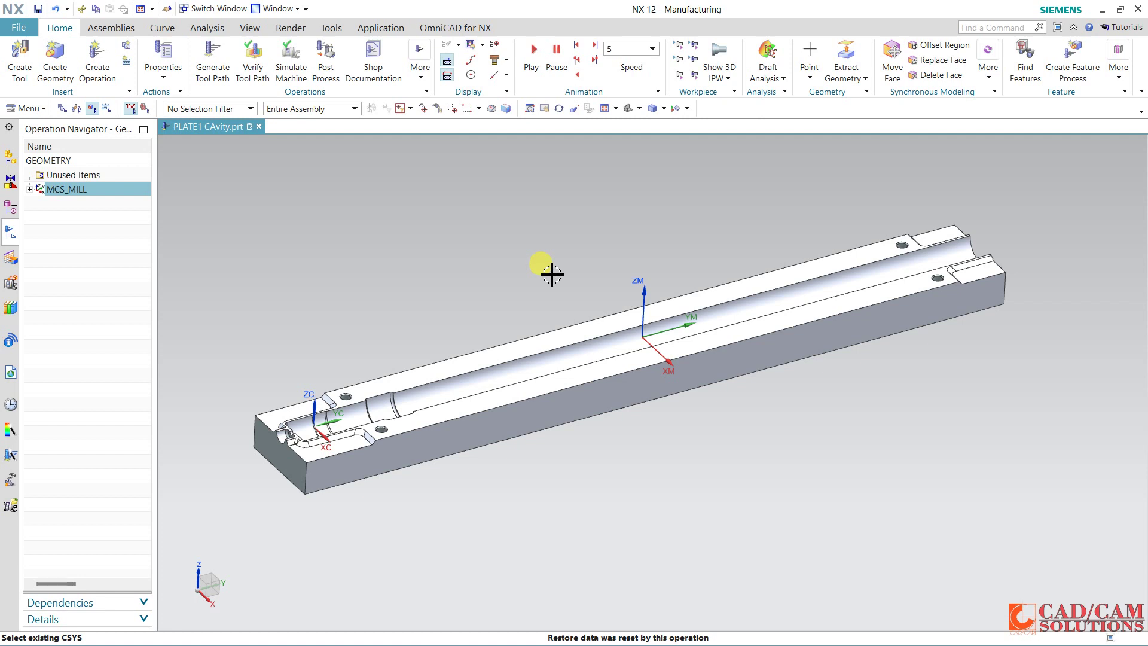
click(203, 27)
click(117, 45)
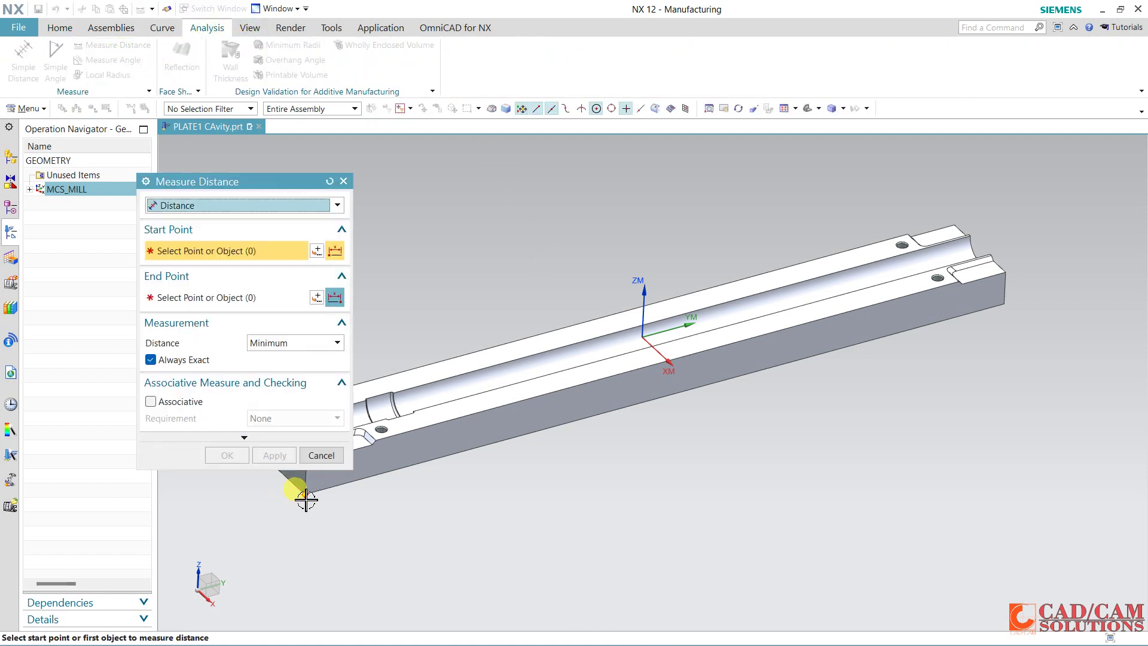
scroll(620, 464, up, 2)
scroll(519, 397, up, 3)
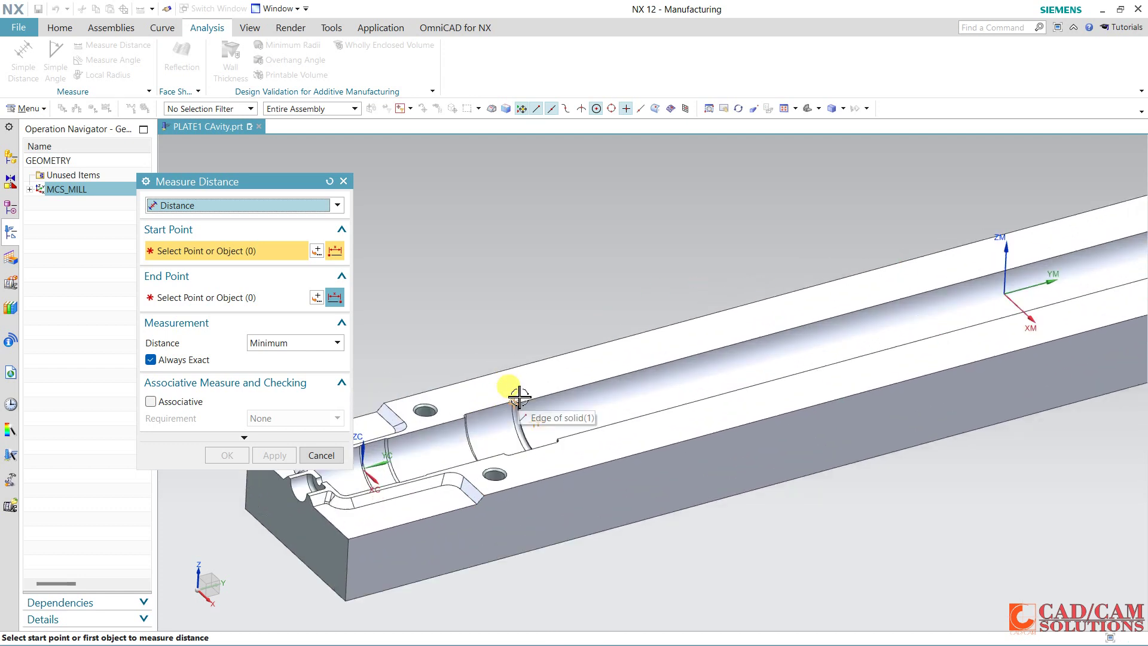
scroll(513, 398, up, 1)
click(568, 450)
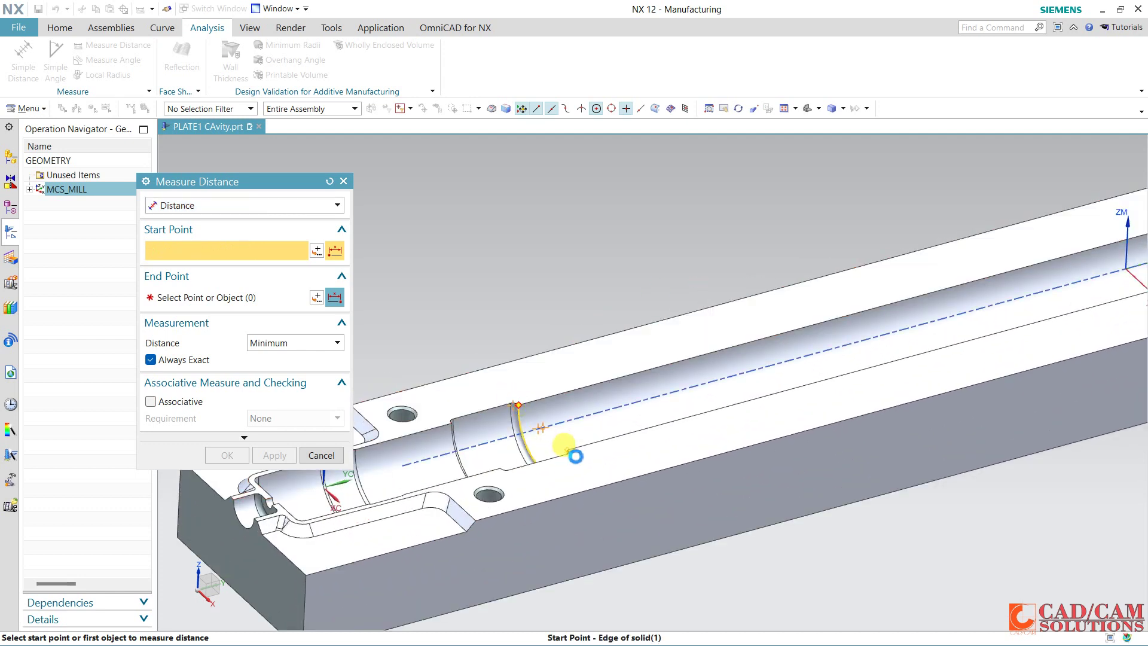
click(568, 450)
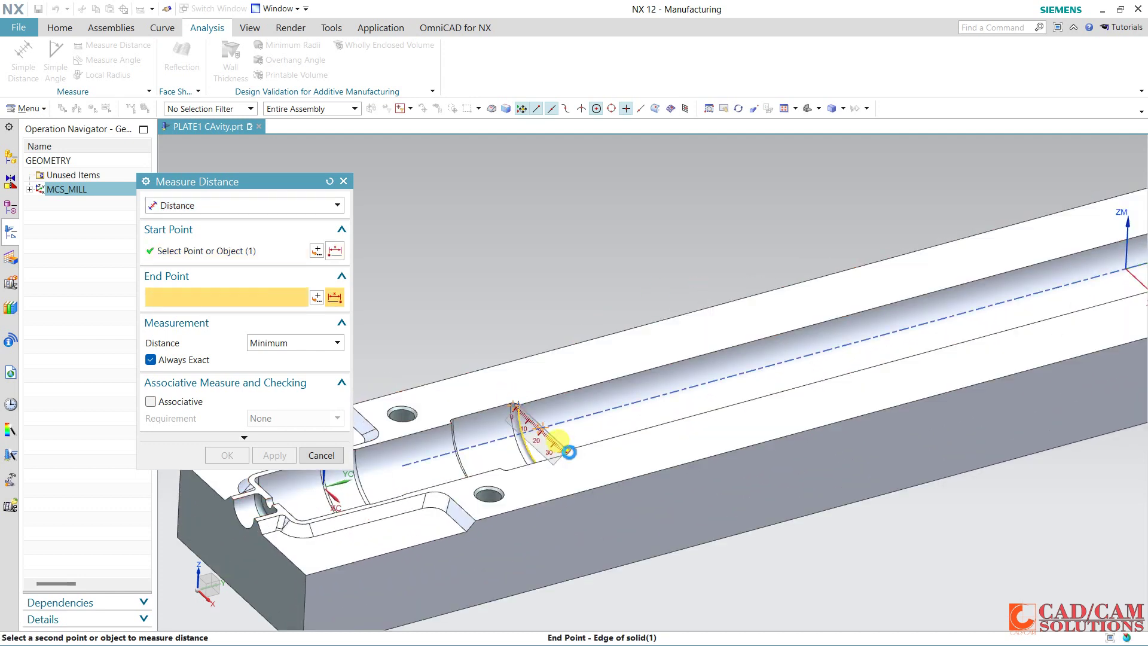
click(321, 455)
scroll(469, 288, down, 1)
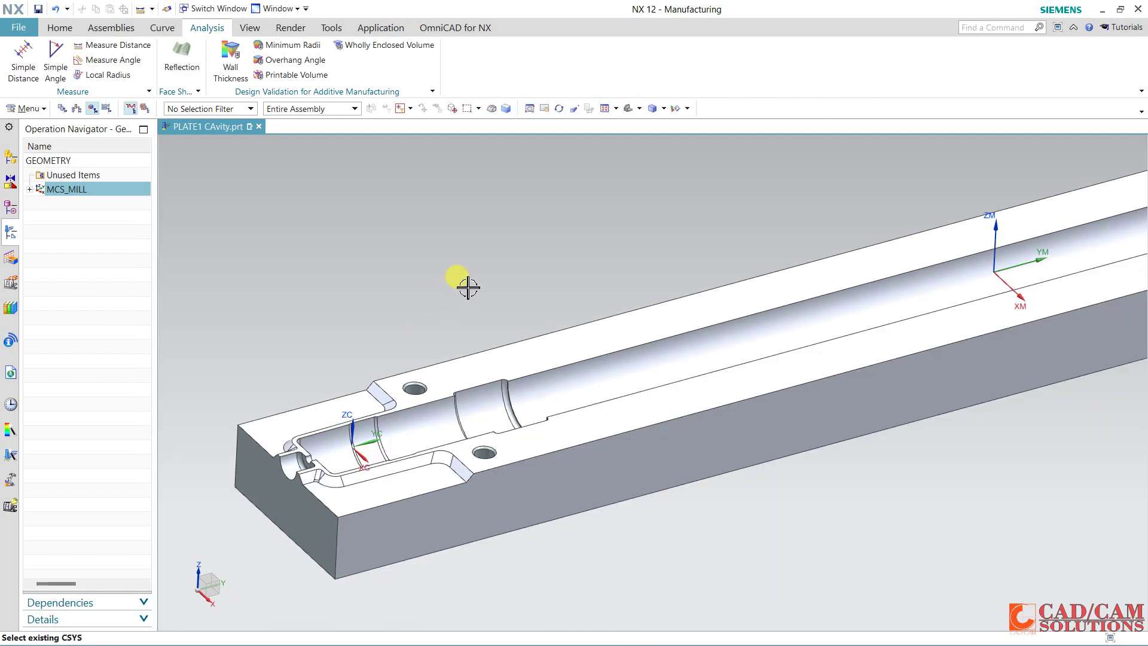
scroll(469, 288, down, 1)
- Assign the plate solid as the WORKPIECE part geometry
click(60, 27)
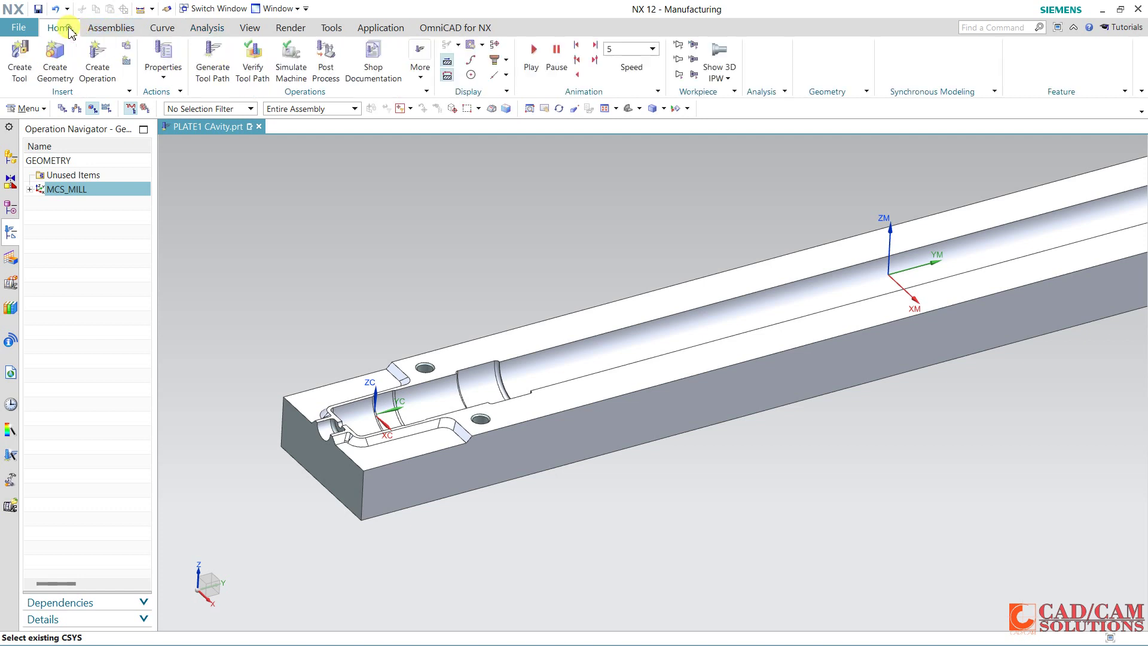
click(31, 191)
double_click(82, 203)
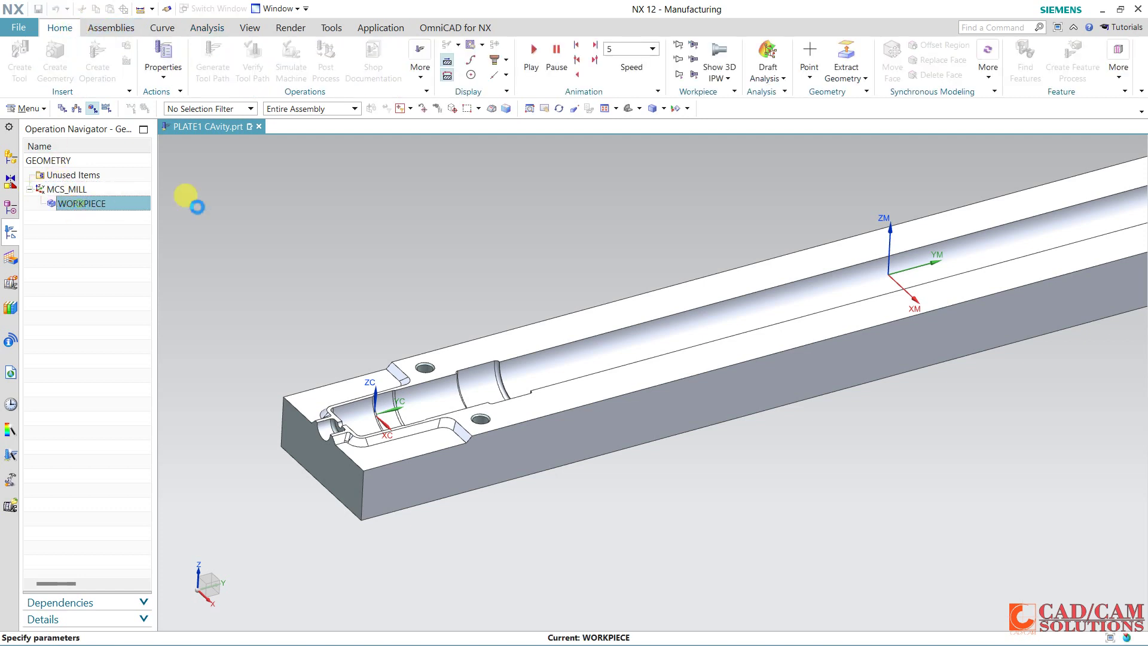
click(311, 224)
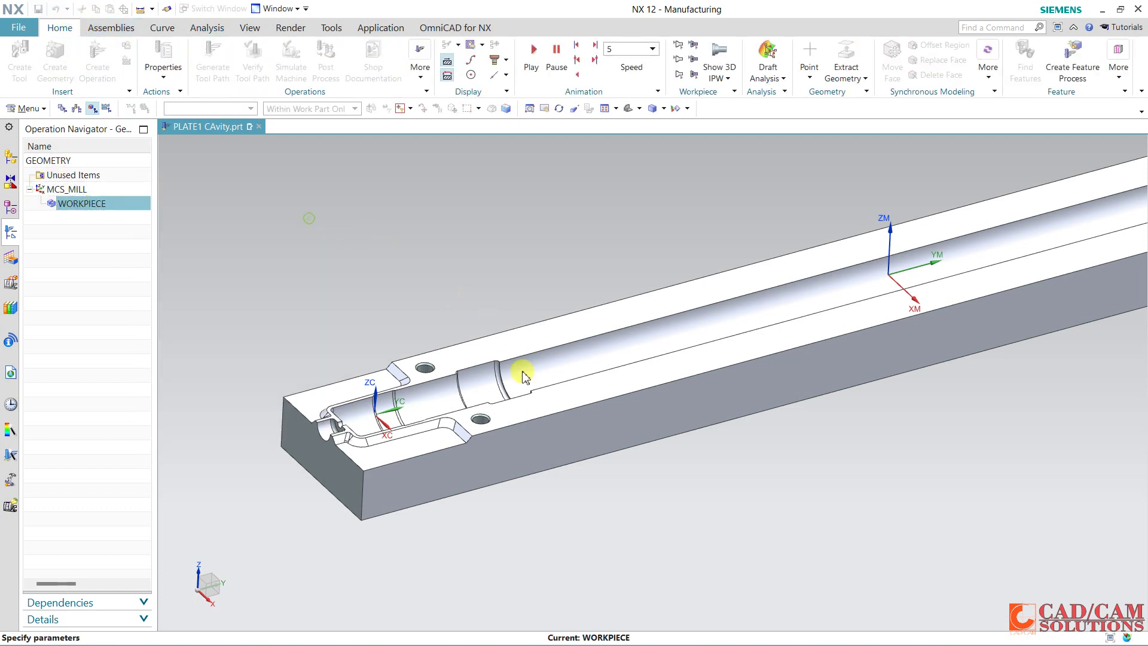
click(436, 439)
click(272, 398)
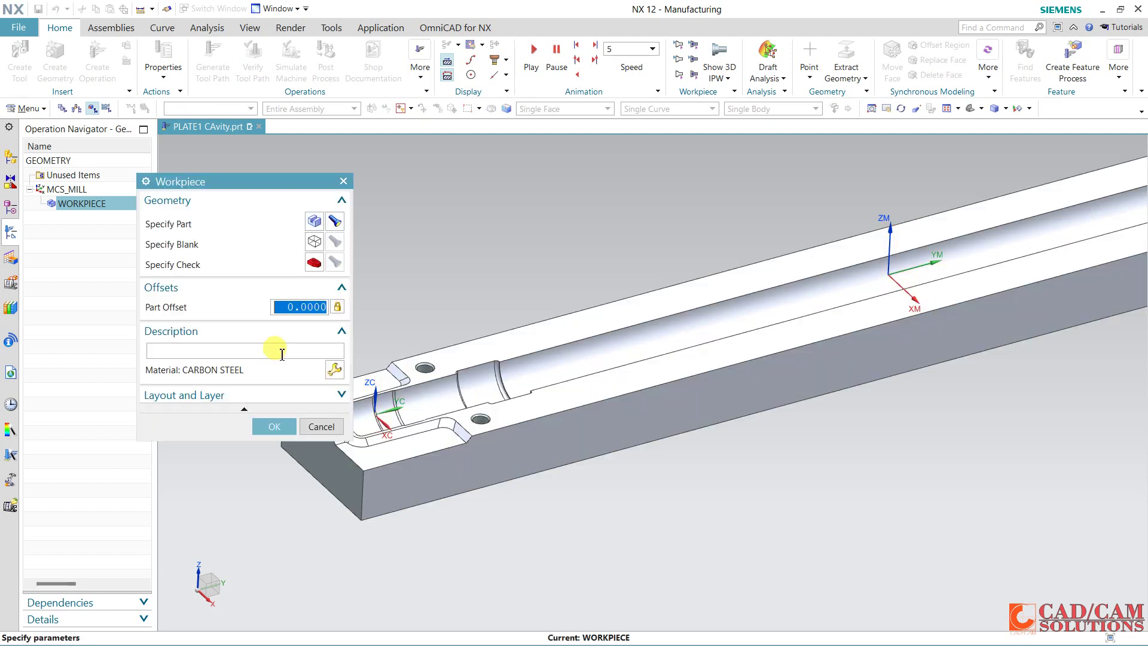
- Make the blank a bounding block with ZM+ 1.0 stock and confirm WORKPIECE
click(315, 244)
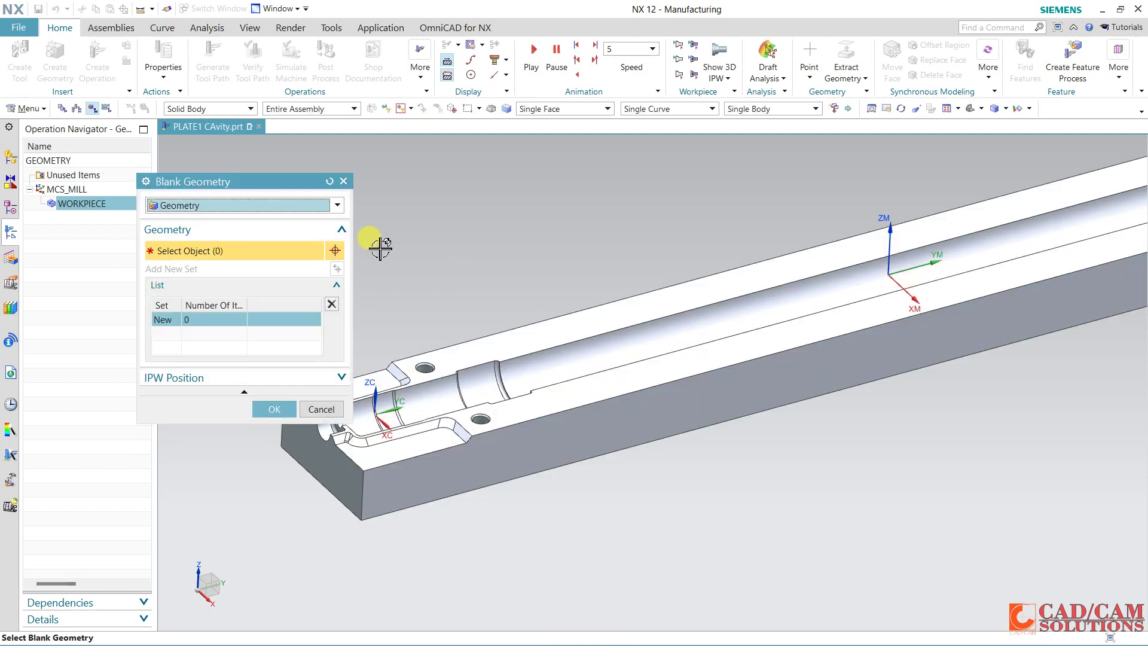
click(266, 207)
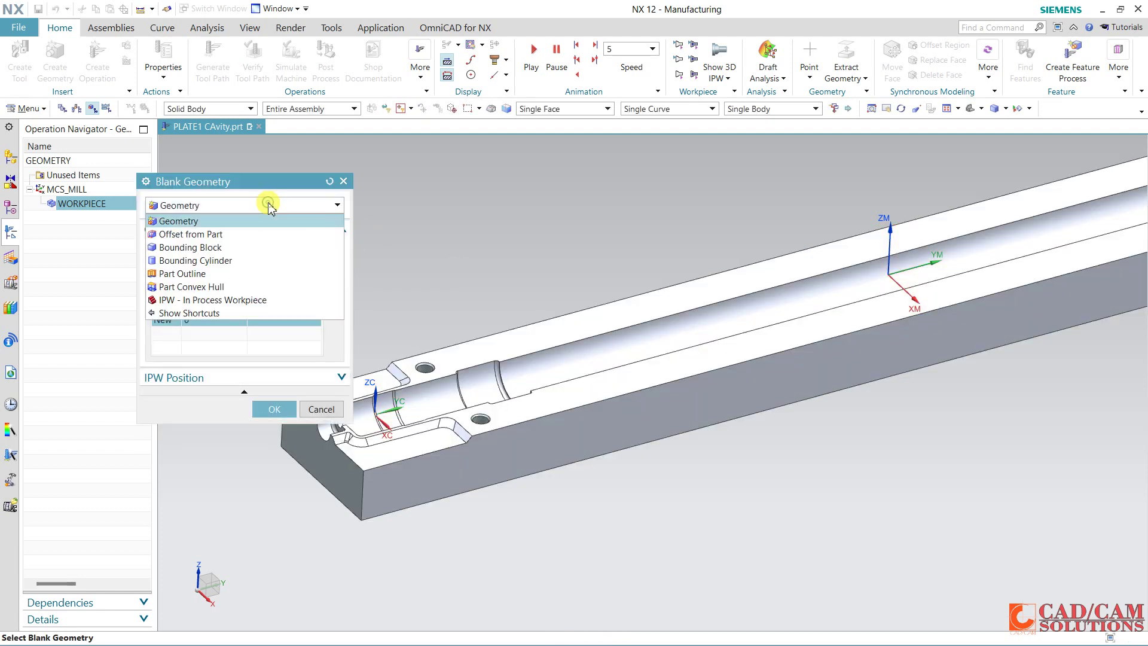
click(209, 250)
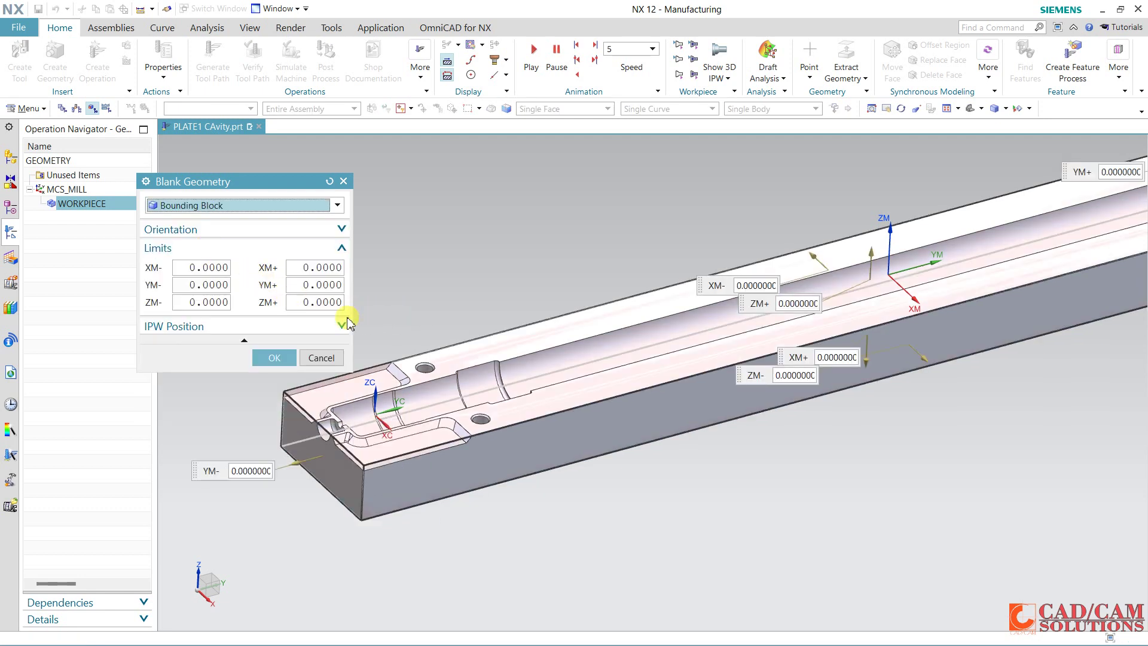
click(322, 302)
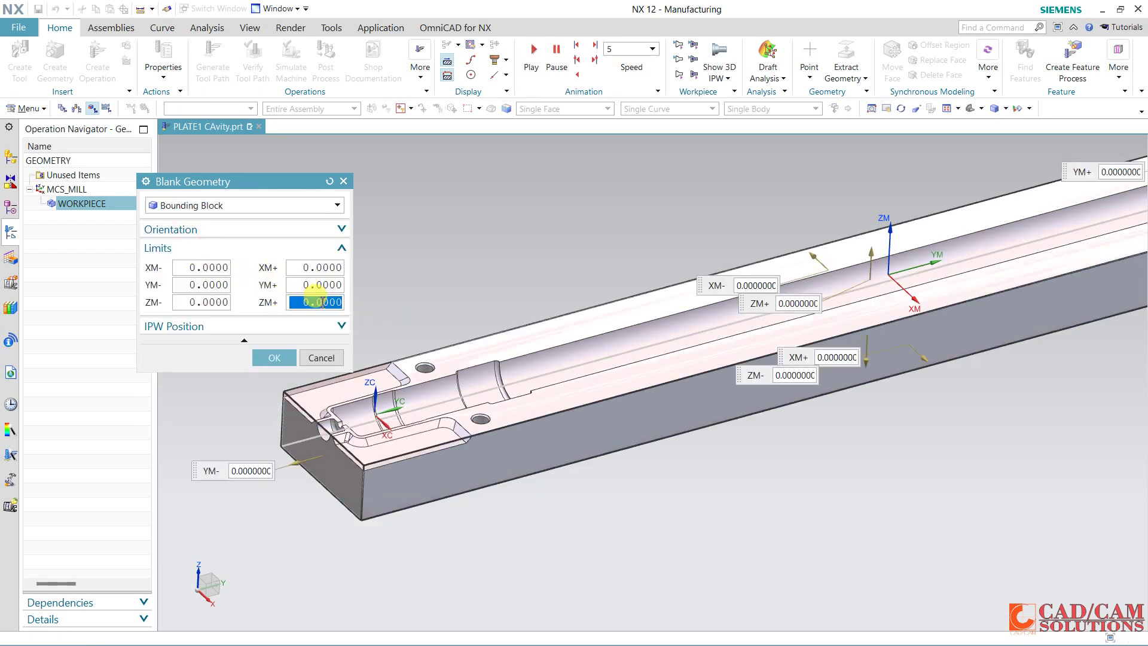
text(1.0)
key(Return)
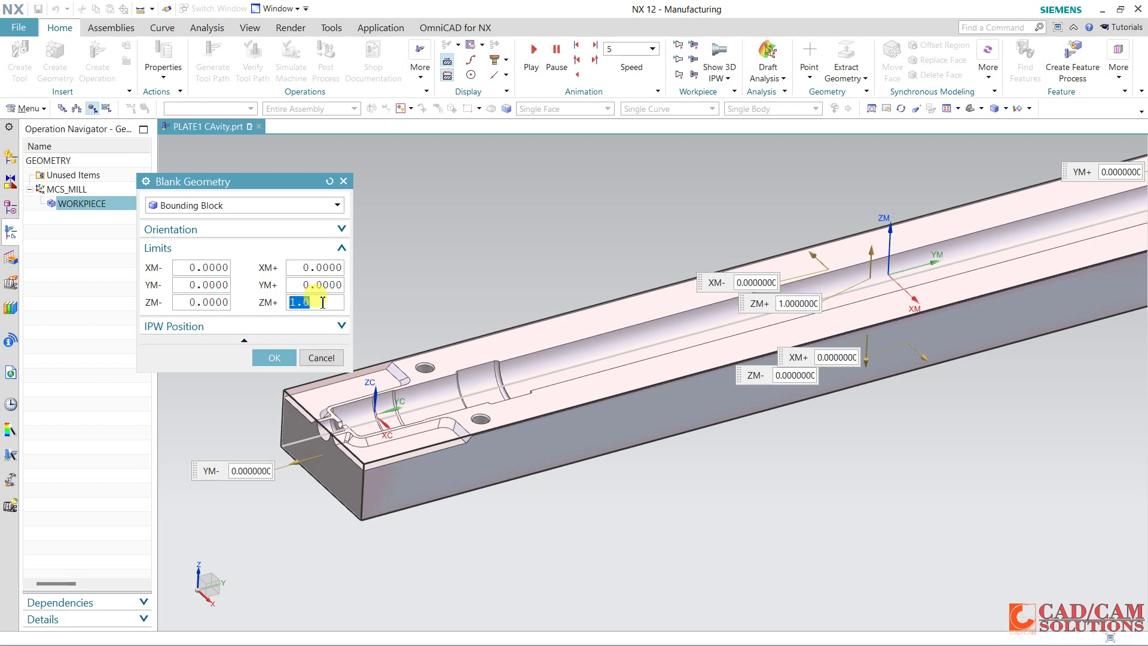
click(276, 356)
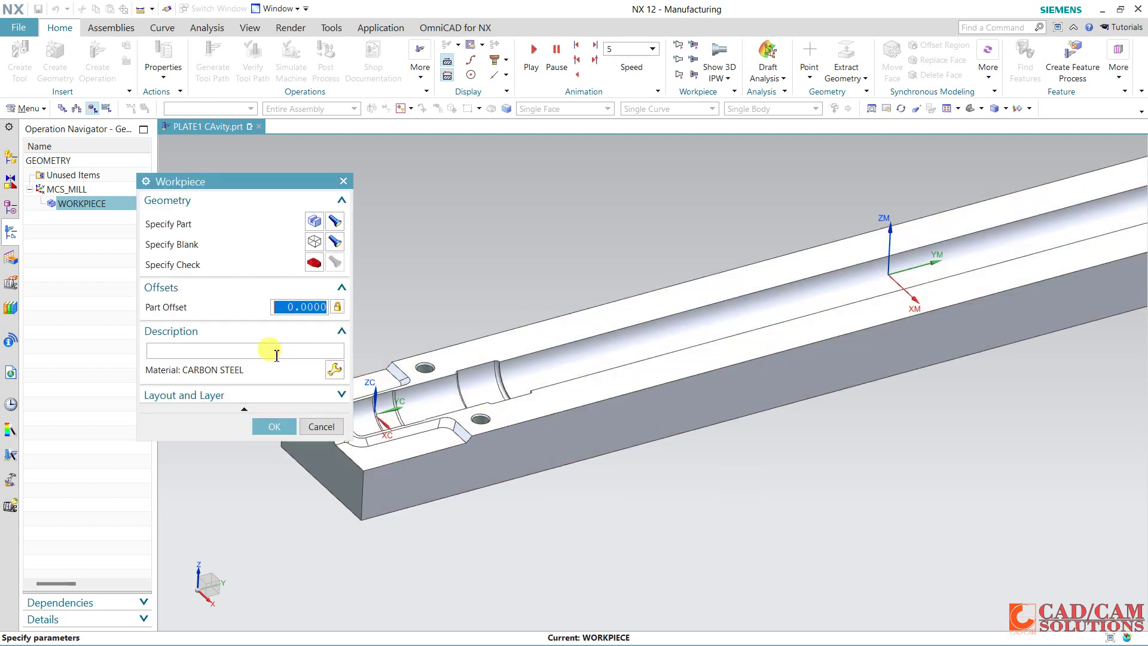
click(274, 428)
scroll(315, 297, down, 3)
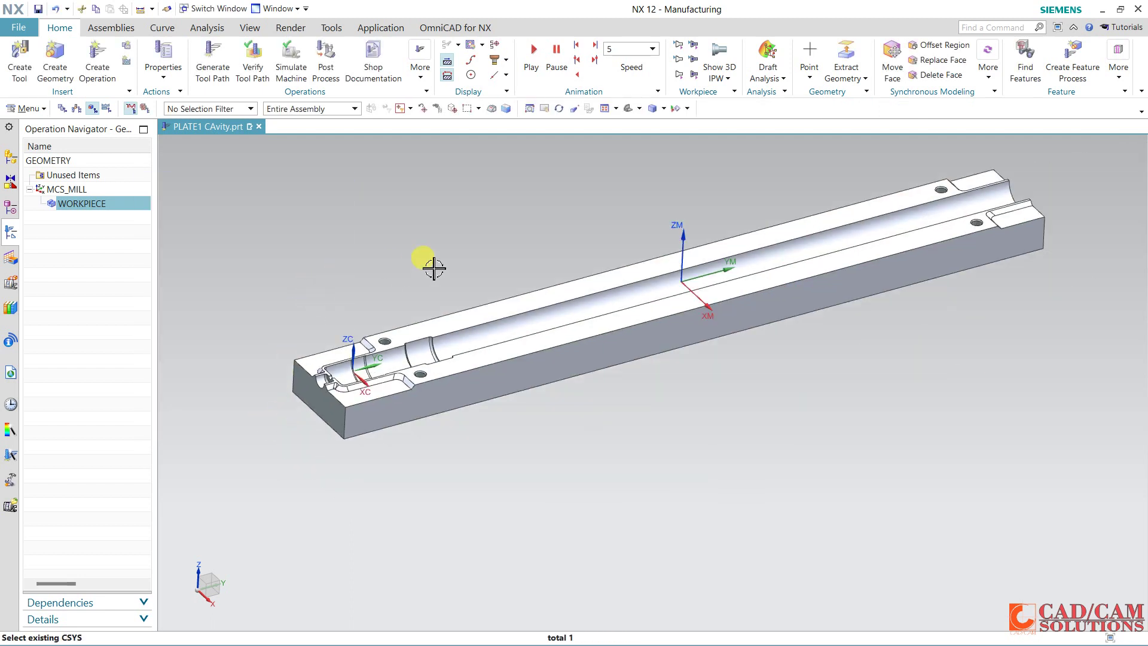
- Create end mill 8EM with diameter 8, length 55 and flute length 40
shift+middle_drag(434, 269, 343, 298)
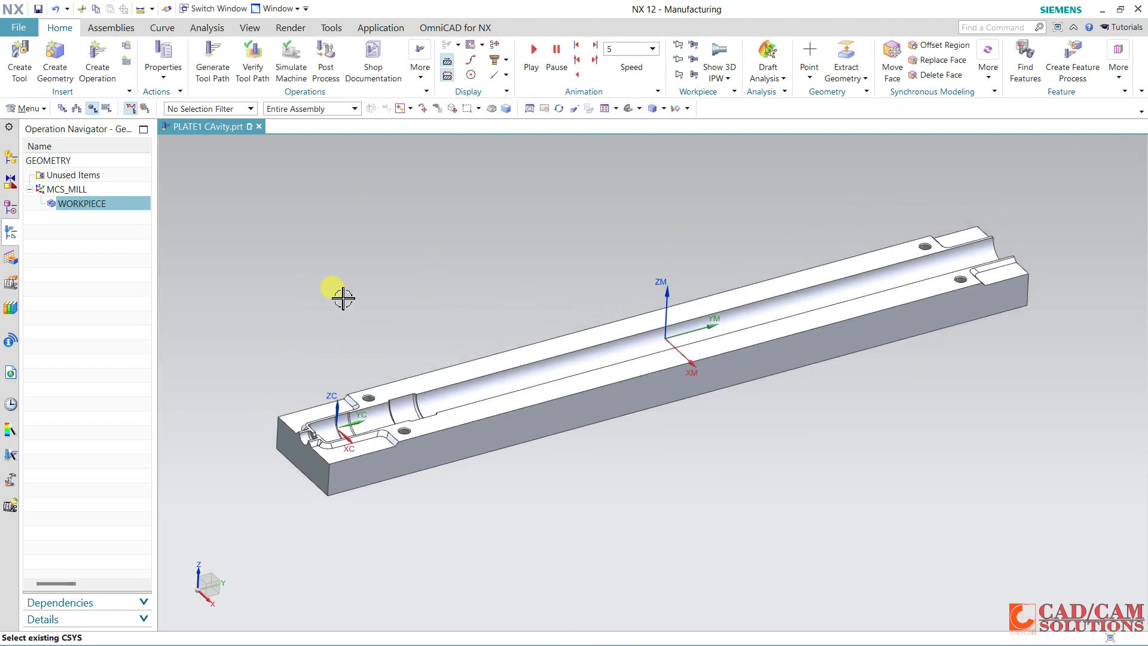
click(76, 110)
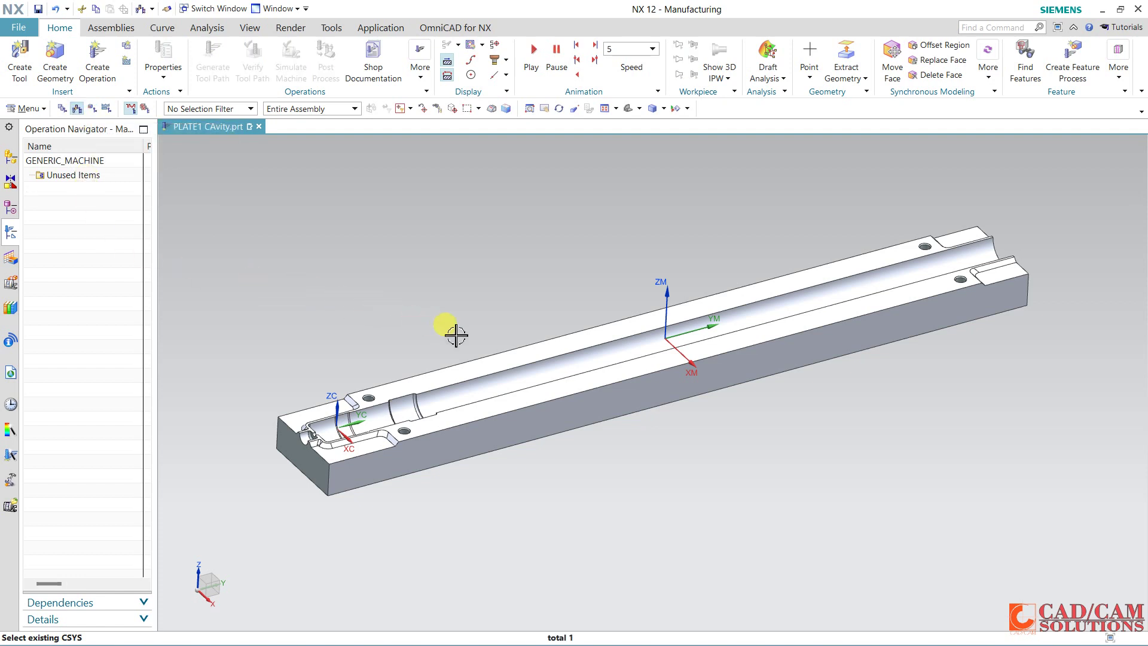
scroll(318, 431, up, 2)
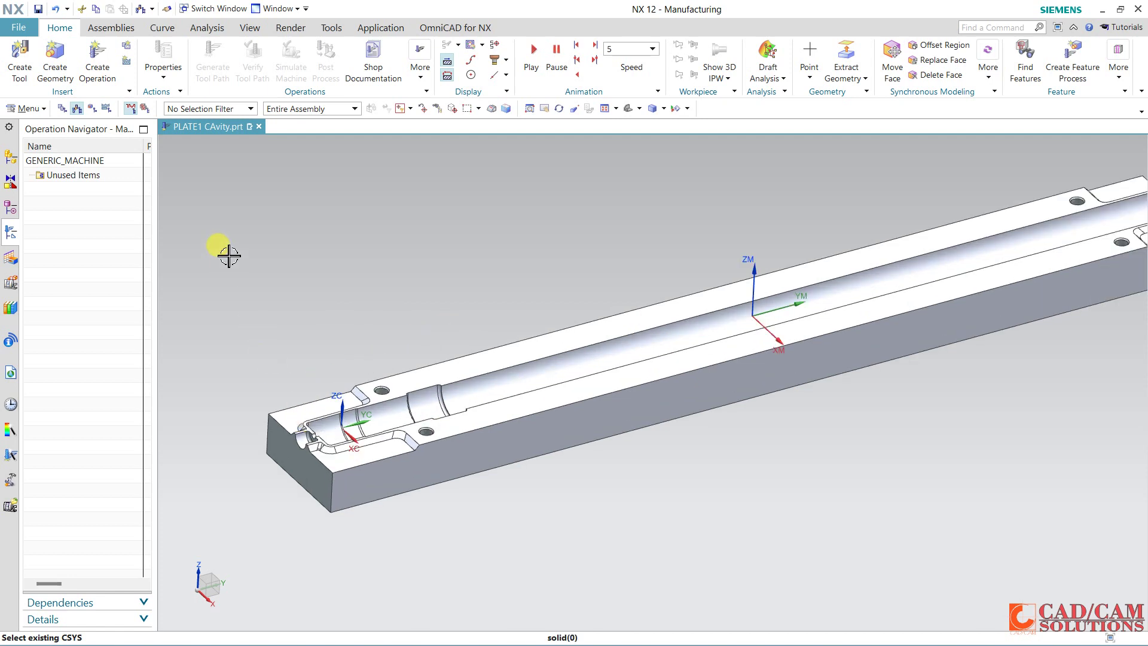
click(20, 60)
text(8)
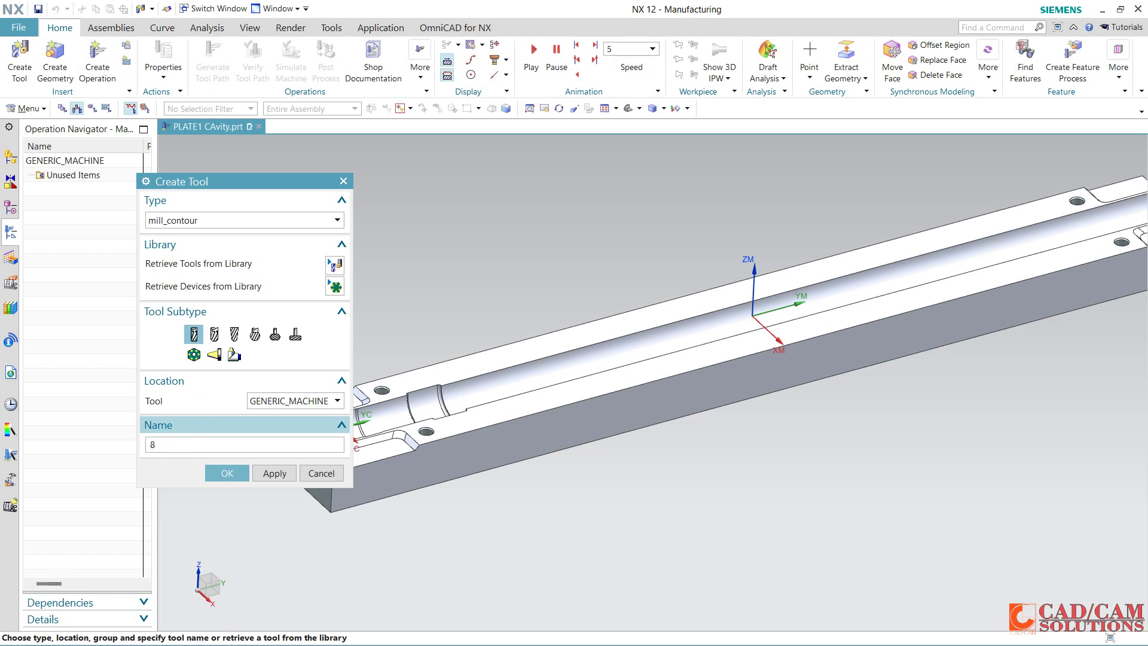
key(Return)
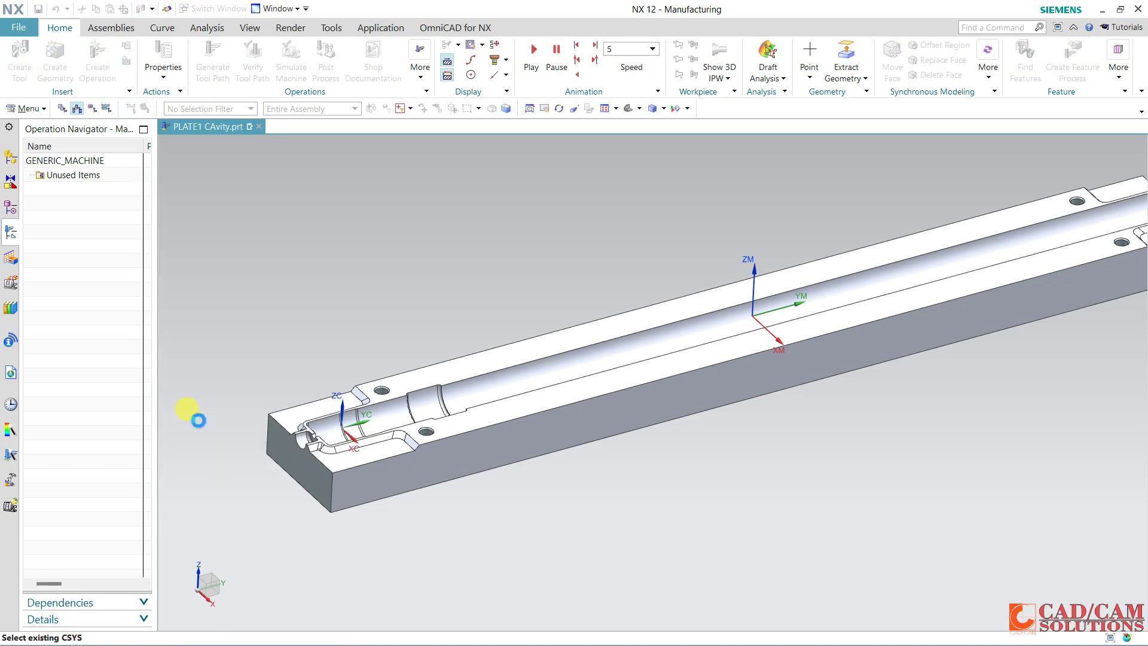
text(8)
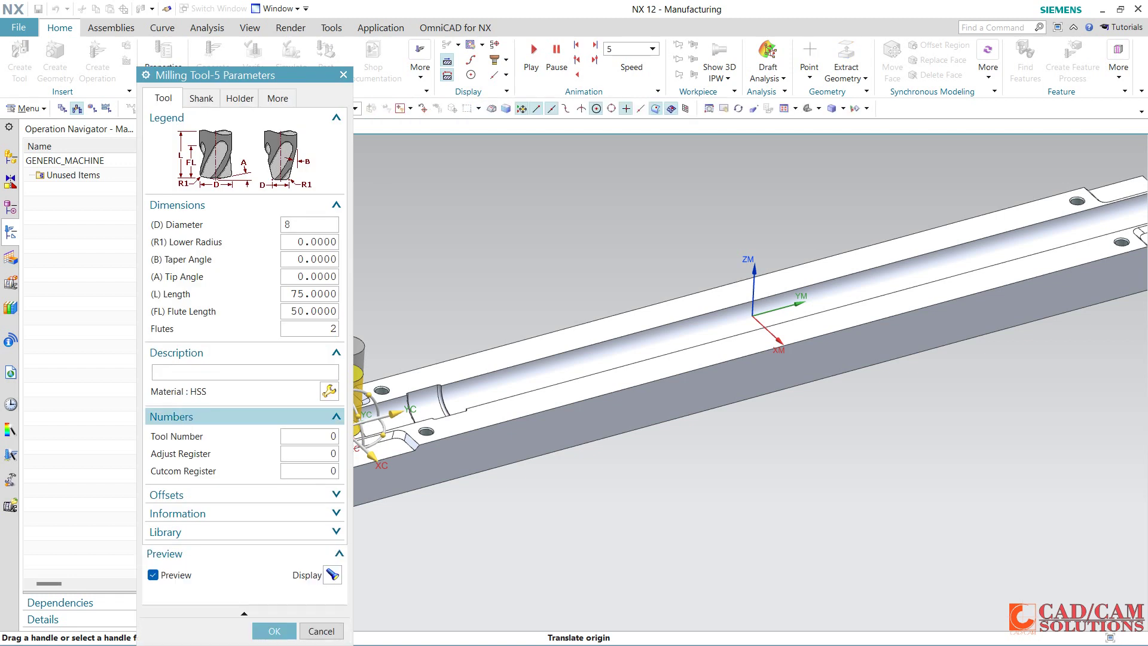
key(Tab)
key(Tab)
key(Tab)
key(Tab)
key(Tab)
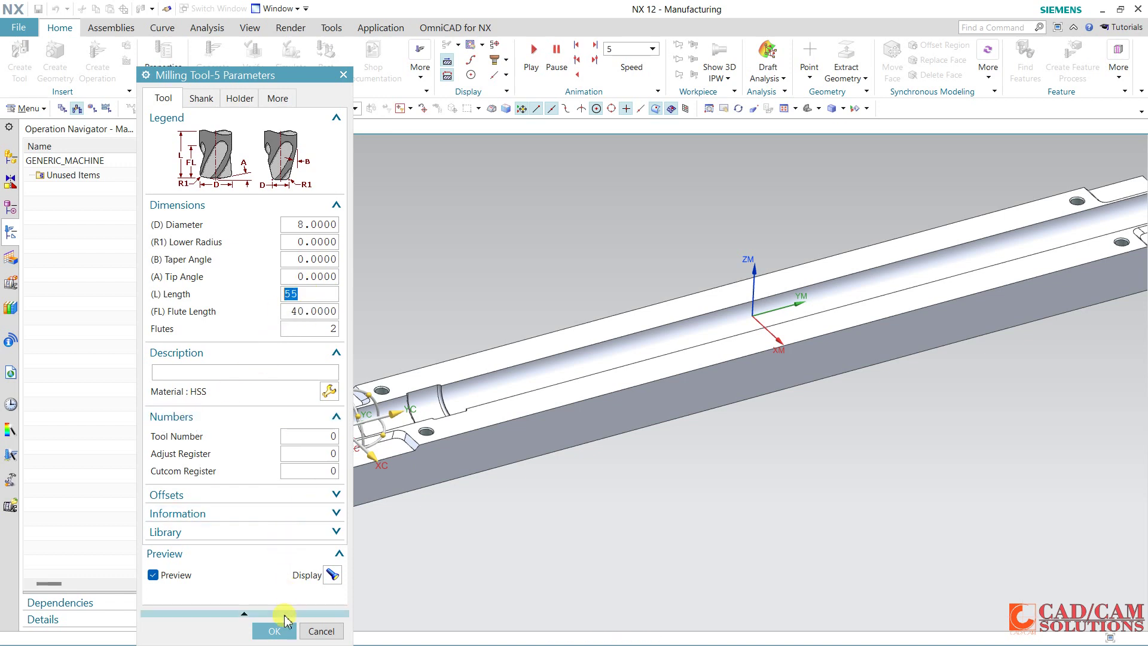
click(274, 631)
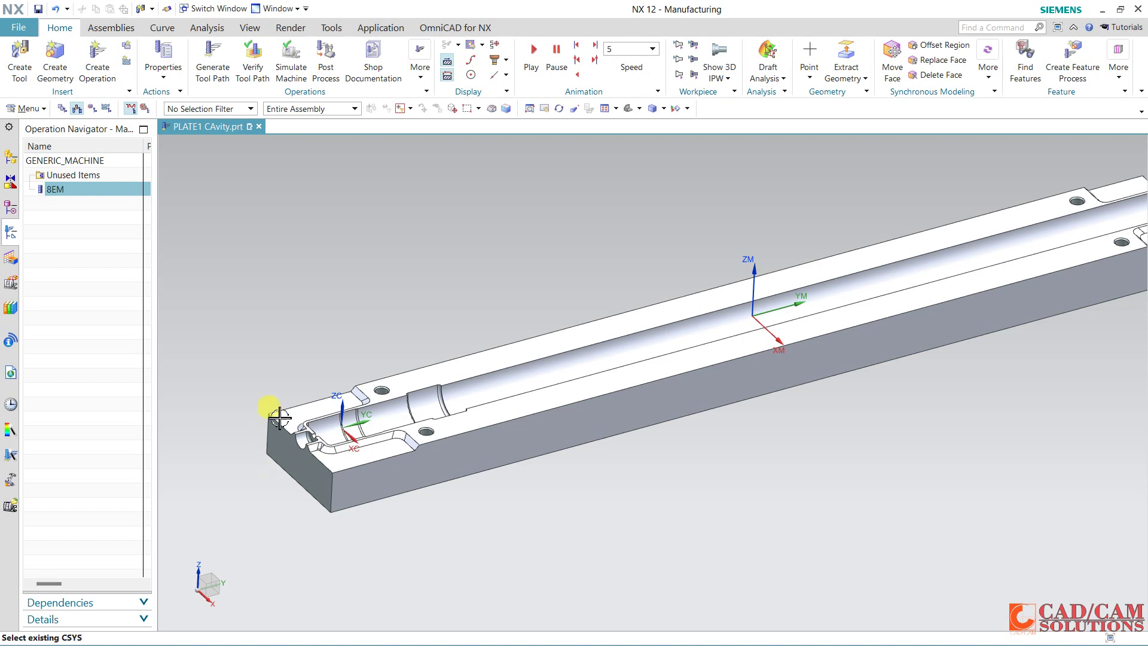
- Start a new mill_planar Face Milling operation
click(98, 60)
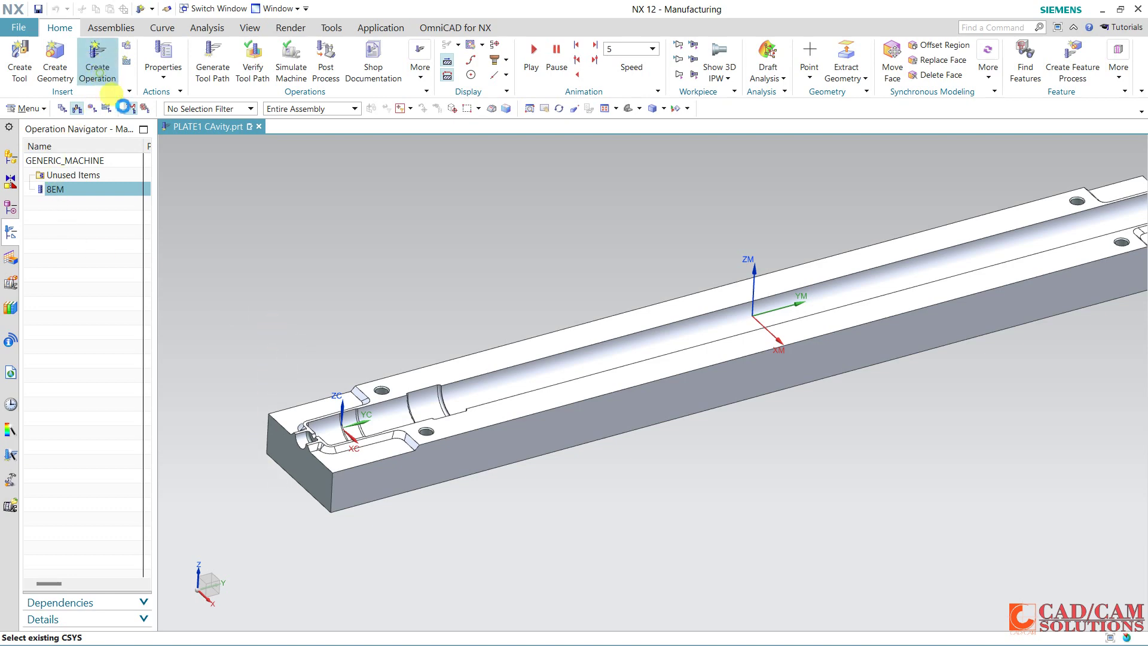
click(212, 114)
click(179, 130)
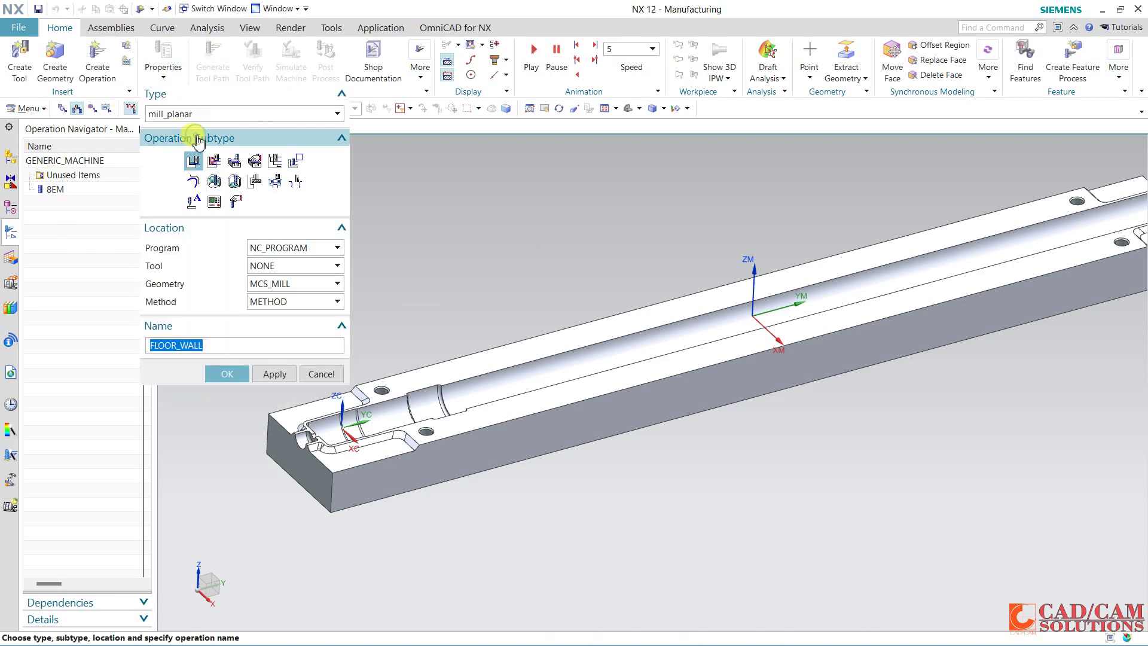
click(234, 161)
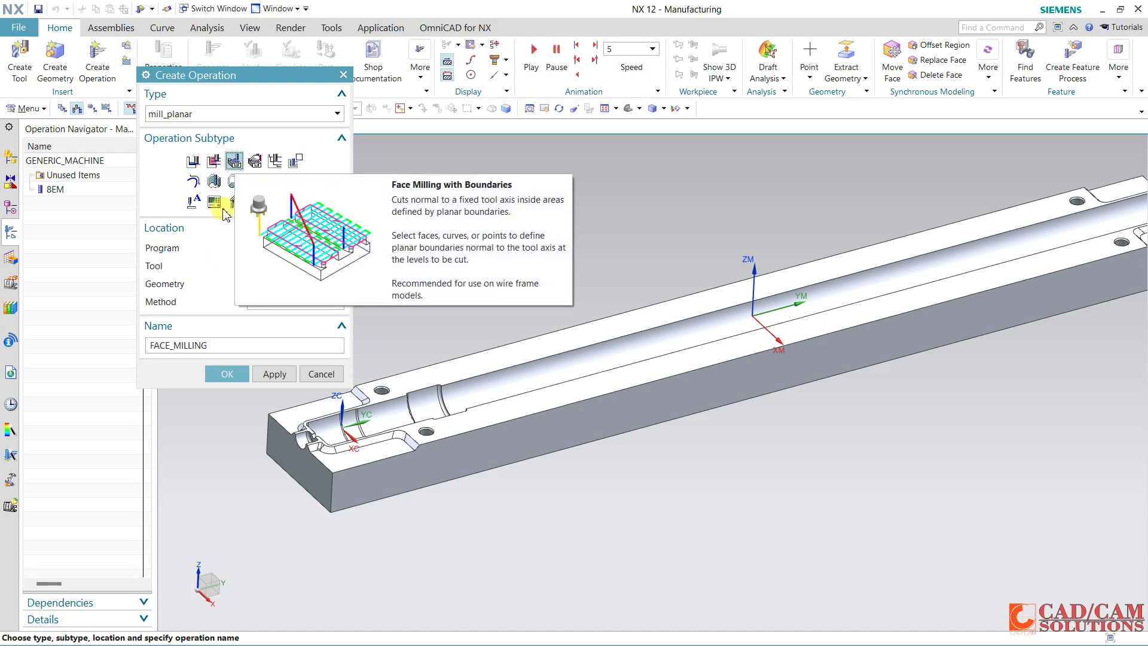
- Use PROGRAM, tool 8EM, WORKPIECE, MILL_FINISH, and name the operation 8EMFACING
click(267, 247)
click(267, 290)
click(284, 266)
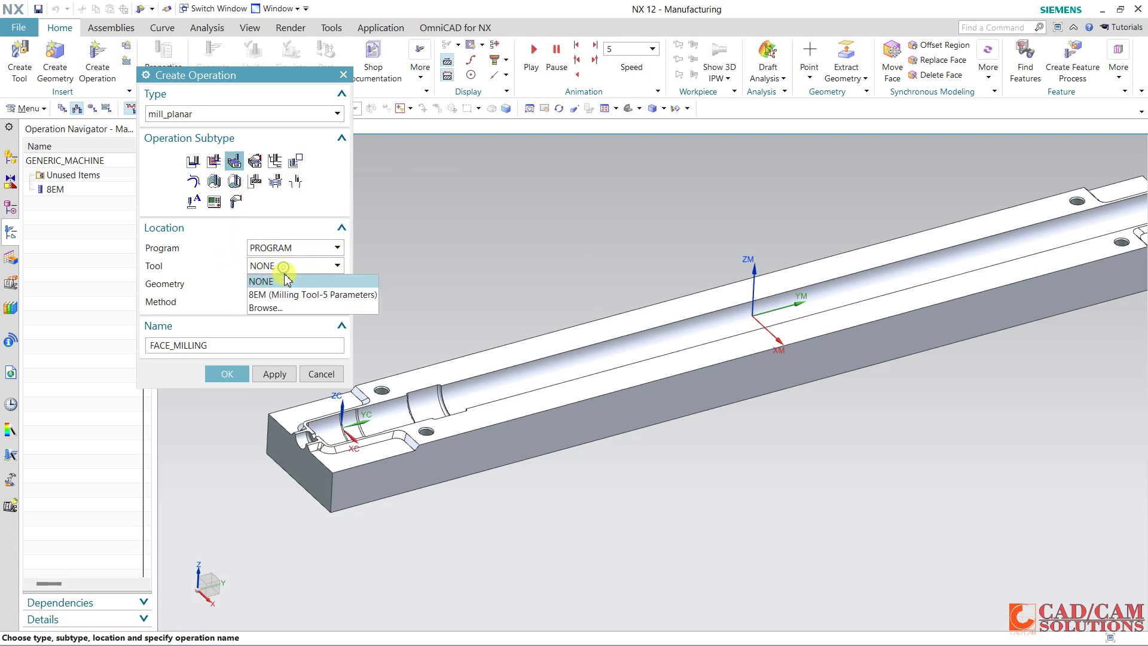
click(284, 290)
click(305, 284)
click(290, 325)
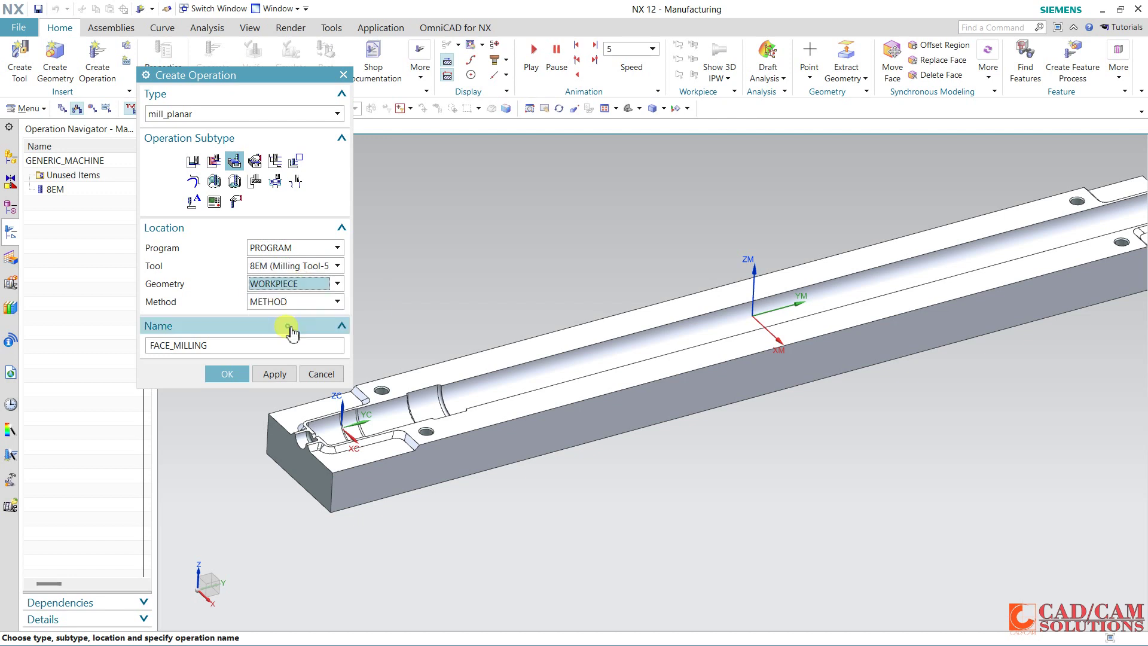
click(295, 301)
click(290, 332)
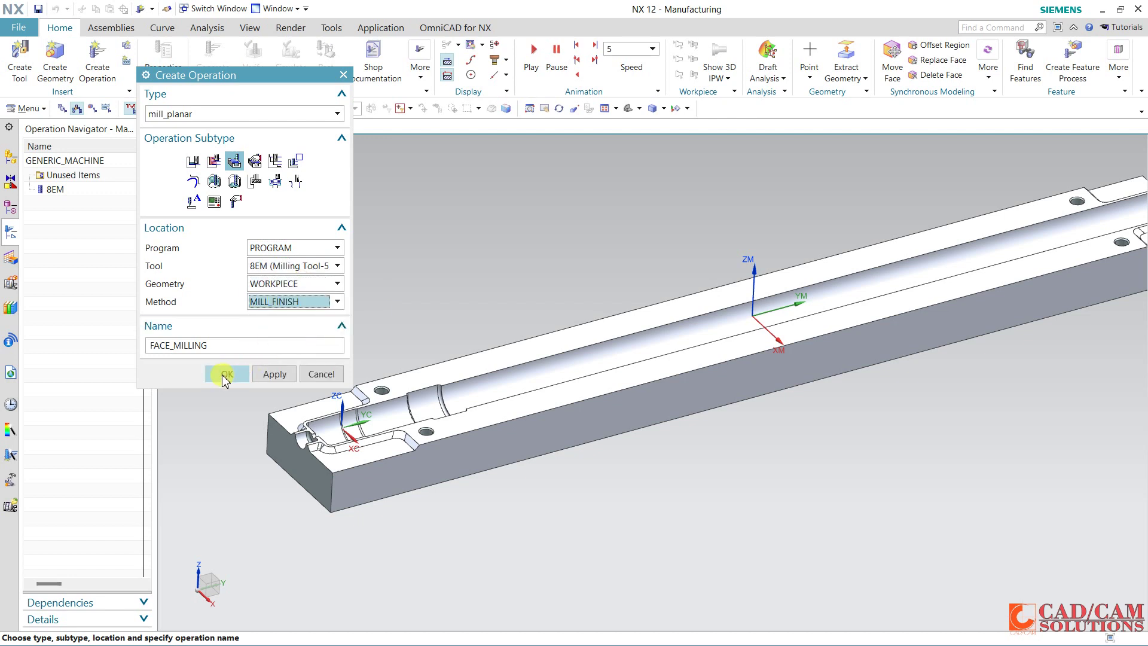
drag(209, 346, 187, 350)
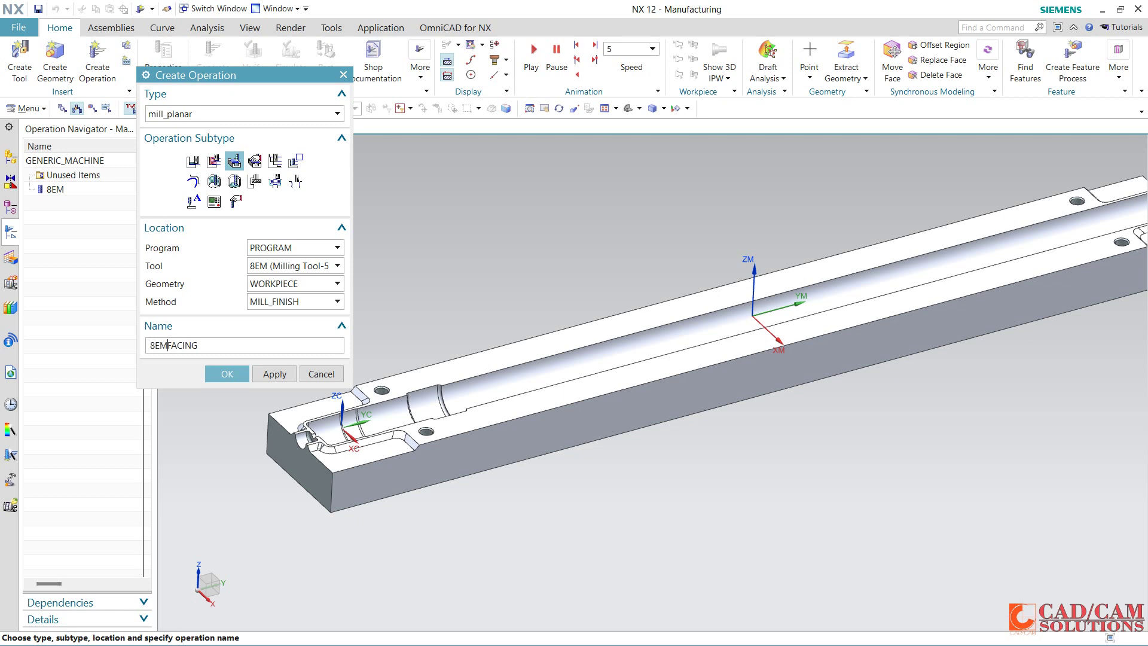
middle_click(118, 341)
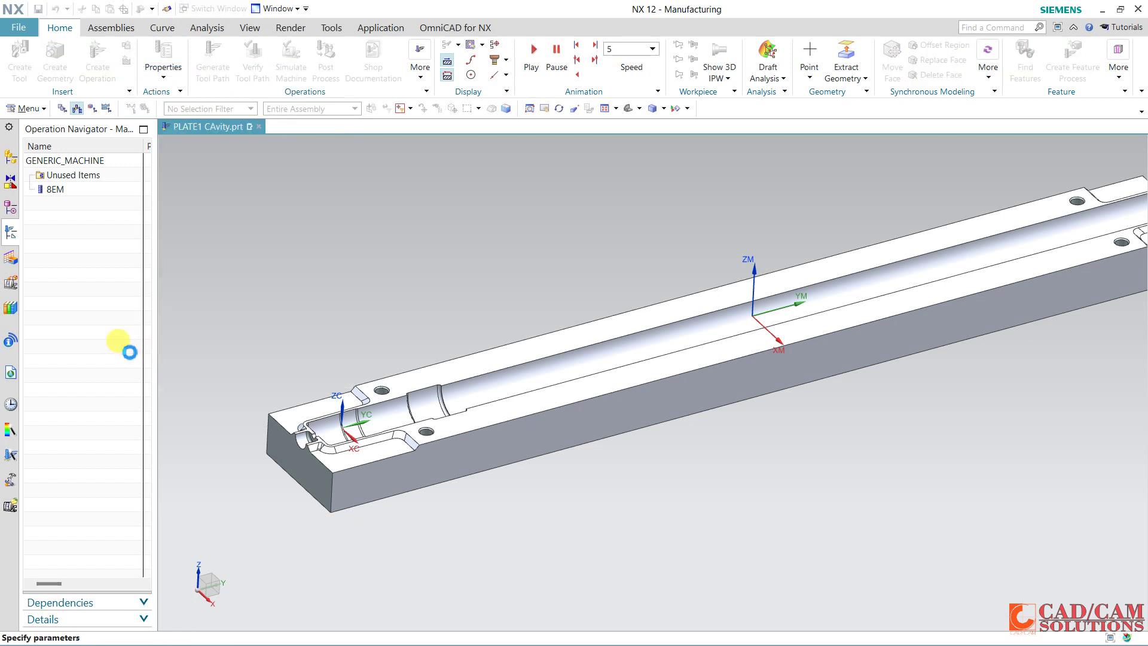
- Set blank boundary selection to curves and pick the front and right-end top edges
click(314, 155)
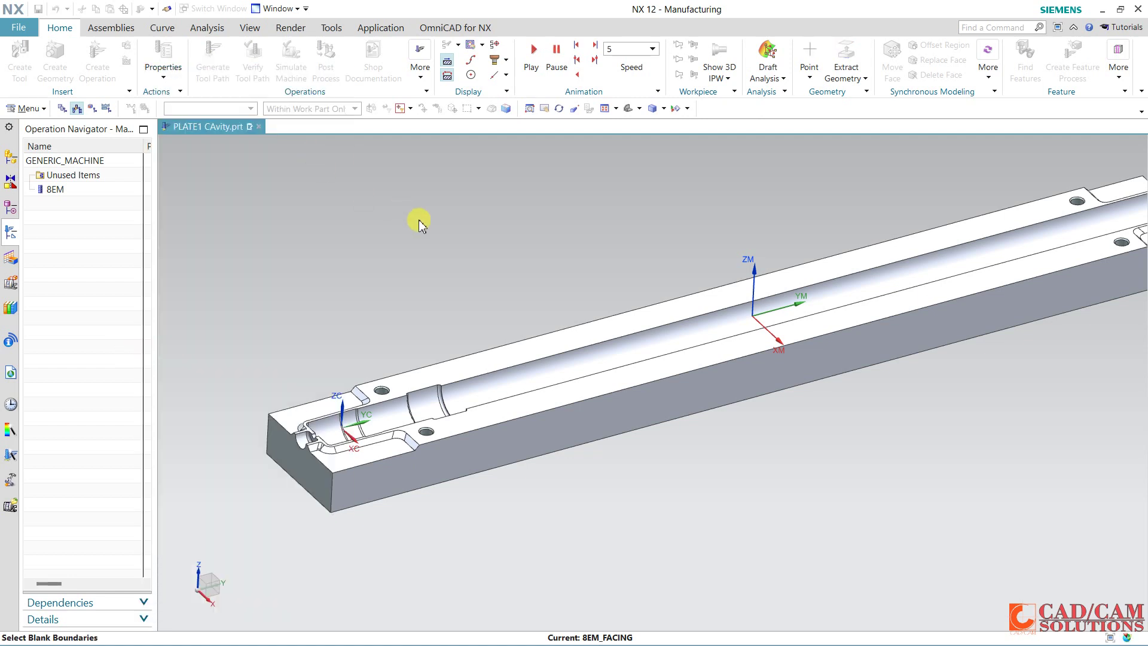
click(282, 114)
click(266, 146)
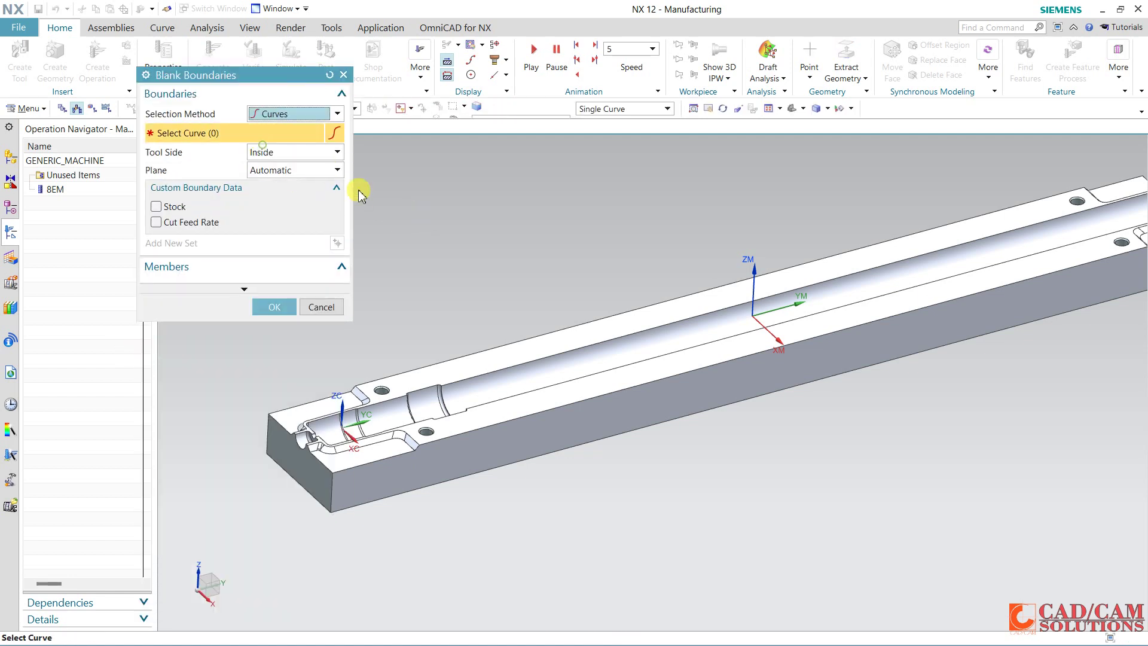
shift+middle_drag(469, 261, 434, 290)
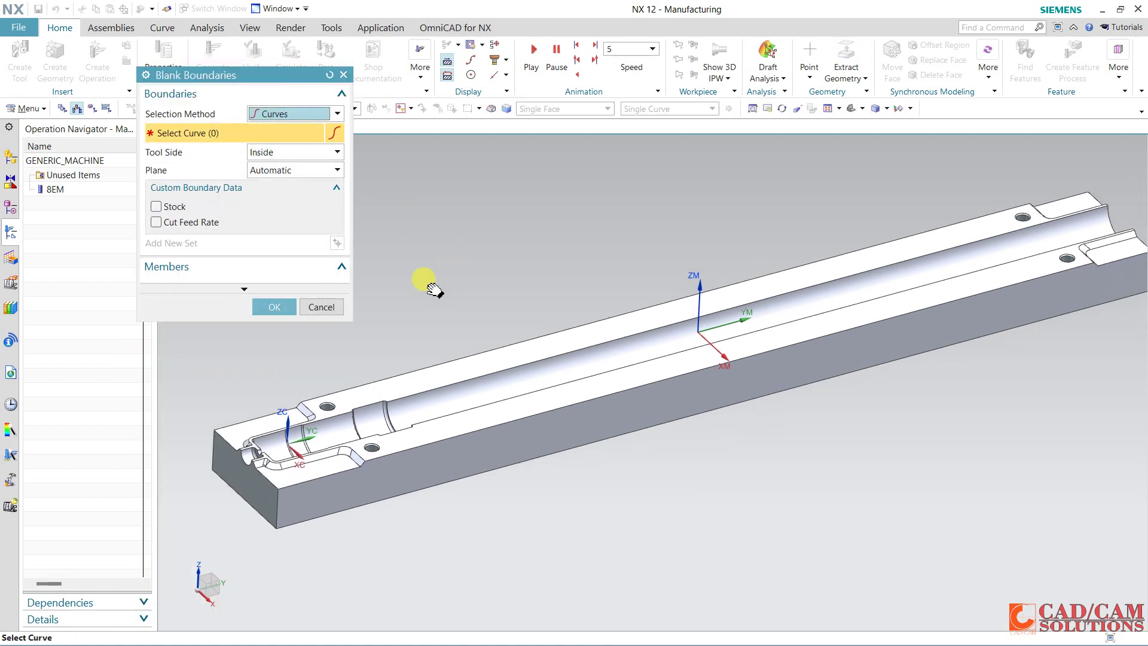
click(421, 438)
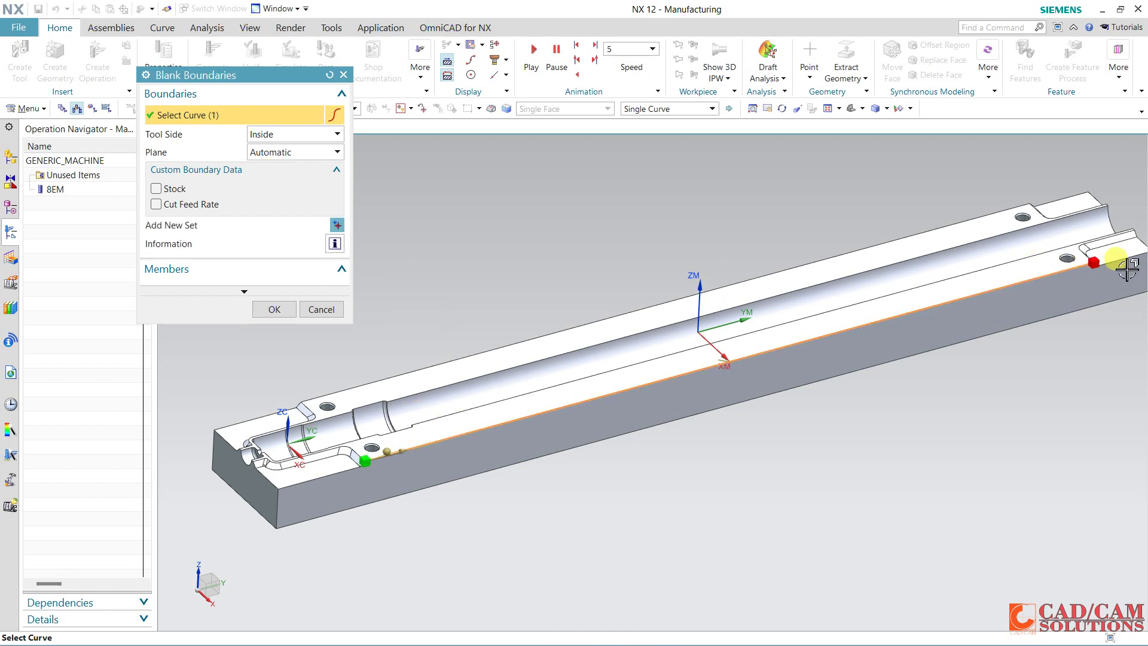
scroll(1054, 264, up, 2)
scroll(953, 296, up, 2)
scroll(933, 263, up, 3)
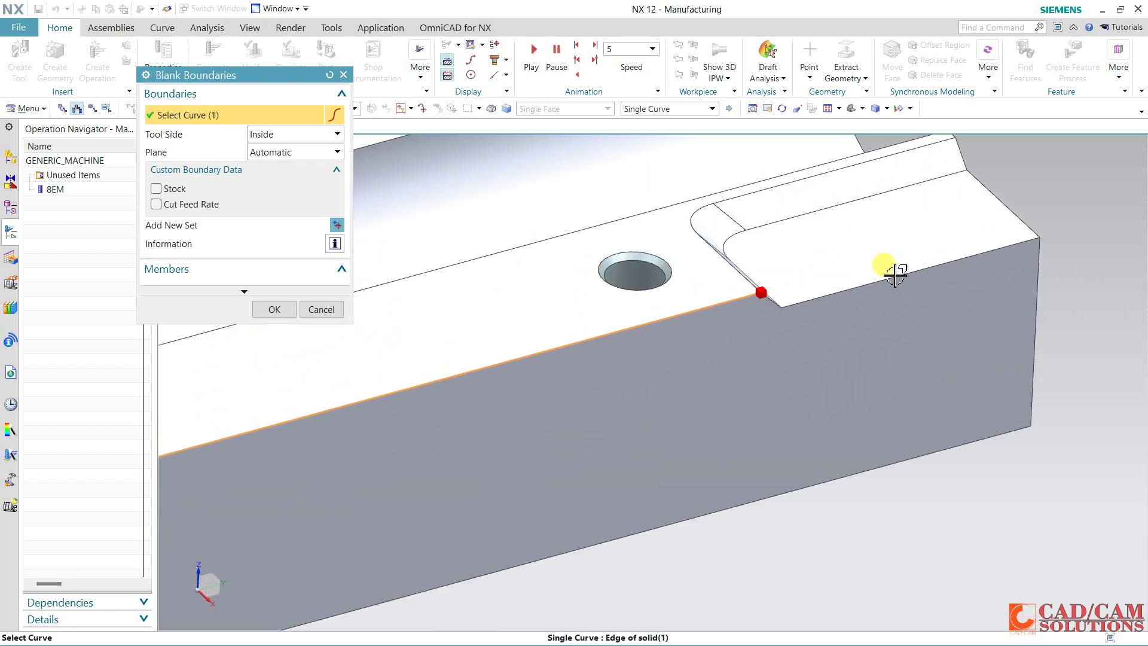
click(772, 307)
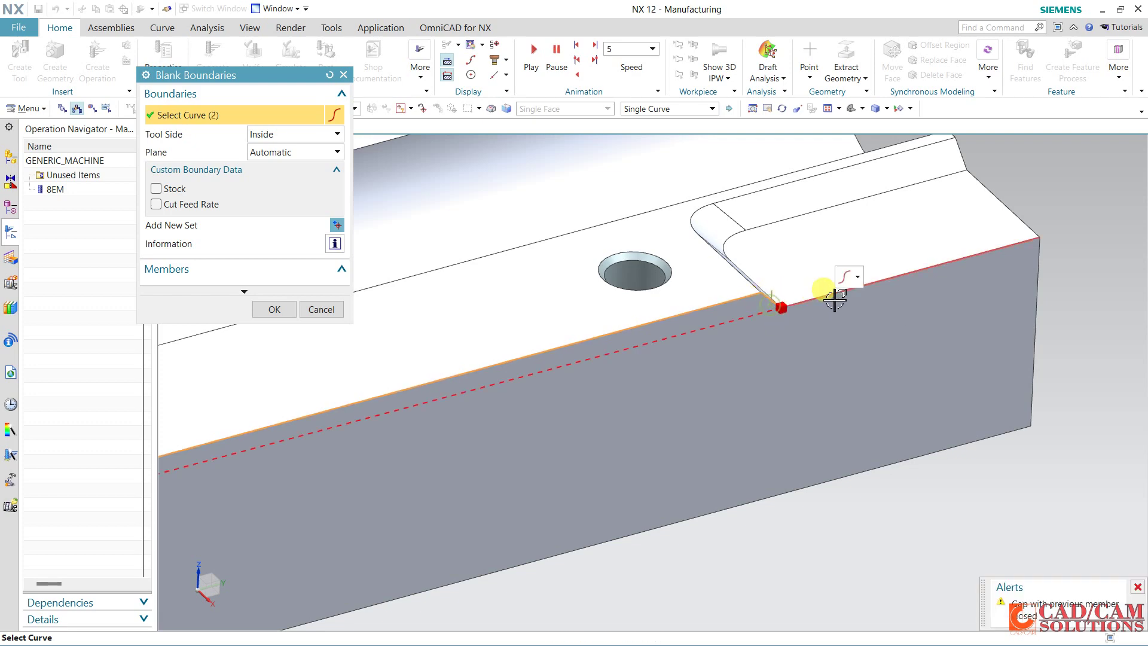
click(846, 293)
click(981, 181)
click(973, 158)
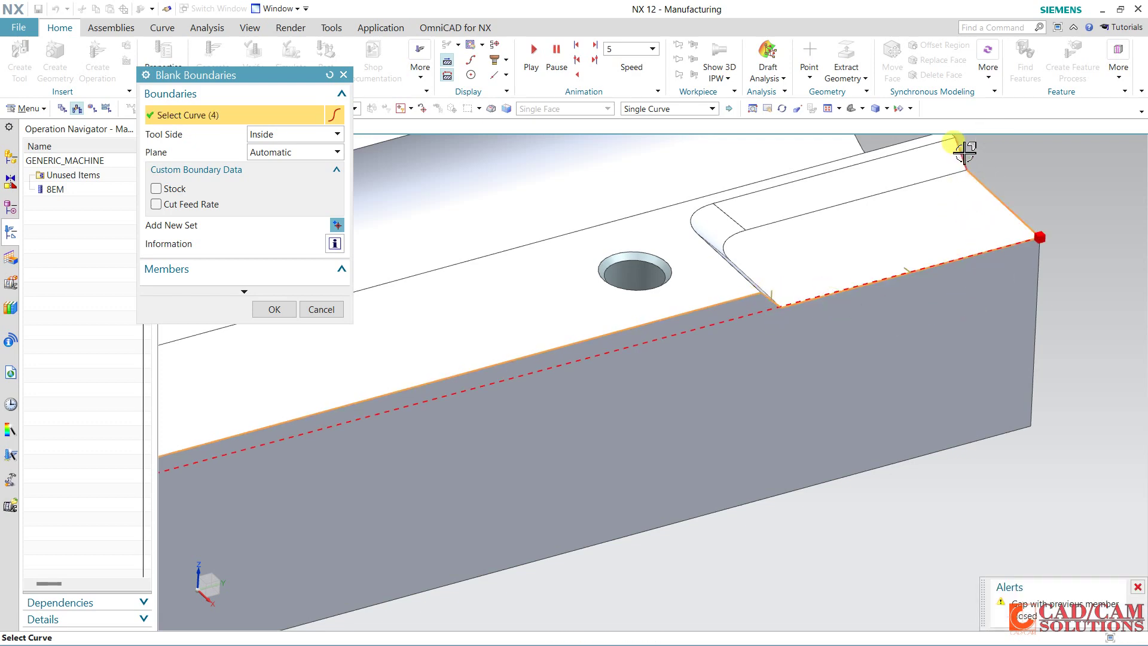
middle_drag(963, 148, 825, 397)
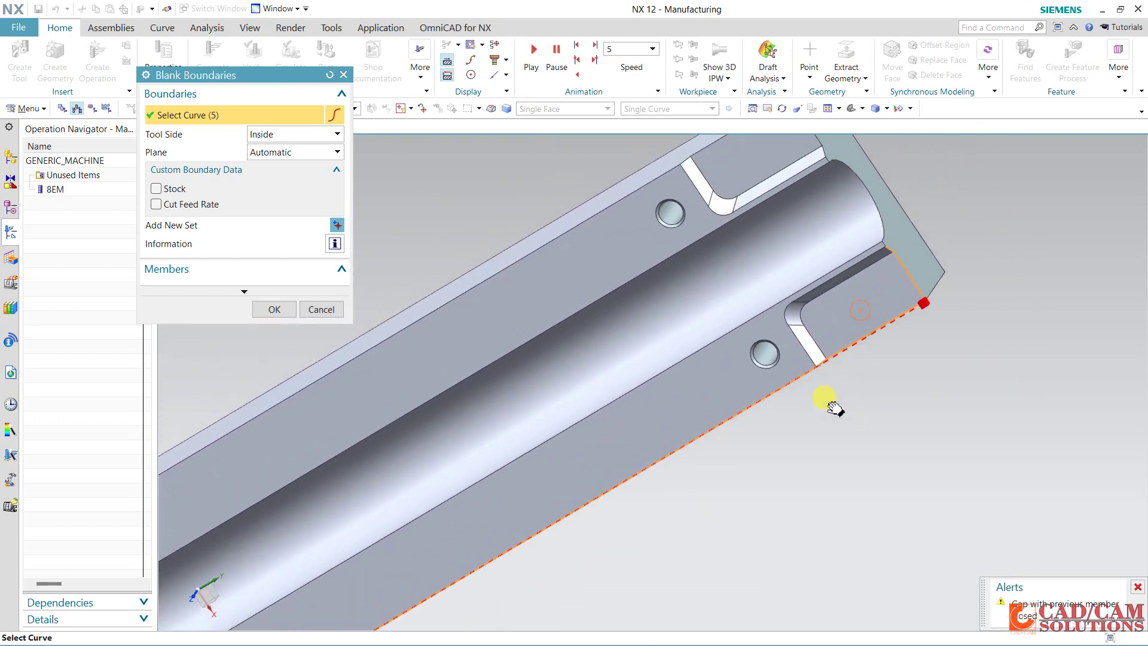
scroll(826, 397, up, 3)
click(867, 239)
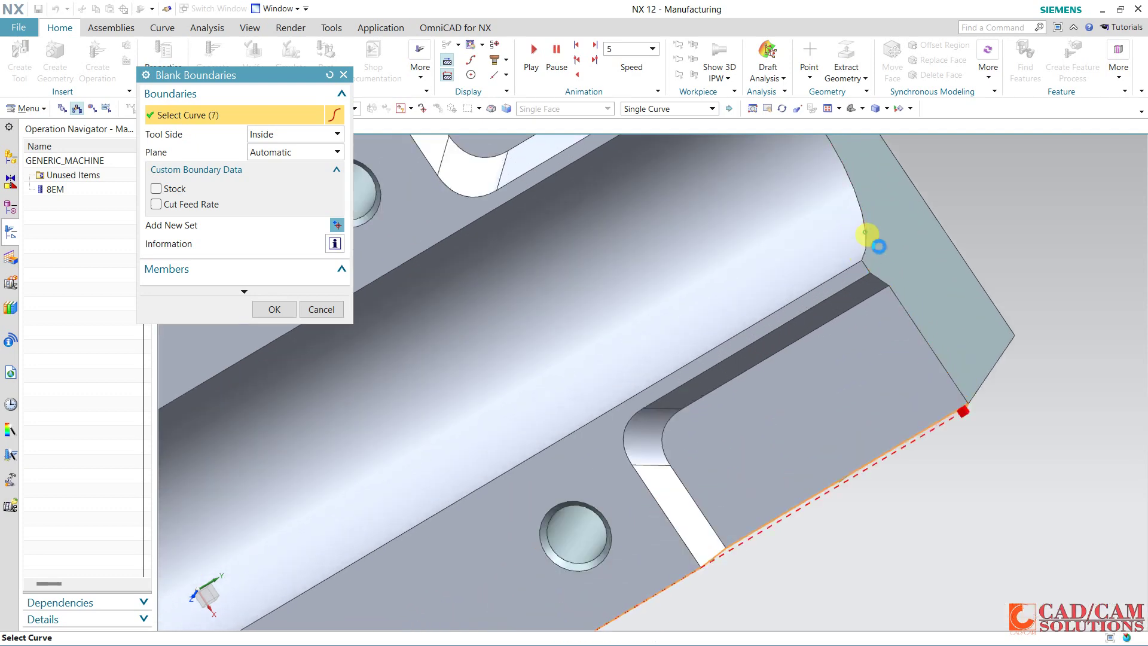
- Continue the boundary chain along the top edges and around the lower-left end
mouse_move(872, 239)
middle_down()
mouse_move(866, 187)
mouse_move(815, 167)
middle_up()
click(806, 151)
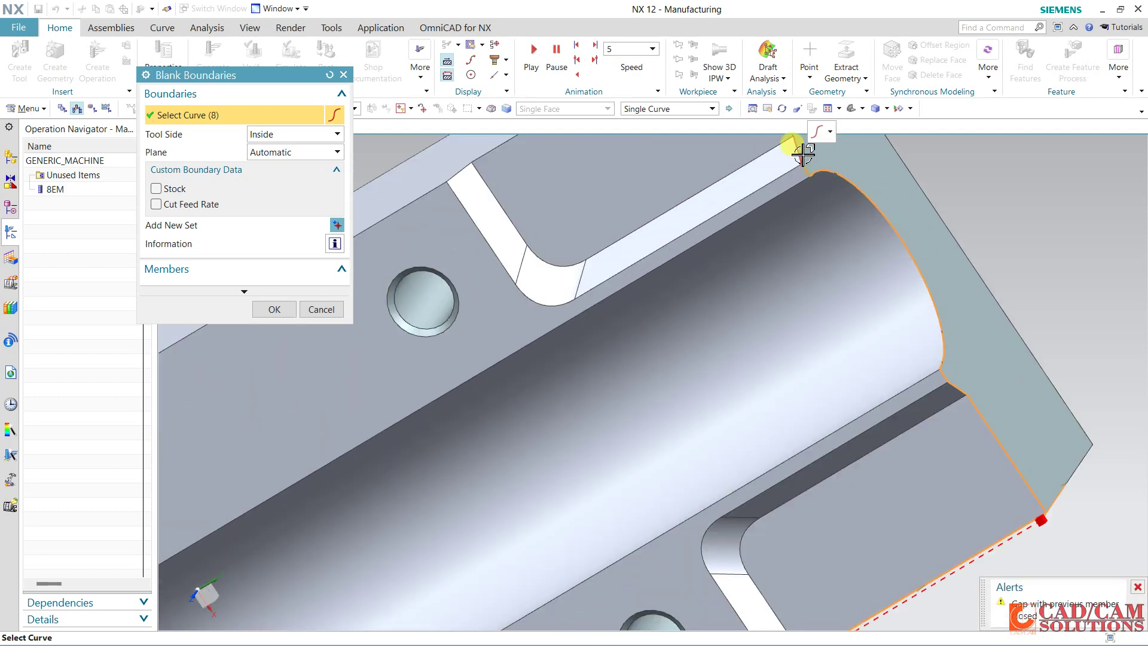
scroll(807, 149, down, 3)
click(654, 194)
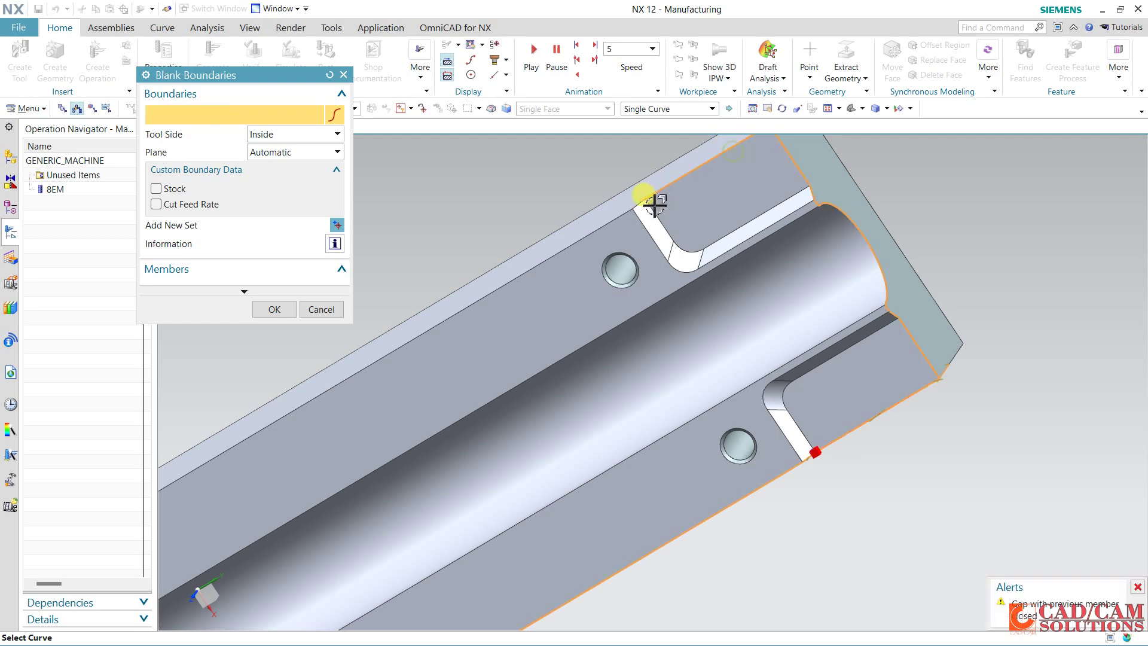
click(622, 218)
scroll(706, 302, down, 2)
scroll(672, 374, down, 2)
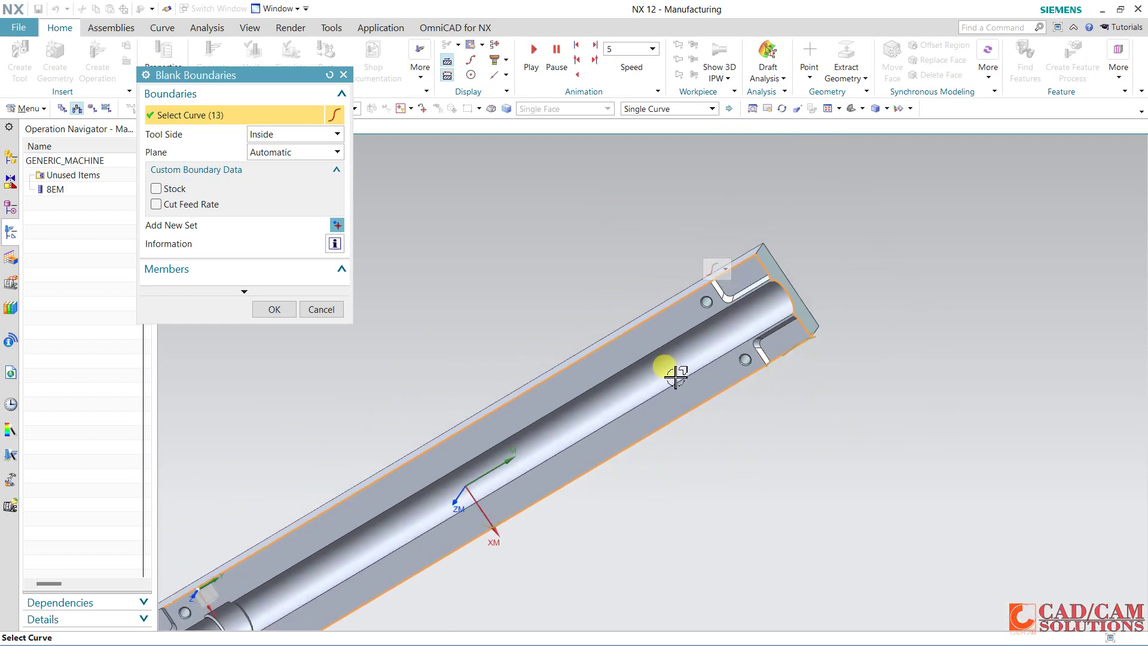
mouse_move(671, 374)
middle_down()
mouse_move(671, 299)
mouse_move(834, 213)
middle_up()
scroll(398, 462, up, 2)
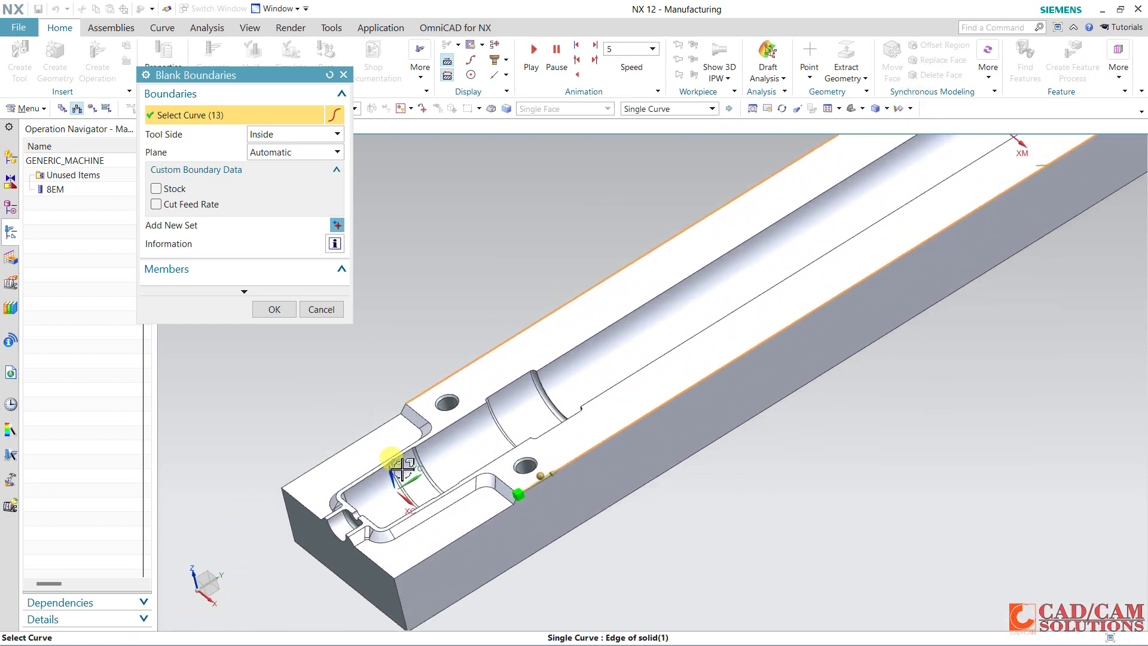
scroll(406, 393, up, 2)
click(372, 389)
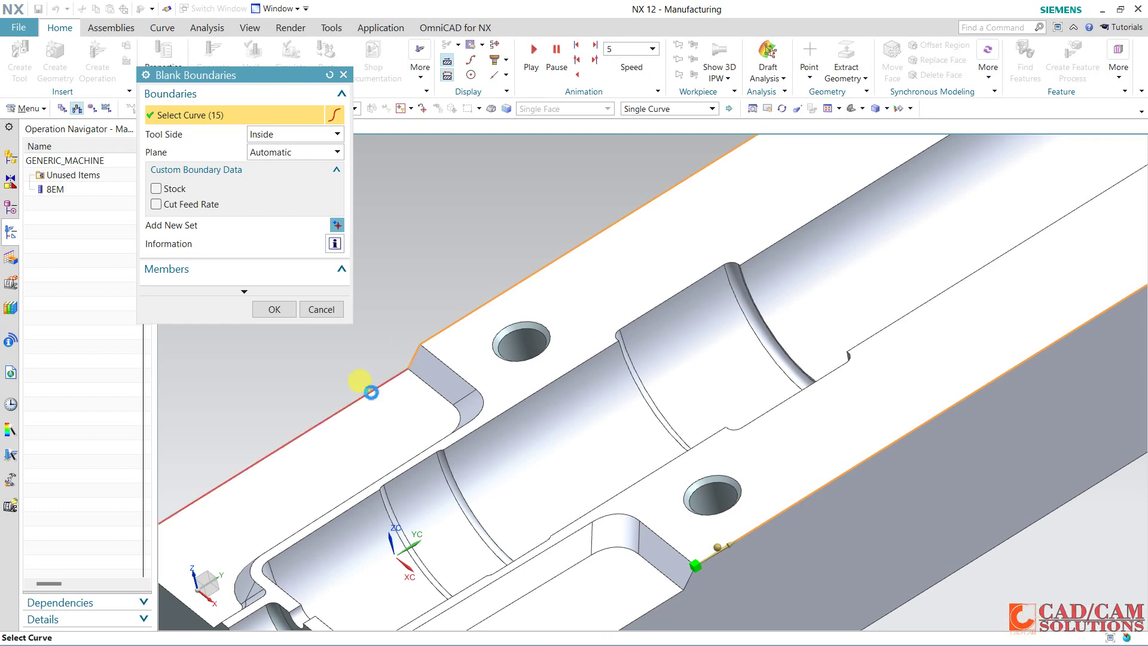
scroll(308, 461, down, 2)
scroll(277, 461, up, 2)
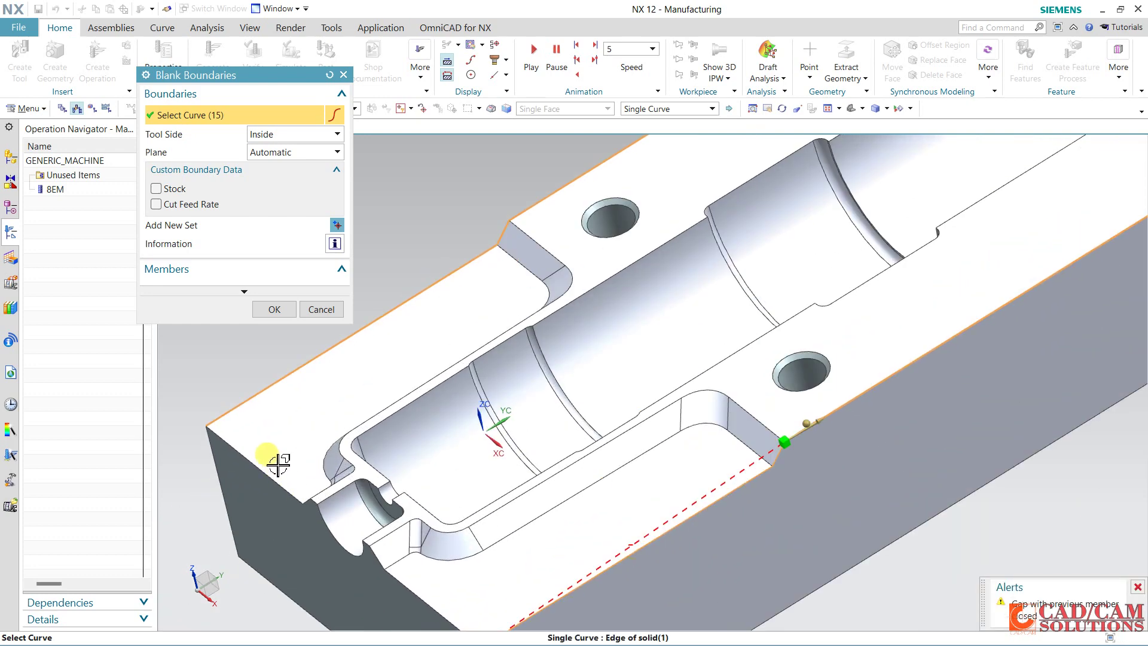
click(257, 464)
scroll(310, 510, up, 2)
scroll(311, 510, up, 1)
click(301, 496)
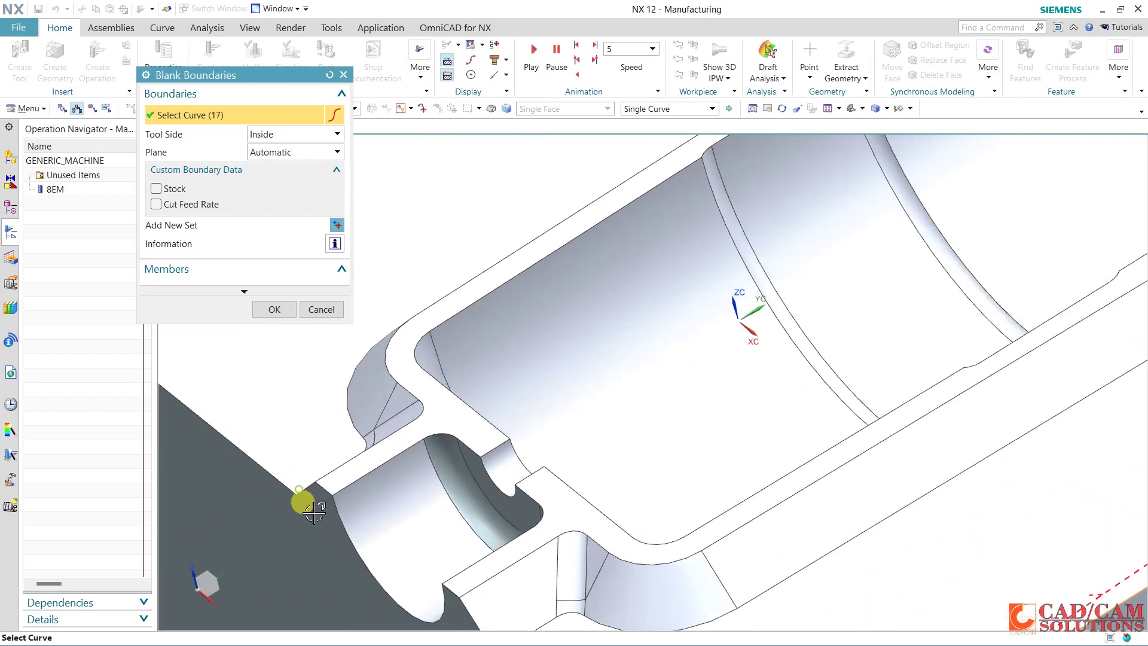
click(336, 522)
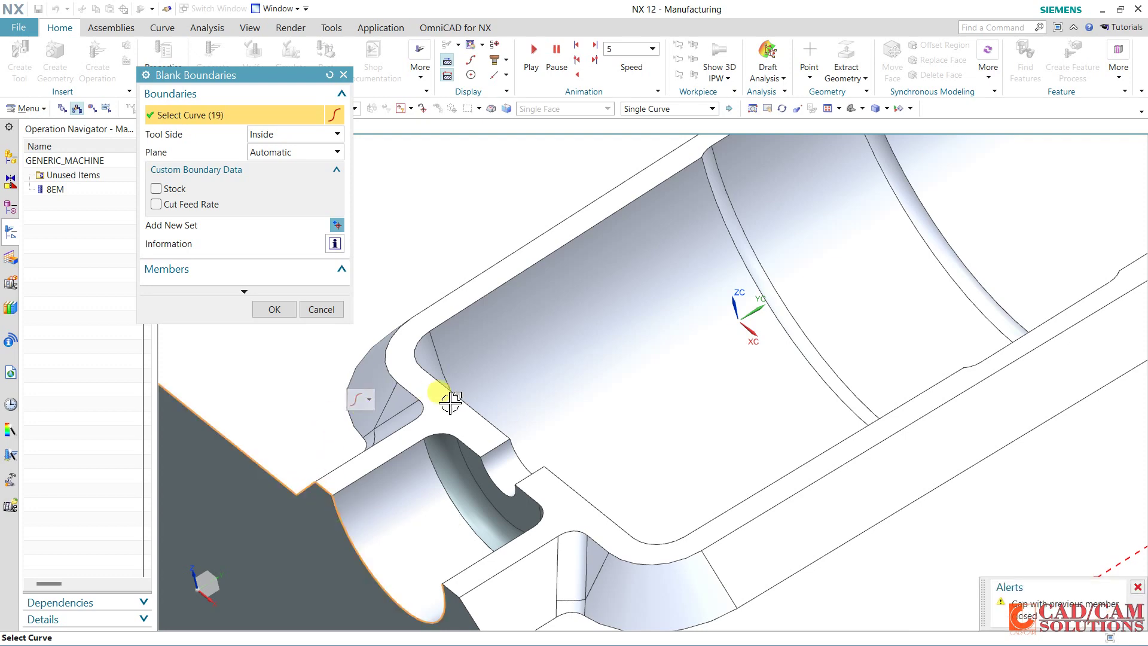
scroll(454, 413, down, 2)
scroll(515, 610, down, 1)
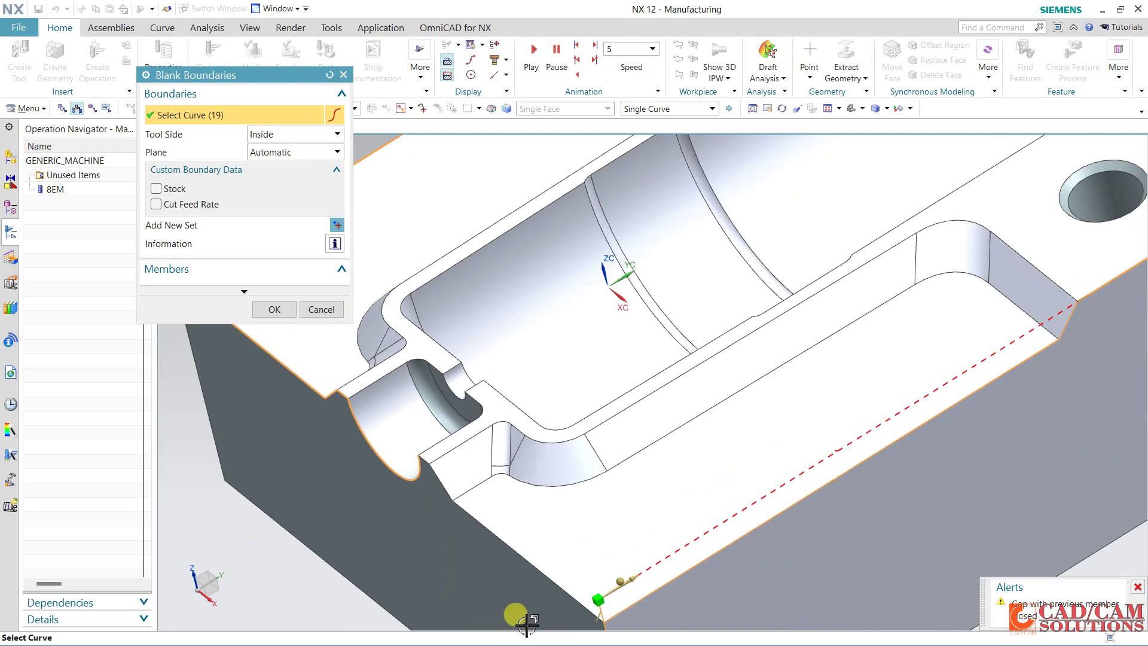
click(427, 465)
click(484, 529)
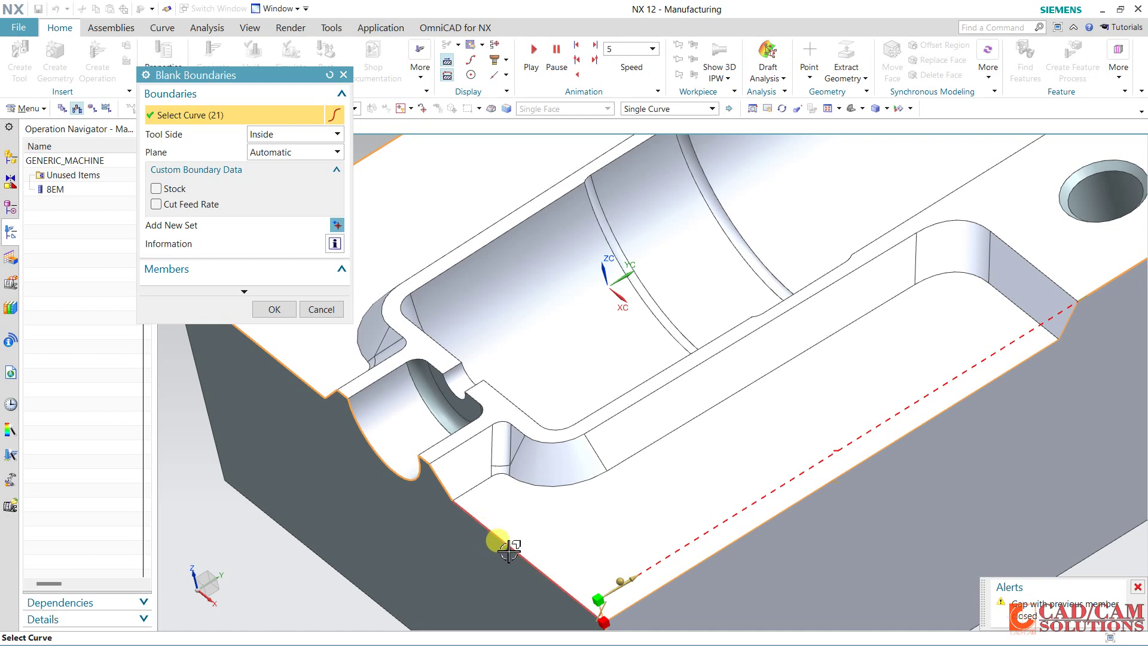
- Close the 24-curve boundary loop with the final corner edges and inspect it
scroll(572, 487, down, 3)
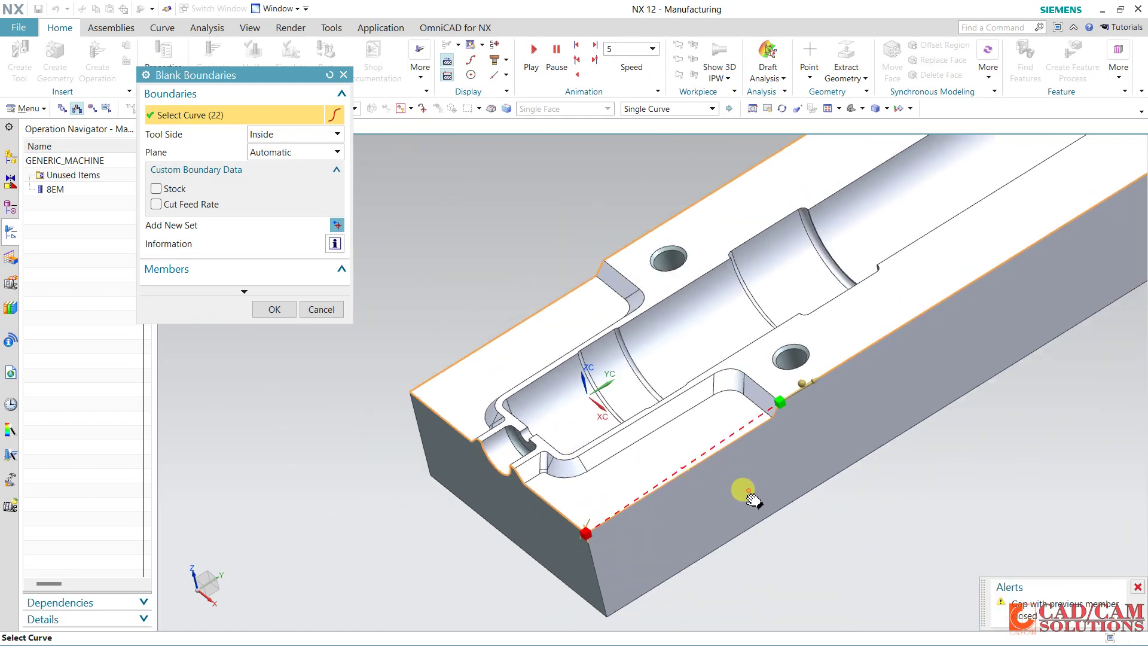
shift+middle_drag(743, 493, 624, 405)
scroll(693, 422, up, 2)
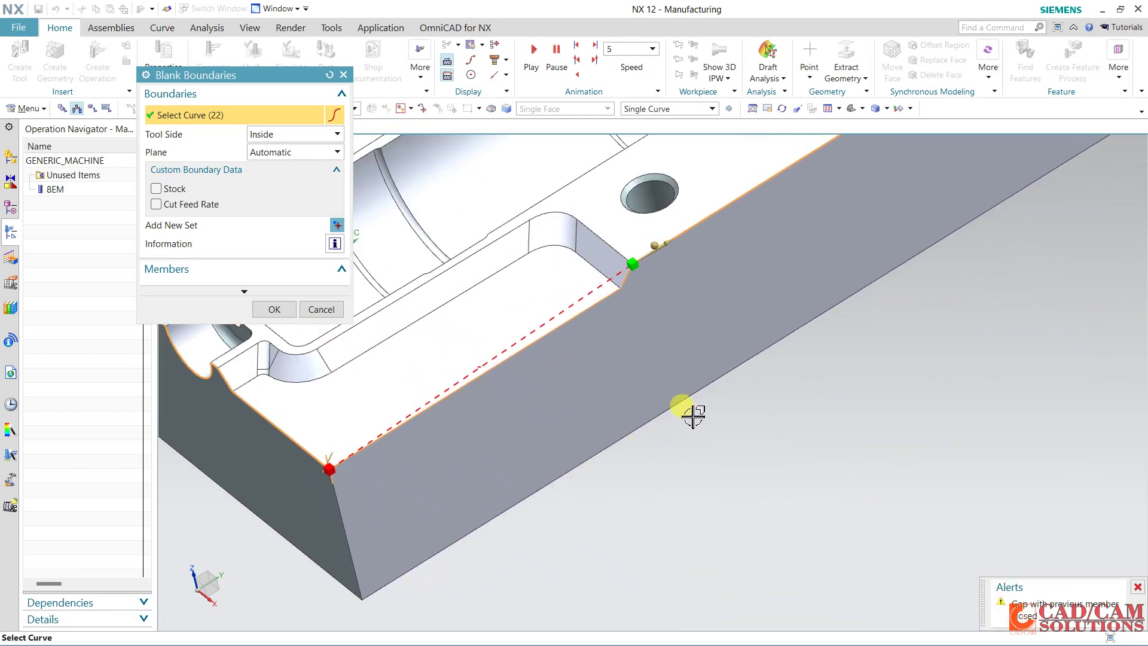
middle_drag(733, 468, 734, 447)
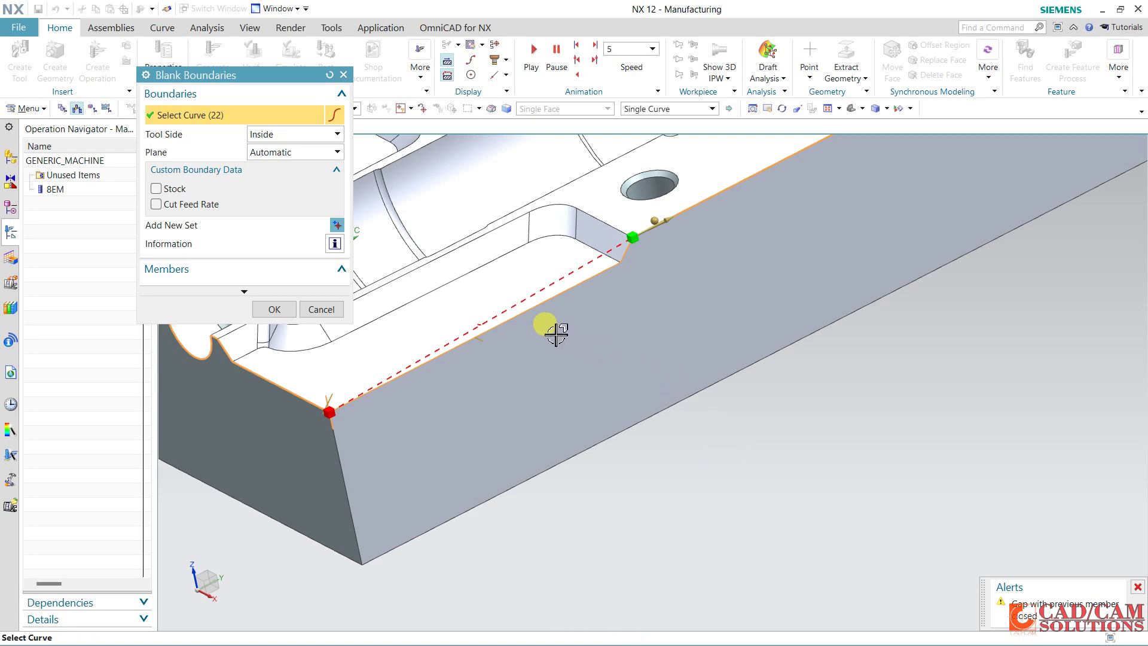
scroll(532, 329, up, 1)
click(652, 228)
scroll(659, 234, up, 2)
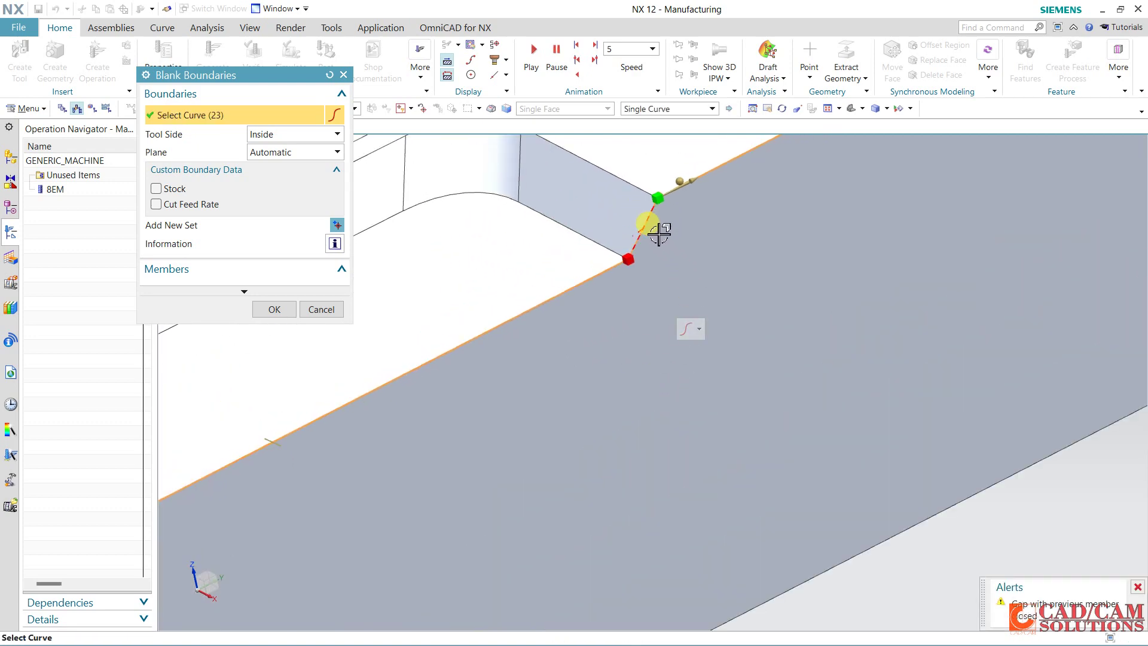
click(648, 225)
scroll(711, 364, down, 1)
scroll(718, 394, down, 1)
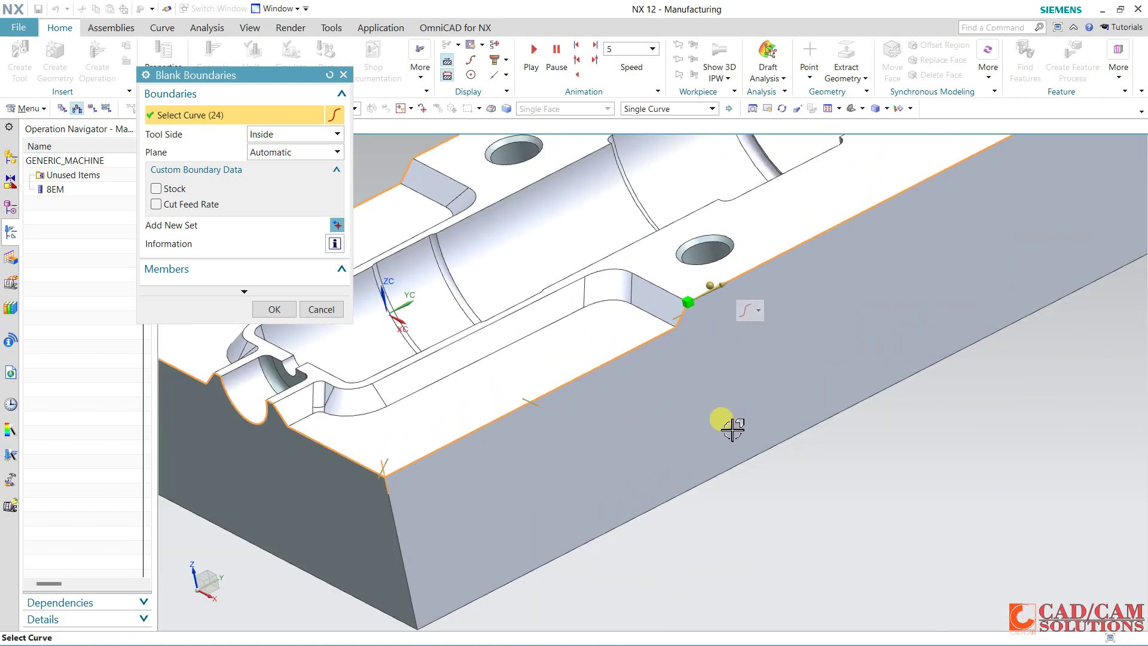
scroll(730, 423, down, 1)
mouse_move(875, 371)
middle_down()
mouse_move(858, 423)
mouse_move(879, 379)
mouse_move(805, 441)
middle_up()
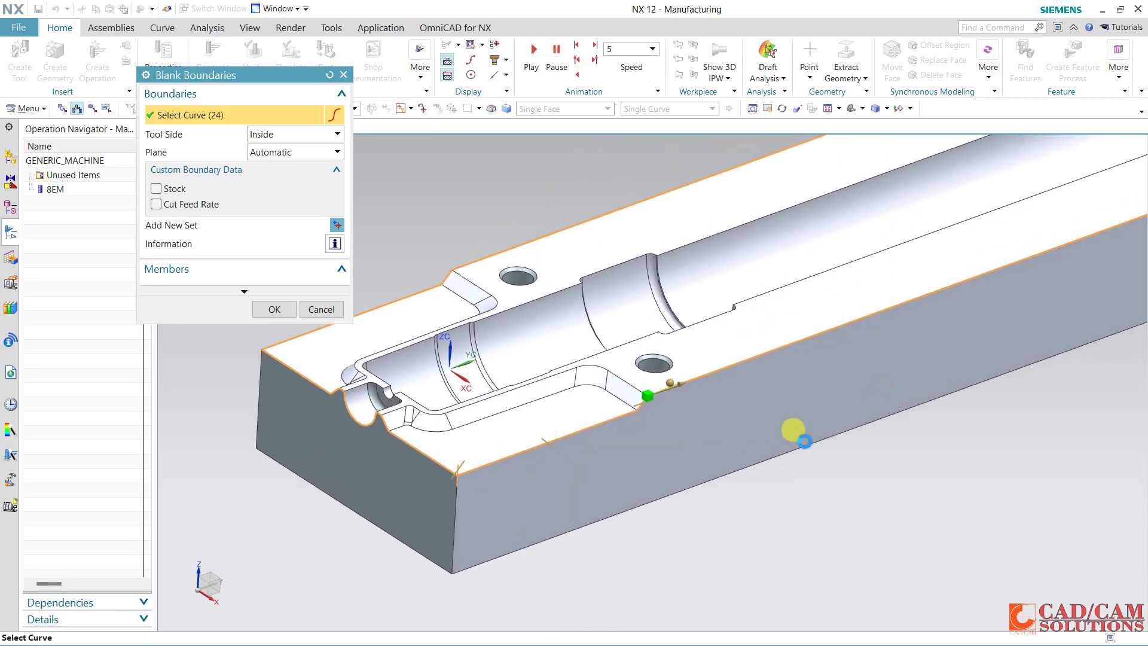
- Accept the blank boundary curves and display the face boundary on the model
click(267, 311)
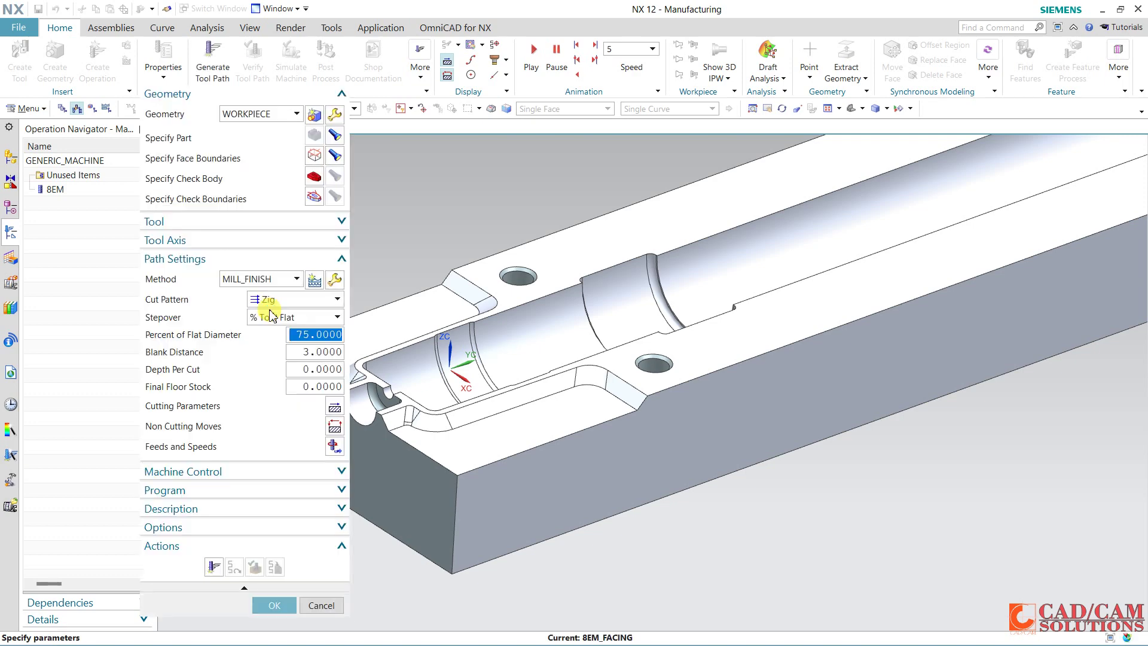
click(336, 155)
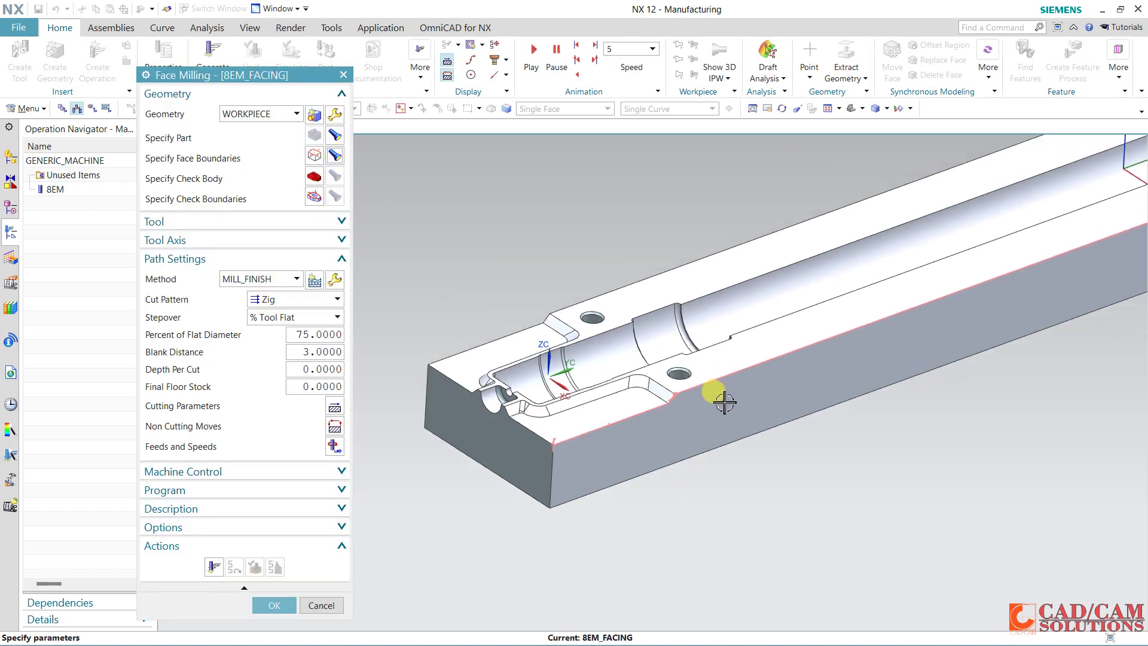
mouse_move(725, 397)
middle_down()
mouse_move(726, 451)
mouse_move(736, 453)
mouse_move(738, 441)
mouse_move(730, 456)
mouse_move(591, 501)
middle_up()
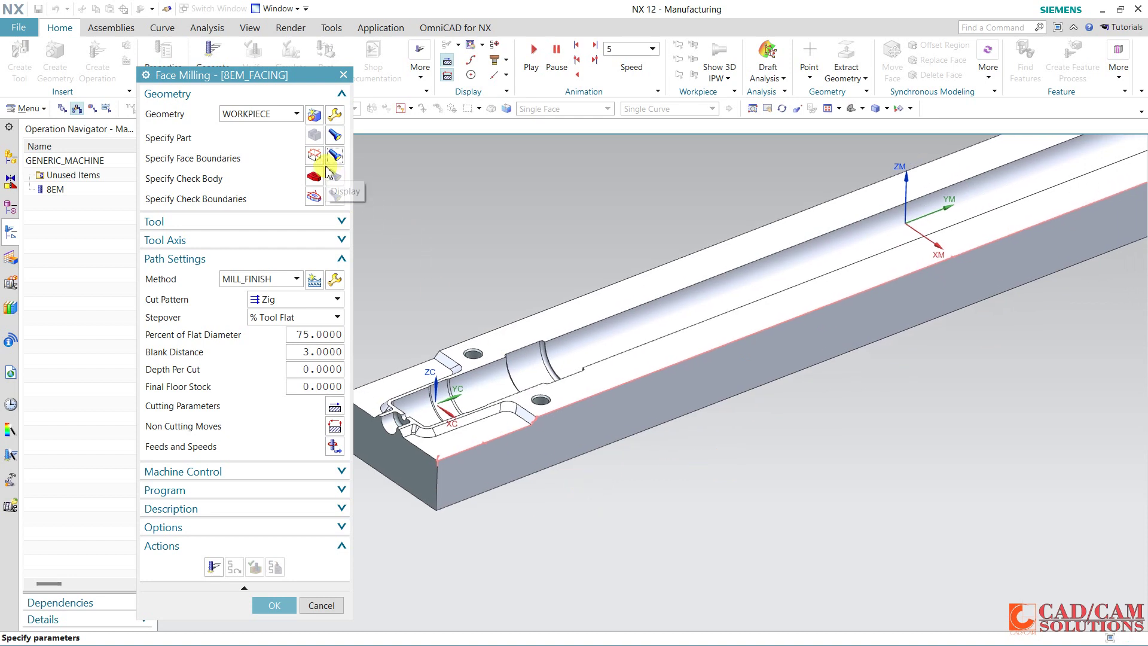
- Set the blank boundary plane from the plate's top face at distance 0
click(312, 157)
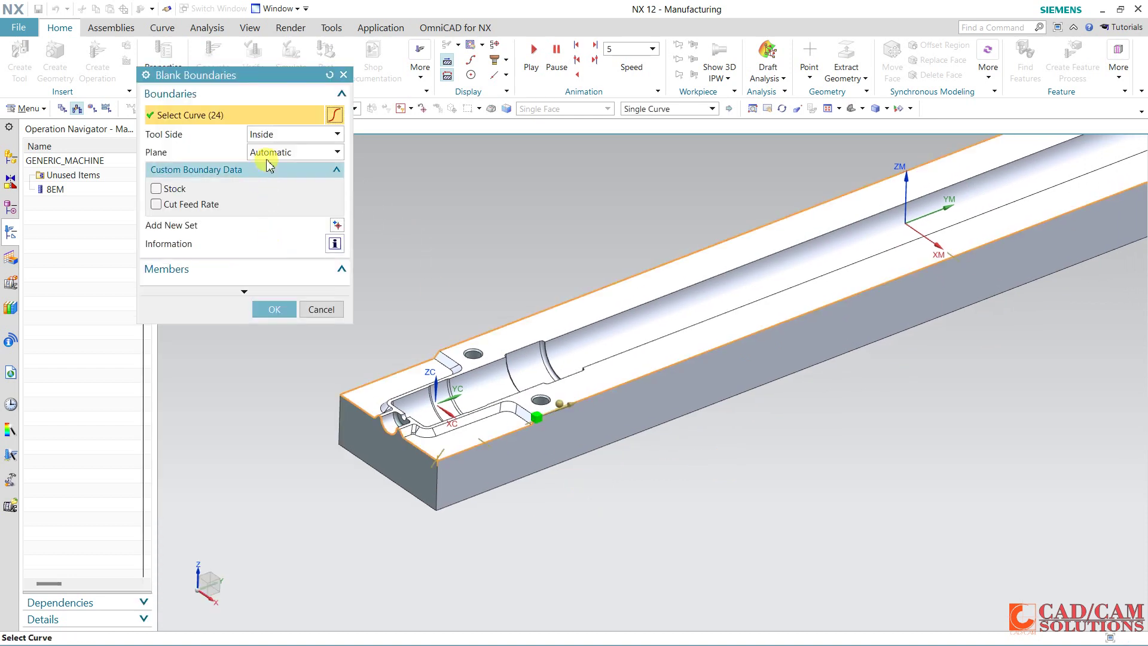
click(270, 152)
click(271, 181)
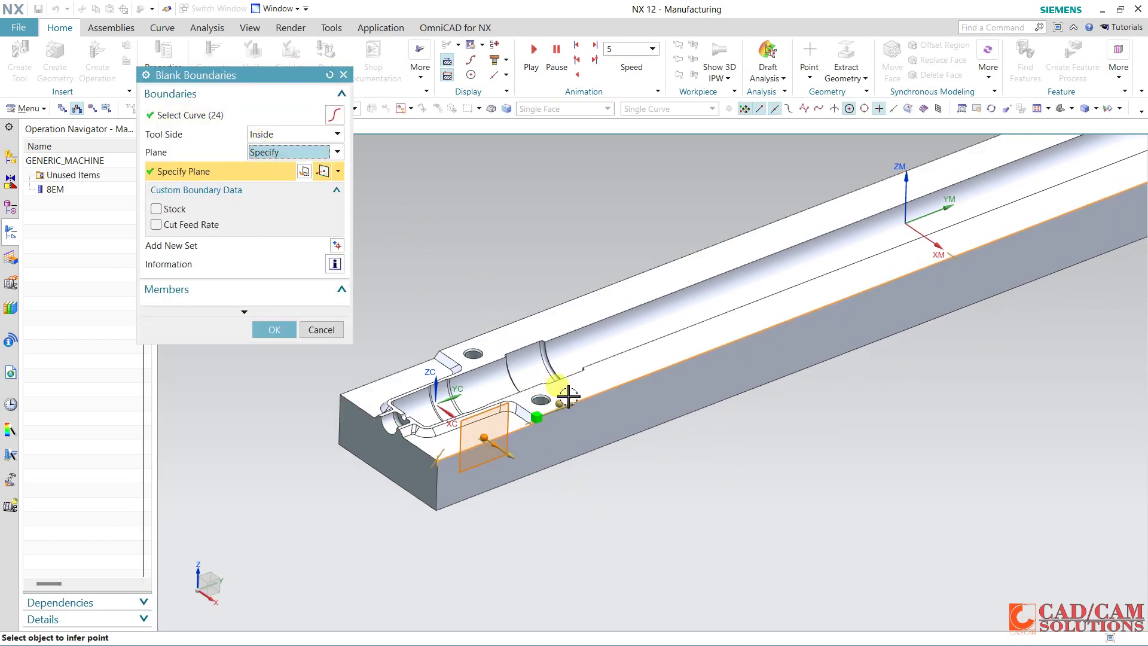
scroll(583, 384, up, 2)
scroll(576, 380, up, 2)
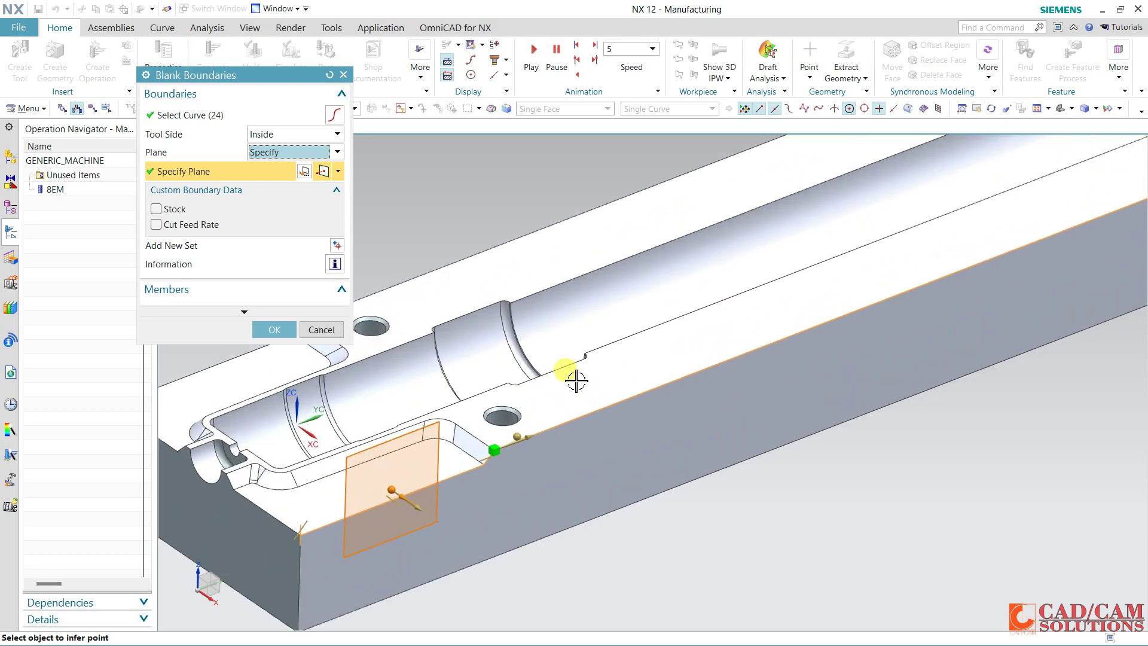
click(341, 170)
click(322, 187)
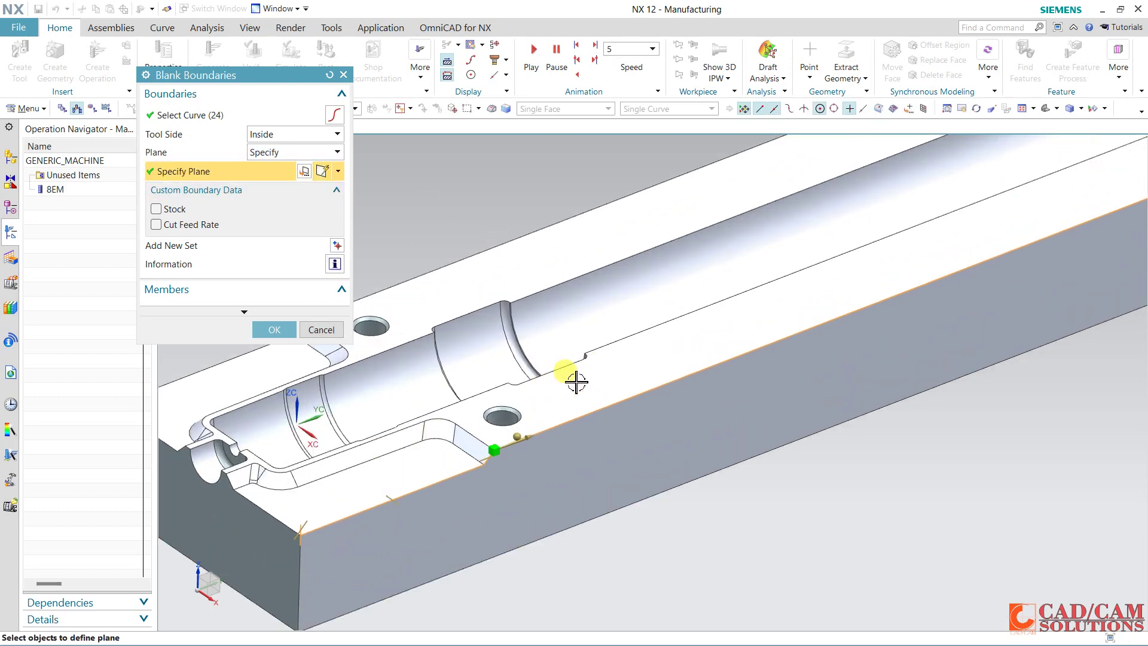
click(572, 379)
scroll(525, 249, down, 2)
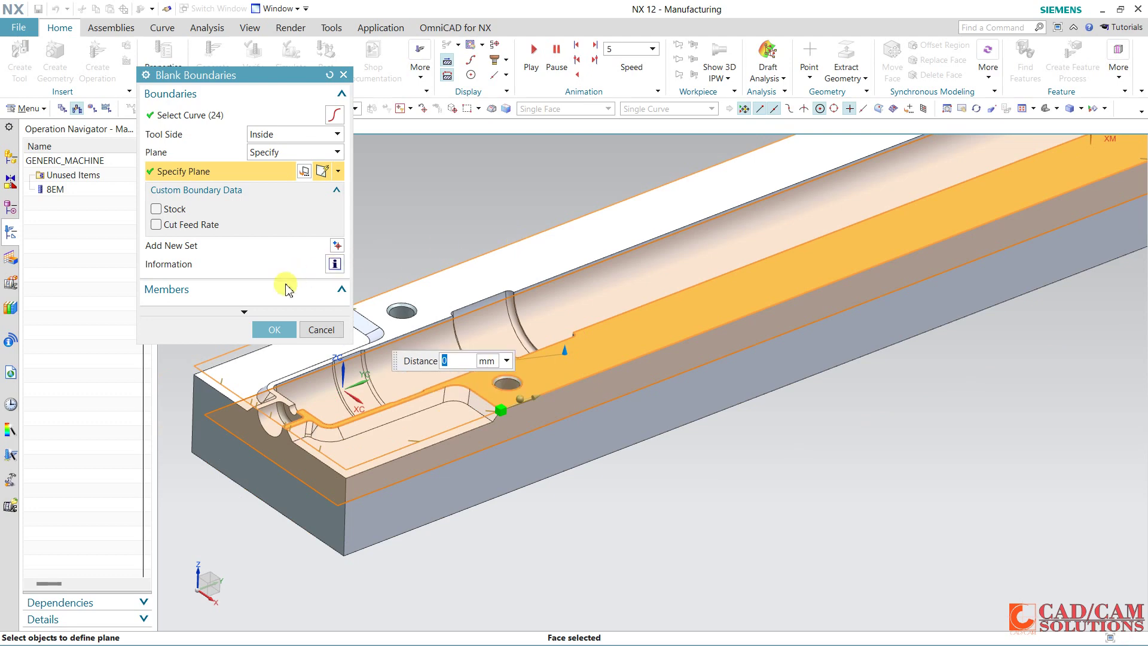
click(269, 327)
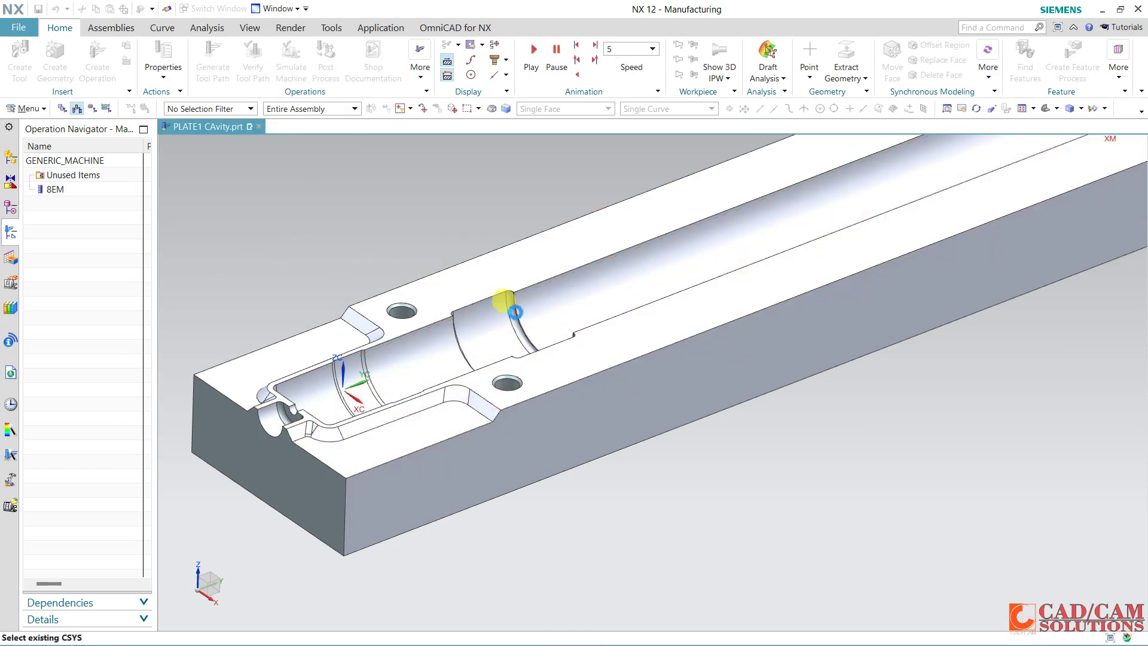
- Set the facing cut pattern to Zig Zag with 60 percent flat-diameter stepover
scroll(690, 382, down, 3)
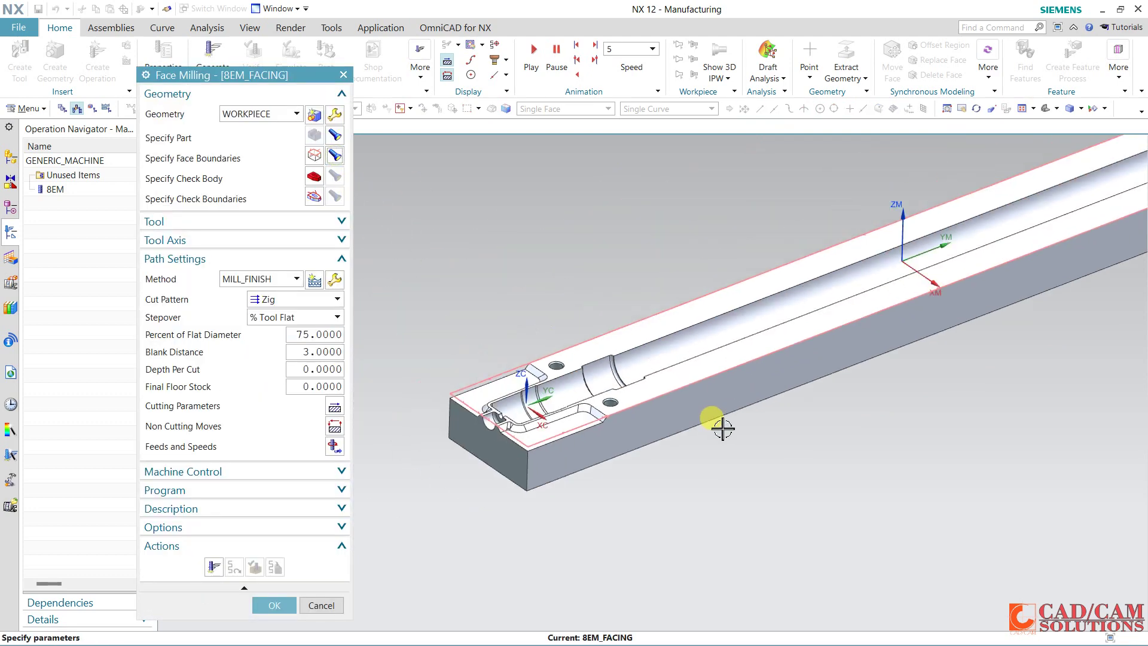
shift+middle_drag(712, 287, 578, 286)
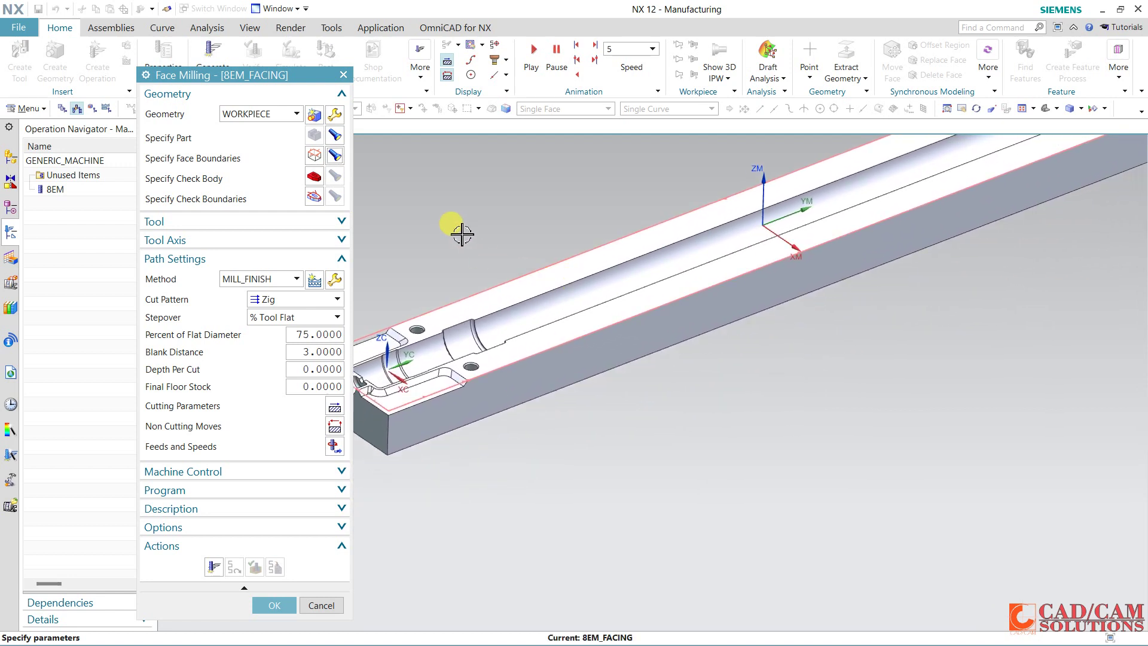
click(270, 302)
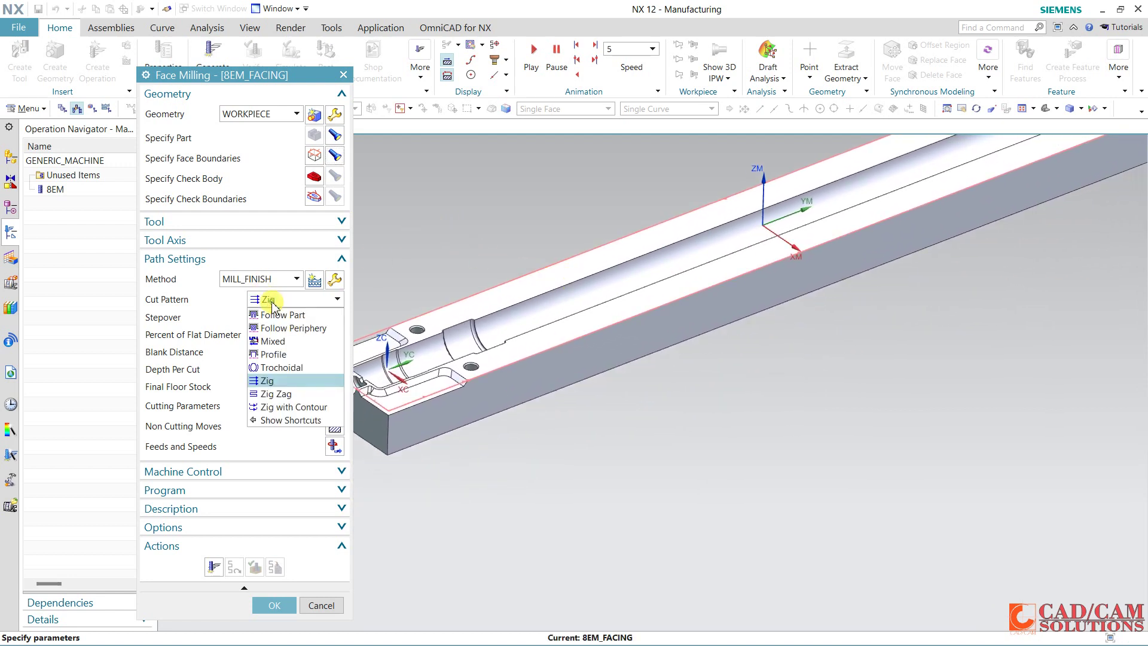
click(272, 396)
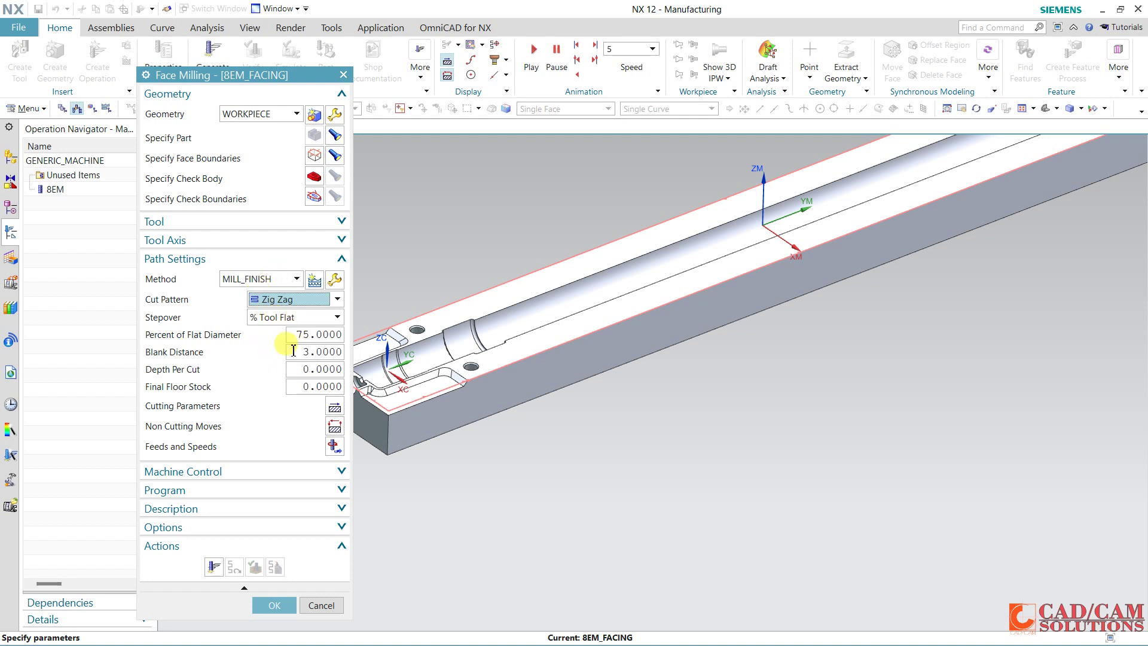
double_click(315, 335)
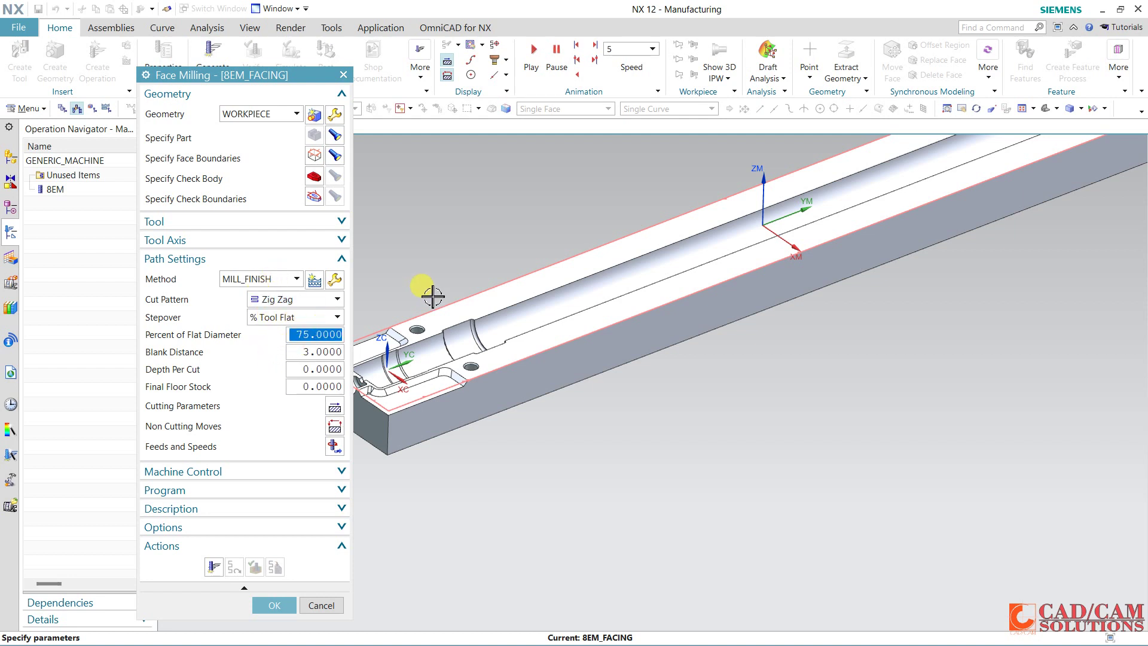
text(60)
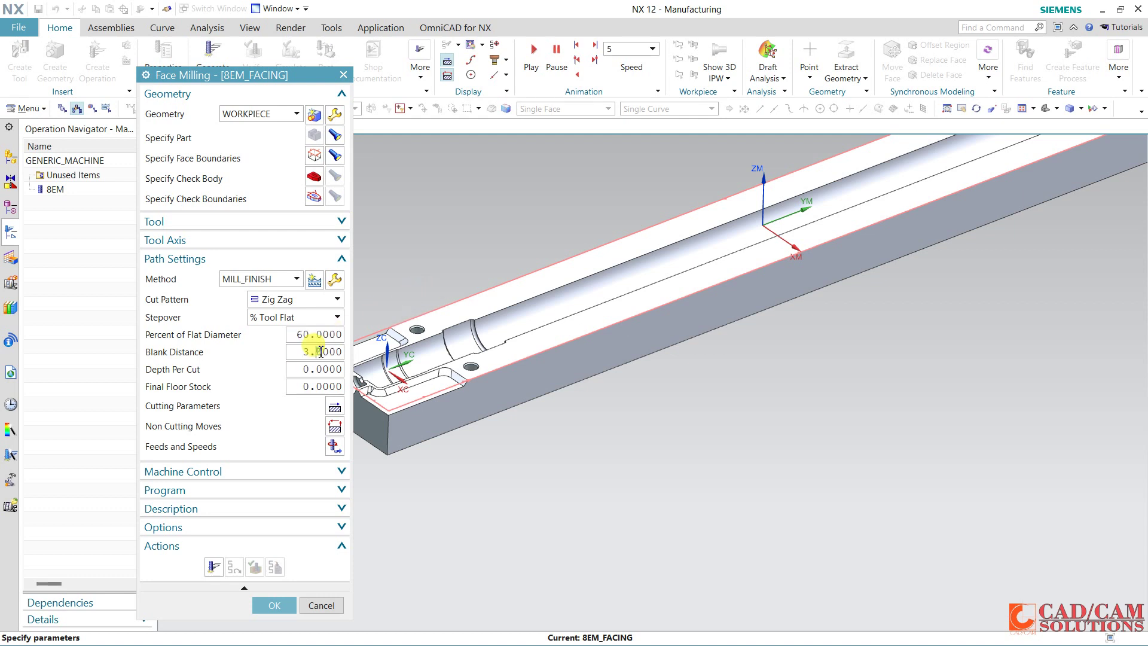
- Set depth per cut 0.5 and blank distance 1.0, then generate the toolpath
double_click(321, 352)
double_click(316, 369)
text(0.5)
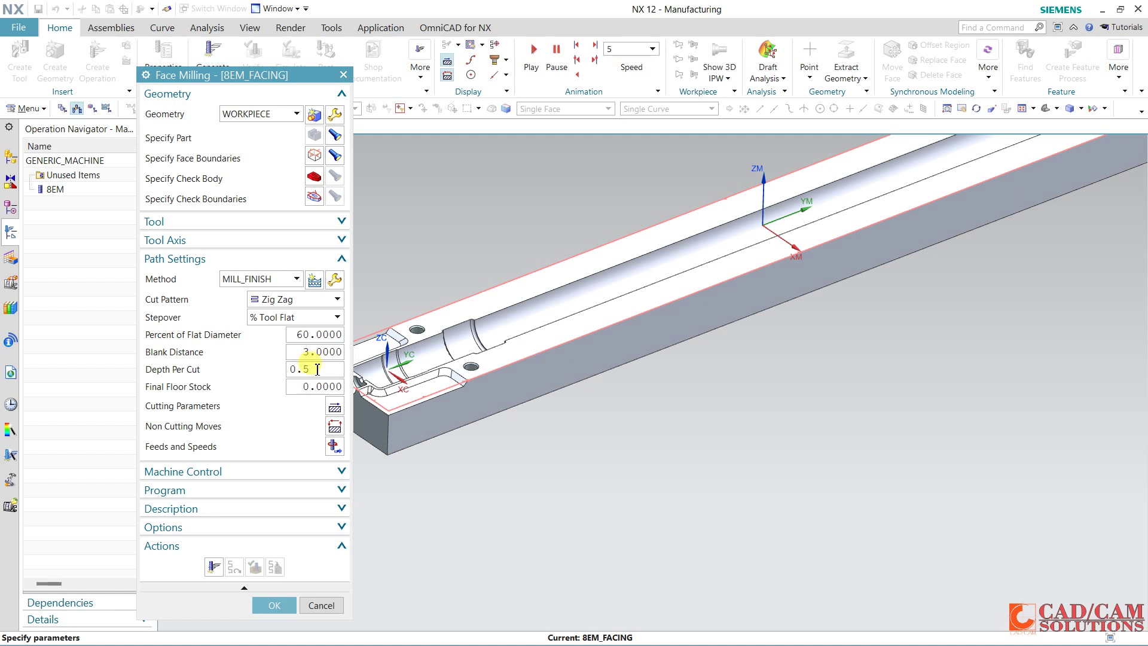
double_click(328, 352)
text(1)
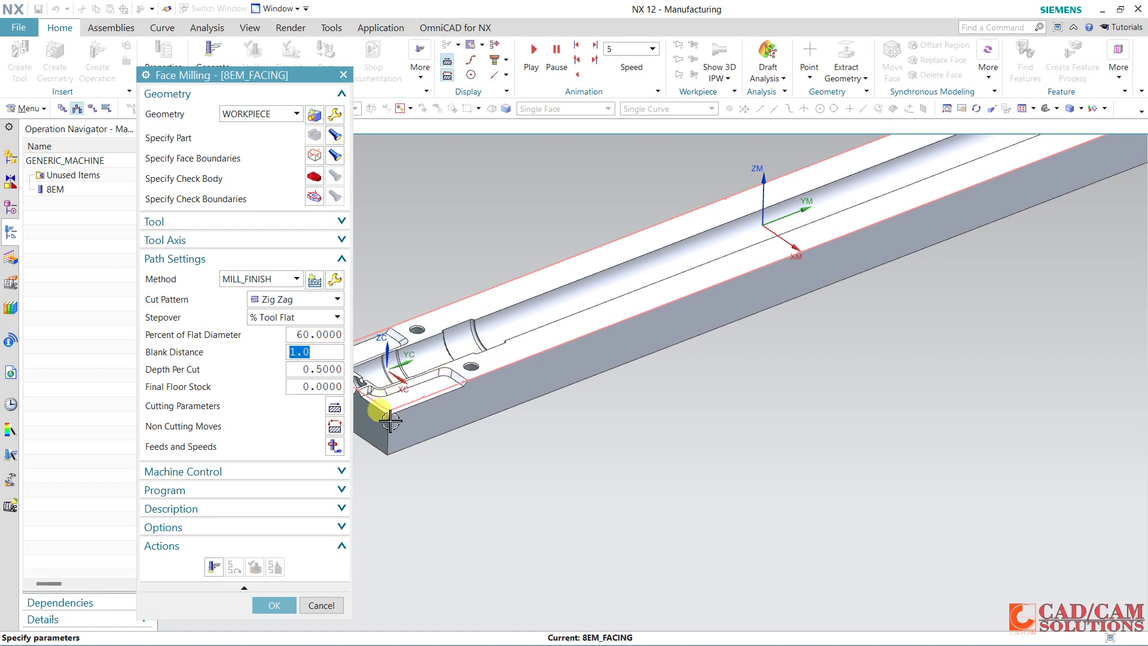
click(214, 568)
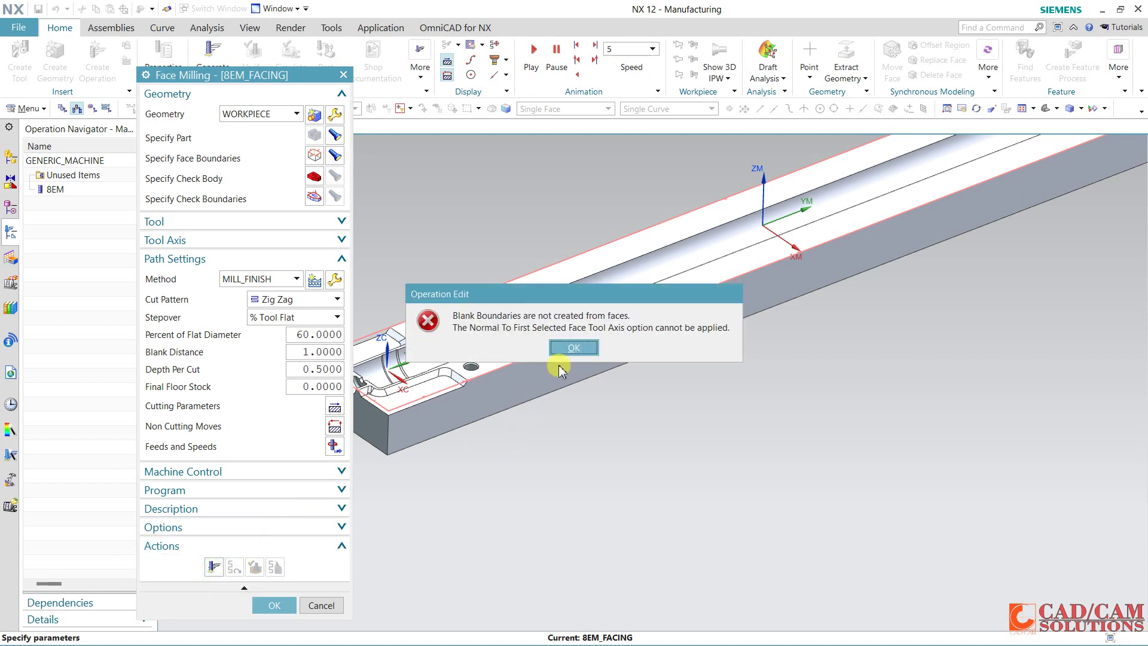
- Dismiss the error, set the tool axis to +ZM, and generate the Zig Zag facing path
click(573, 348)
click(296, 239)
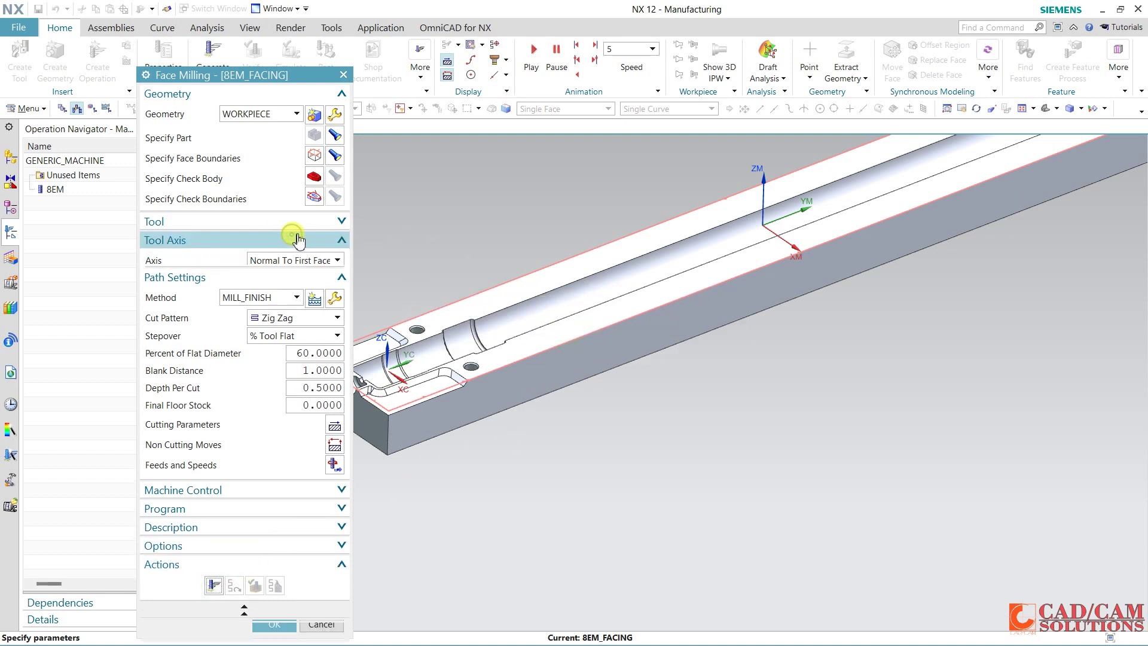
click(293, 261)
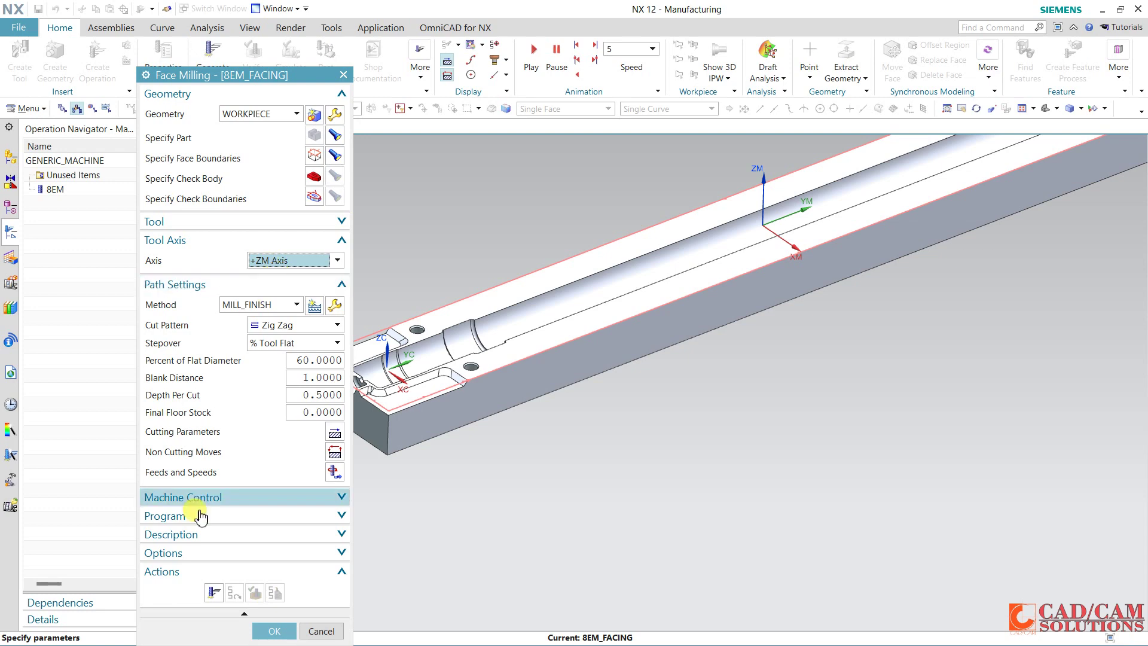
click(213, 592)
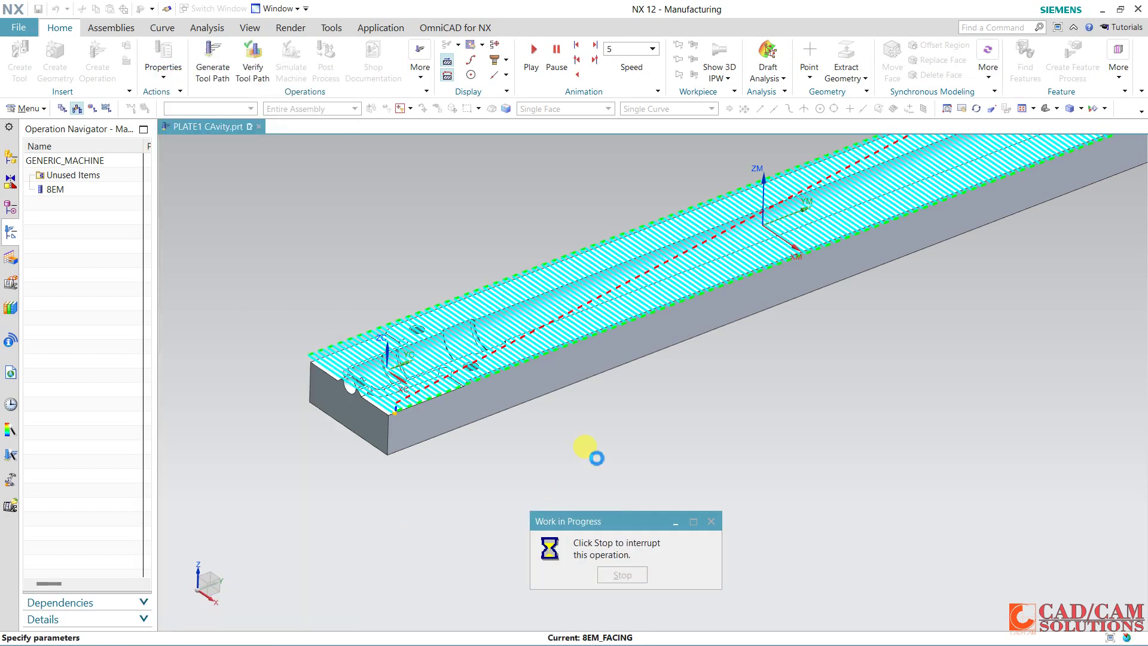
scroll(595, 457, down, 2)
scroll(614, 346, up, 2)
scroll(614, 347, up, 2)
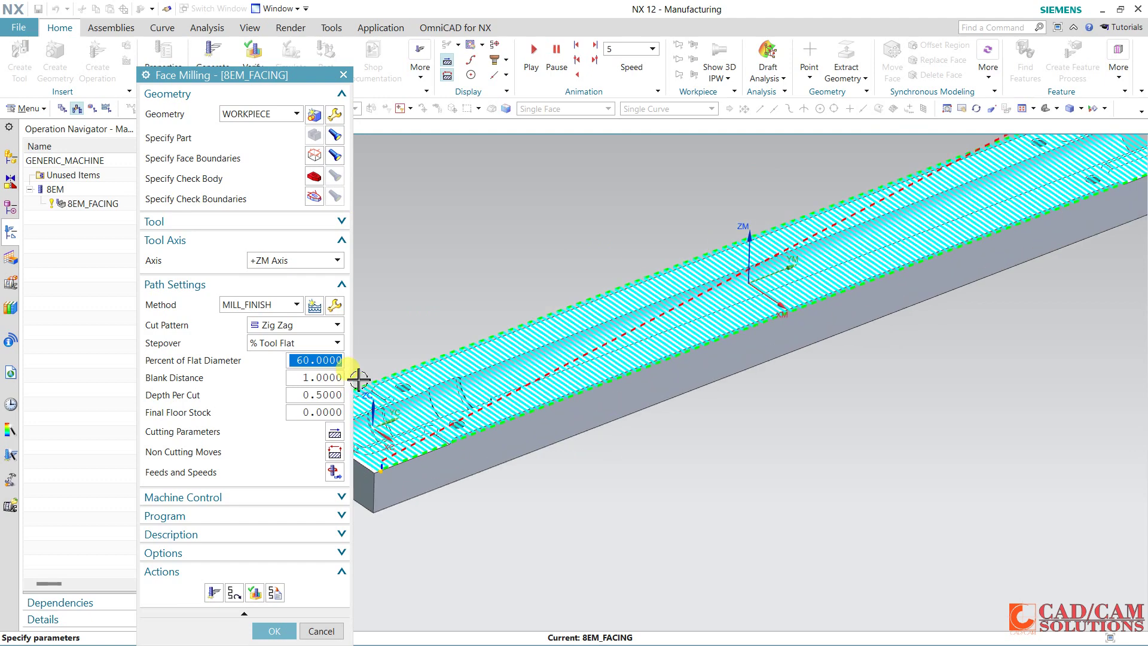
- Change the facing cut angle from a specified 180° to Longest Edge
click(334, 432)
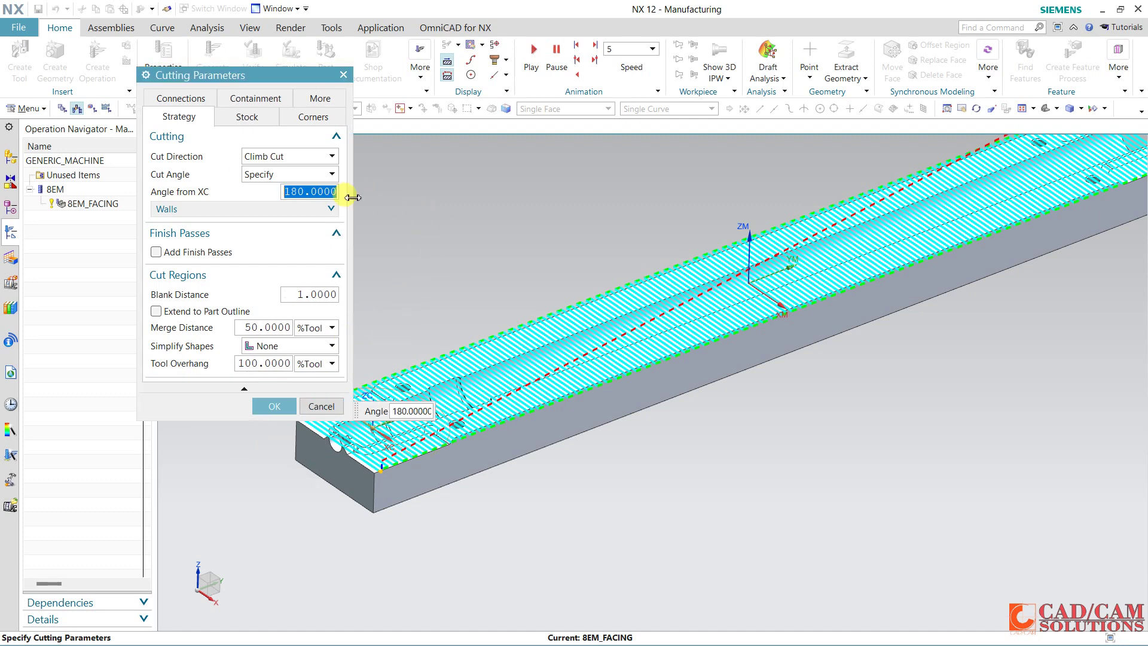
click(295, 174)
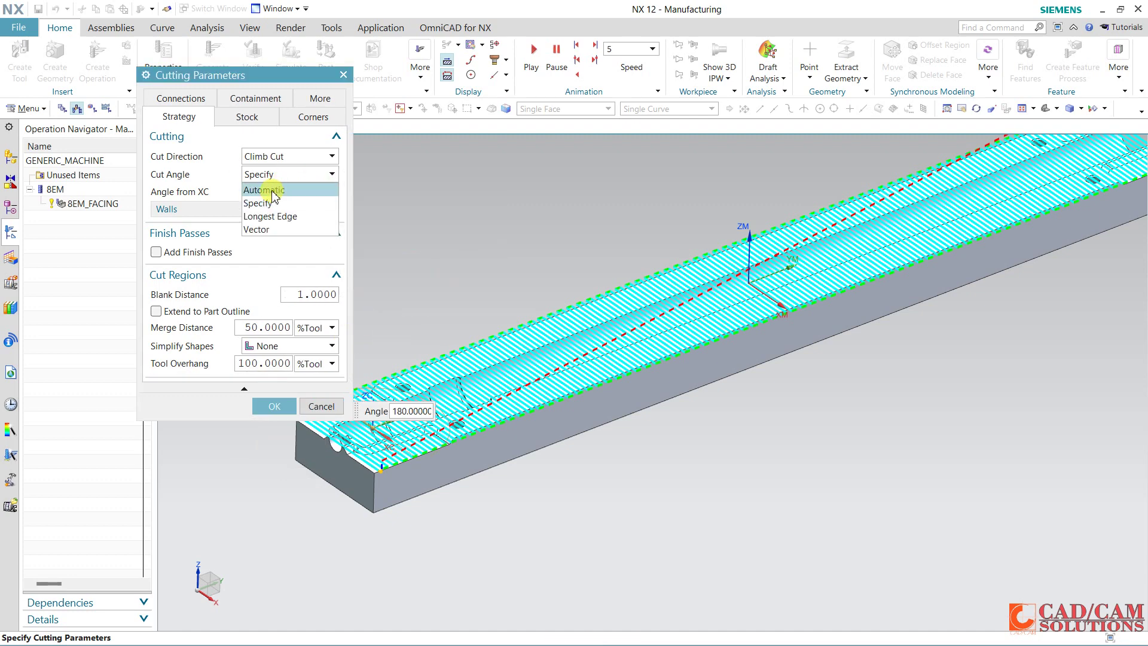
click(272, 216)
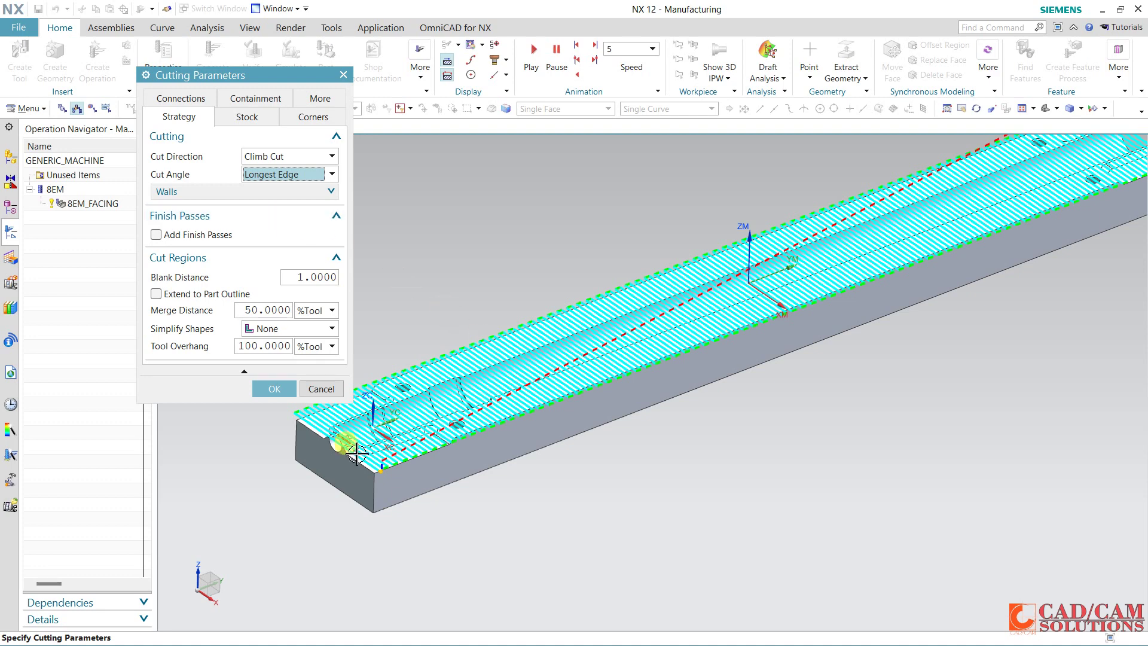
click(274, 389)
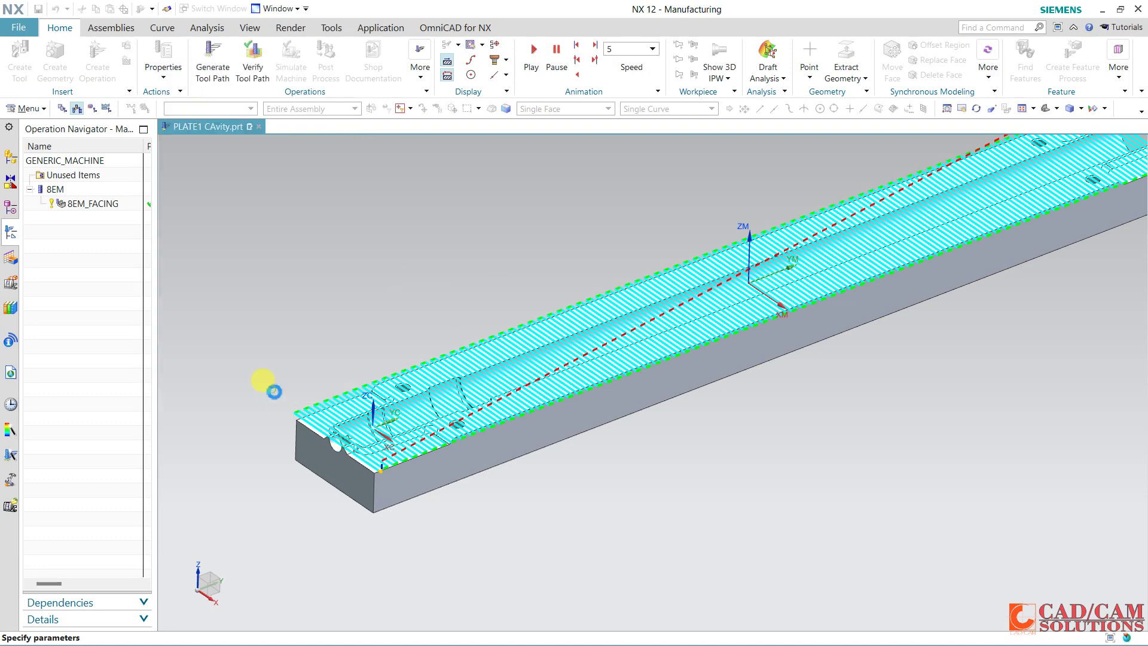
- Regenerate the facing toolpath and run its 3D Dynamic simulation at animation speed 9
click(214, 594)
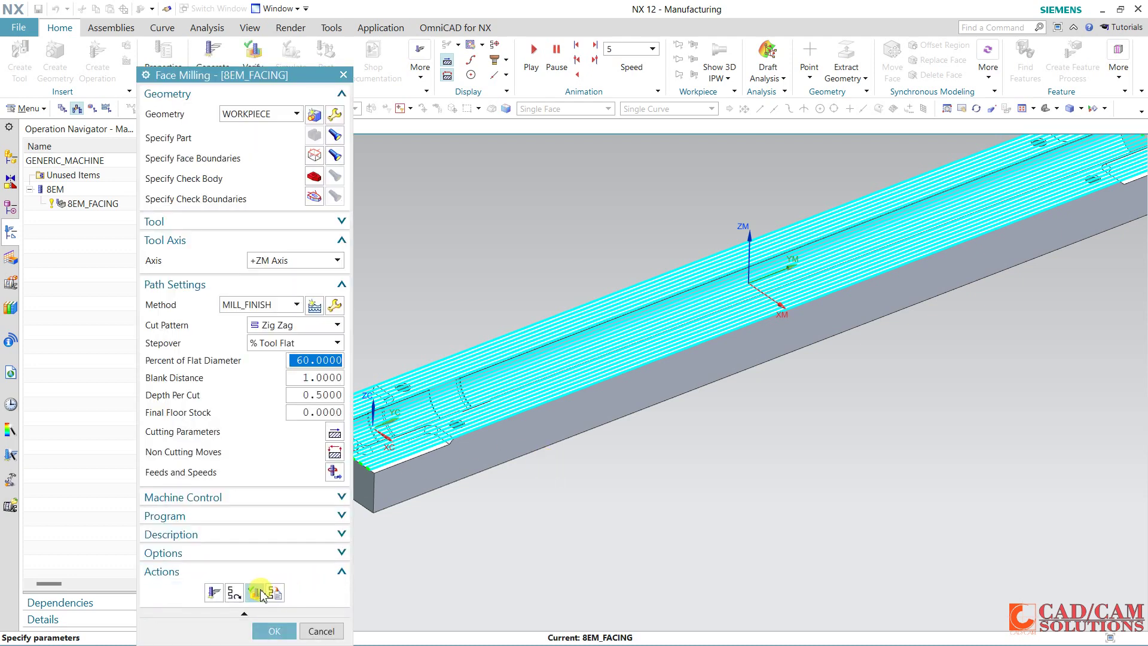
click(255, 593)
click(211, 248)
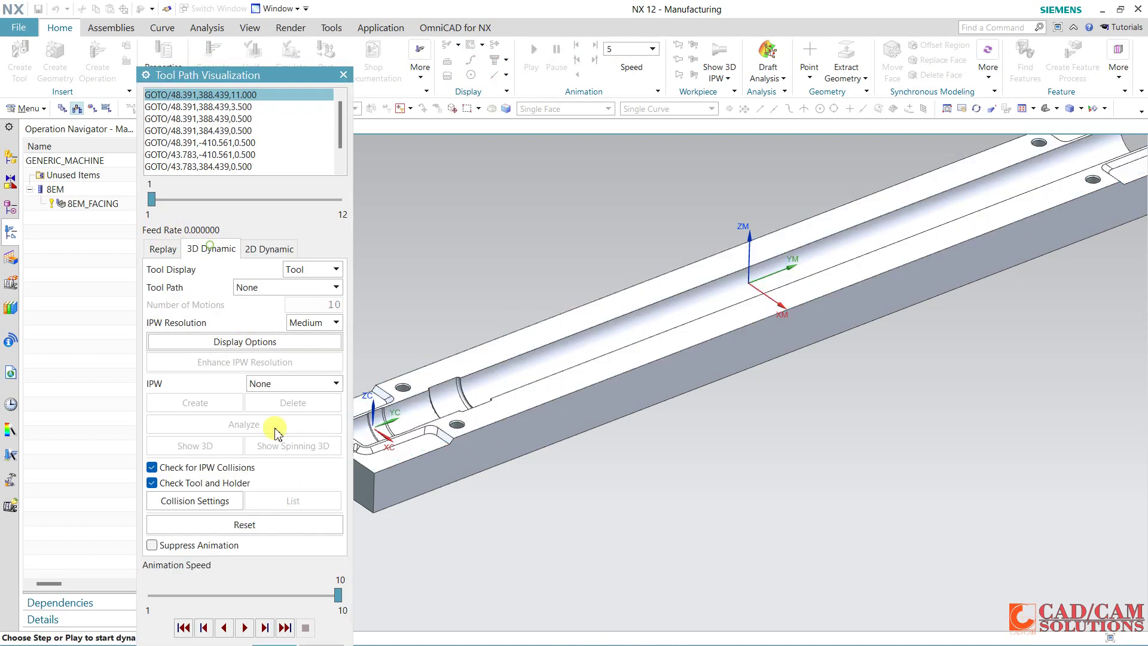
click(309, 595)
click(252, 628)
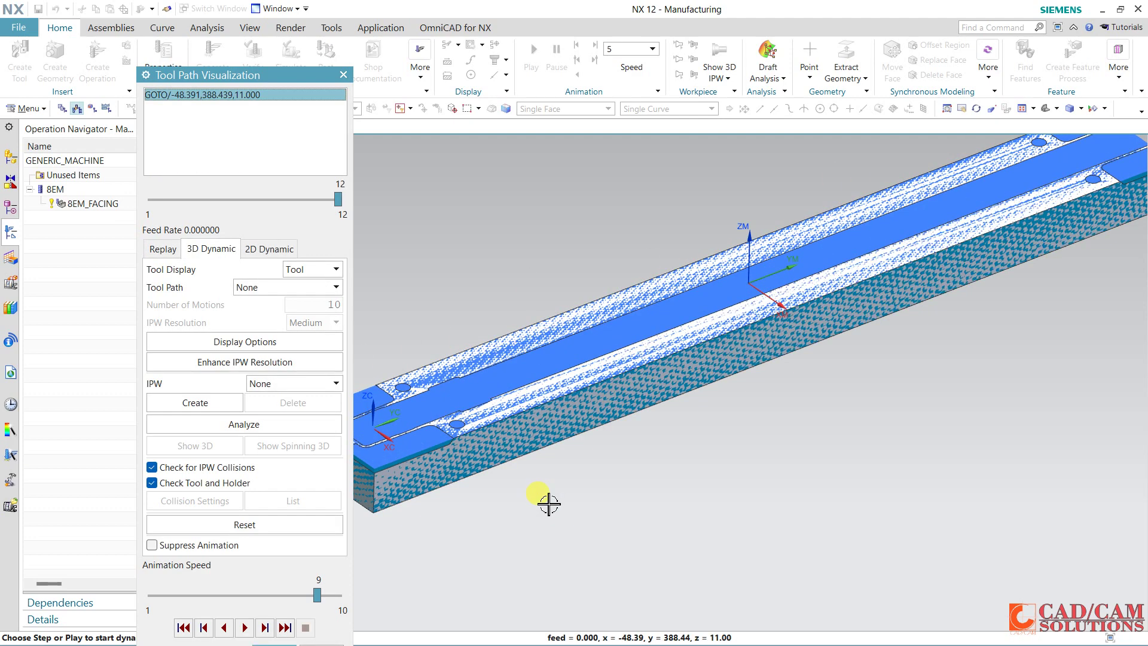
scroll(548, 504, down, 2)
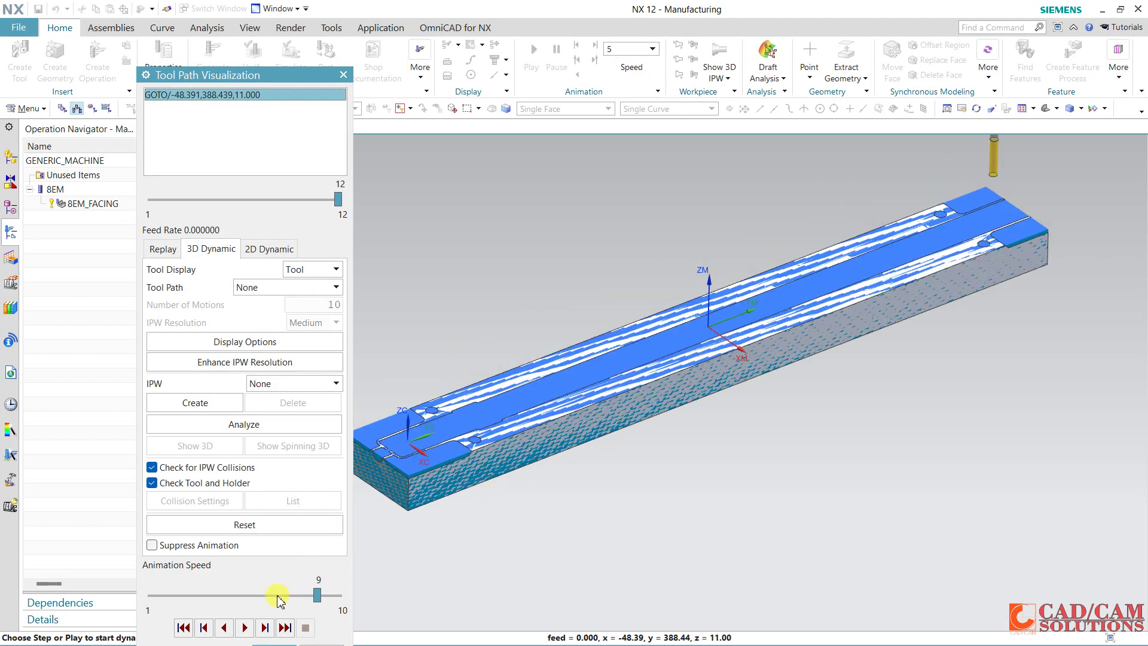
drag(245, 75, 220, 18)
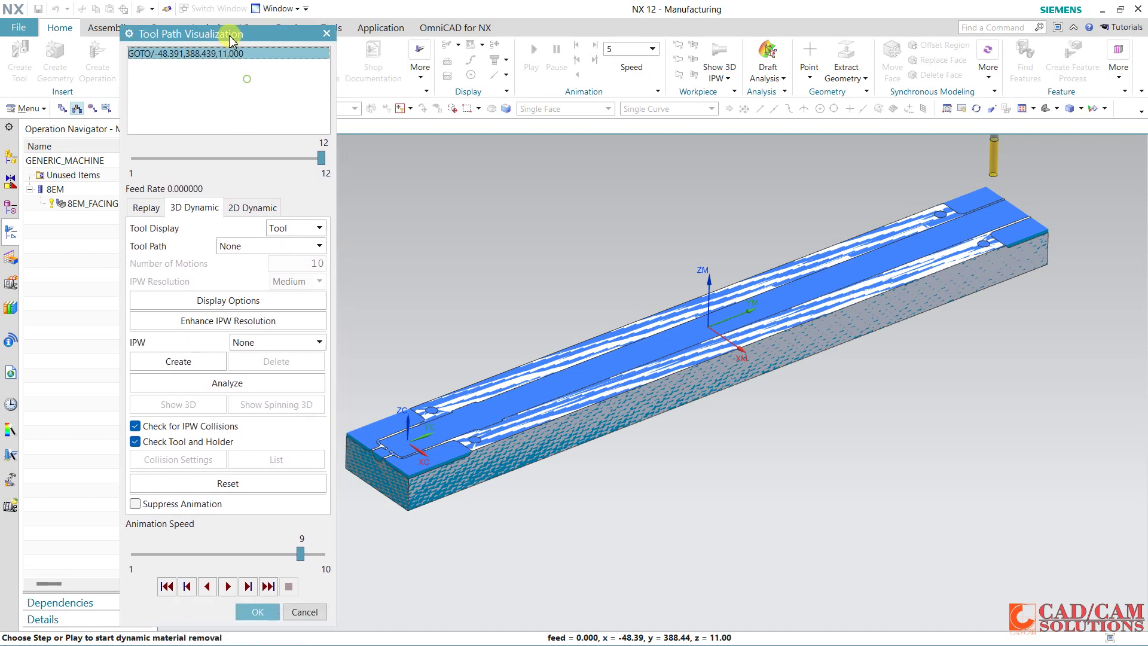
click(249, 596)
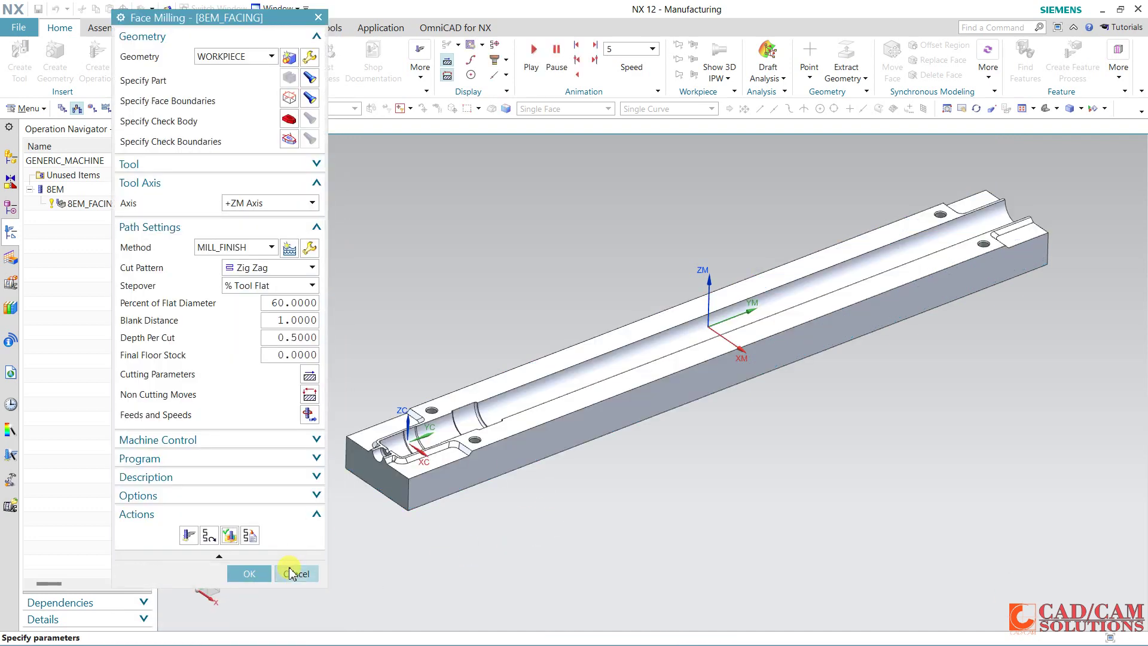
- Accept the facing operation, then start a mill_contour cavity-mill operation and cancel it
click(251, 574)
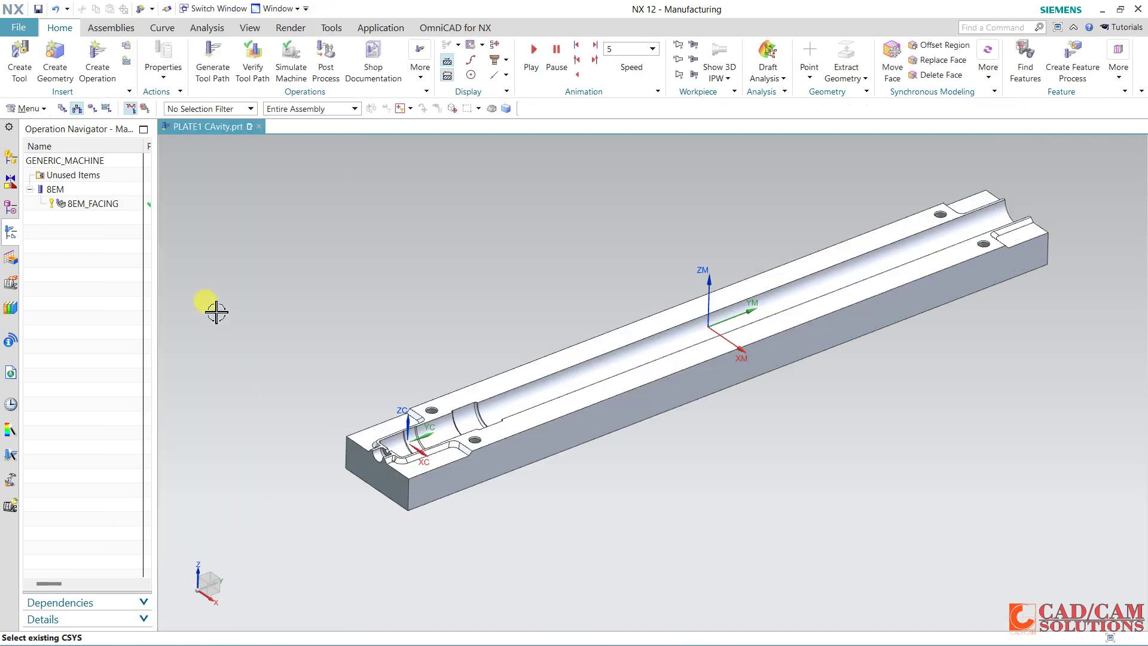
click(89, 73)
click(188, 51)
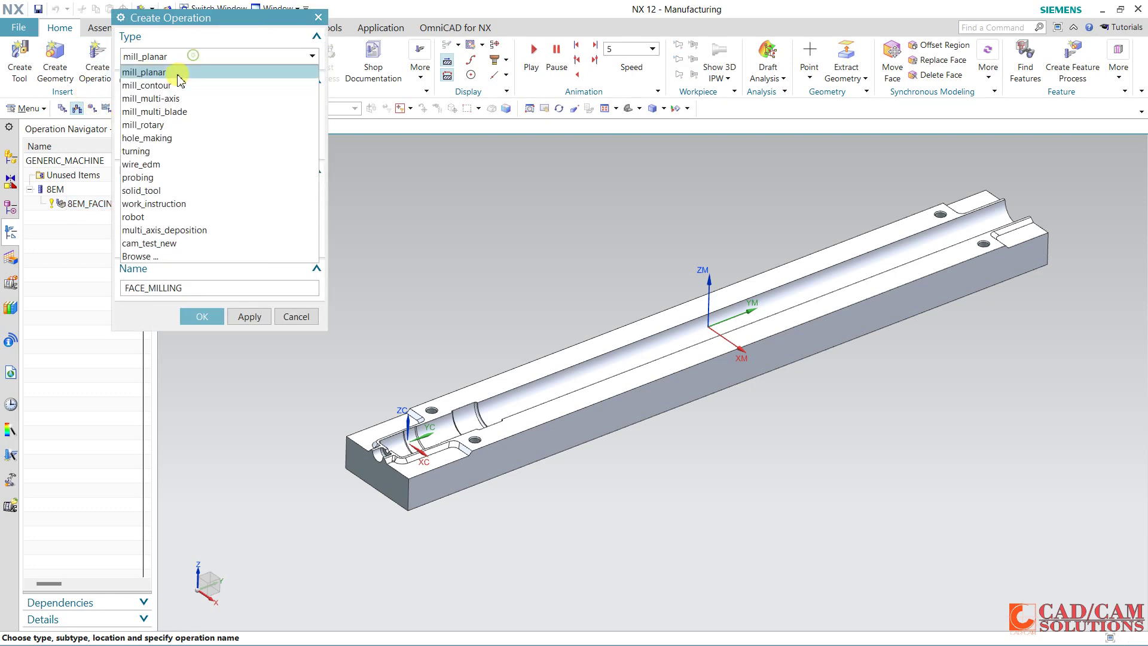
click(177, 84)
click(168, 103)
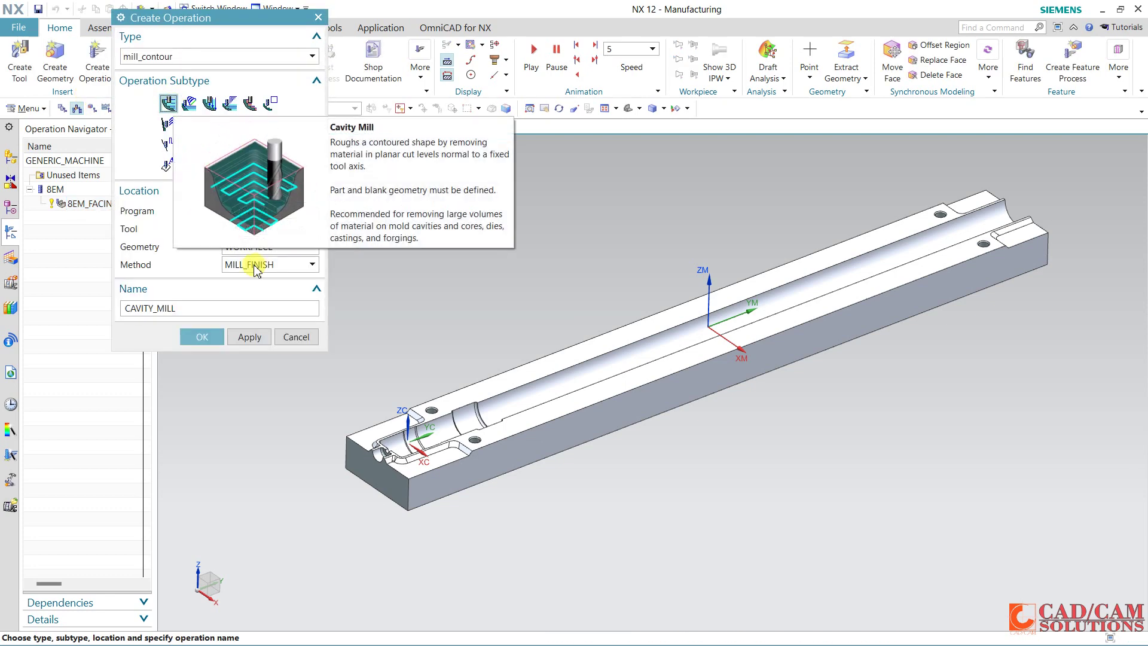
click(297, 337)
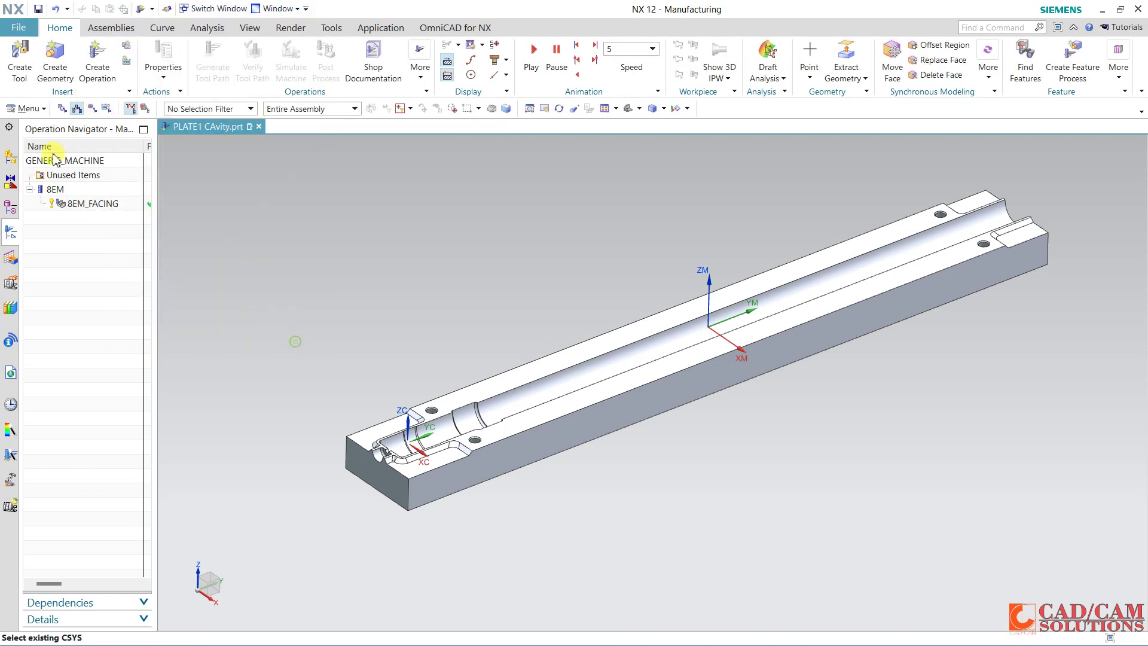
- Create the 16END end mill: 16 mm diameter, 0.8 lower radius, 80 mm length
click(12, 66)
text(16END)
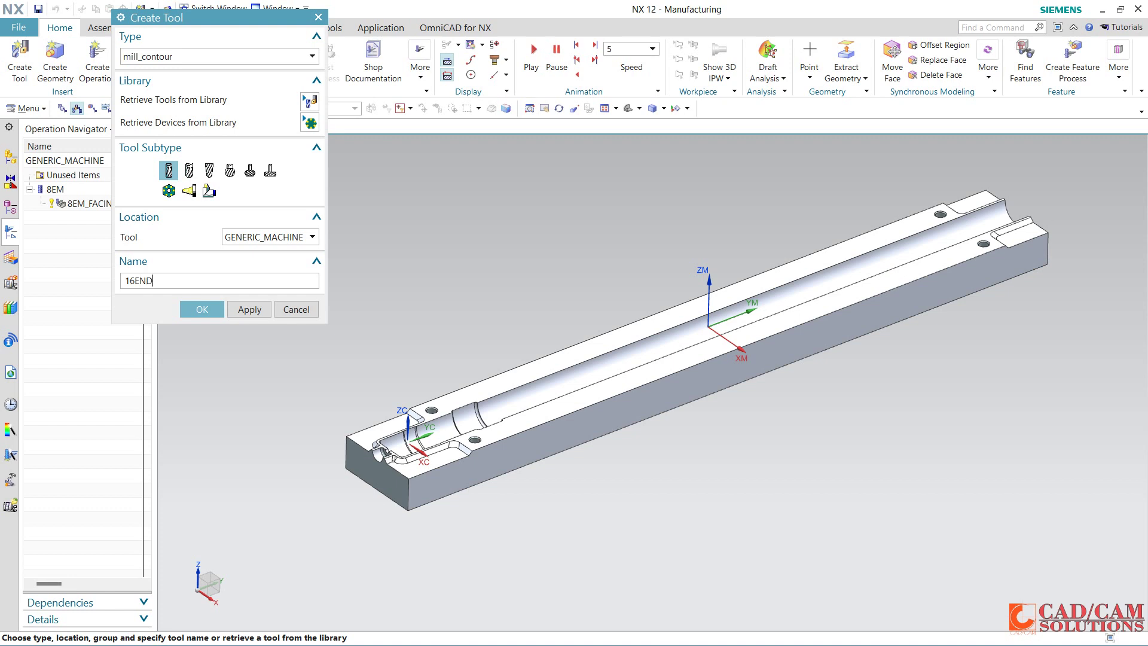
key(Return)
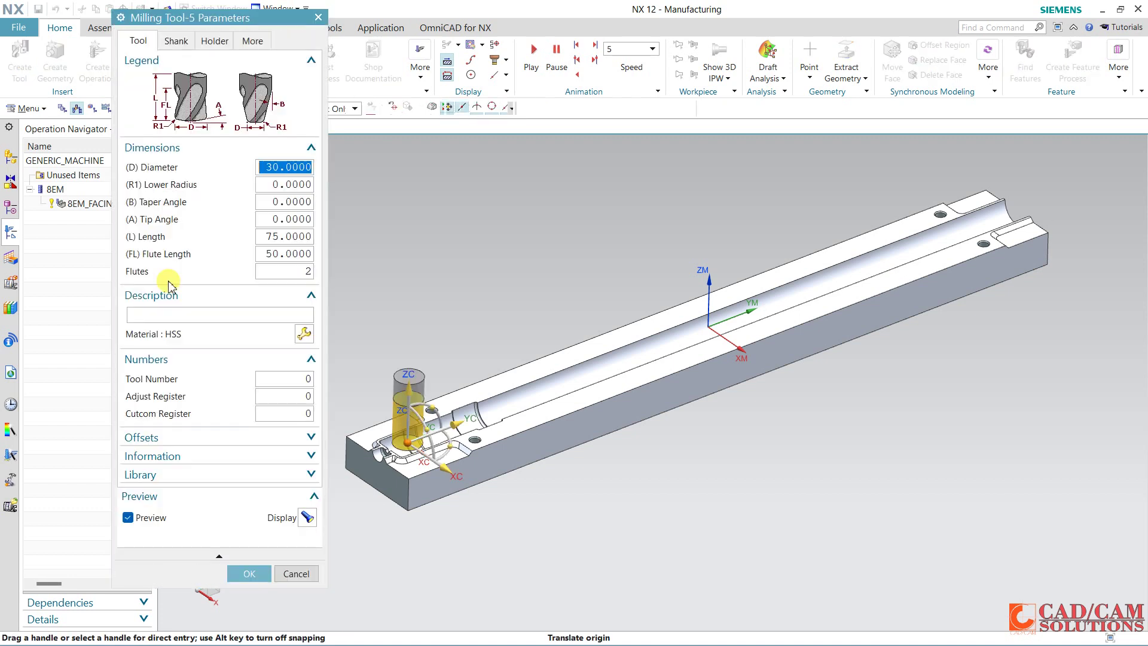
text(16)
key(Return)
text(0.8000)
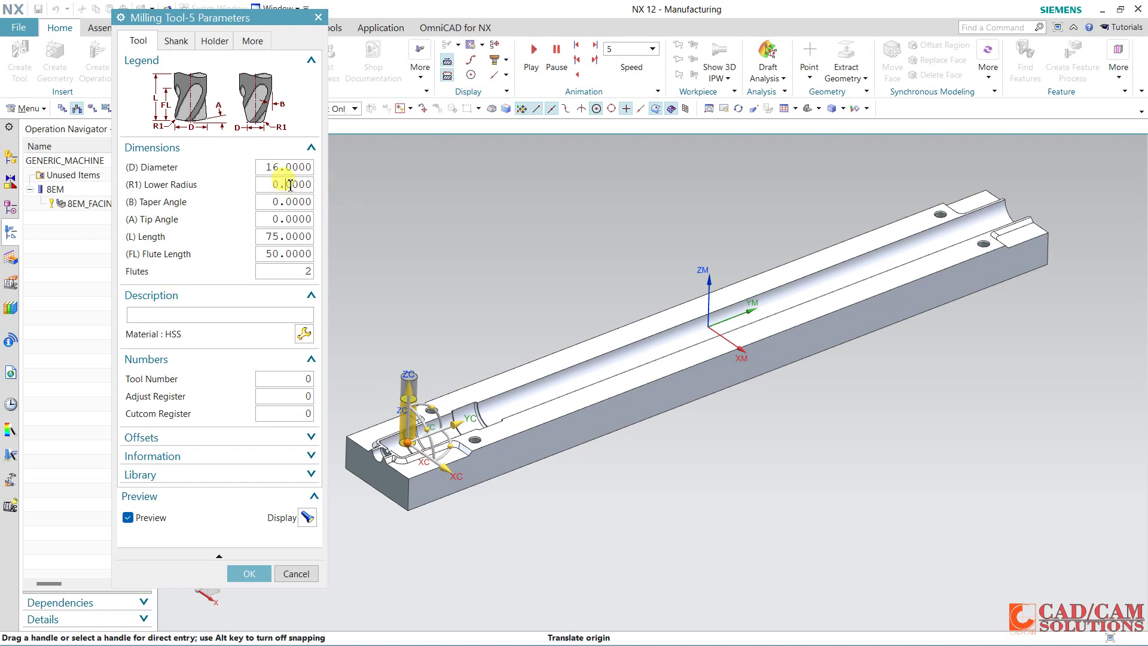
click(281, 253)
click(285, 237)
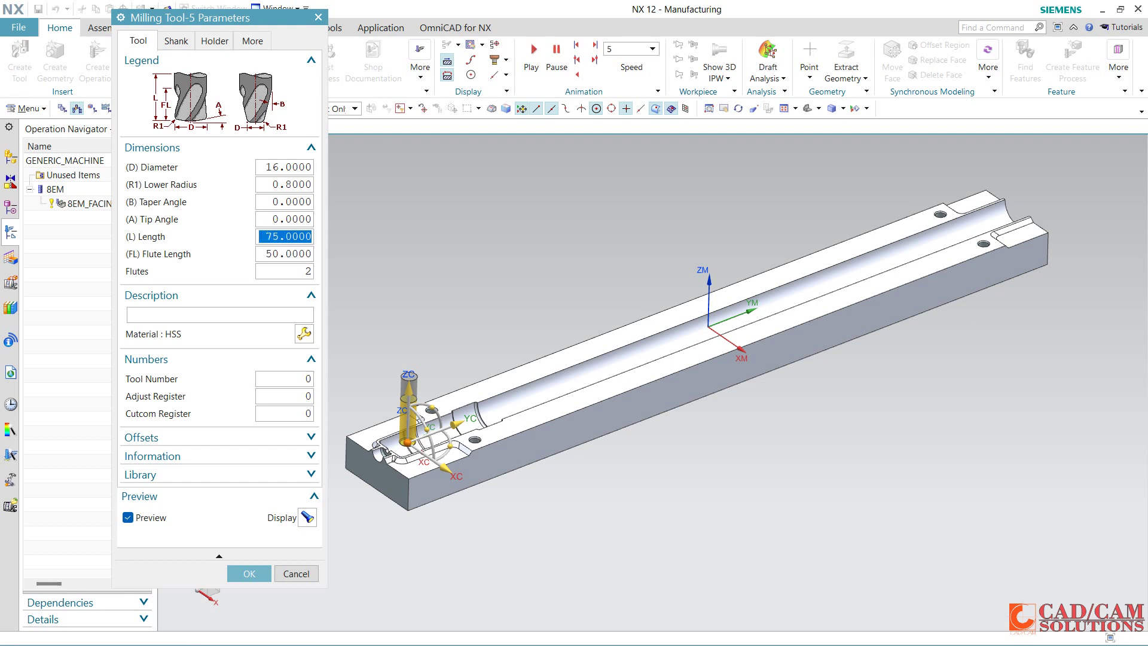
text(80)
key(Return)
click(249, 573)
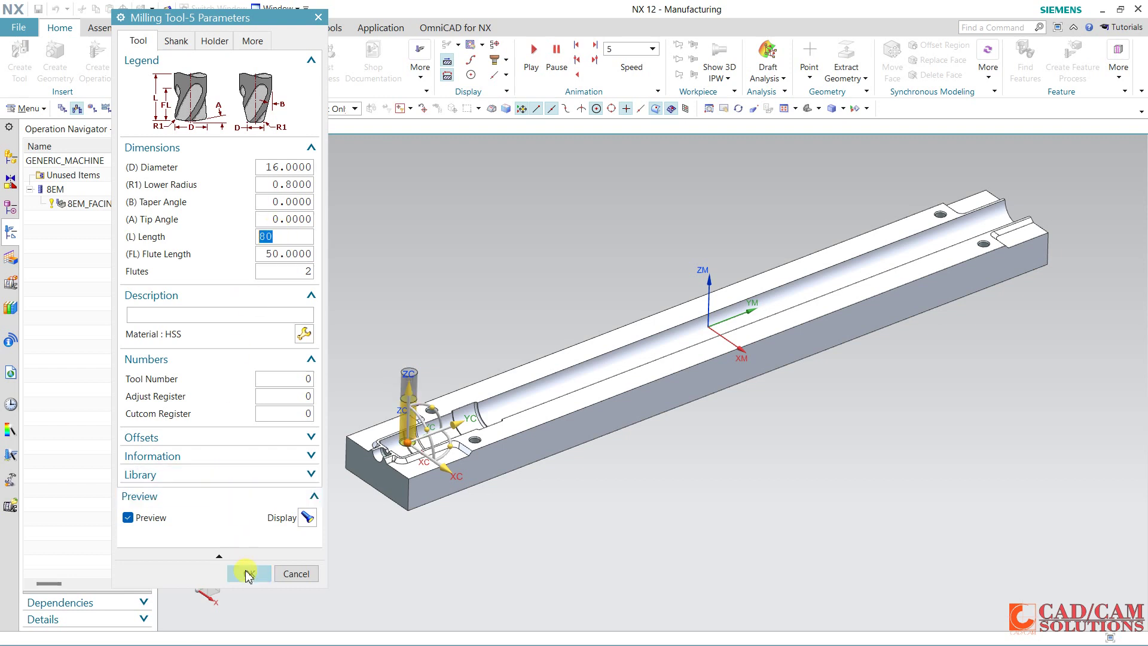
click(97, 60)
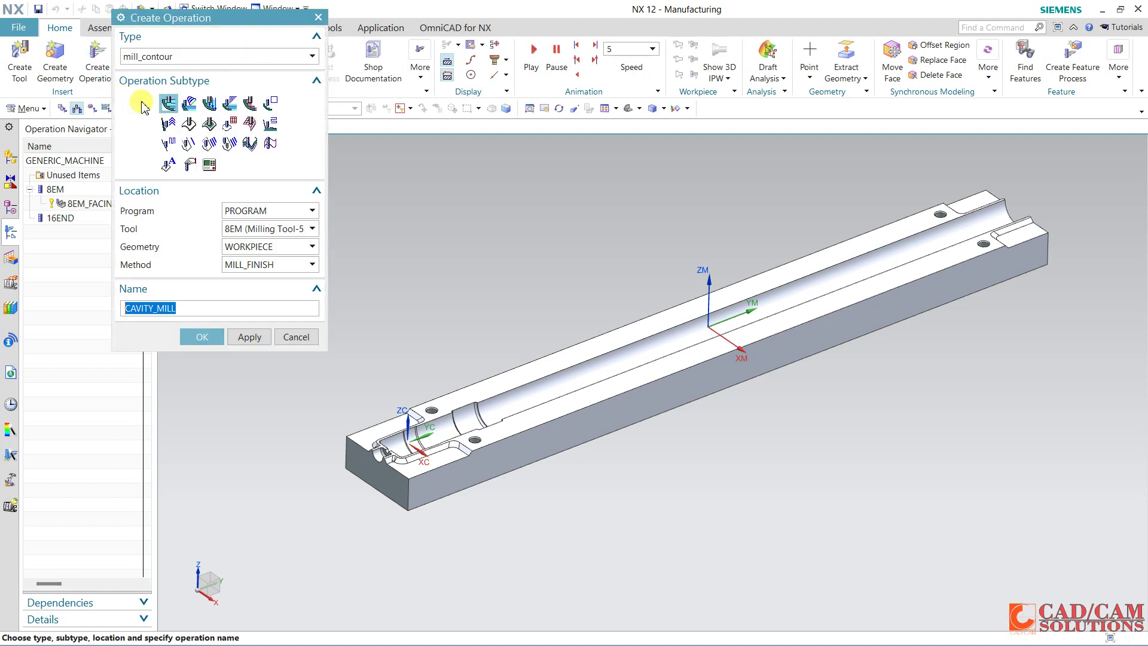
- Name the cavity-mill operation 16EM_ROUGH, using tool 16END and method MILL_ROUGH
click(251, 228)
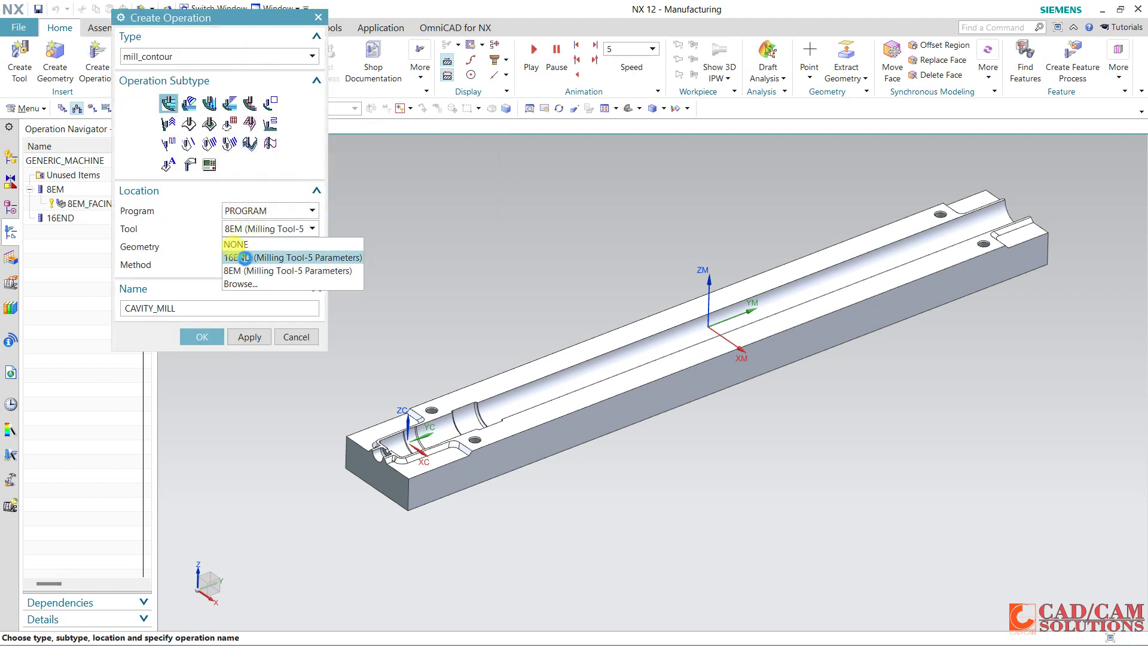
click(244, 258)
click(267, 264)
click(258, 303)
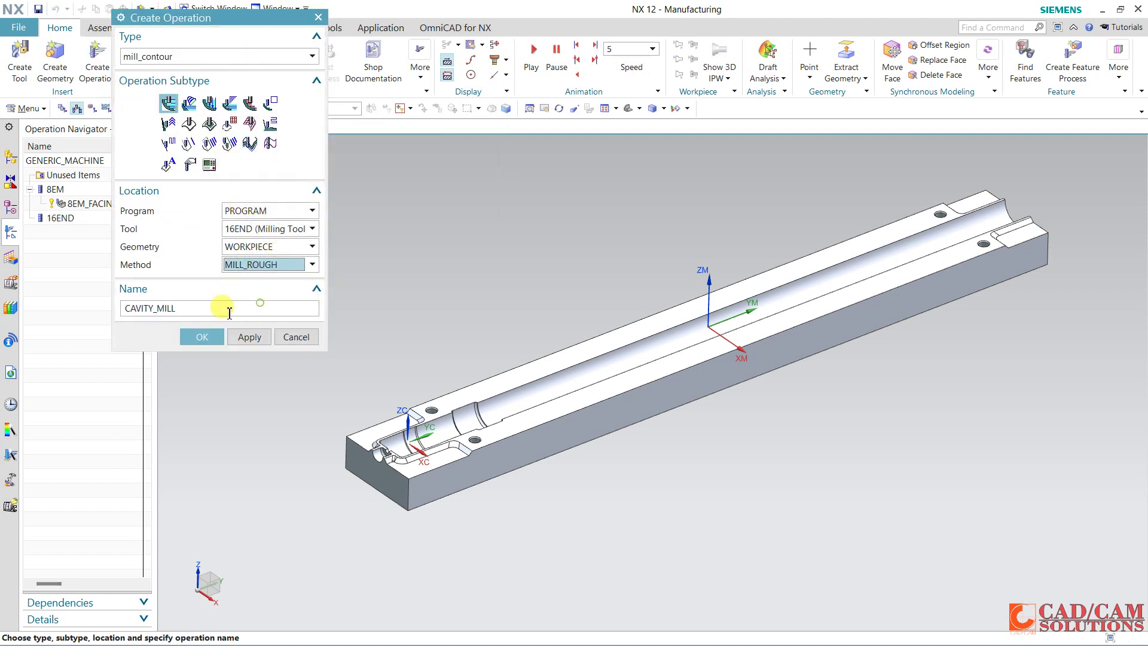
drag(194, 308, 66, 329)
text(16EM_ROUGH)
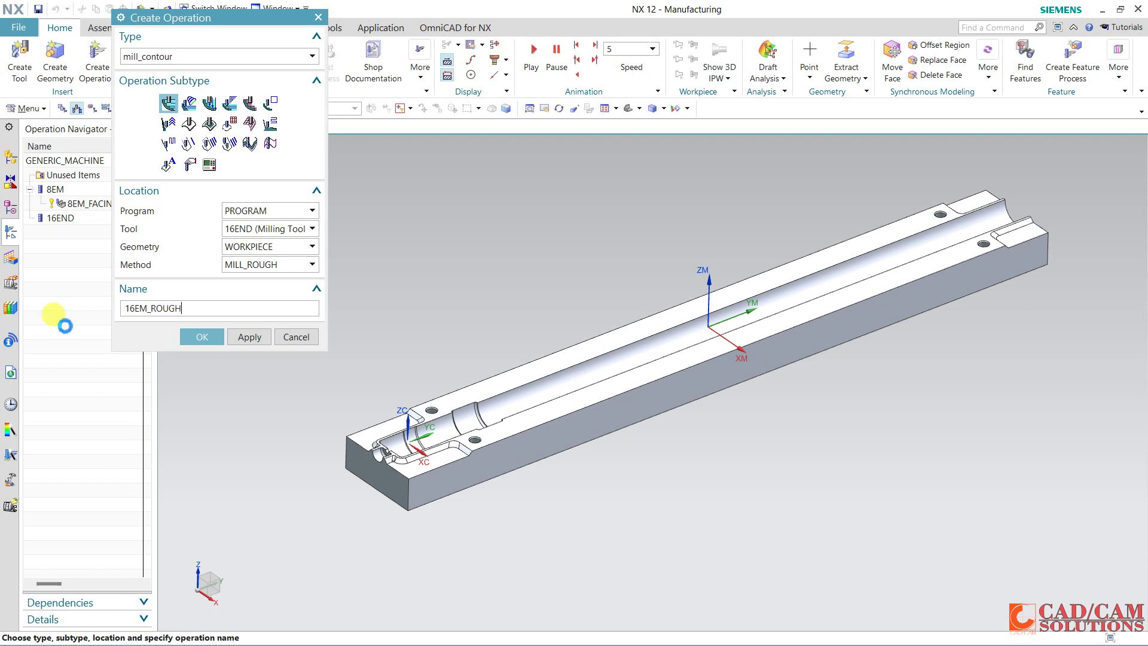
key(Return)
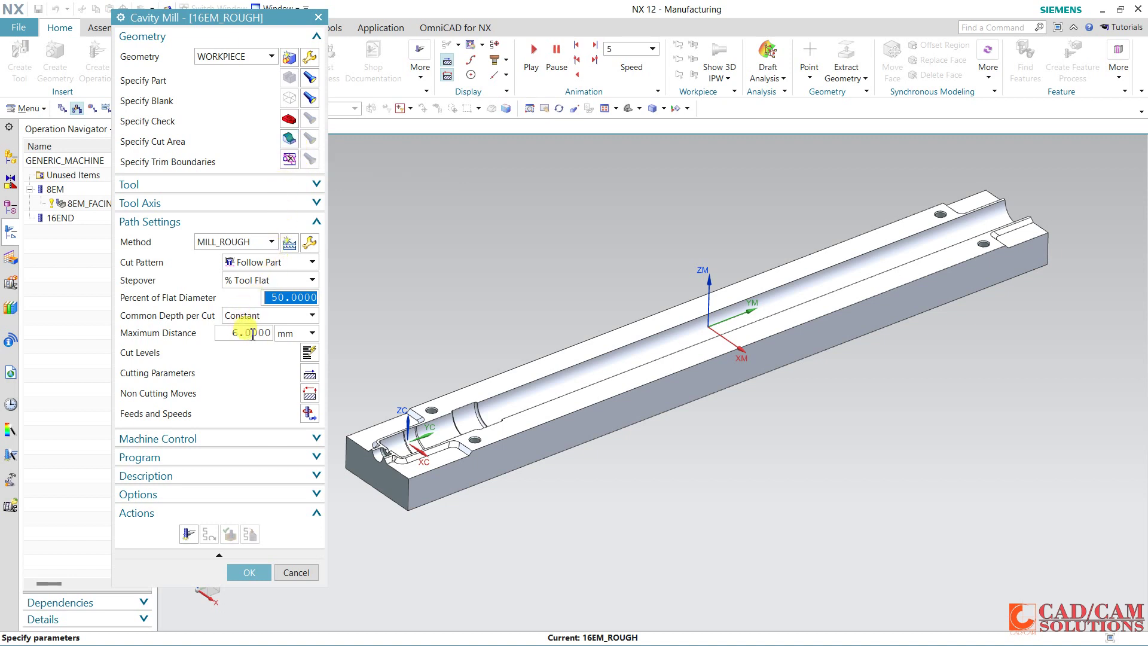
- Set a 0.15 mm depth per cut and a Constant 12 mm stepover
click(251, 332)
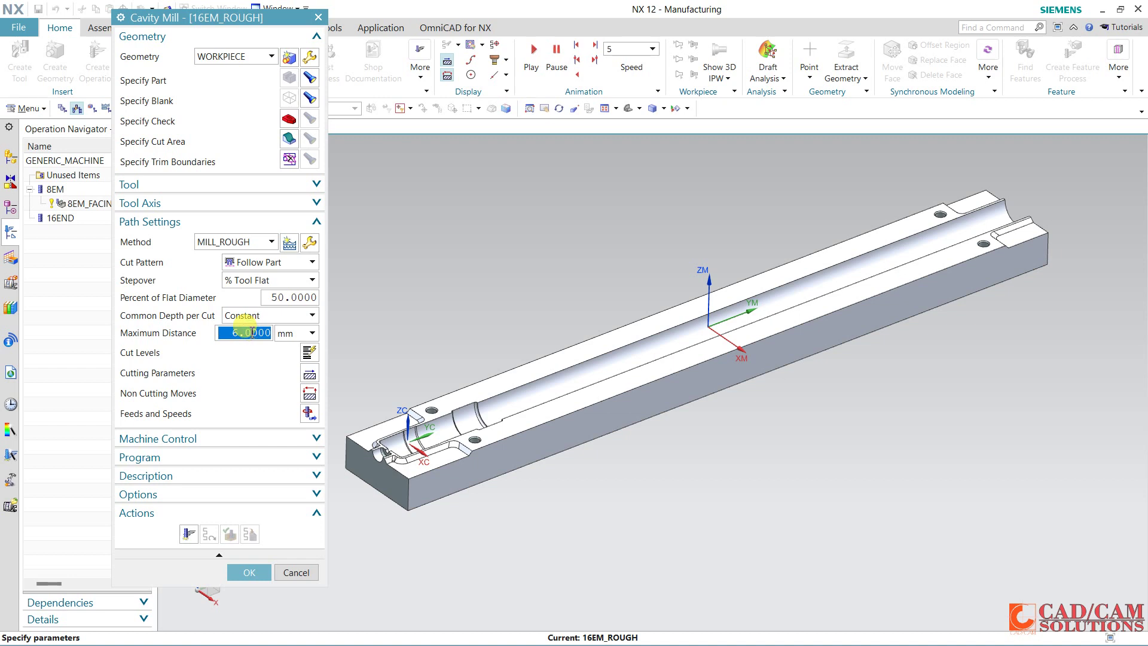
text(0.15)
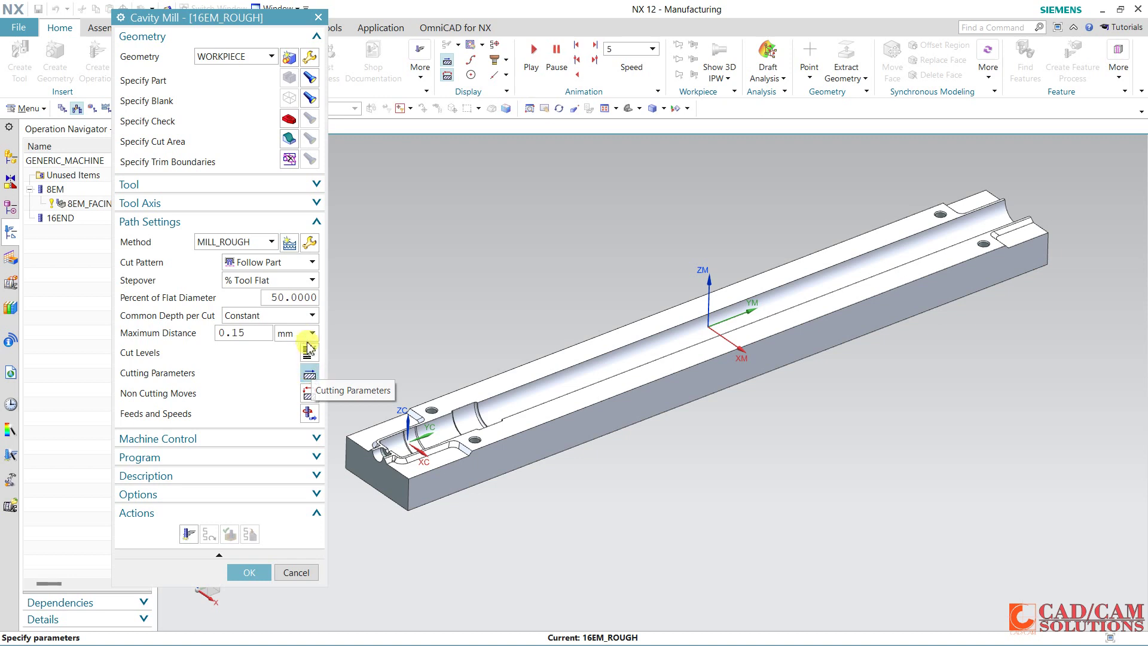
click(293, 281)
click(244, 297)
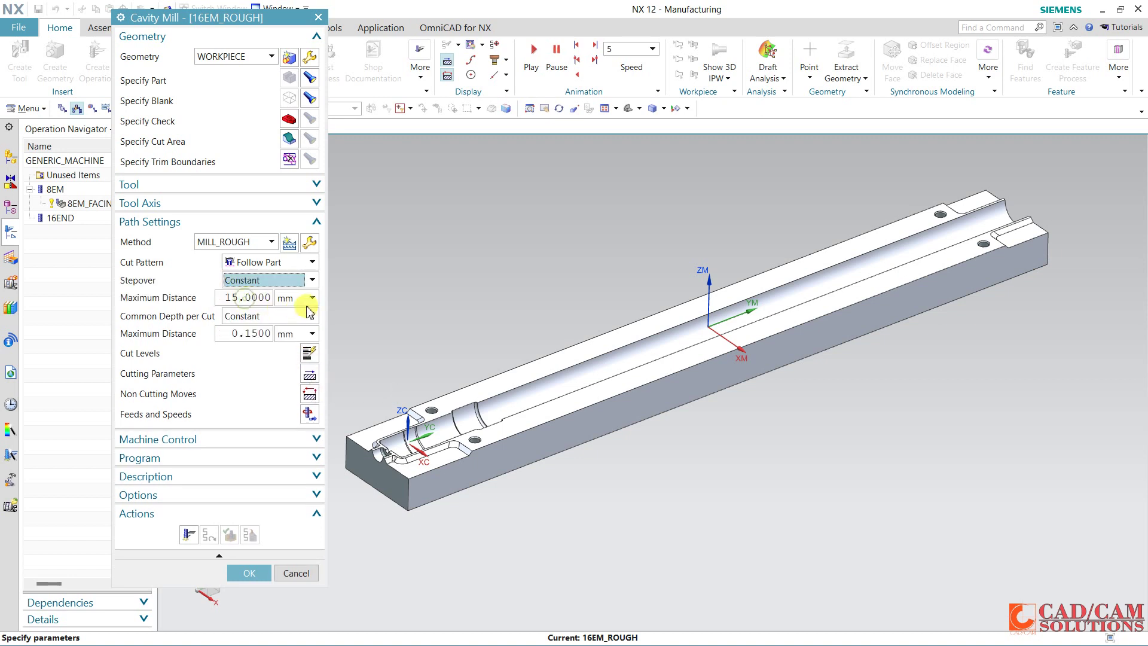
double_click(273, 298)
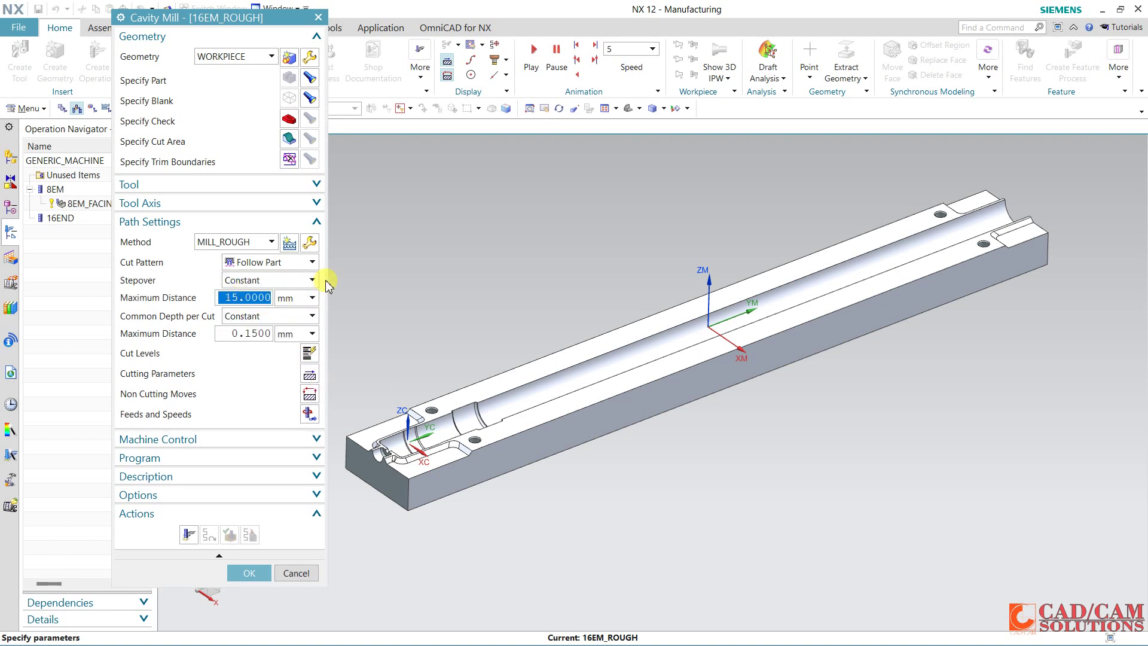
text(12)
click(310, 375)
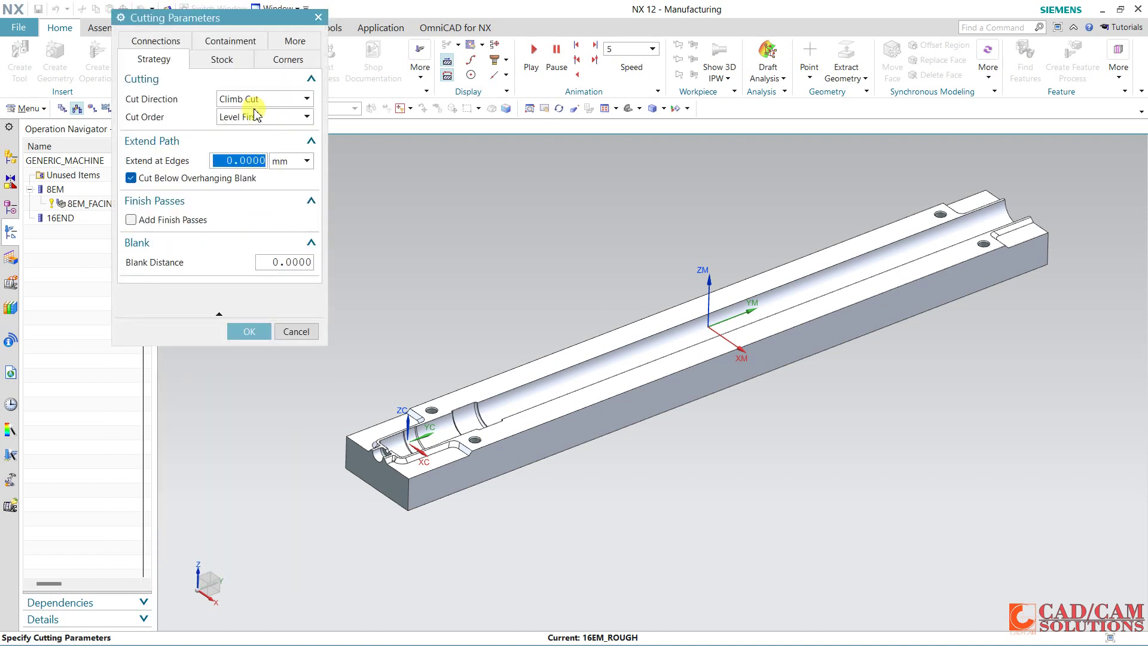
- Set Cut Order to Depth First, with 0.6 mm side stock and separate 0.1 mm floor stock
click(247, 117)
click(242, 139)
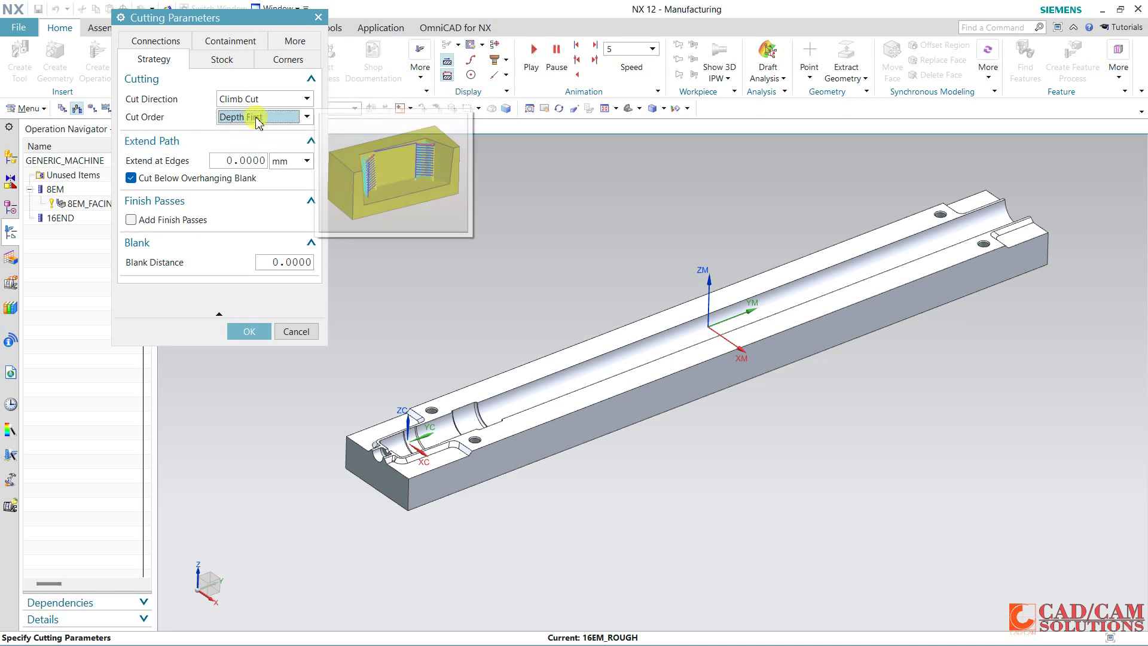
click(219, 59)
click(179, 99)
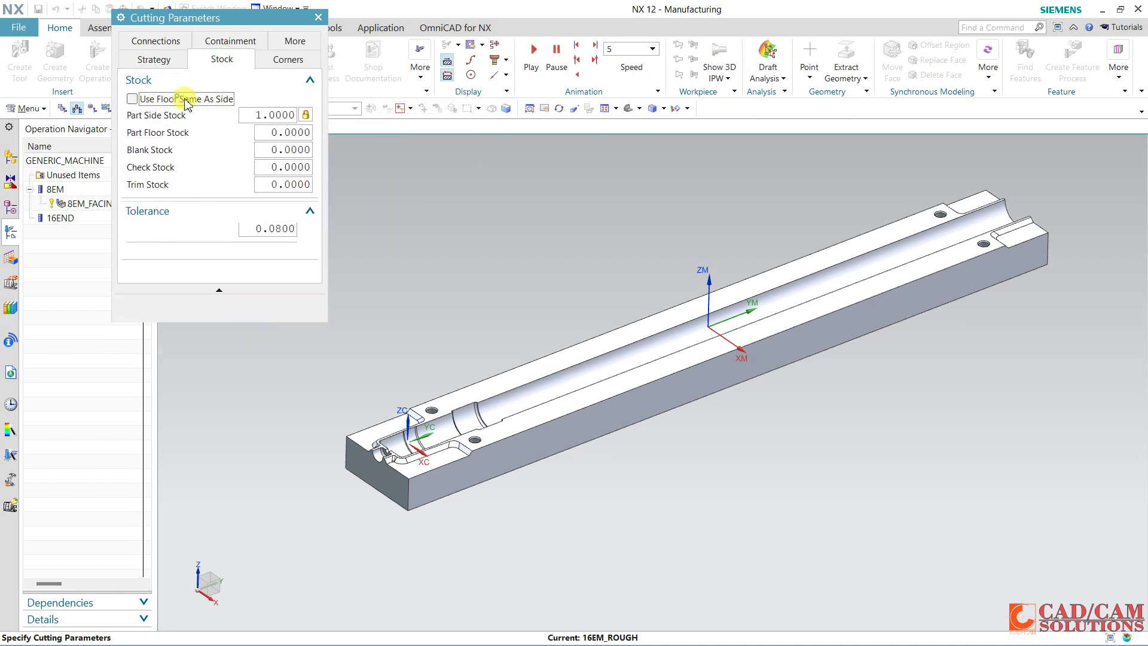
double_click(257, 115)
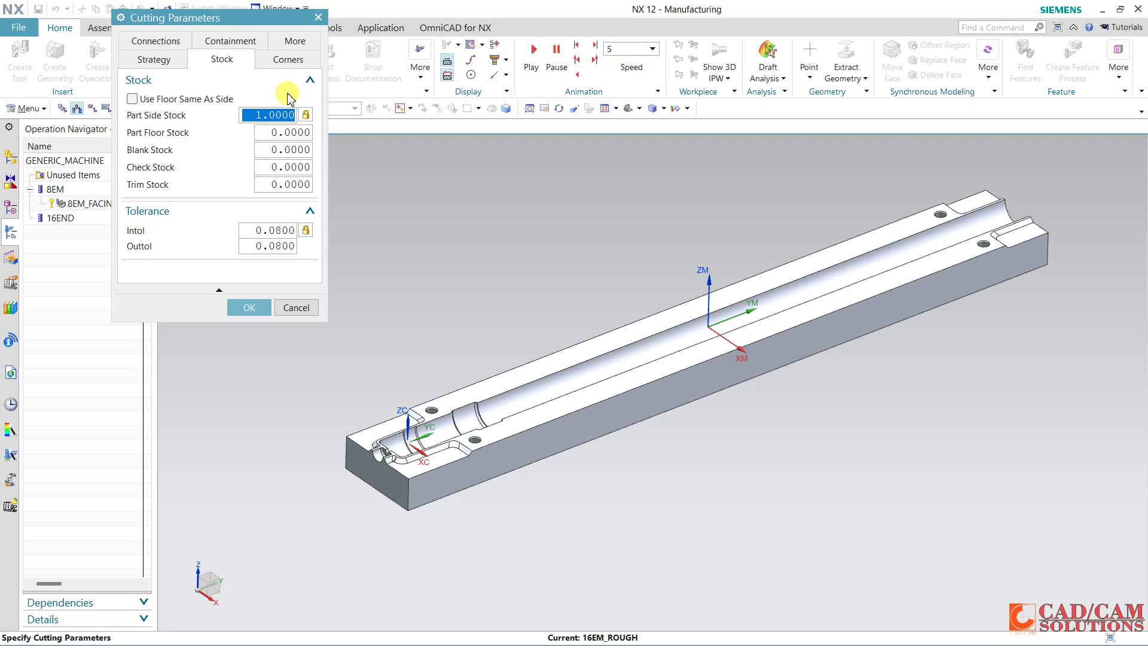
text(0.)
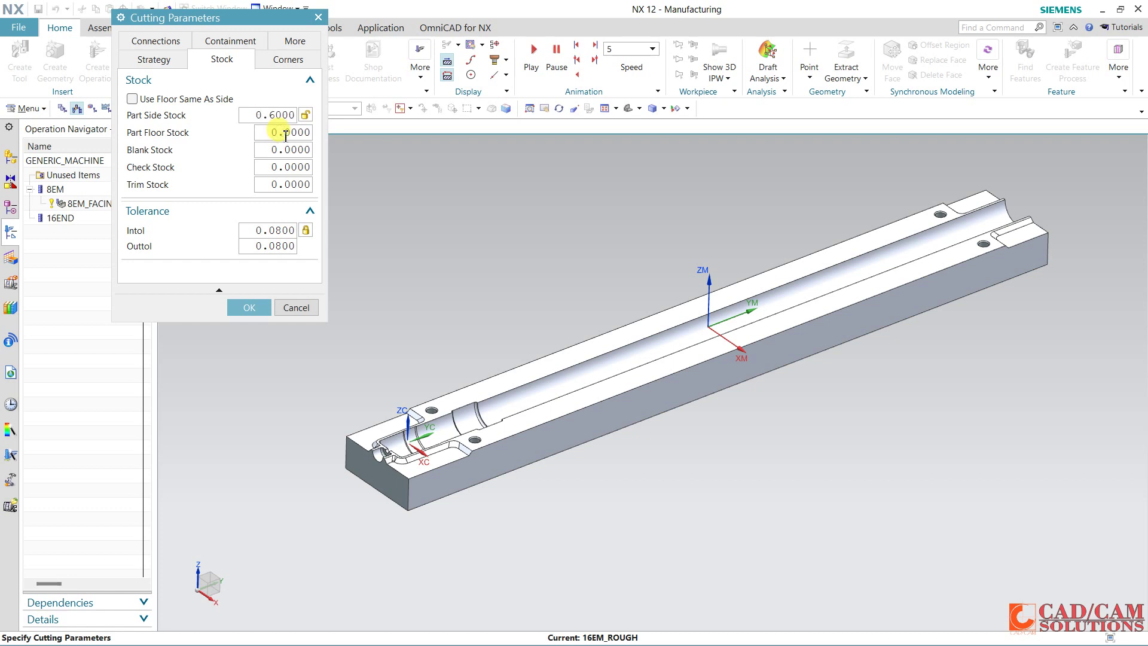
click(244, 307)
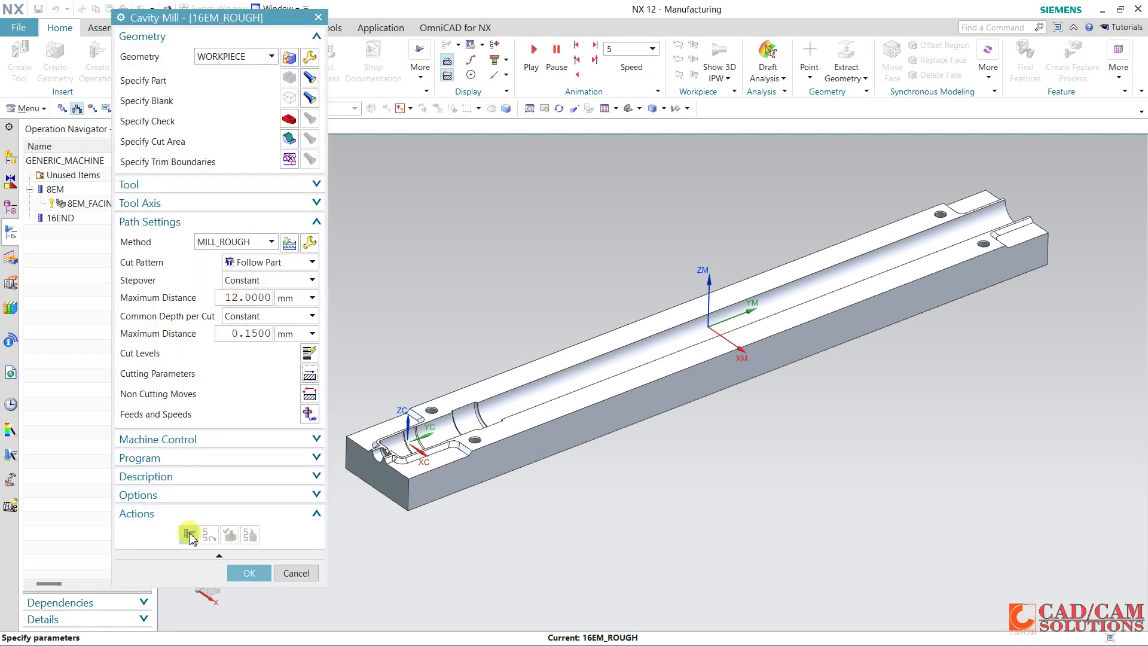
- Hide the displayed toolpath, regenerate the 16EM_ROUGH toolpath and open its verification
click(188, 534)
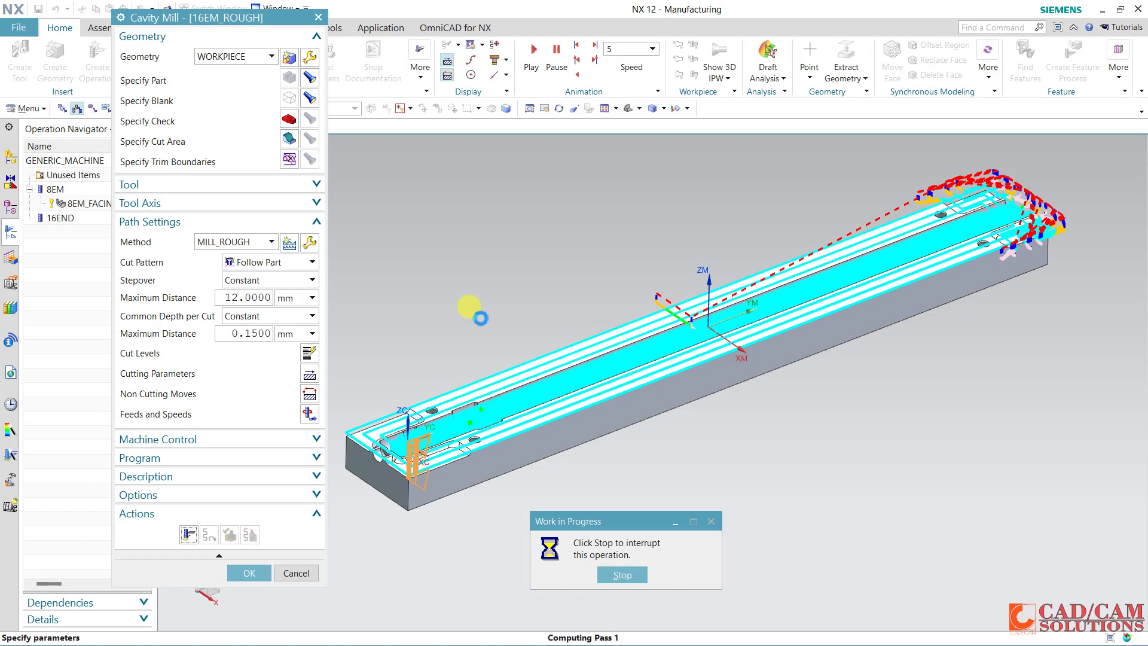
click(573, 347)
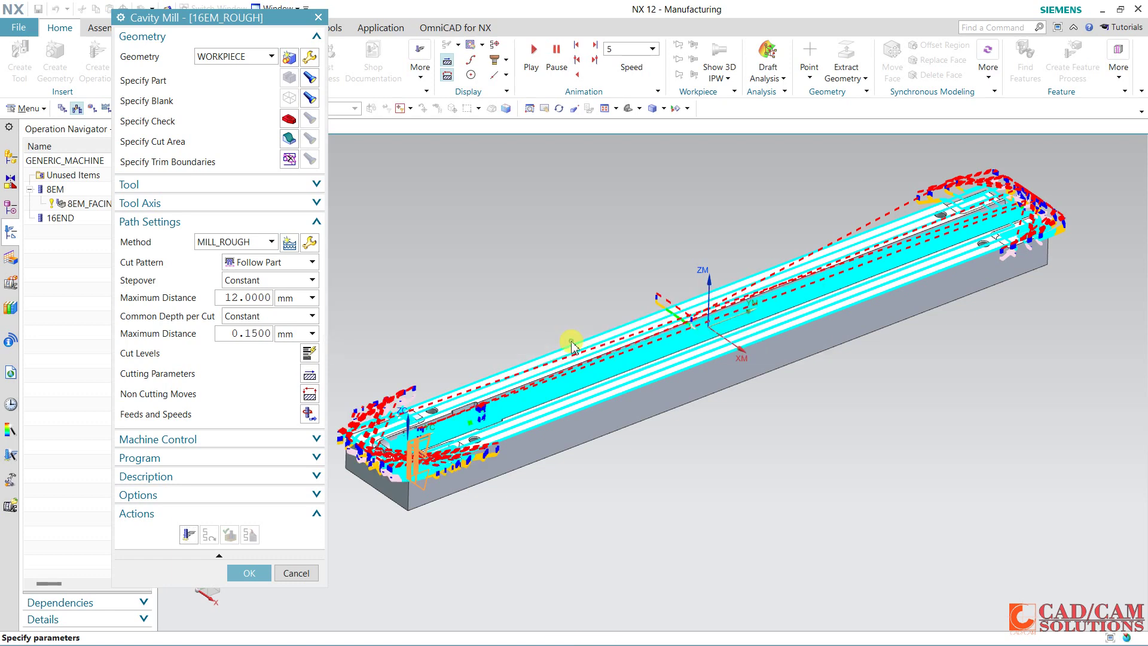
middle_click(524, 278)
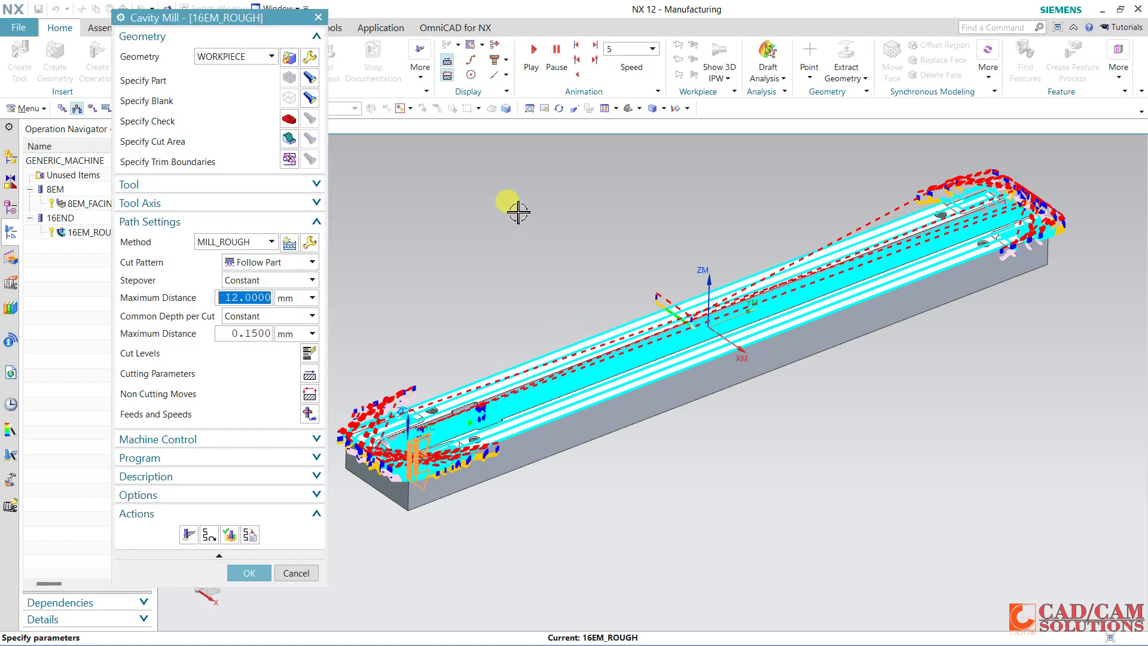
click(447, 75)
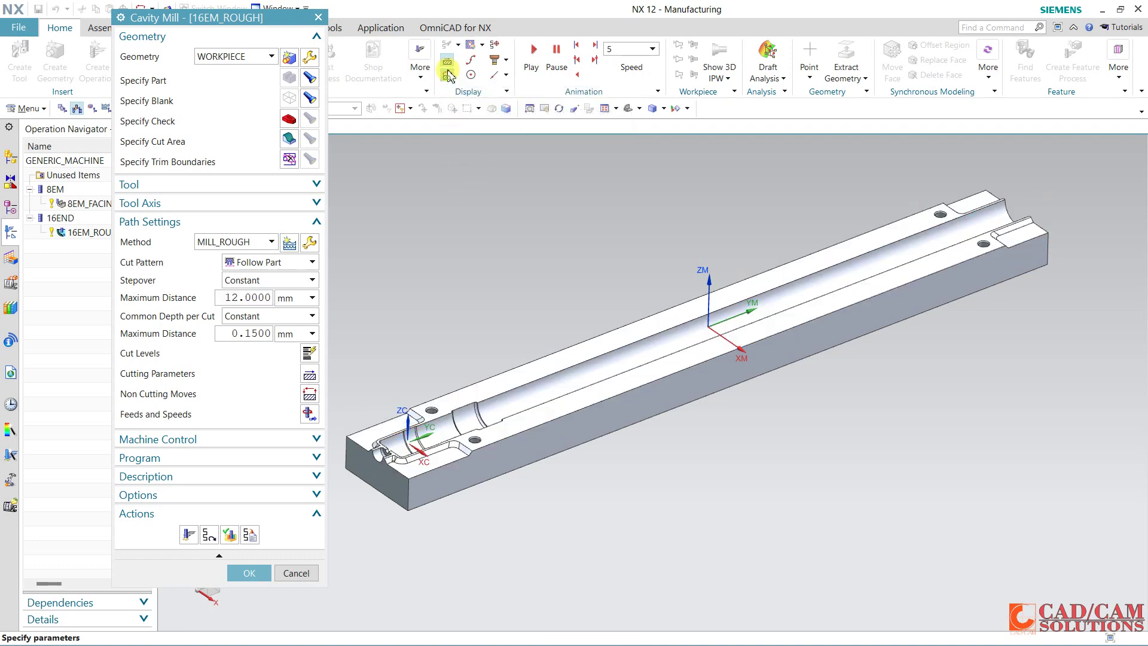
click(209, 534)
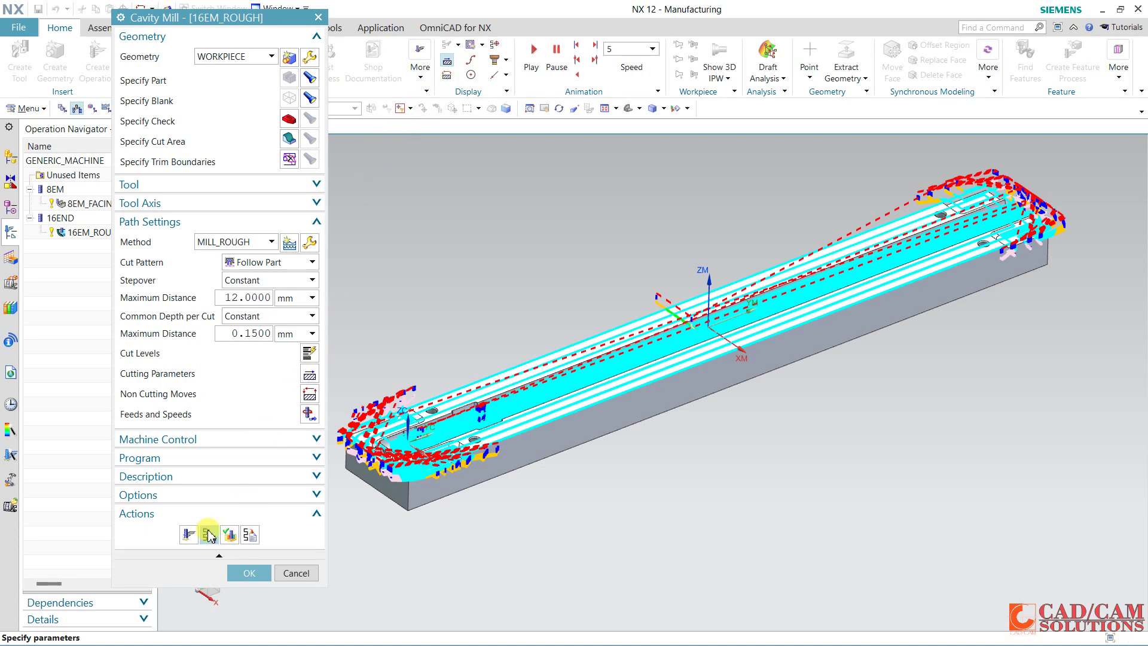
click(210, 534)
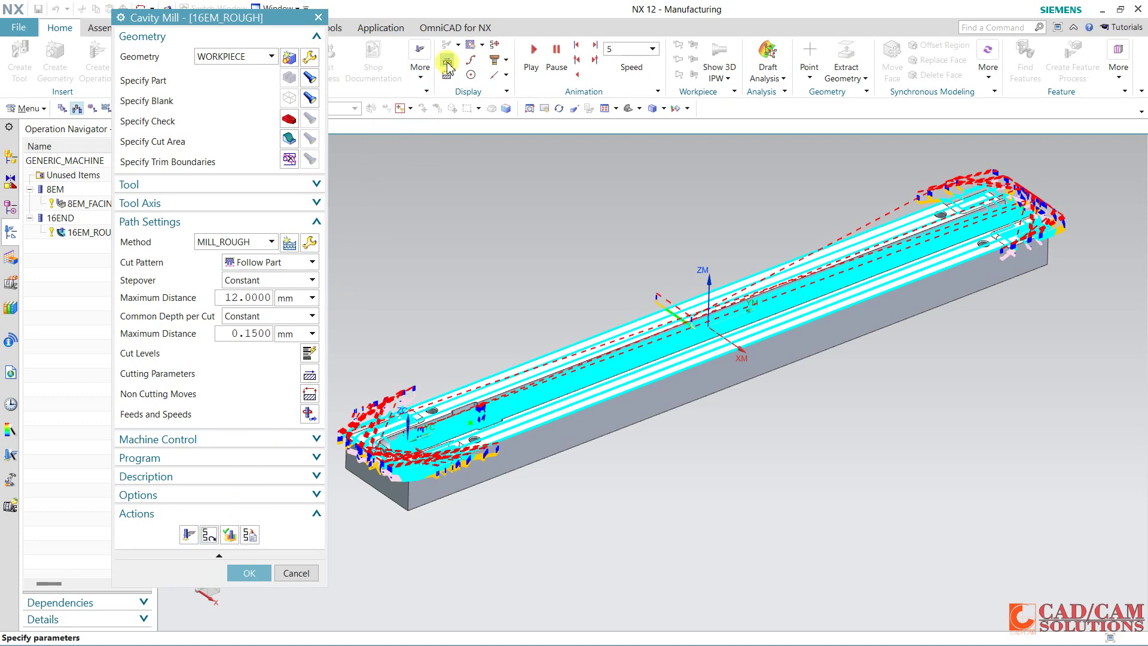
click(229, 534)
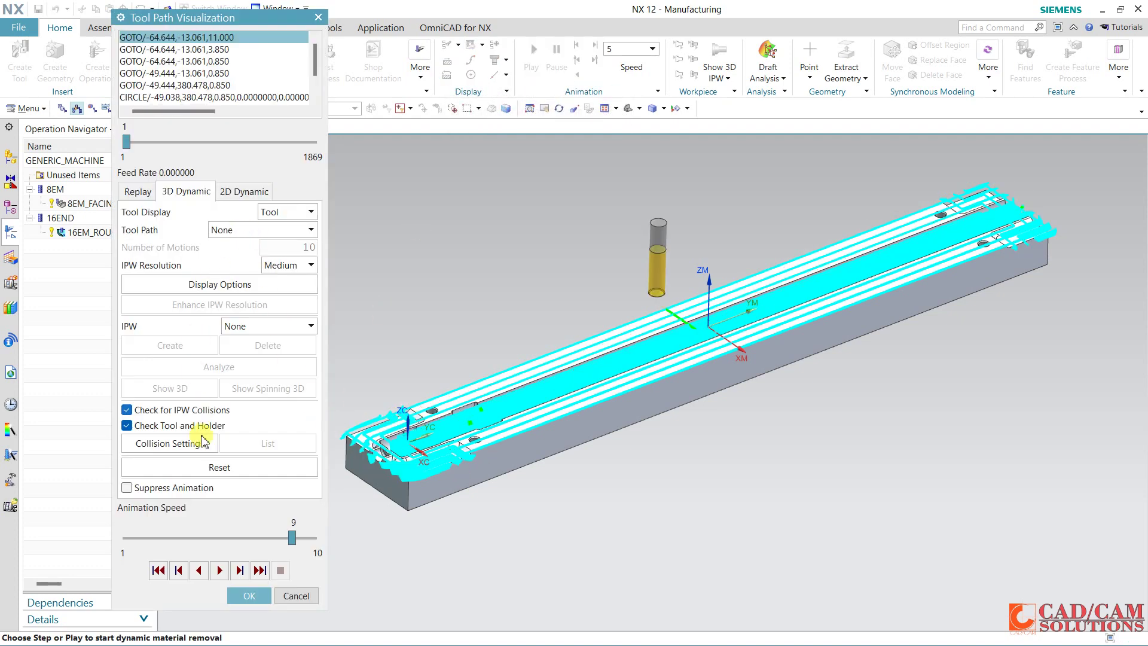
- Play the 3D Dynamic material-removal simulation of the 16EM_ROUGH toolpath
click(220, 569)
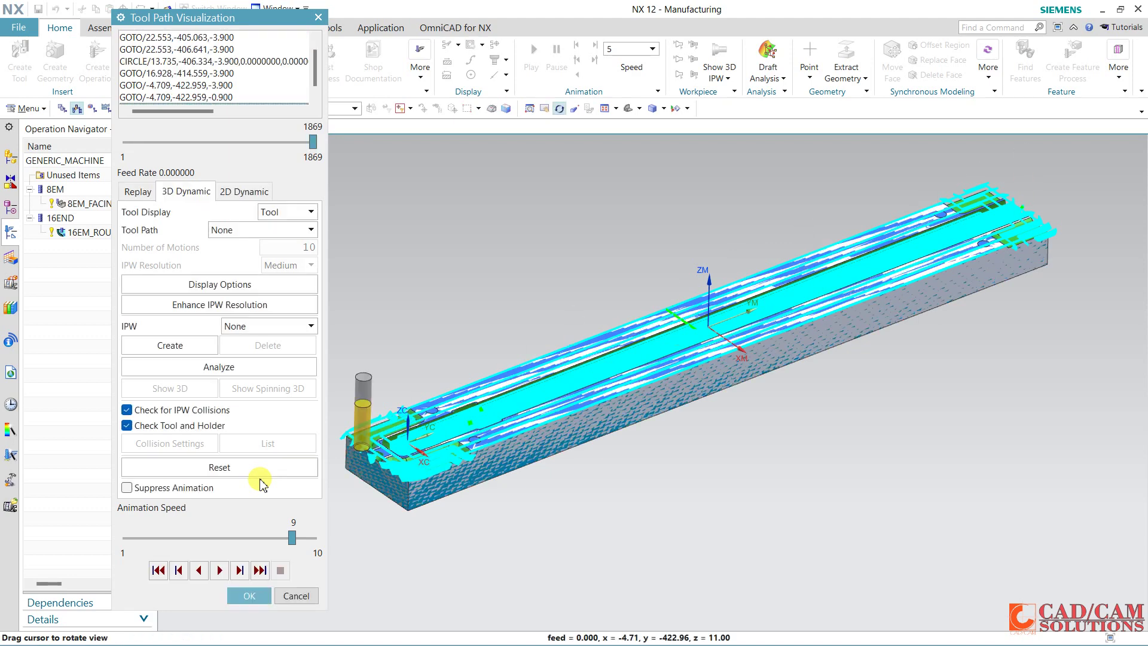
- Close verification, accept 16EM_ROUGH, and list WORKPIECE's operations in the Geometry View
click(249, 595)
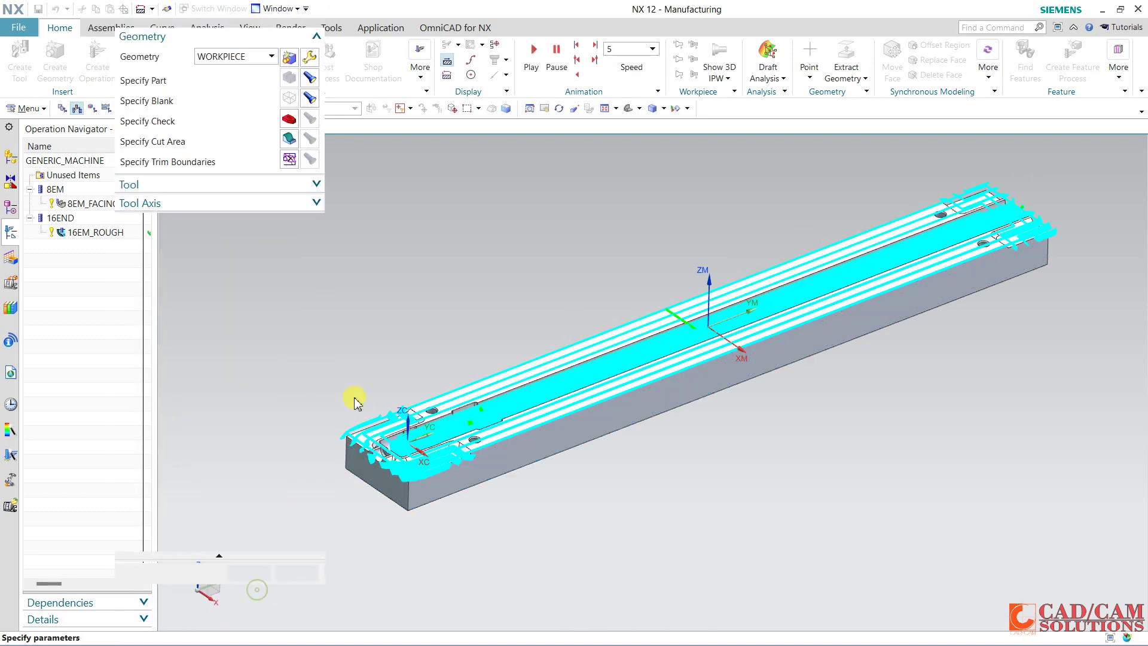
click(249, 573)
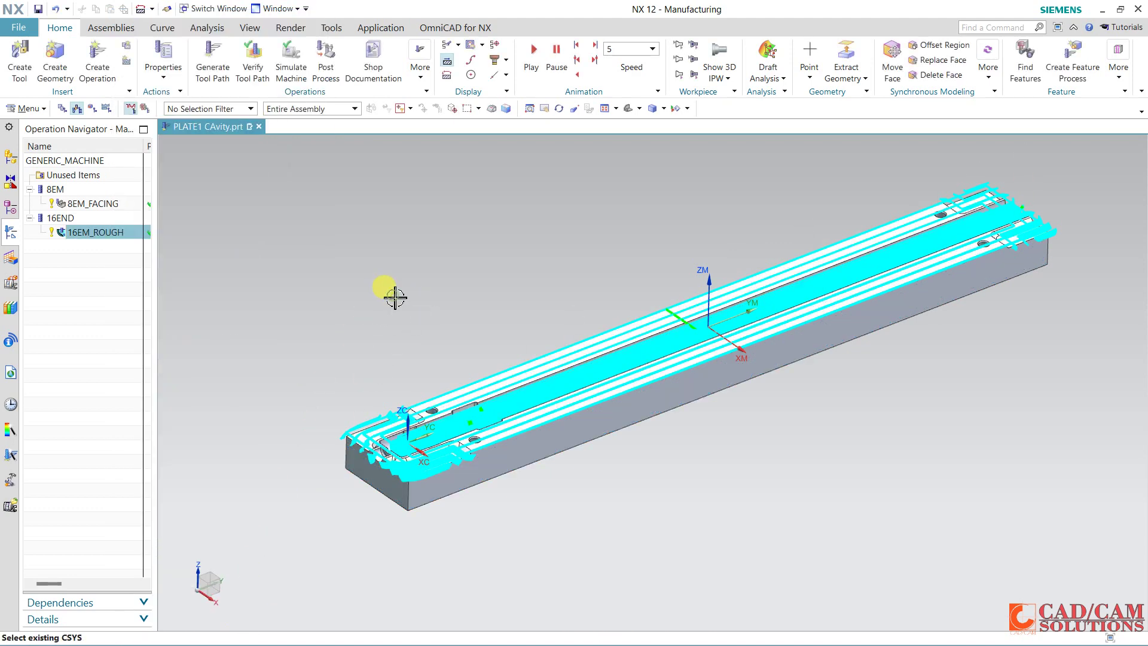
click(91, 109)
middle_drag(421, 276, 430, 293)
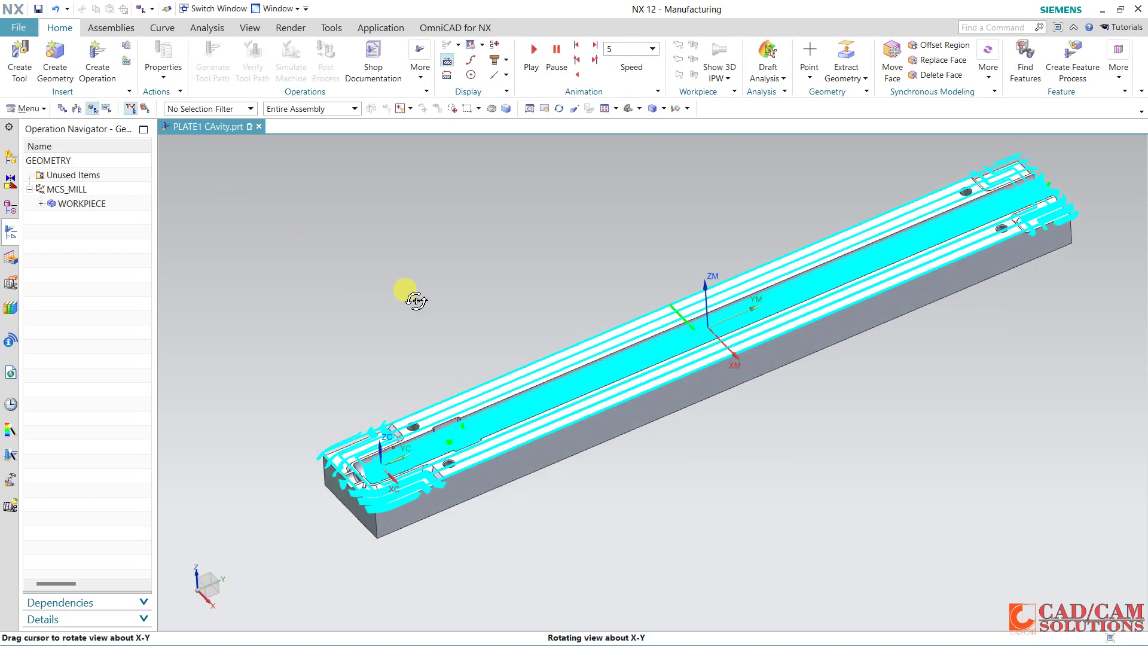
click(41, 204)
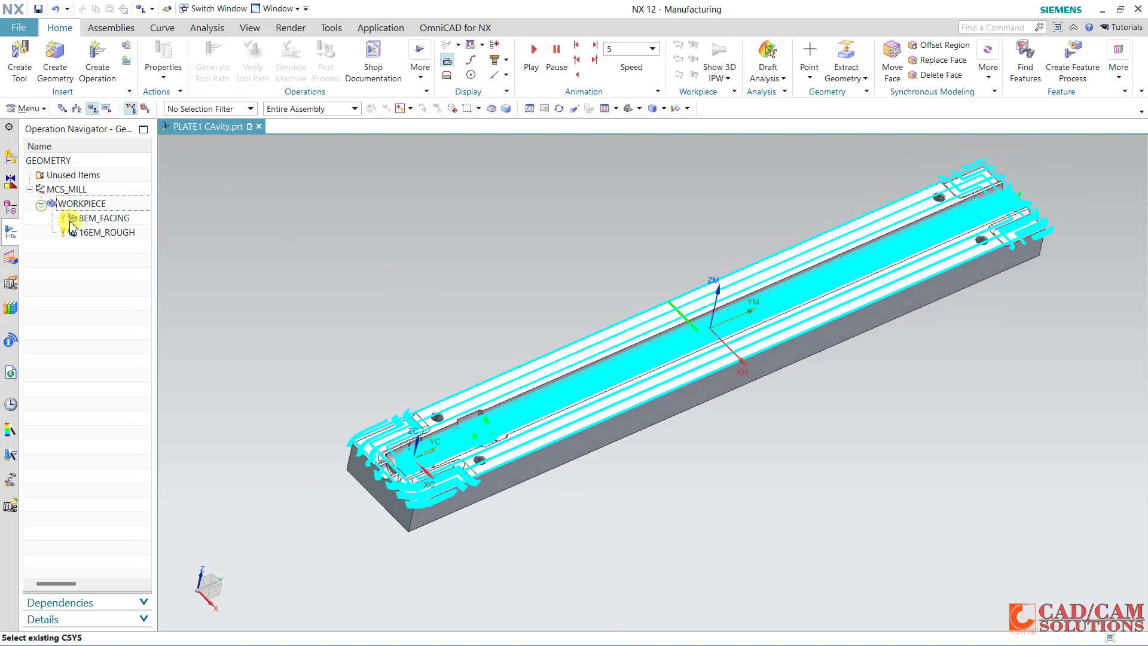
click(93, 233)
click(108, 299)
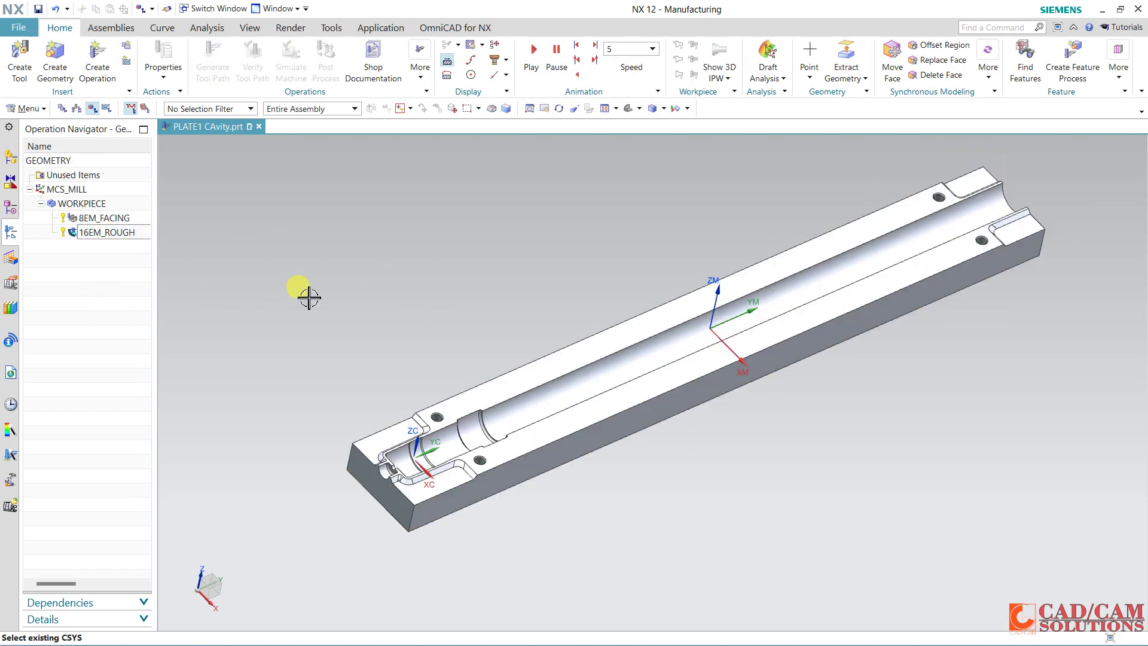
mouse_move(308, 295)
middle_down()
mouse_move(329, 290)
mouse_move(287, 264)
middle_up()
middle_drag(464, 276, 529, 279)
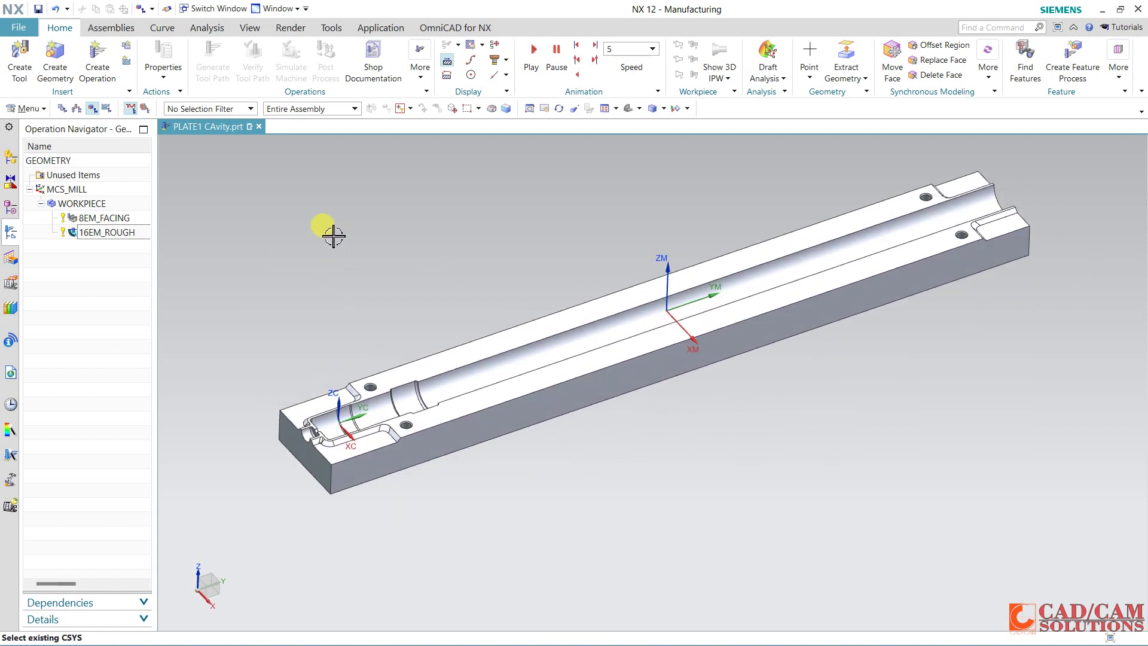
click(28, 77)
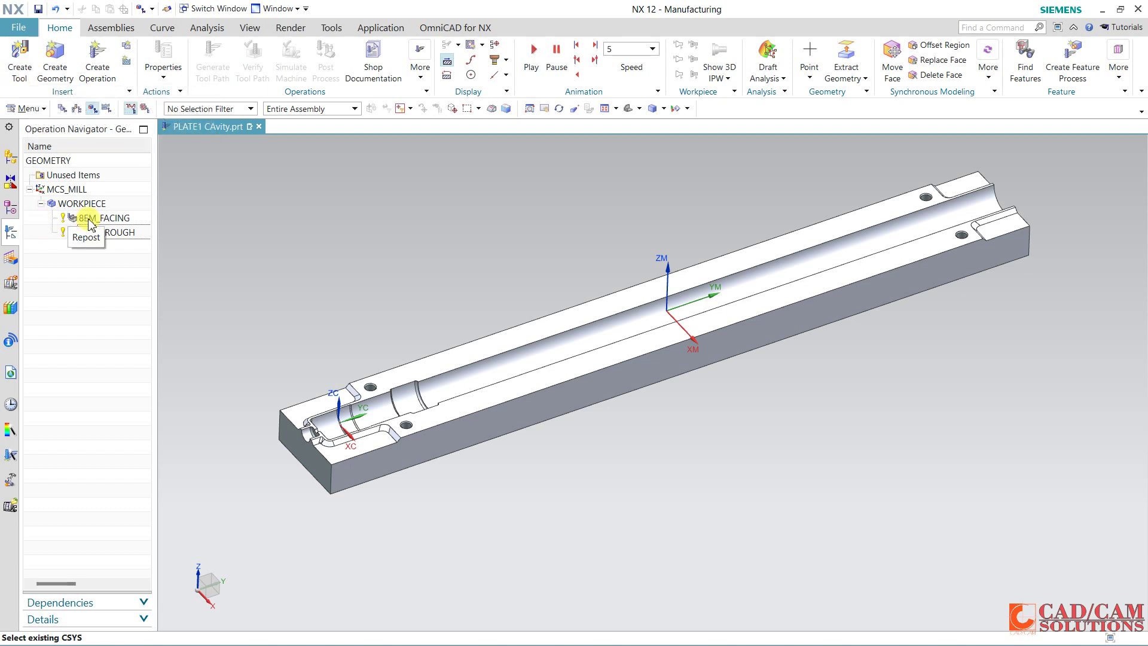
- Create a Zlevel Profile operation named 8EM_REST with the 8EM cutter
click(91, 73)
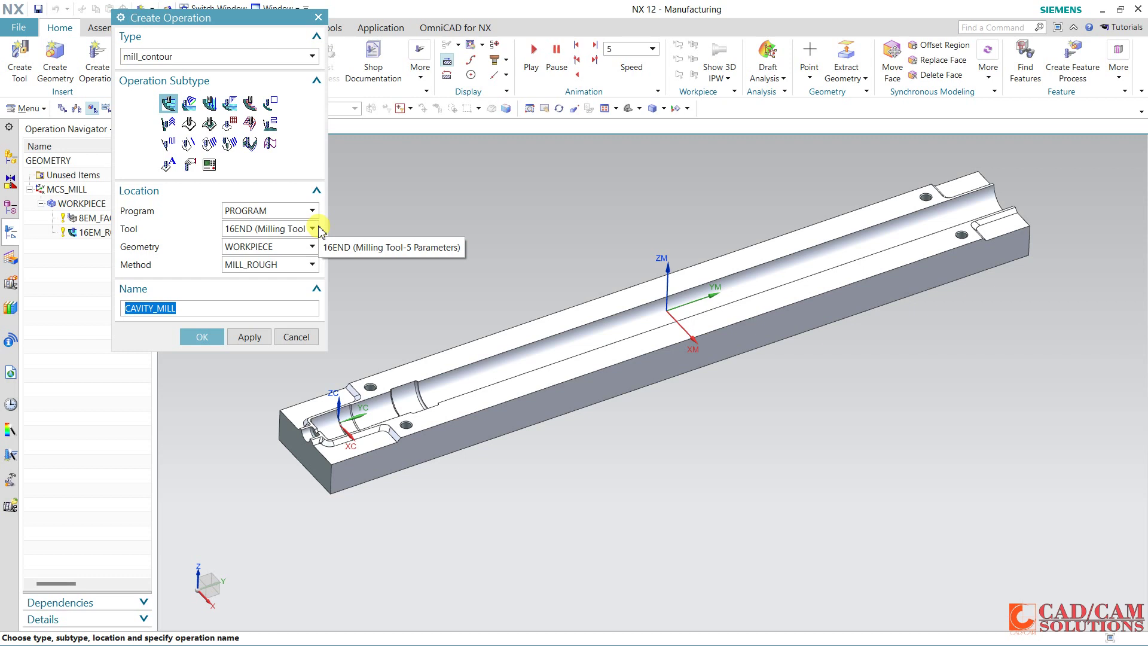
click(271, 105)
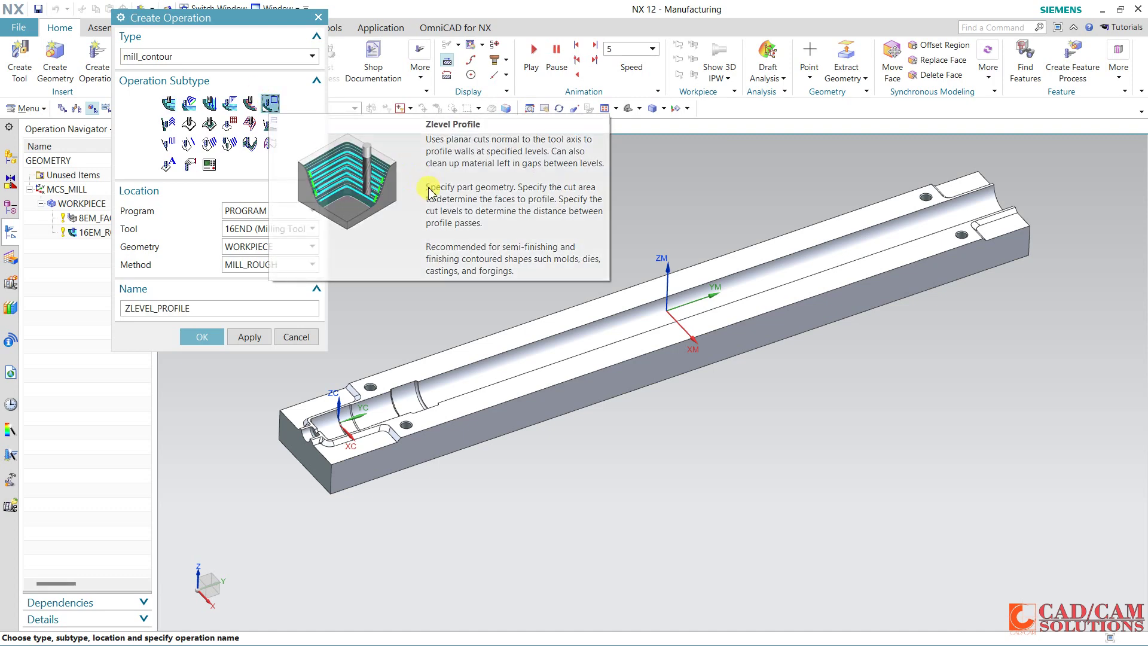
click(276, 230)
click(256, 268)
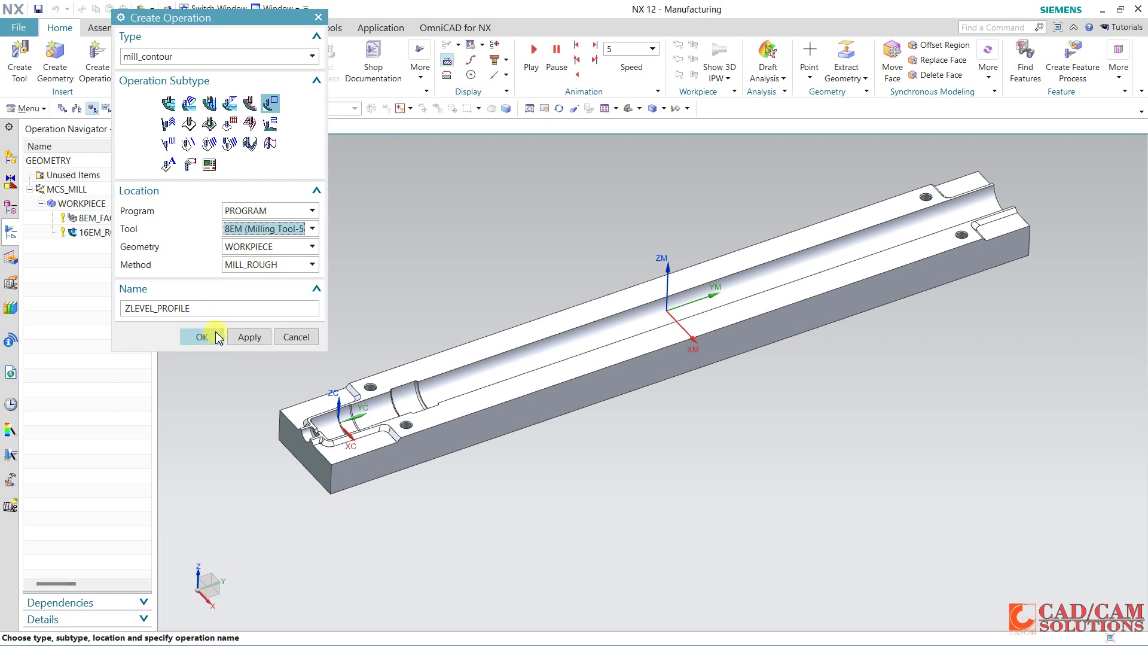
drag(200, 308, 122, 308)
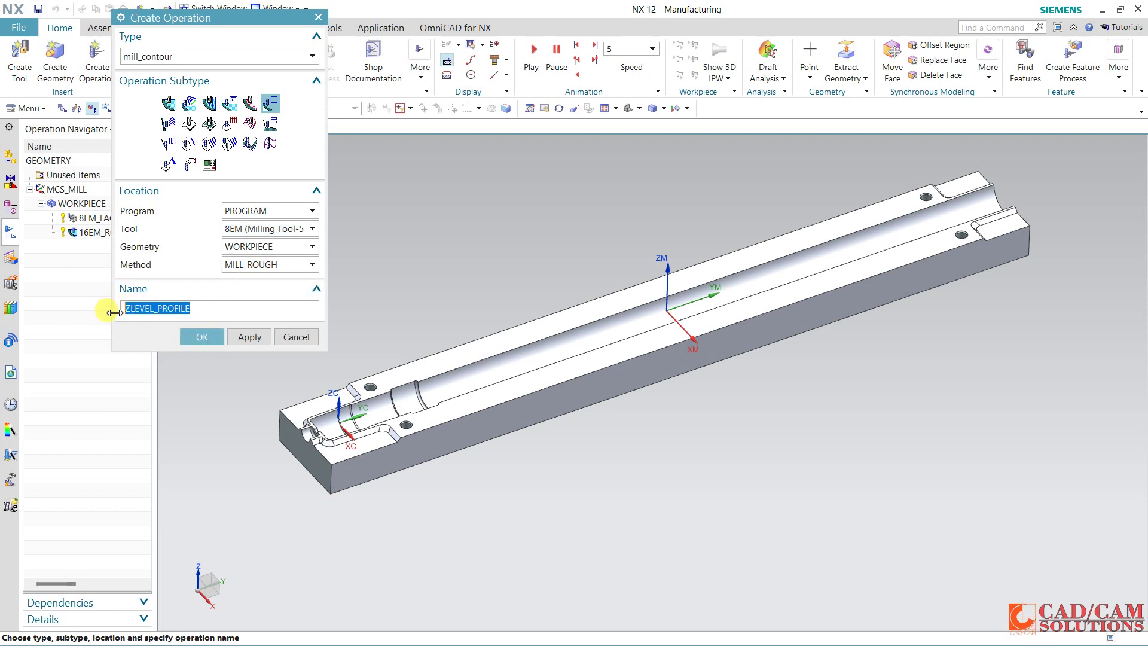
text(8EM_REST)
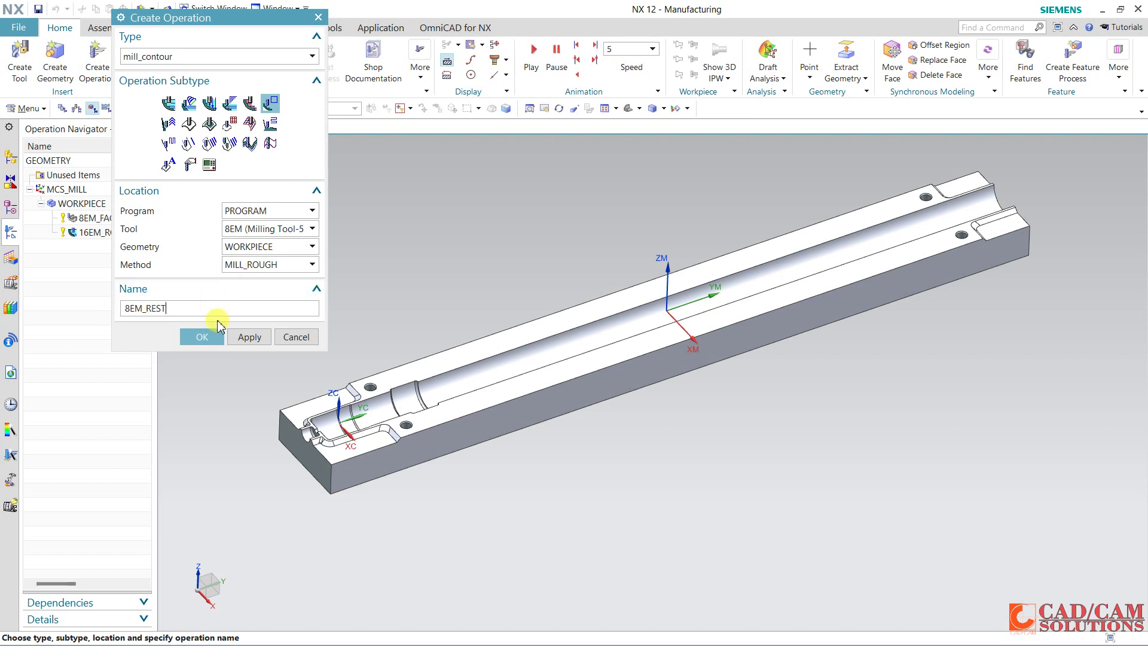
click(210, 335)
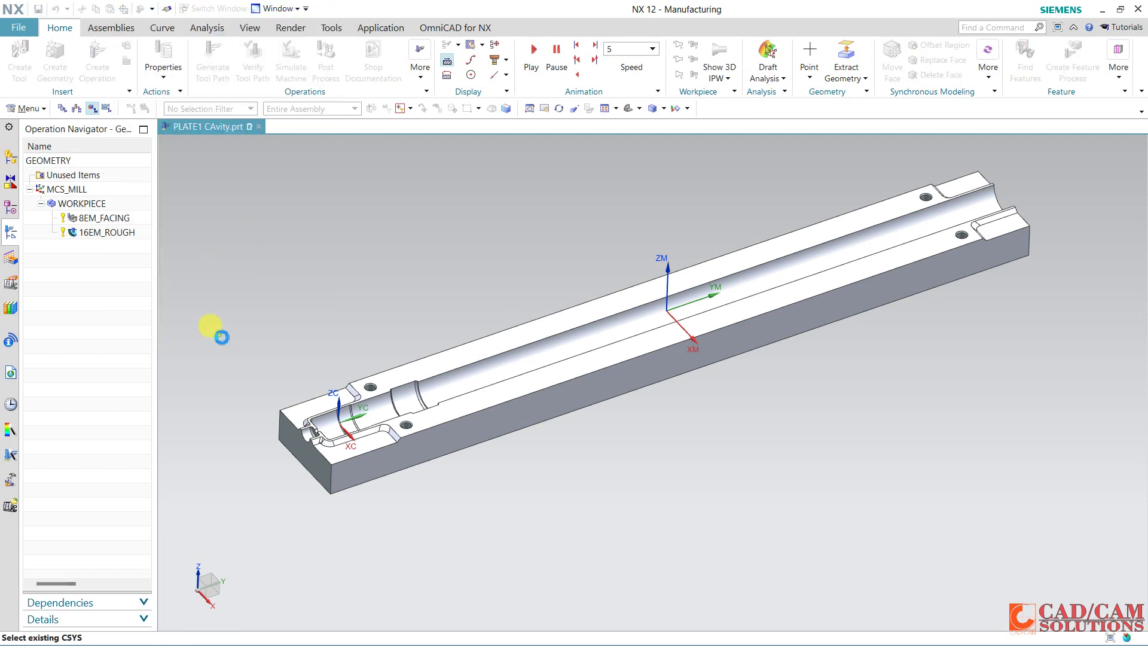
click(289, 121)
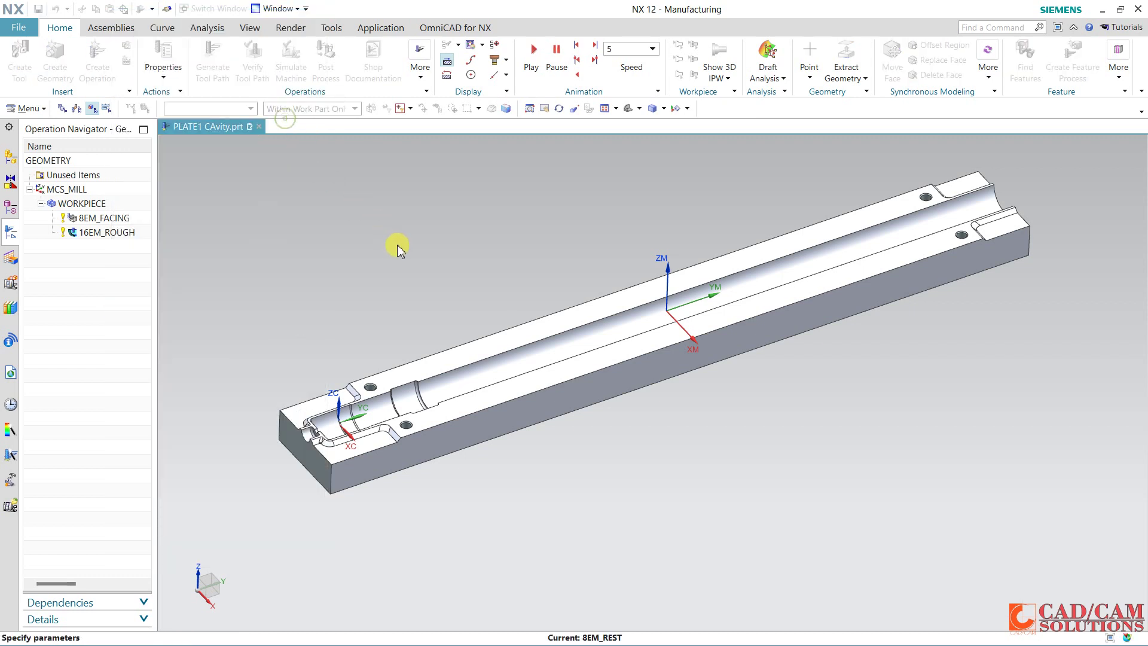
- Set 8EM_REST's cut area to all 49 part faces, with merge distance 1 and maximum distance 0.1 mm
middle_drag(470, 275, 379, 310)
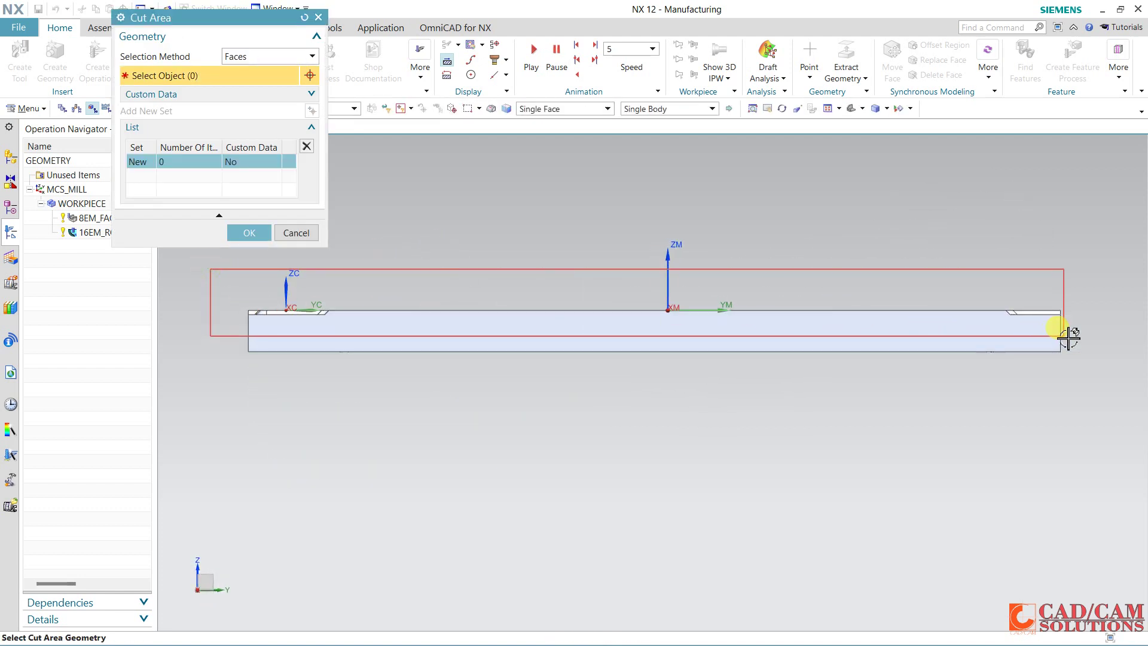
drag(251, 302, 1071, 335)
middle_drag(624, 196, 629, 254)
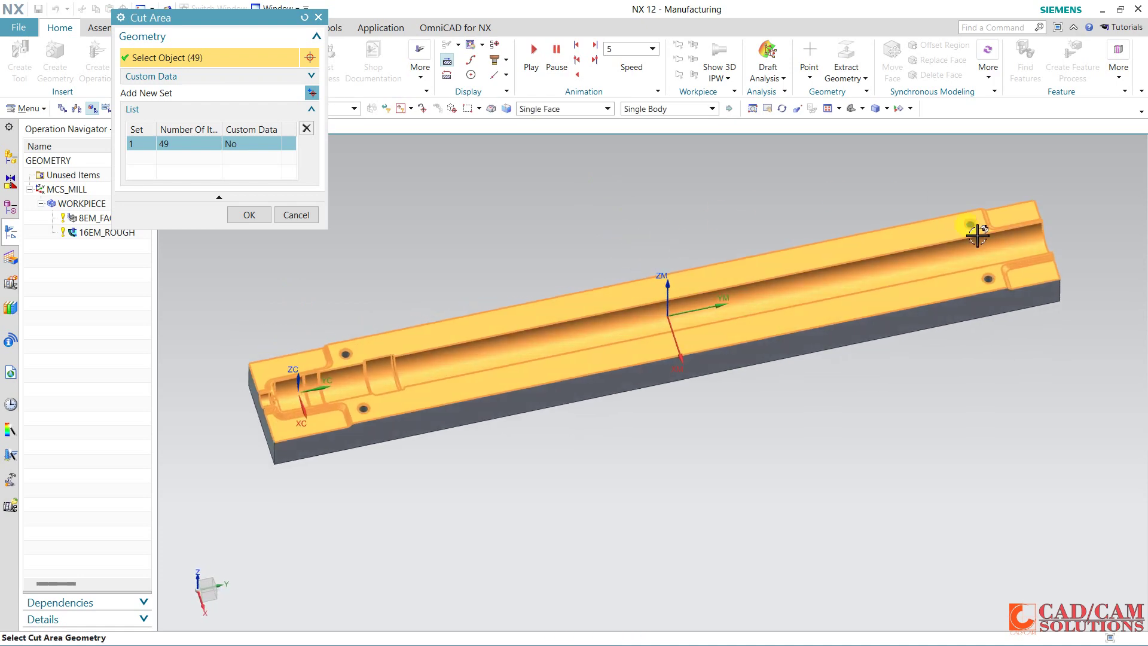
click(248, 215)
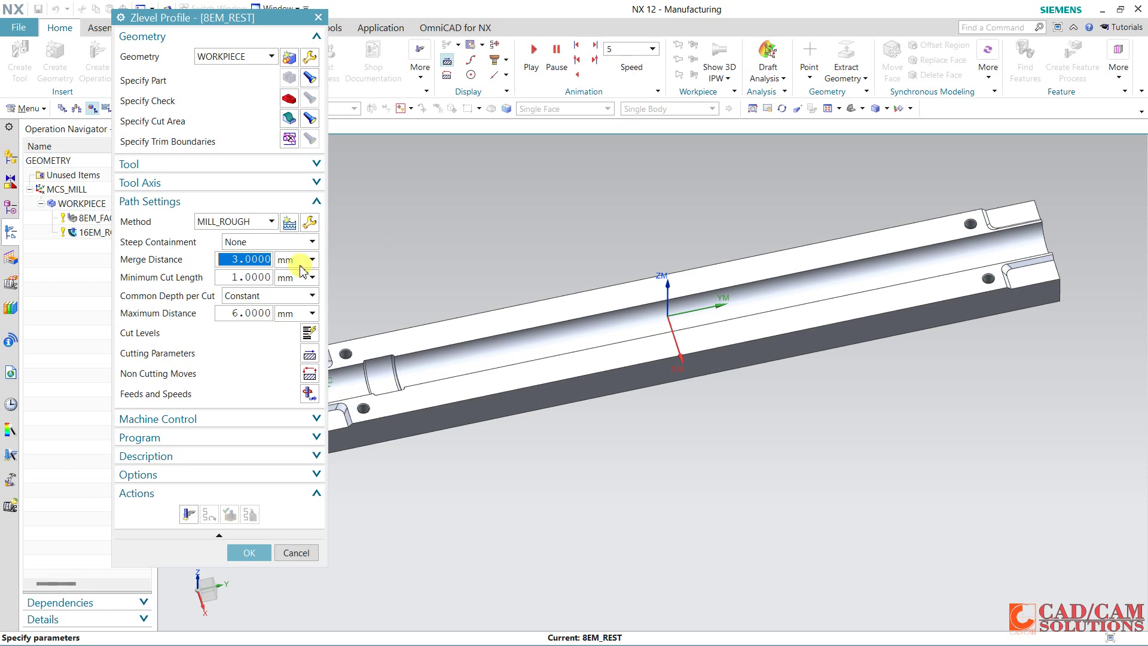
text(1)
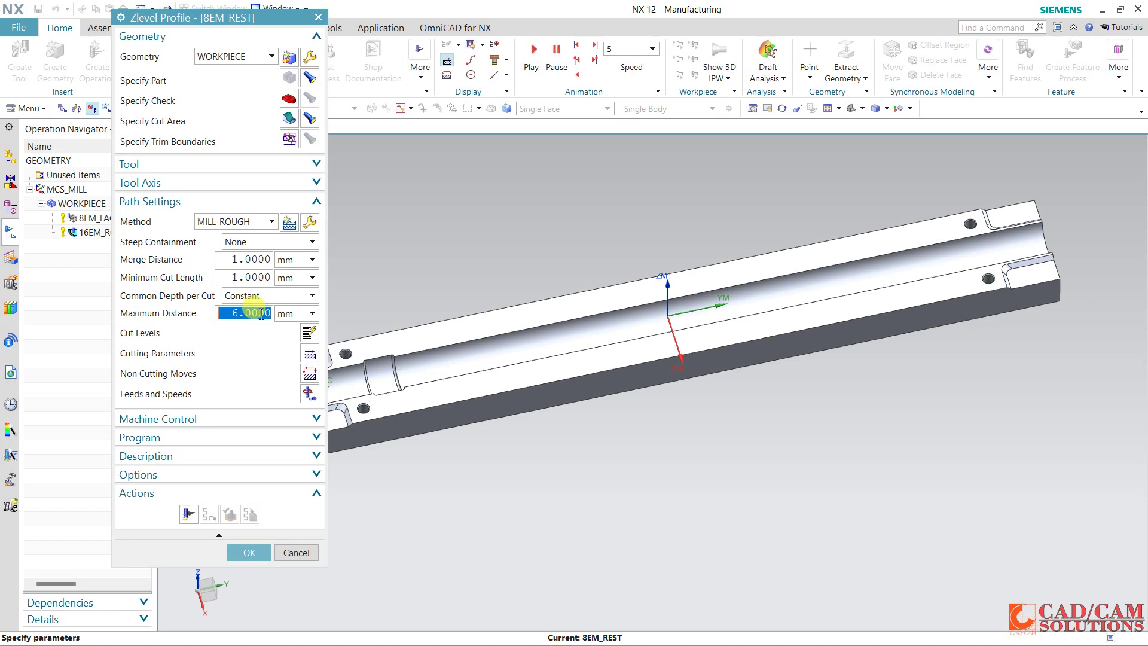
text(0.1)
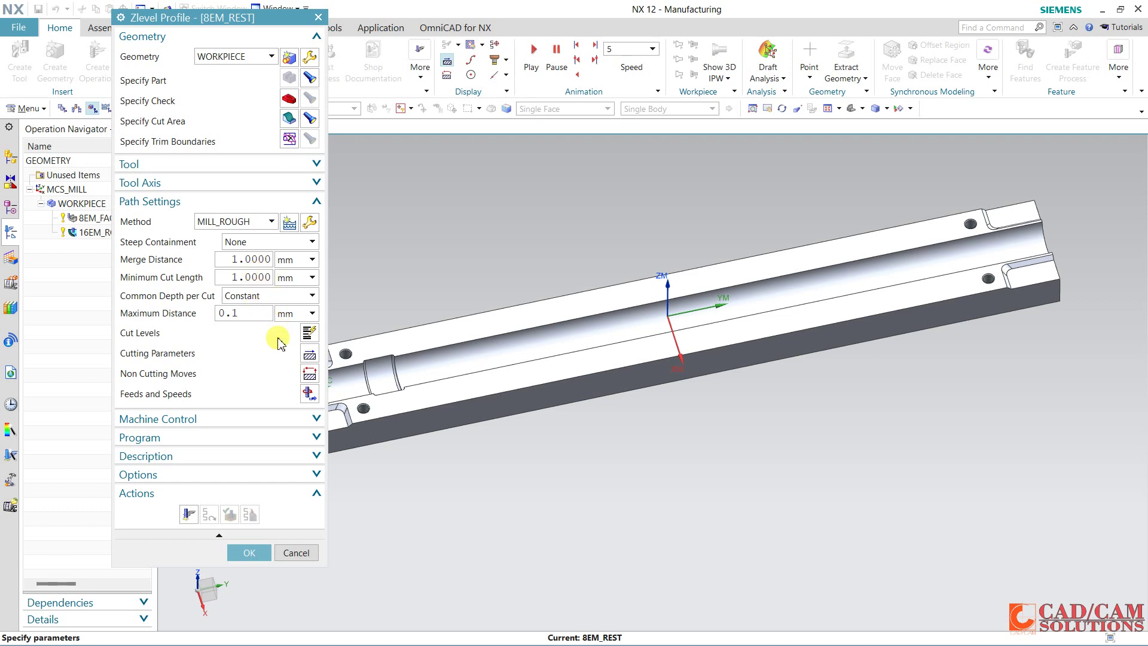
- Separate floor from side stock, setting part side stock 0.1 and part floor stock 0.07
click(307, 356)
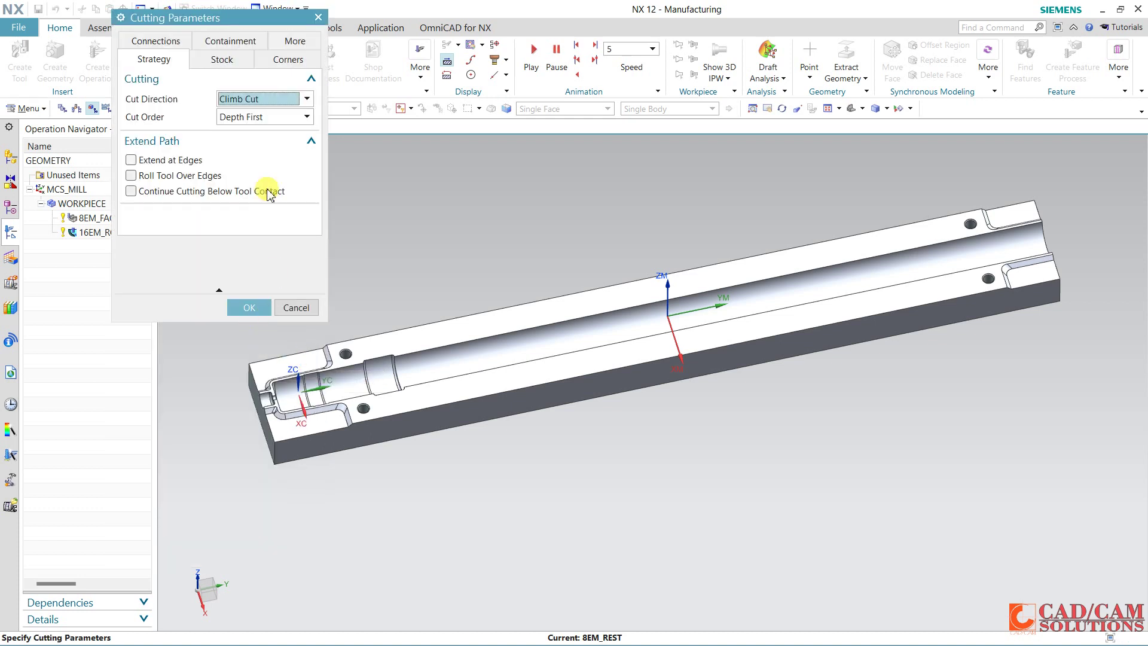
click(228, 62)
click(178, 98)
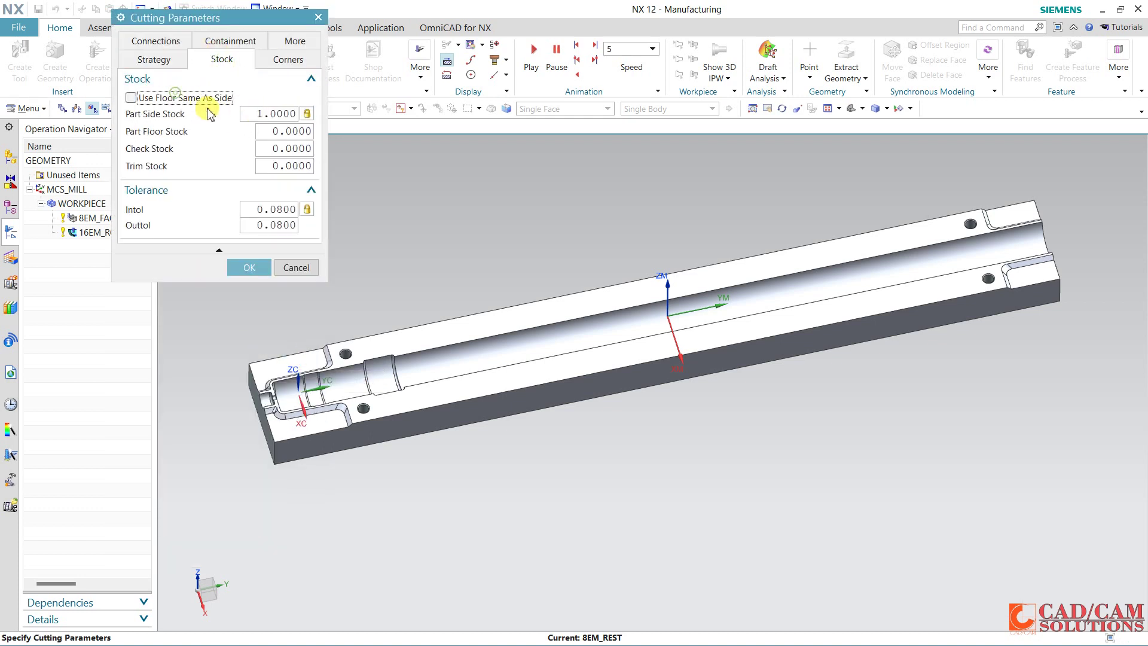
click(274, 114)
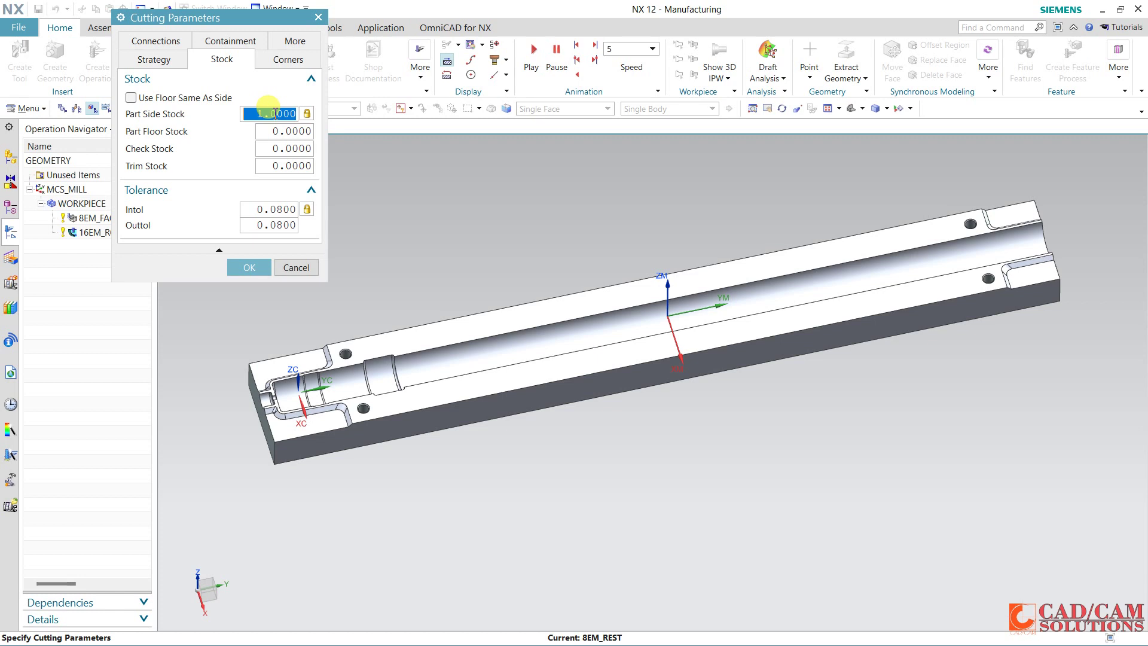
text(0.1)
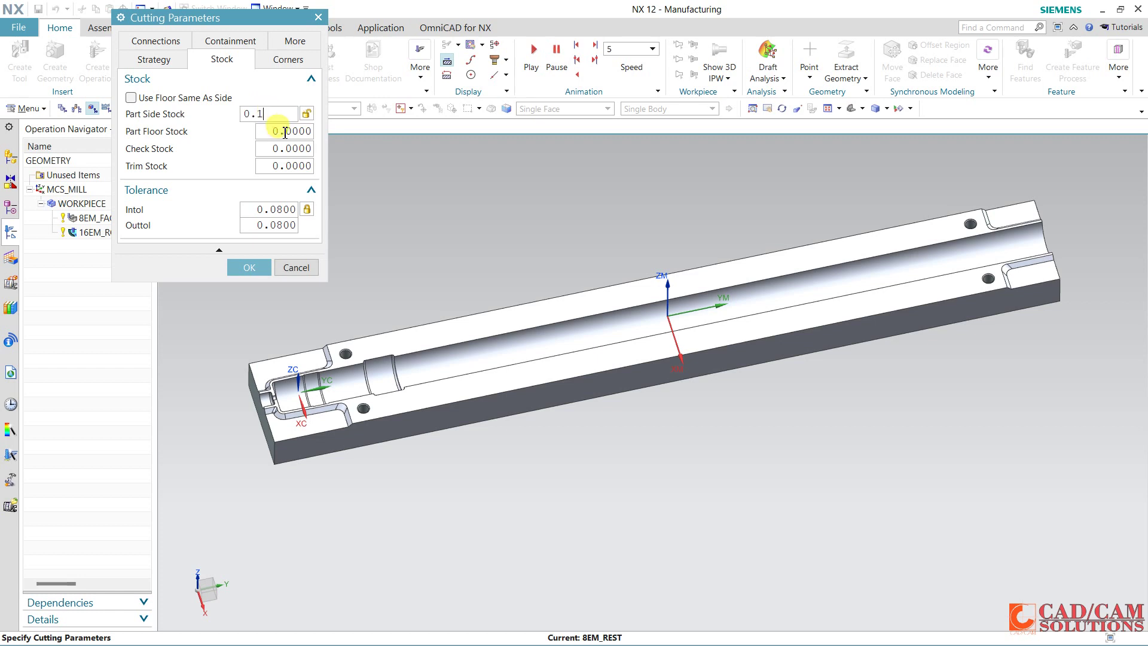
click(287, 130)
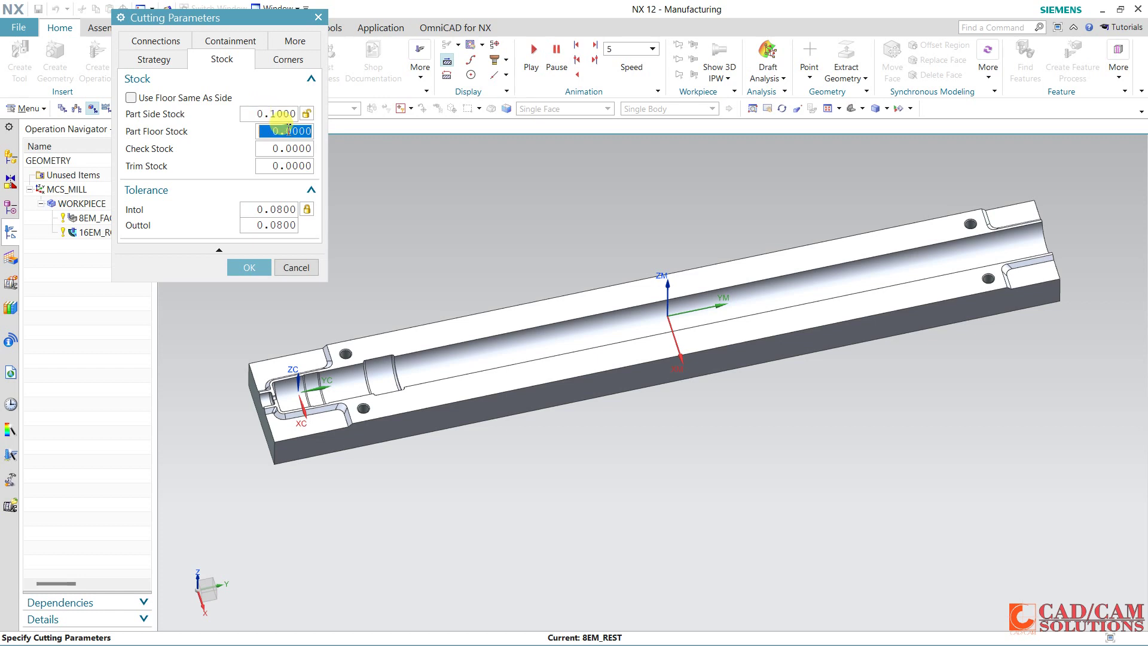
text(0.)
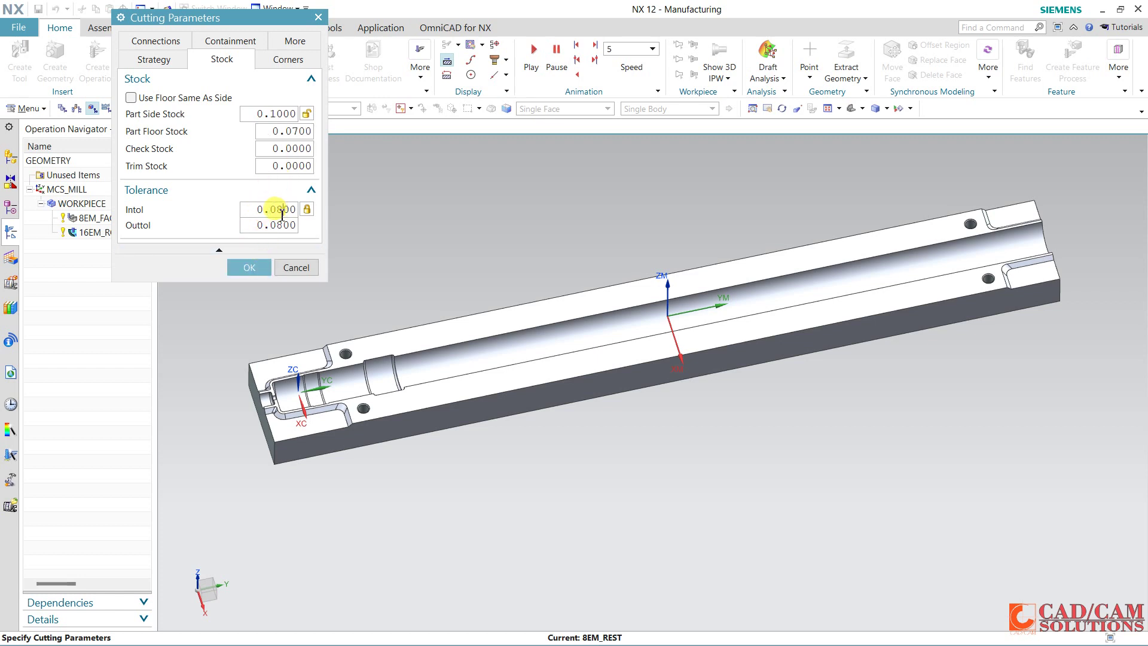
drag(281, 214, 276, 212)
click(229, 268)
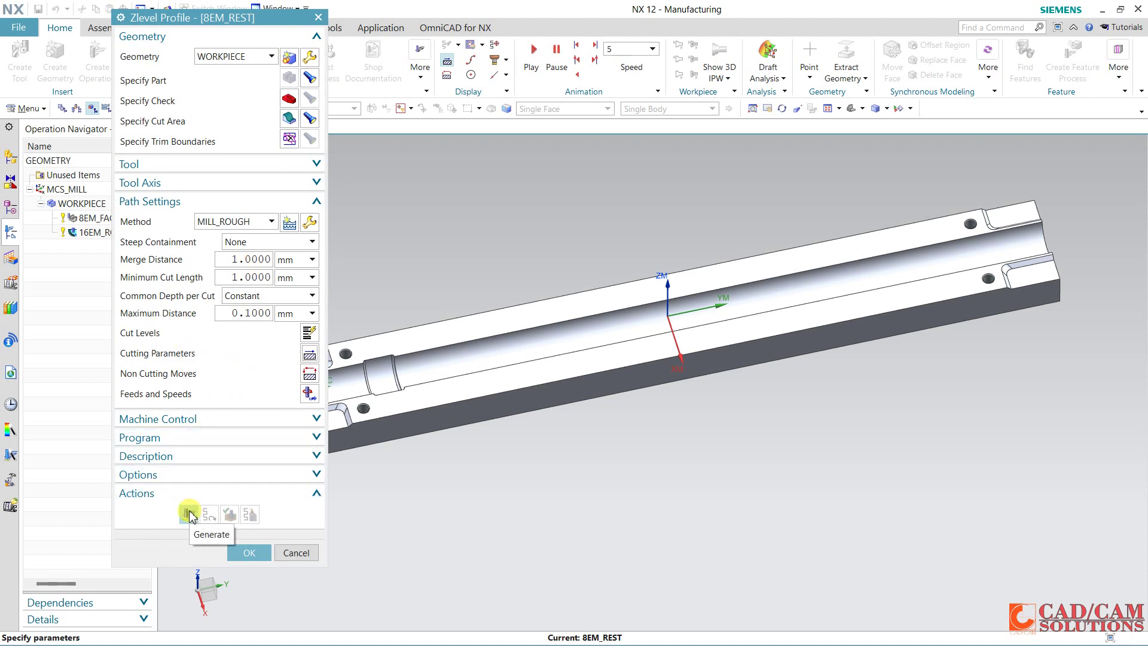
- Generate the 8EM_REST Zlevel Profile toolpath, dismiss the plunge-move warning and zoom around to inspect it
click(189, 515)
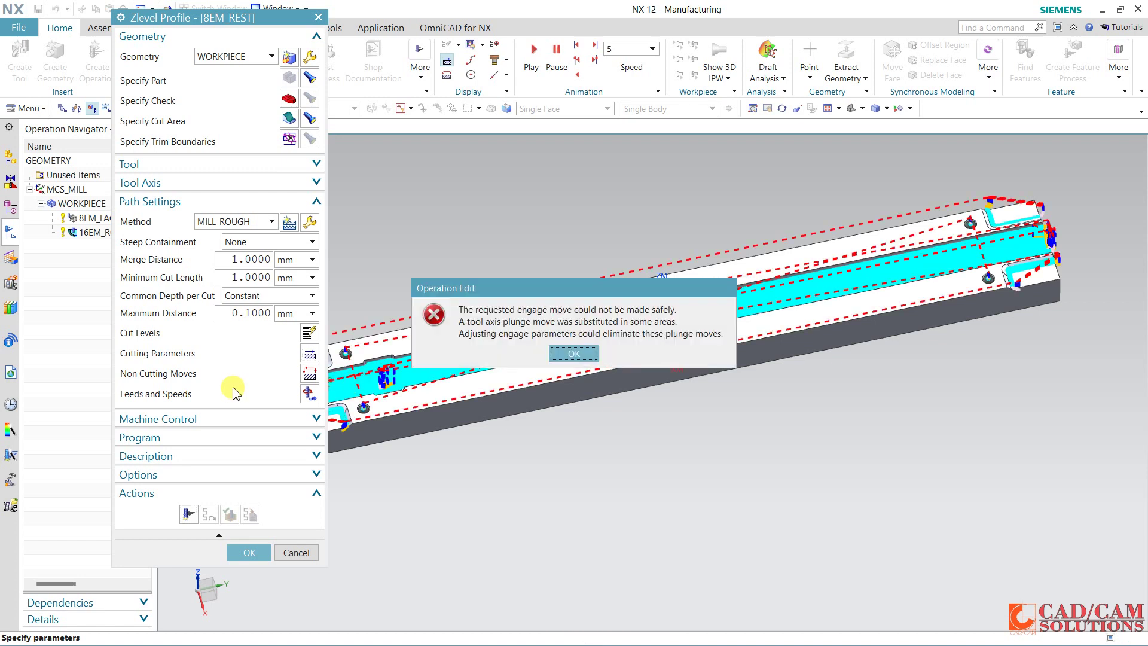
click(571, 353)
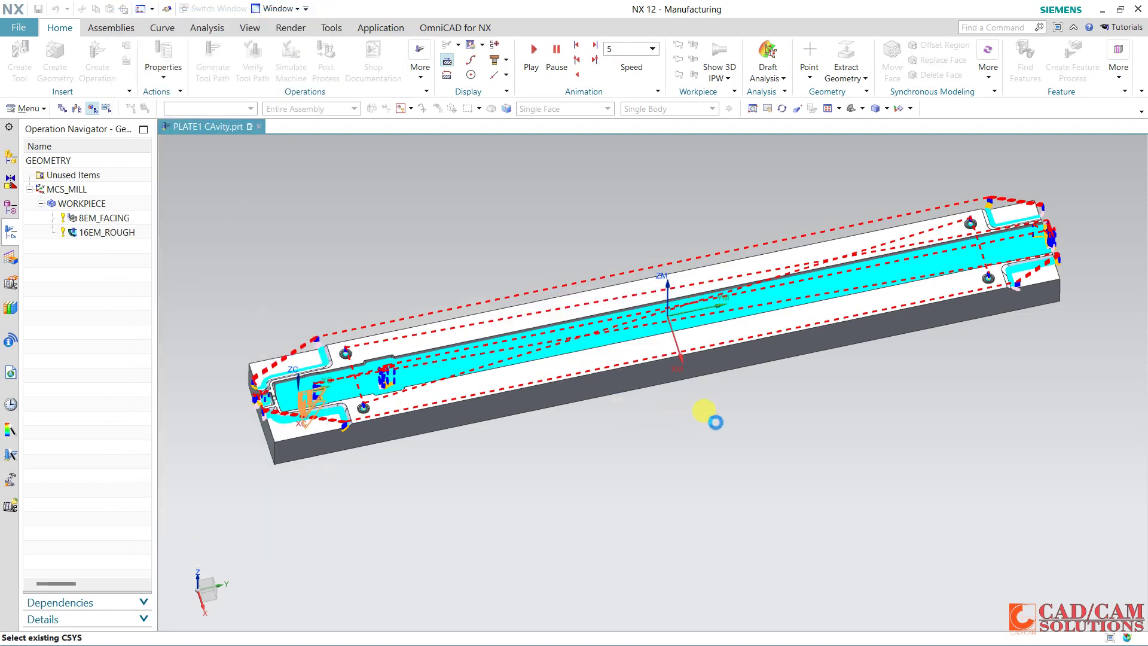
middle_drag(773, 394, 786, 385)
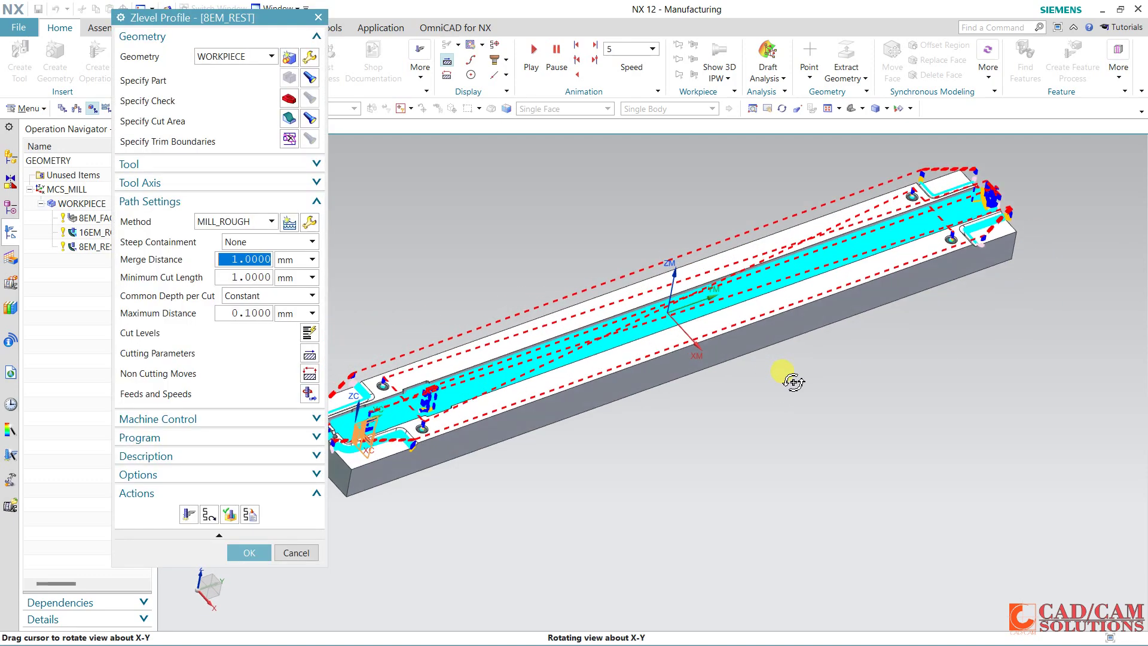
scroll(365, 389, up, 3)
scroll(371, 372, up, 3)
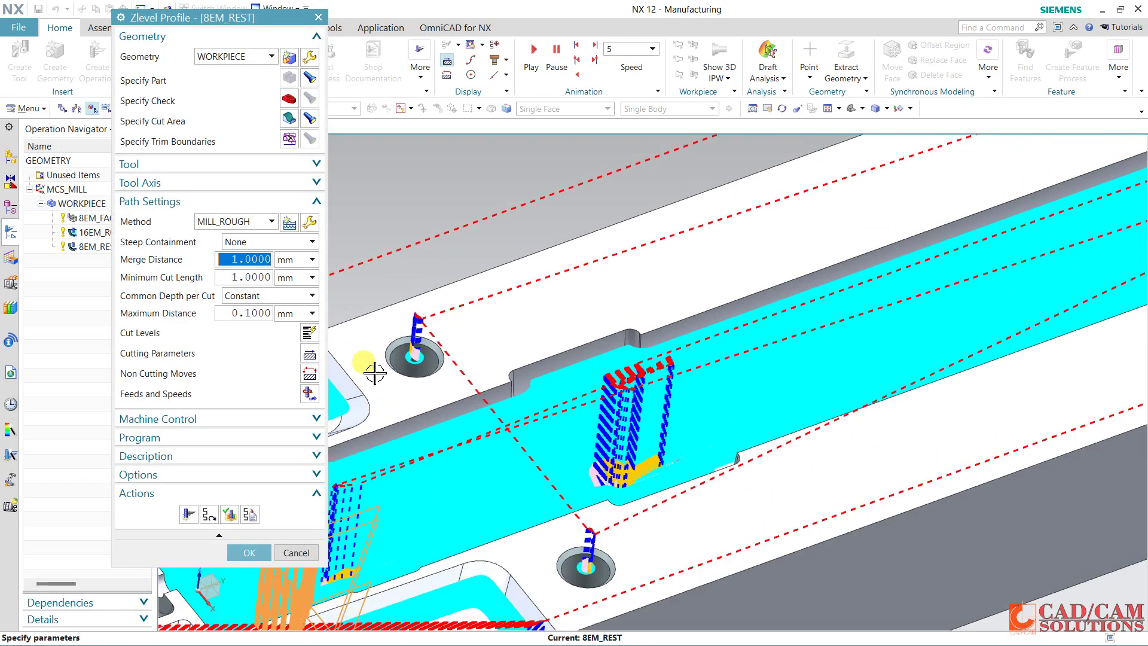
scroll(418, 347, up, 2)
scroll(437, 344, down, 3)
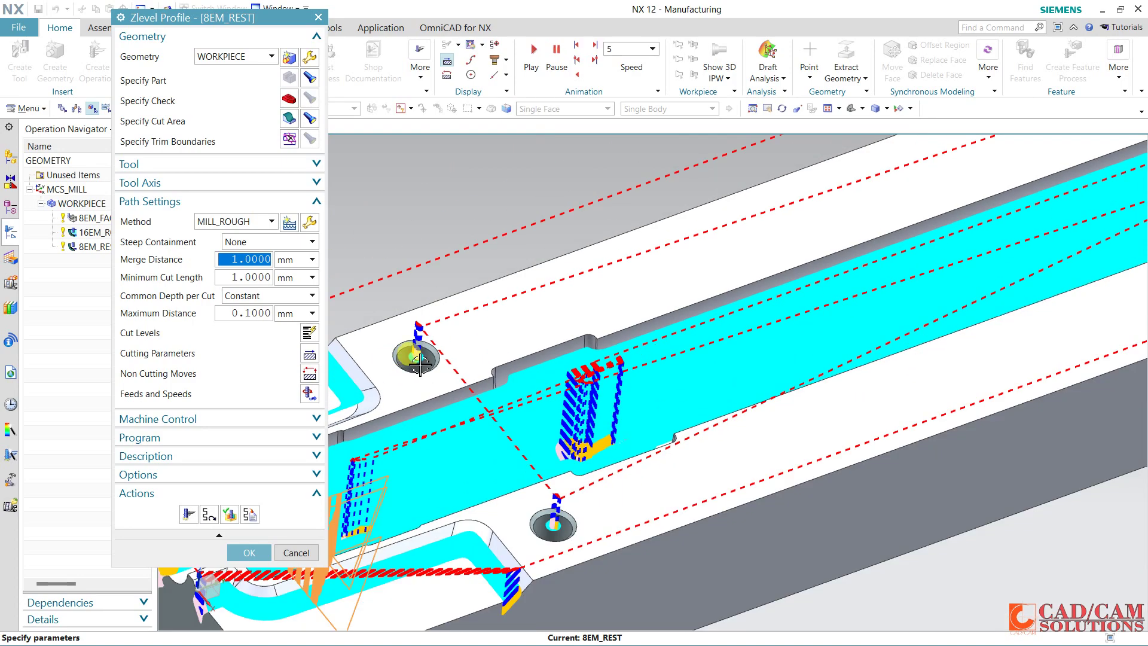
scroll(493, 488, down, 2)
scroll(494, 488, down, 1)
scroll(476, 458, down, 2)
scroll(658, 370, down, 2)
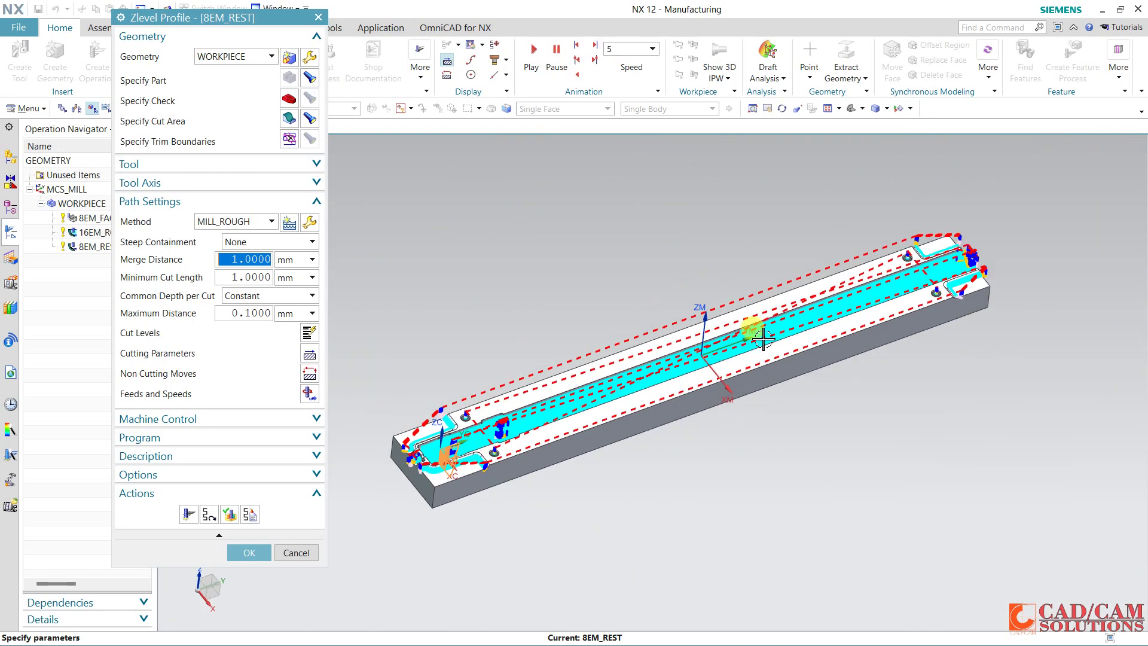
scroll(925, 250, up, 3)
scroll(925, 250, up, 2)
scroll(927, 257, down, 3)
scroll(956, 371, down, 2)
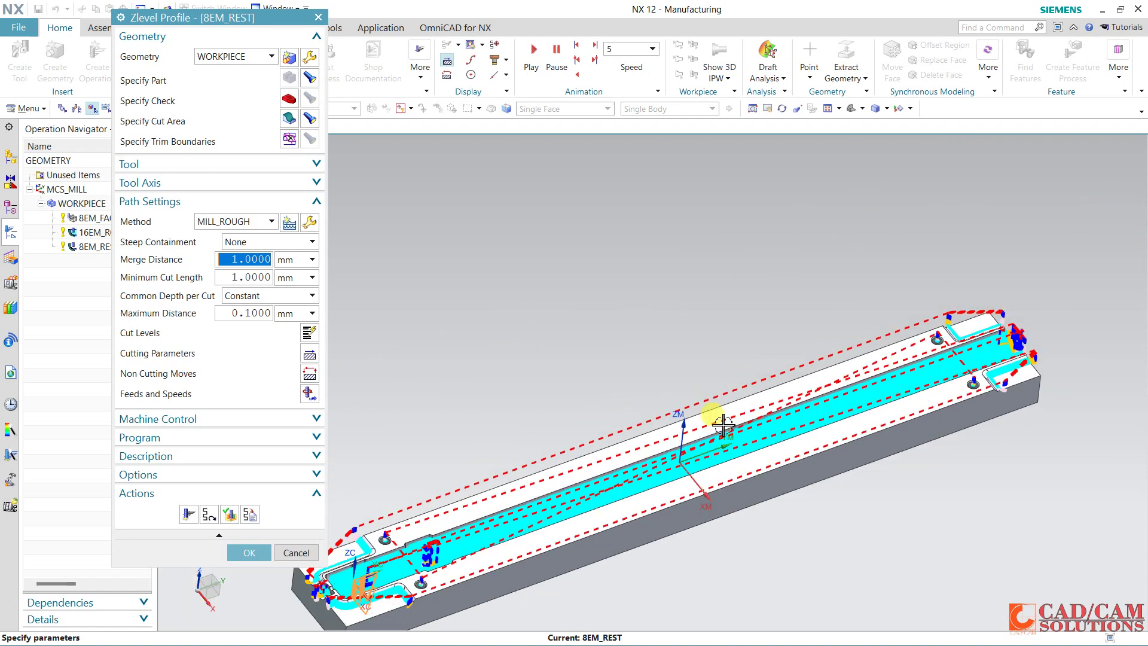
scroll(681, 336, down, 1)
scroll(681, 336, up, 2)
- Deselect the first two bolt-hole faces from the 8EM_REST cut area
click(289, 118)
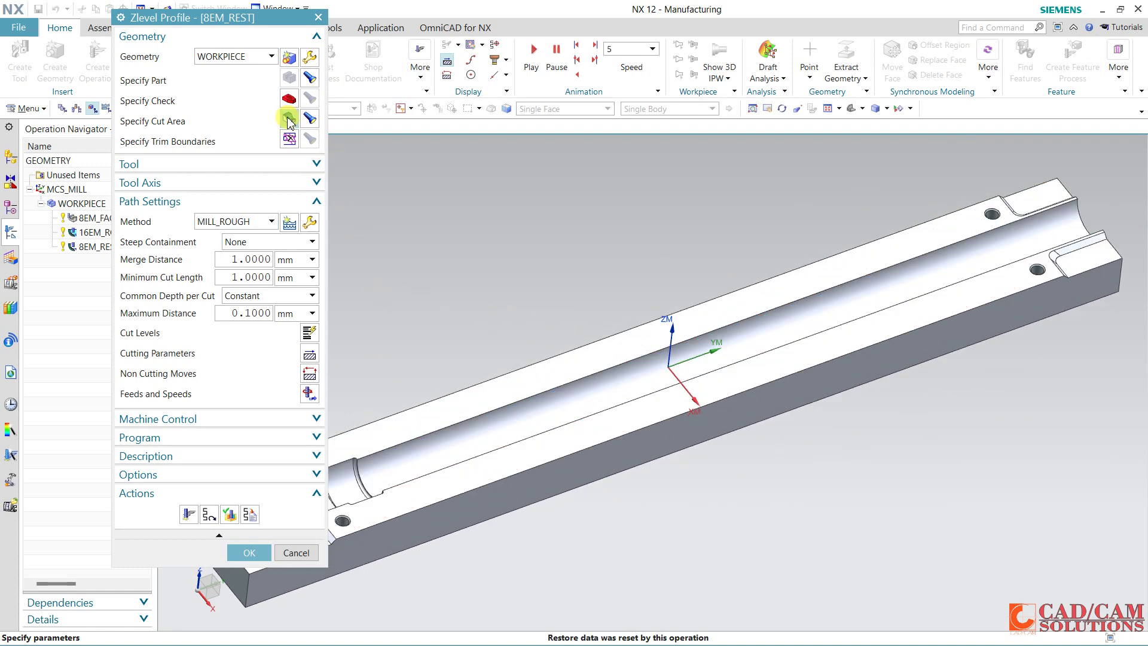
scroll(307, 457, up, 3)
scroll(321, 405, up, 2)
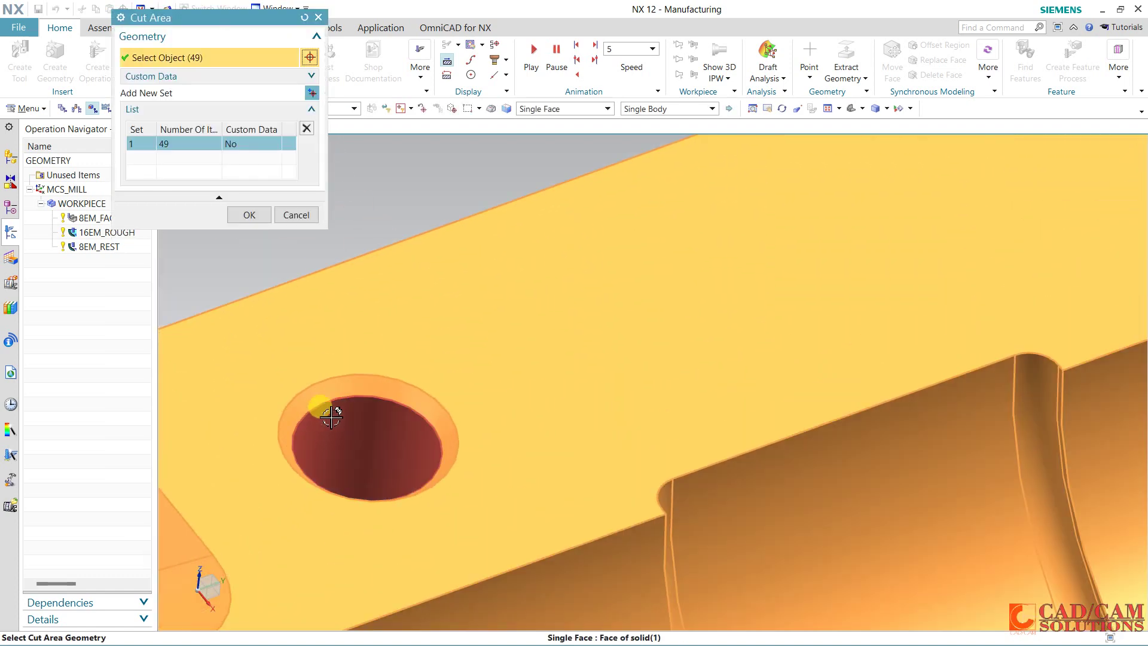
shift+click(340, 388)
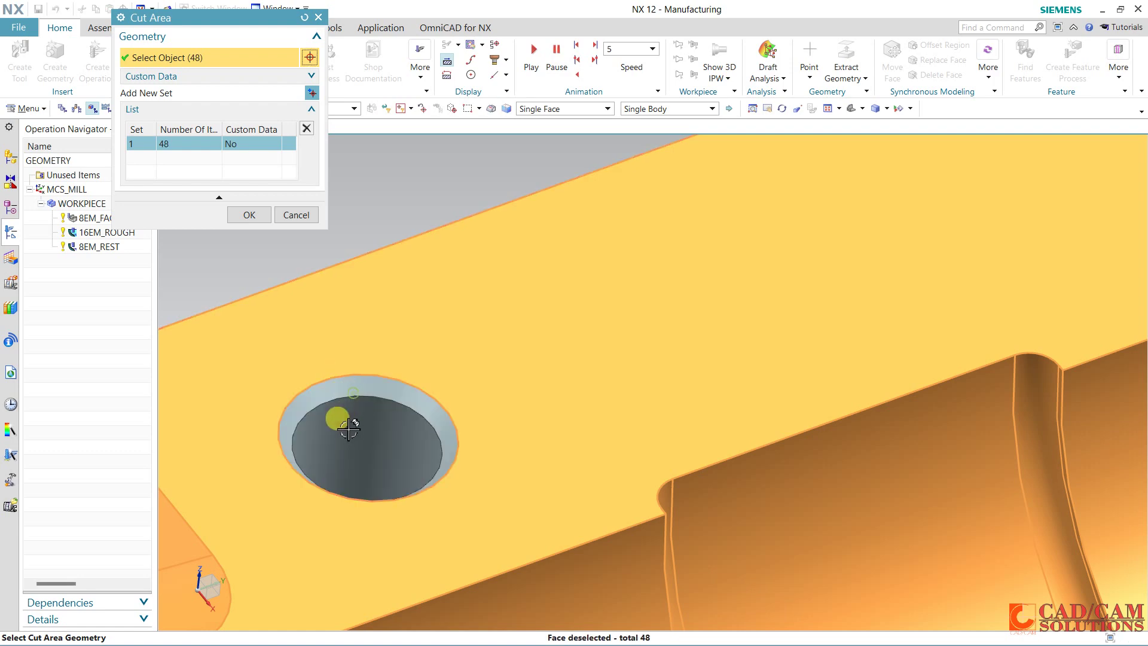
scroll(427, 438, down, 4)
scroll(452, 503, up, 2)
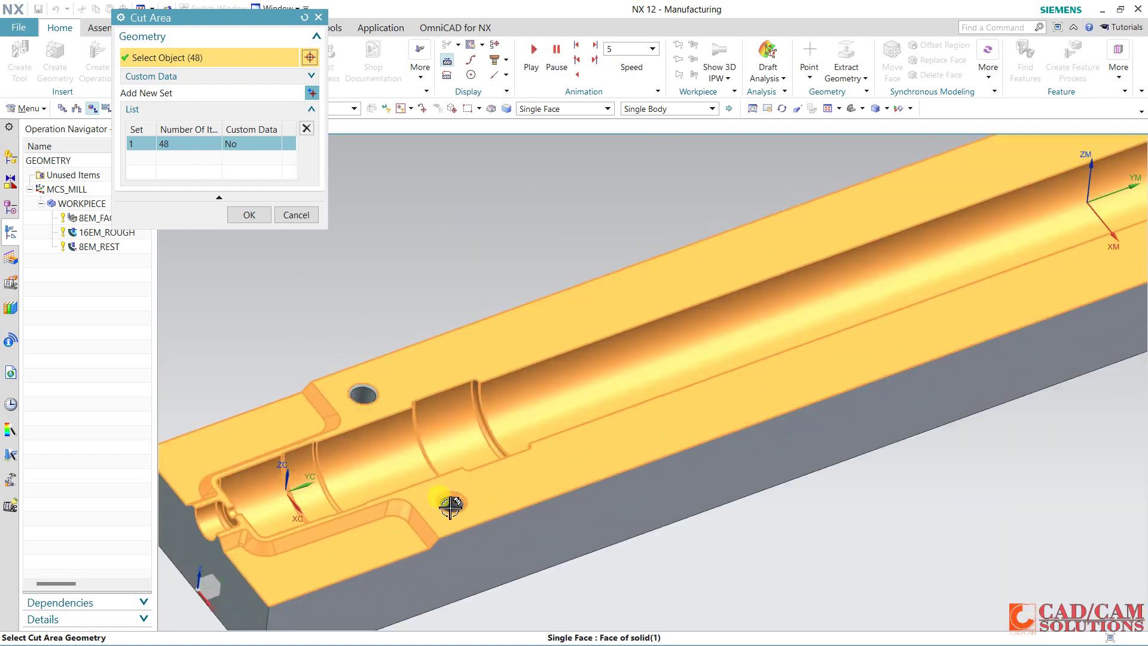
scroll(473, 500, up, 2)
shift+click(479, 467)
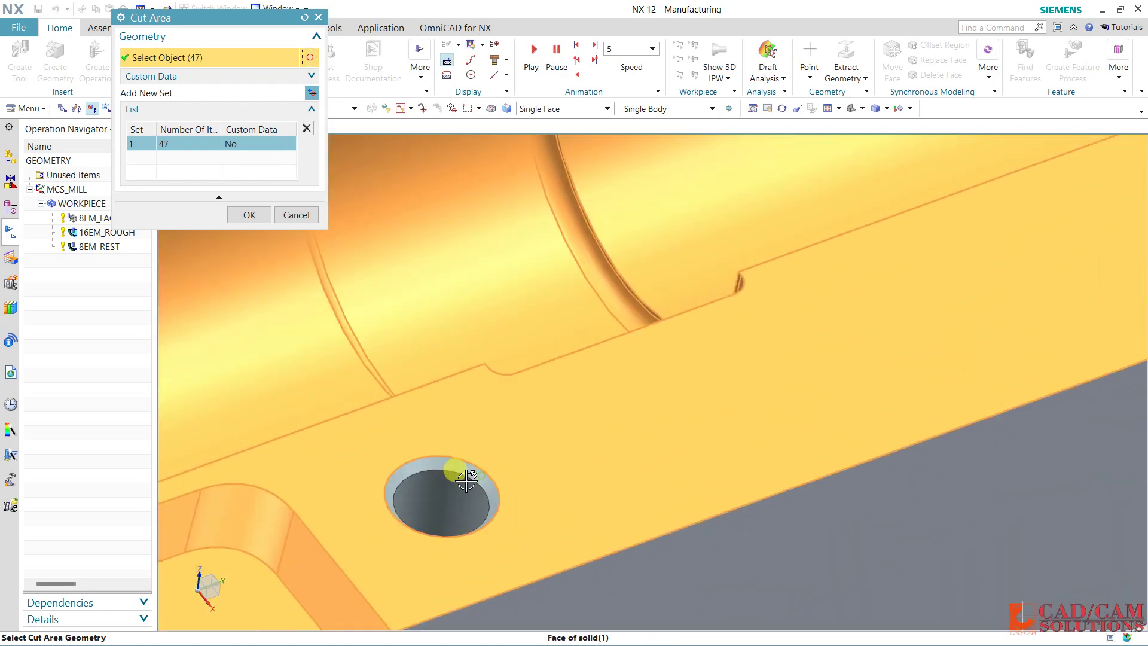
- Deselect the two far-end hole faces and confirm the 45-face cut area
scroll(414, 468, down, 3)
scroll(414, 468, down, 3)
scroll(688, 335, up, 2)
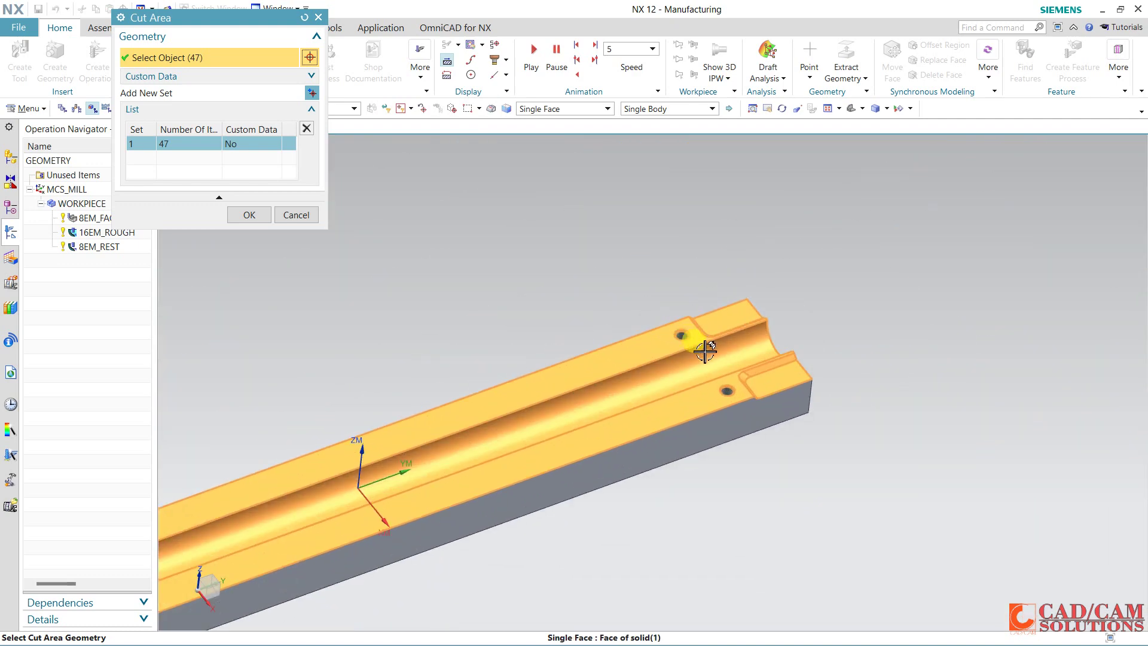
scroll(693, 351, up, 2)
scroll(692, 352, up, 1)
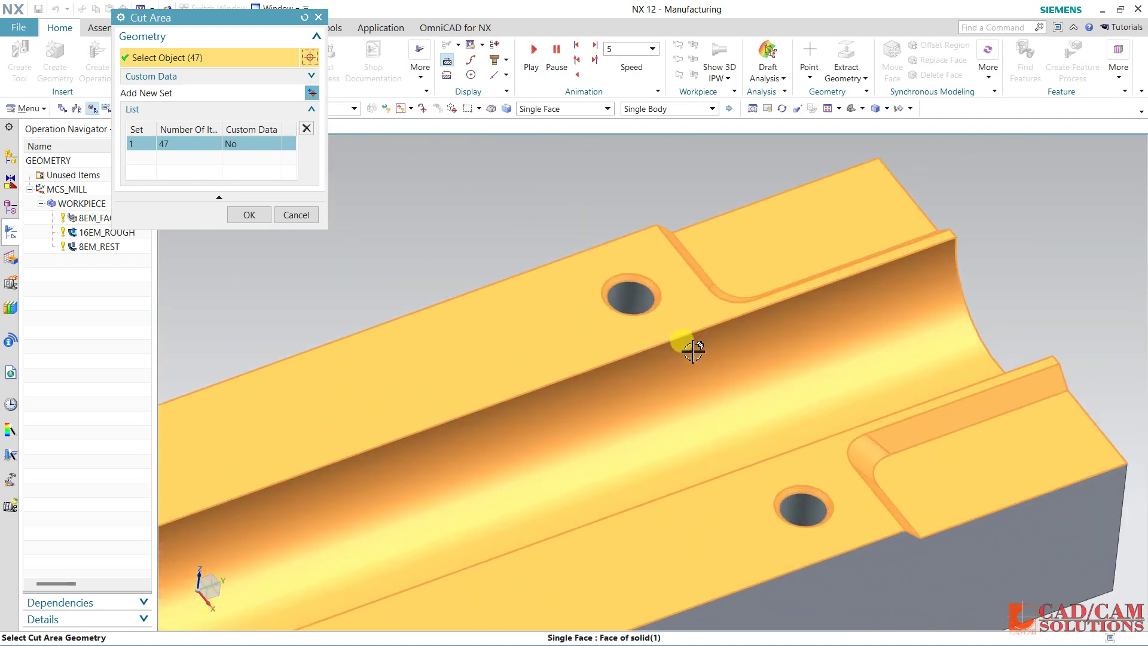
shift+click(637, 285)
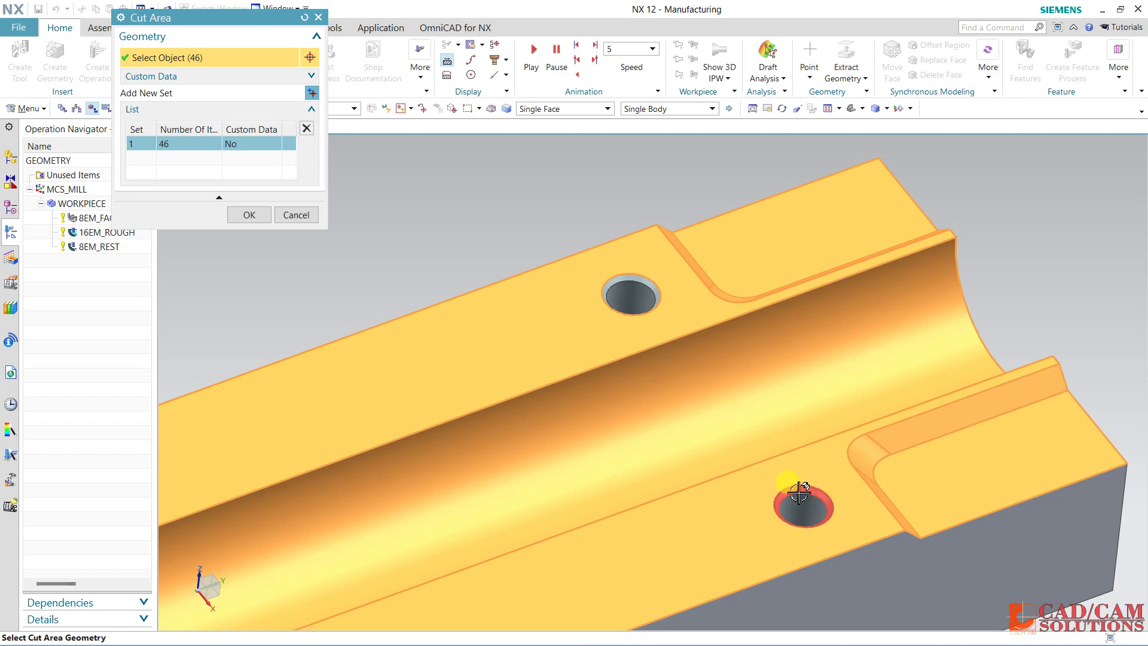
shift+click(797, 495)
scroll(748, 424, down, 2)
scroll(741, 458, down, 2)
mouse_move(741, 457)
middle_down()
mouse_move(769, 536)
mouse_move(725, 387)
mouse_move(715, 466)
mouse_move(739, 482)
mouse_move(943, 303)
mouse_move(1033, 249)
mouse_move(1015, 289)
middle_up()
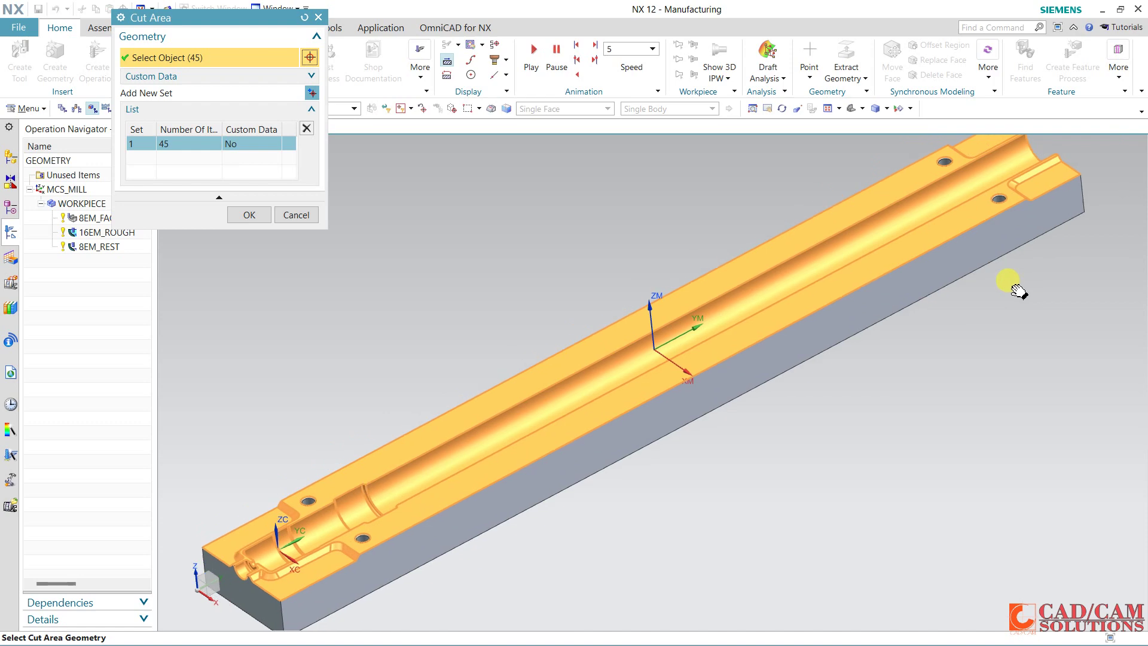
click(247, 216)
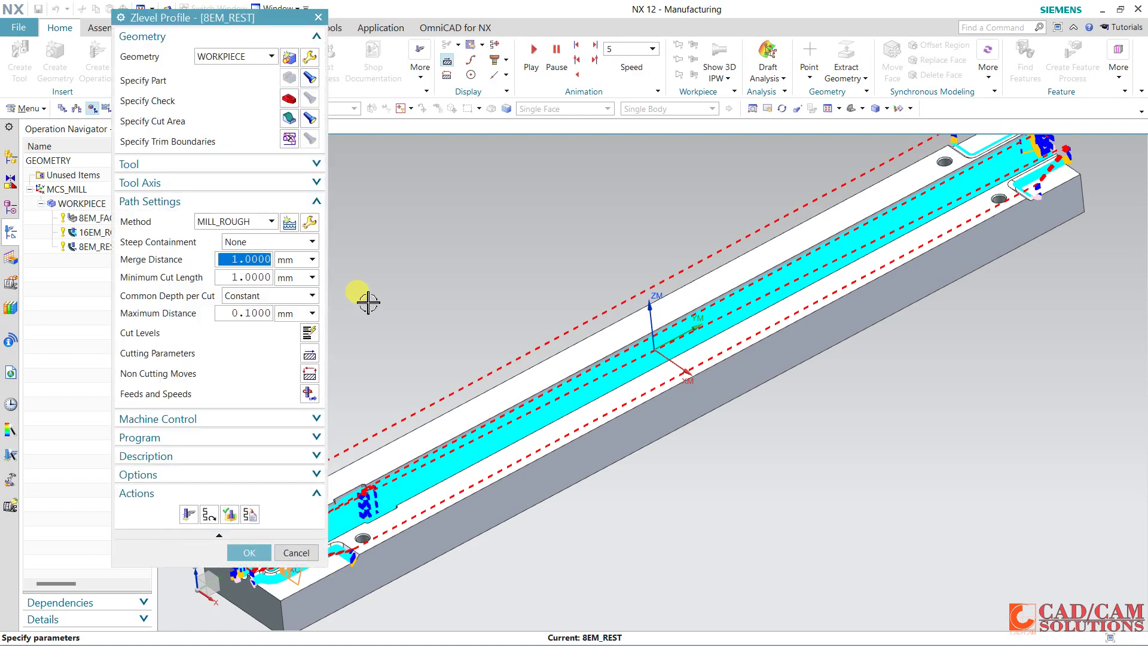
- Set spindle speed 3200 rpm and cut feed 1500 mmpm, then regenerate the 8EM_REST toolpath
click(309, 393)
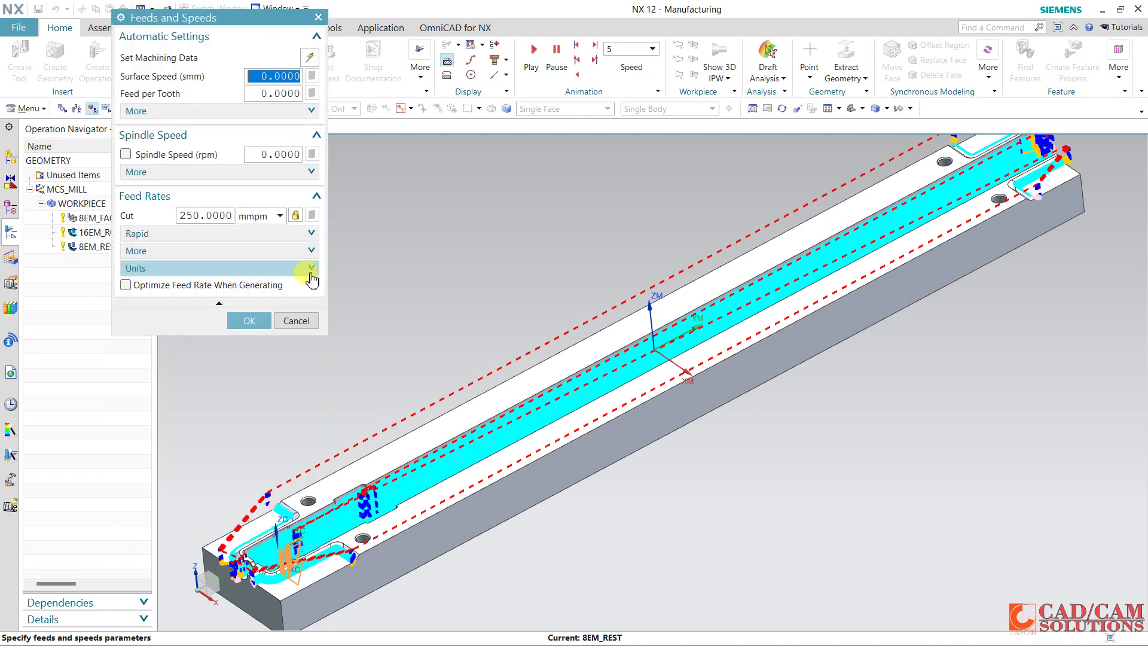
click(271, 155)
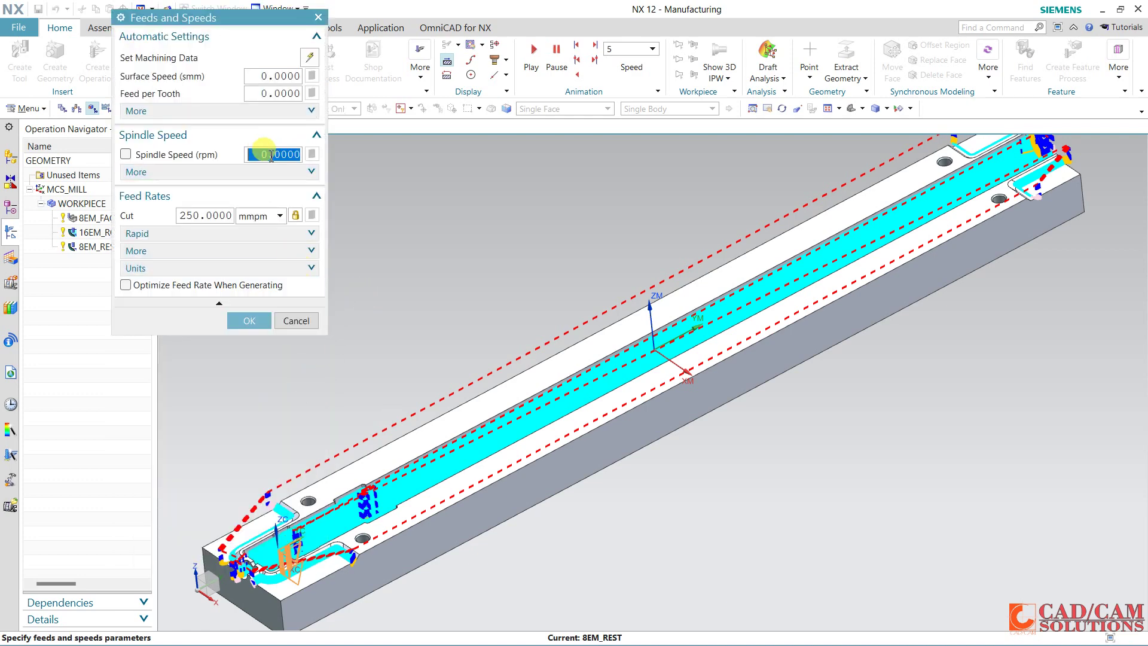
text(32)
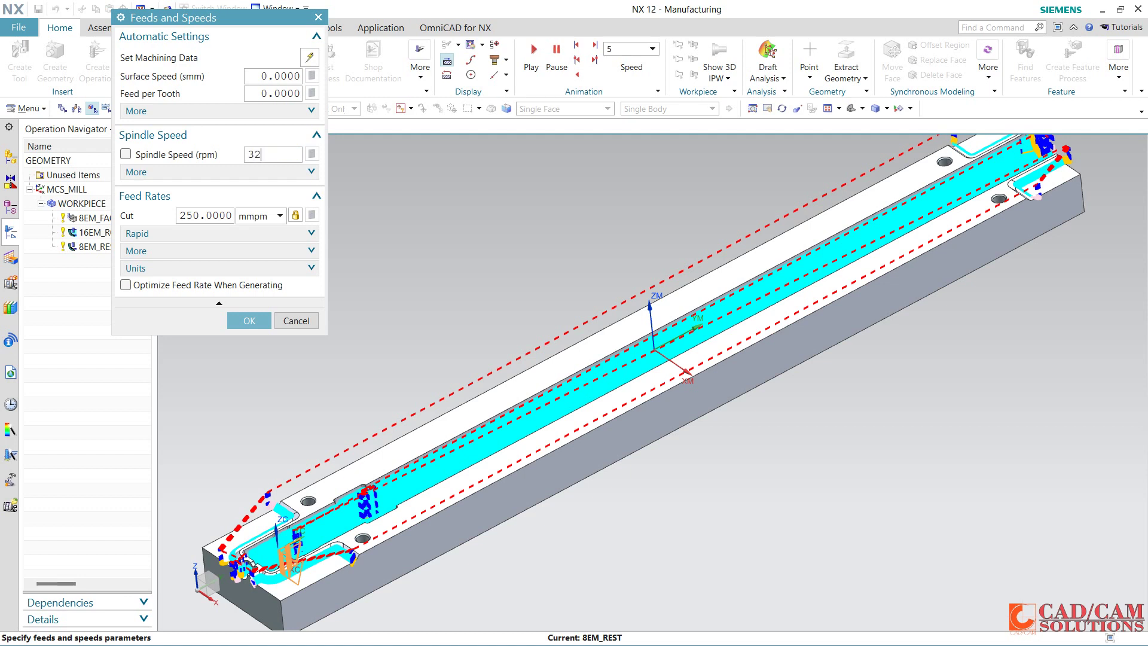
click(204, 216)
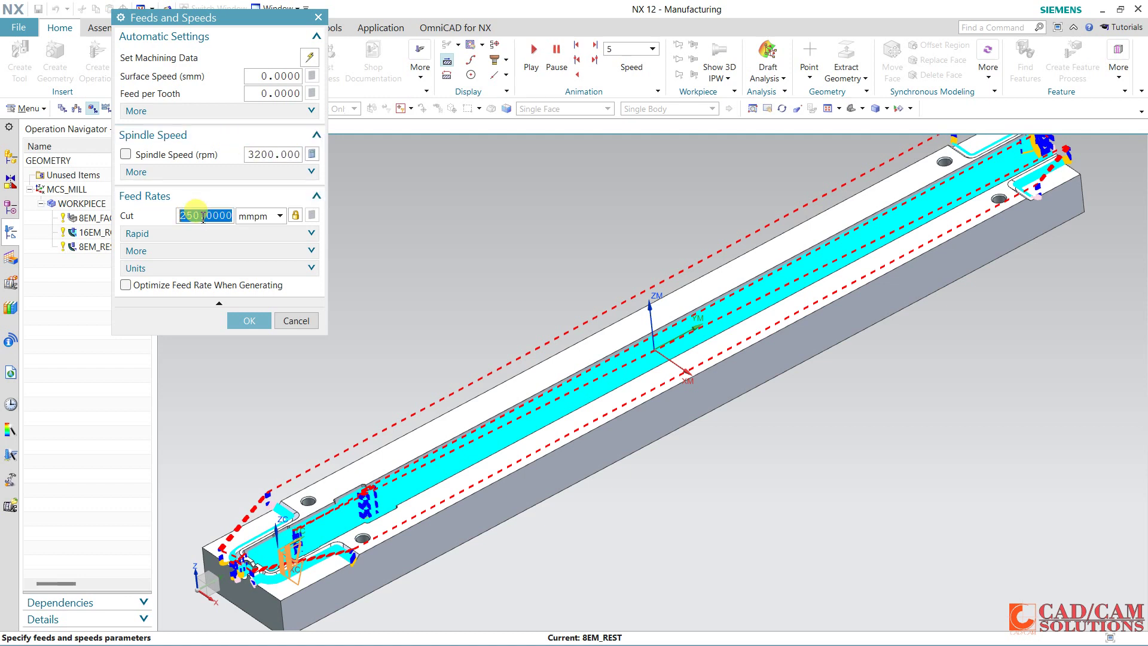
text(1500)
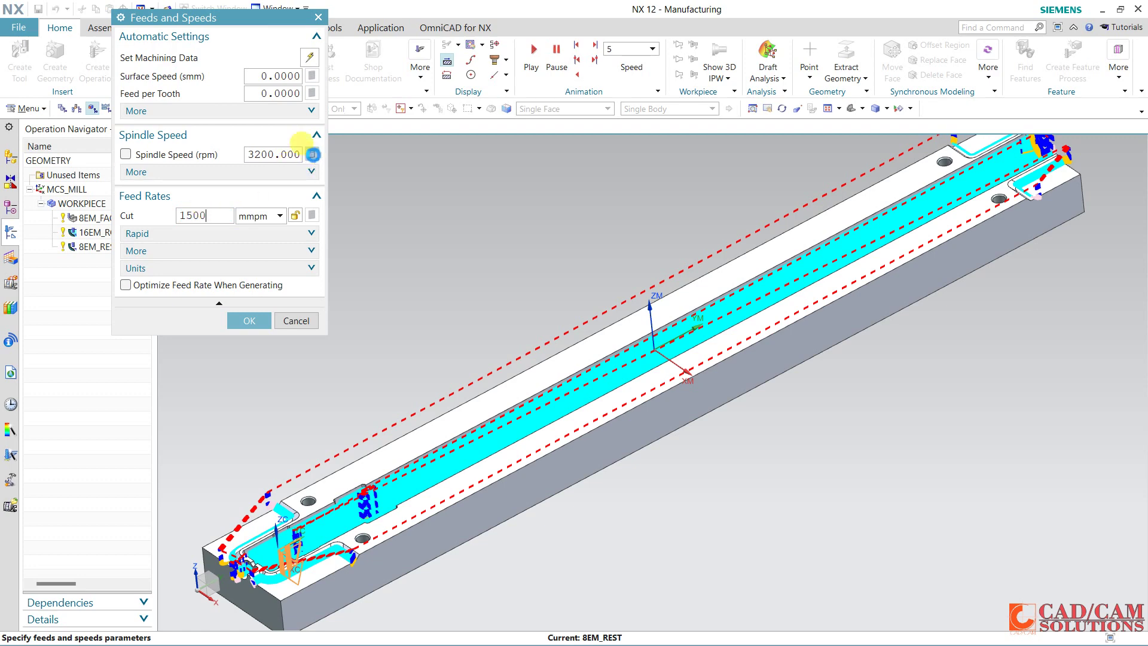
key(Return)
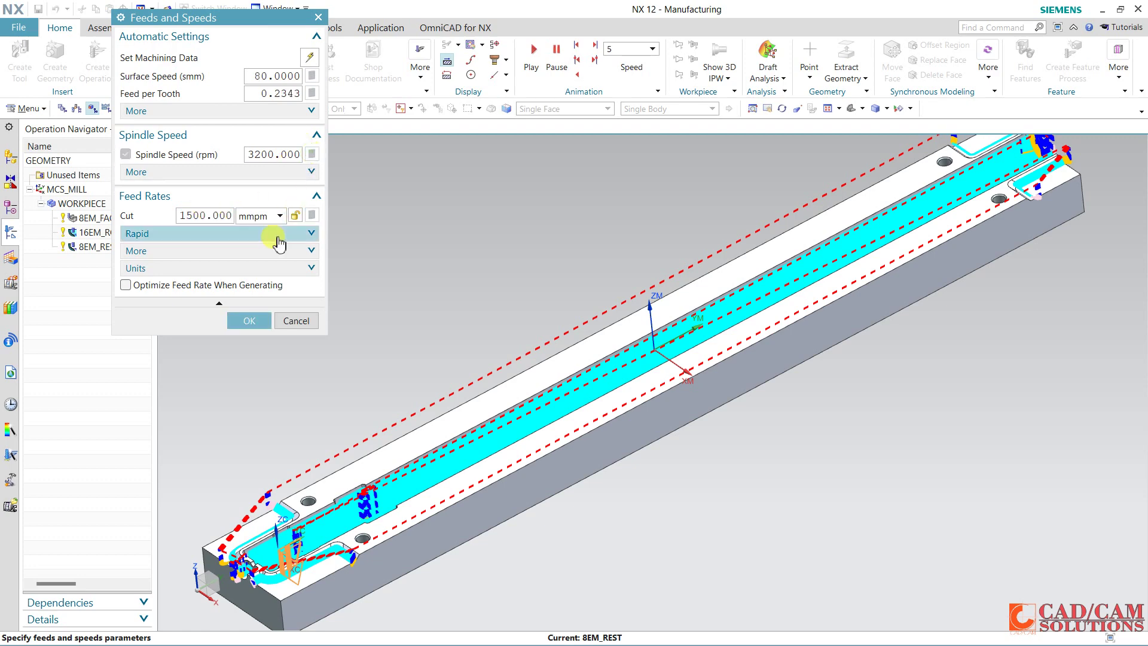
click(249, 321)
click(189, 514)
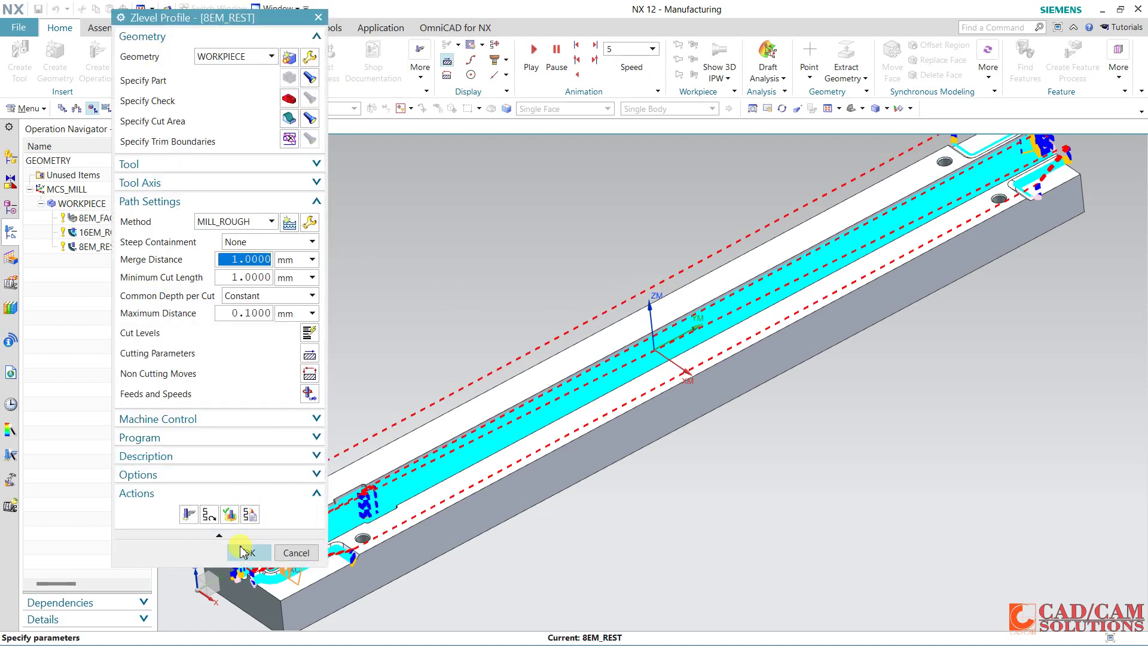
- Open toolpath verification for 8EM_REST and start a material-removal playback
click(229, 514)
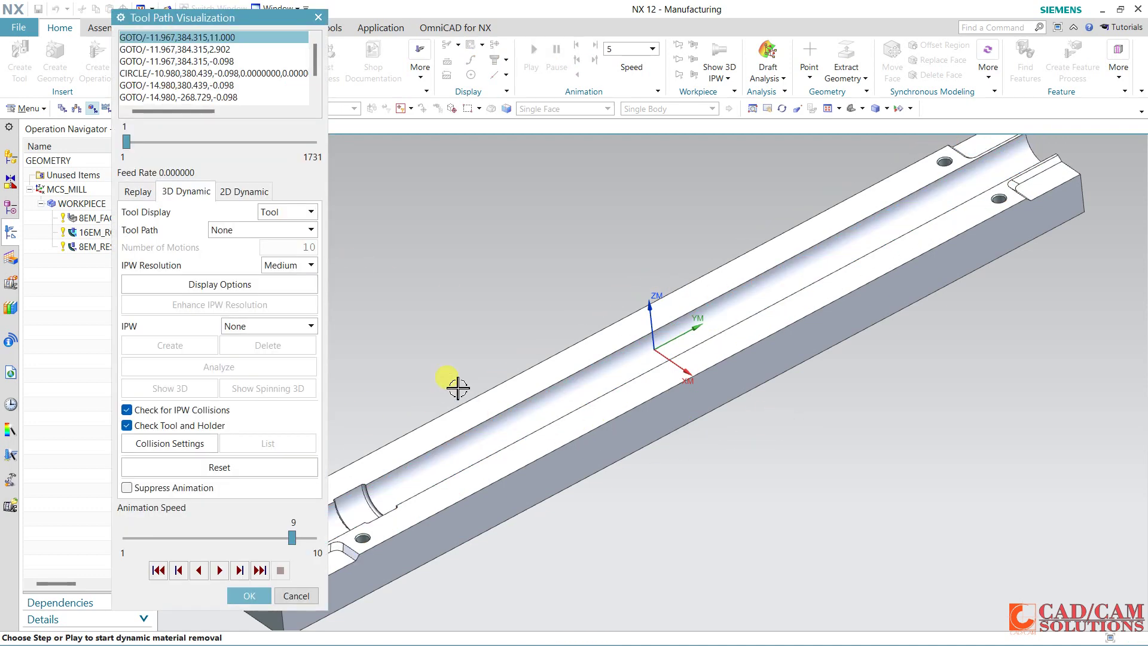
drag(235, 17, 158, 8)
mouse_move(705, 231)
shift+middle_down()
mouse_move(828, 168)
mouse_move(769, 231)
shift+middle_up()
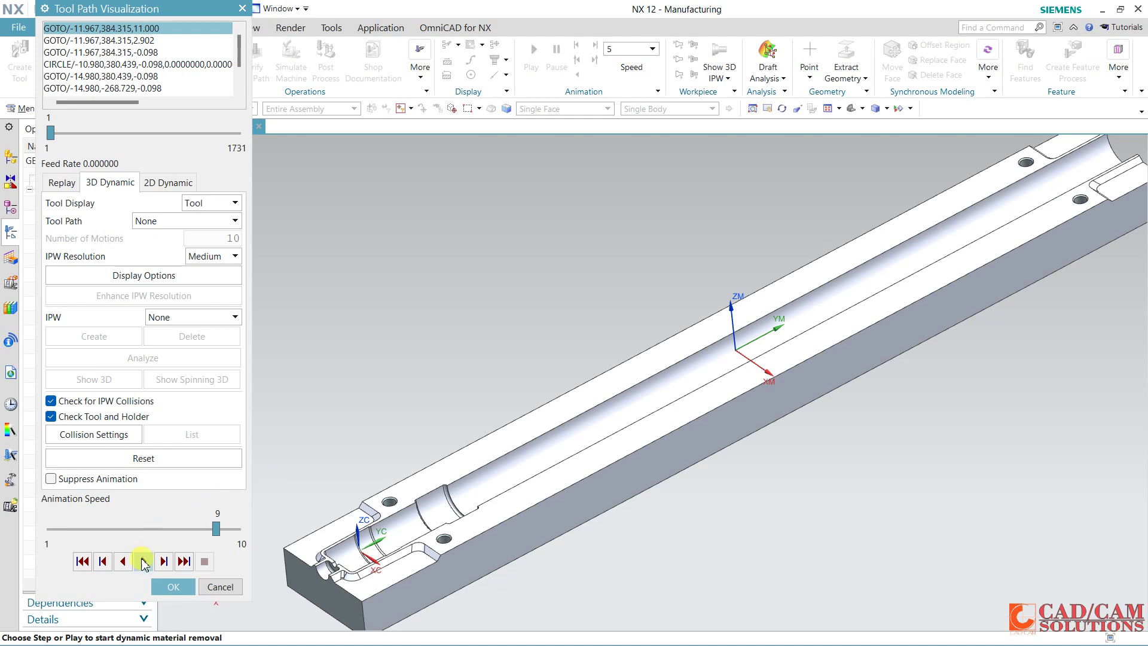
click(144, 562)
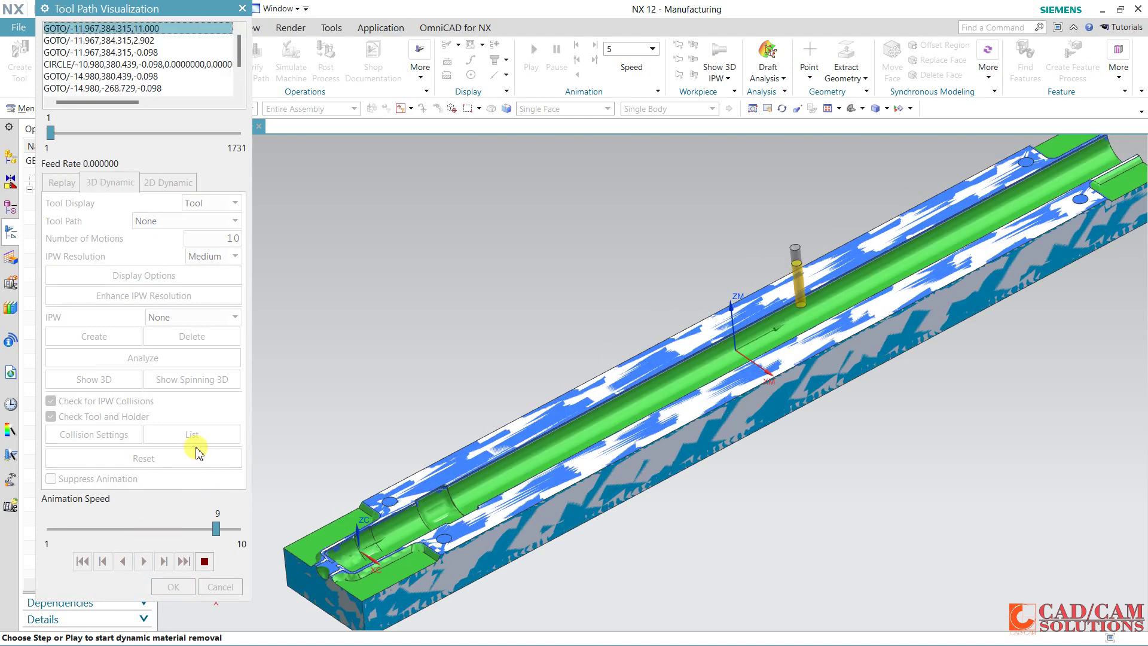
- Reset the simulation and play the 2D dynamic material removal through all 1731 motions
scroll(302, 584, up, 2)
scroll(308, 598, up, 2)
scroll(308, 597, up, 1)
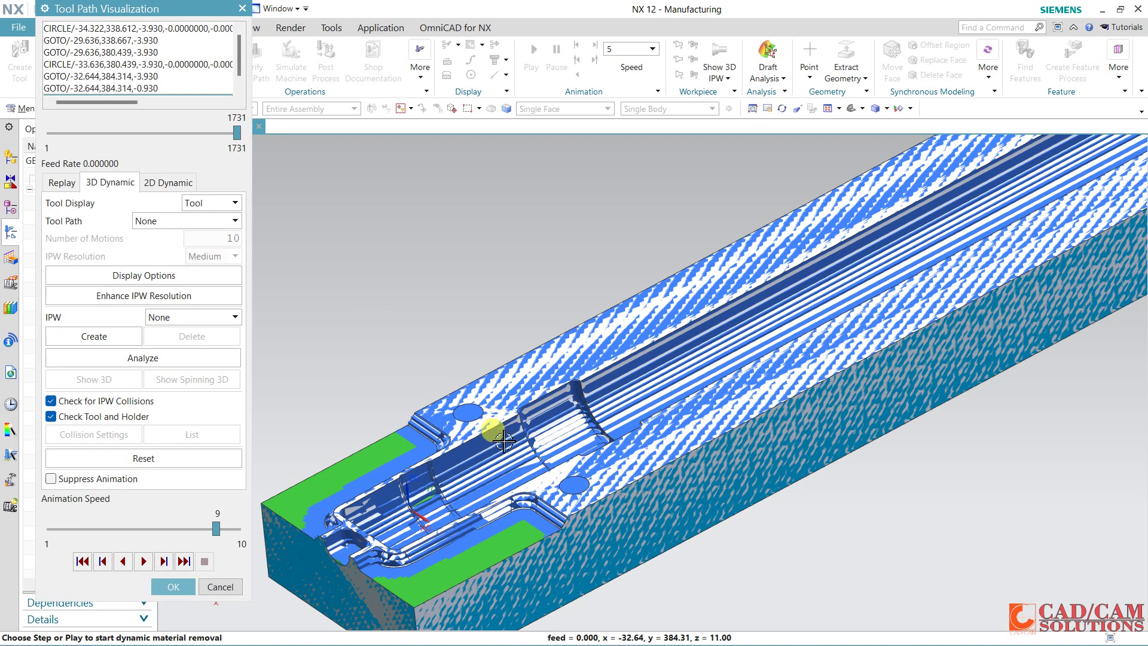
scroll(503, 441, down, 2)
scroll(504, 440, down, 1)
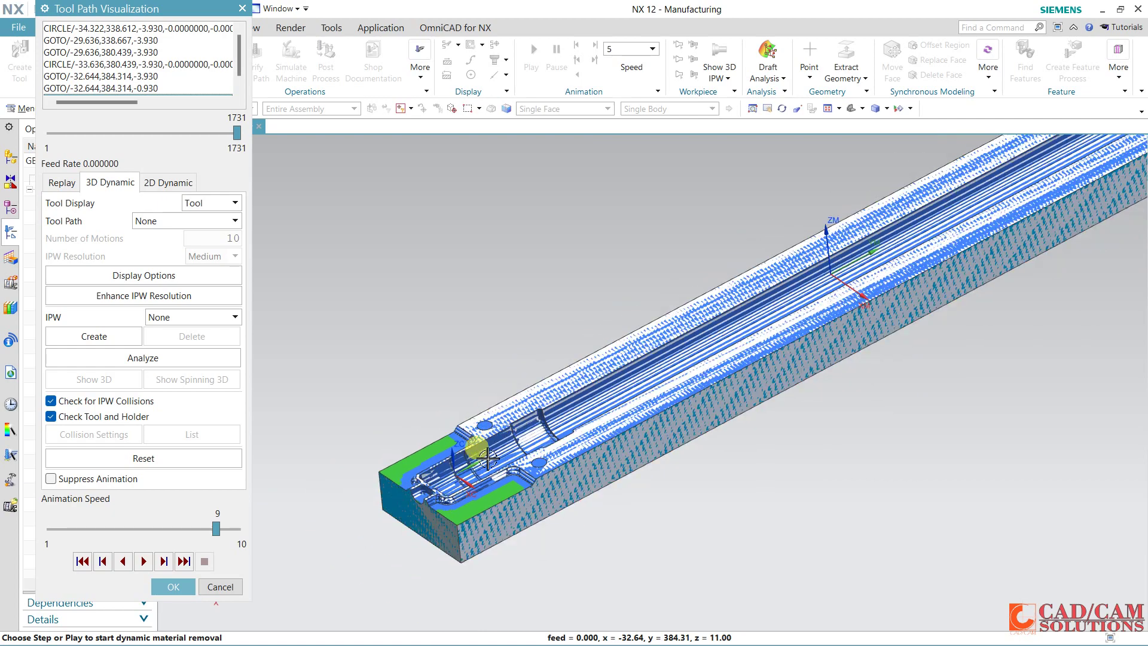
scroll(494, 486, up, 2)
scroll(501, 480, down, 1)
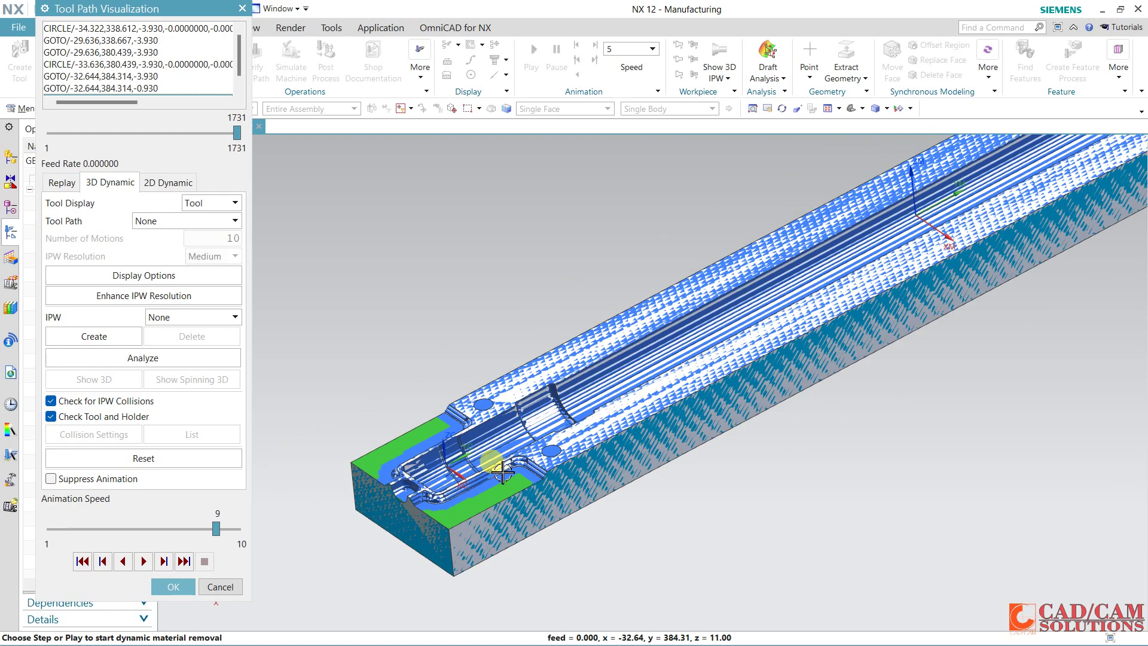
scroll(505, 473, down, 1)
scroll(509, 464, down, 1)
scroll(515, 457, down, 1)
scroll(511, 478, up, 2)
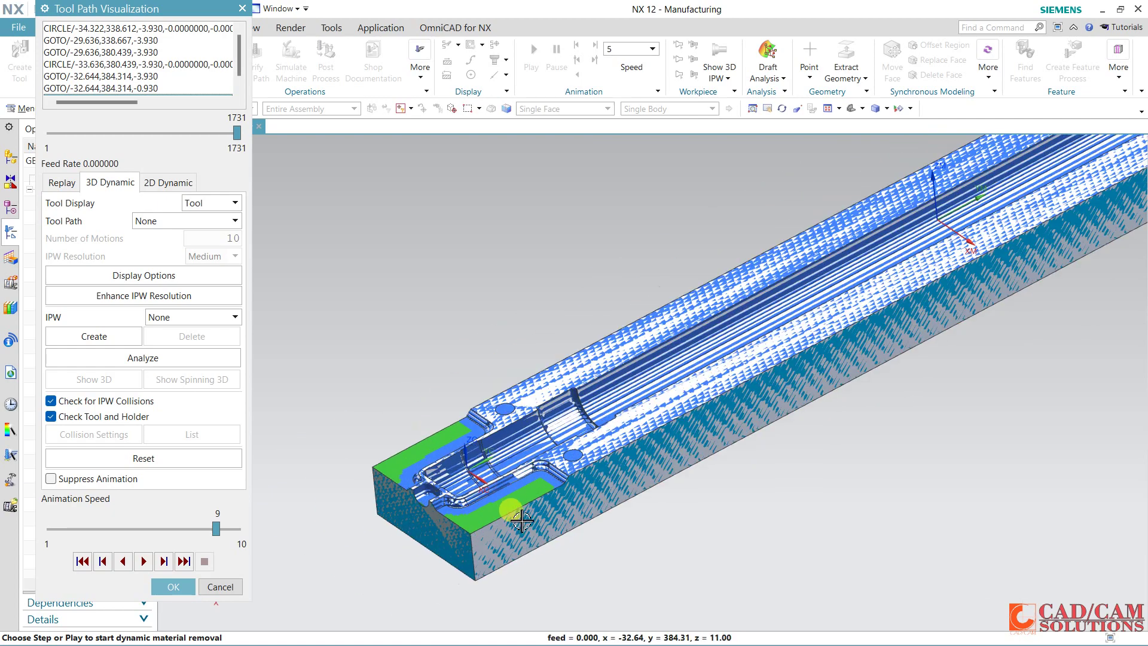
scroll(511, 502, up, 1)
click(172, 189)
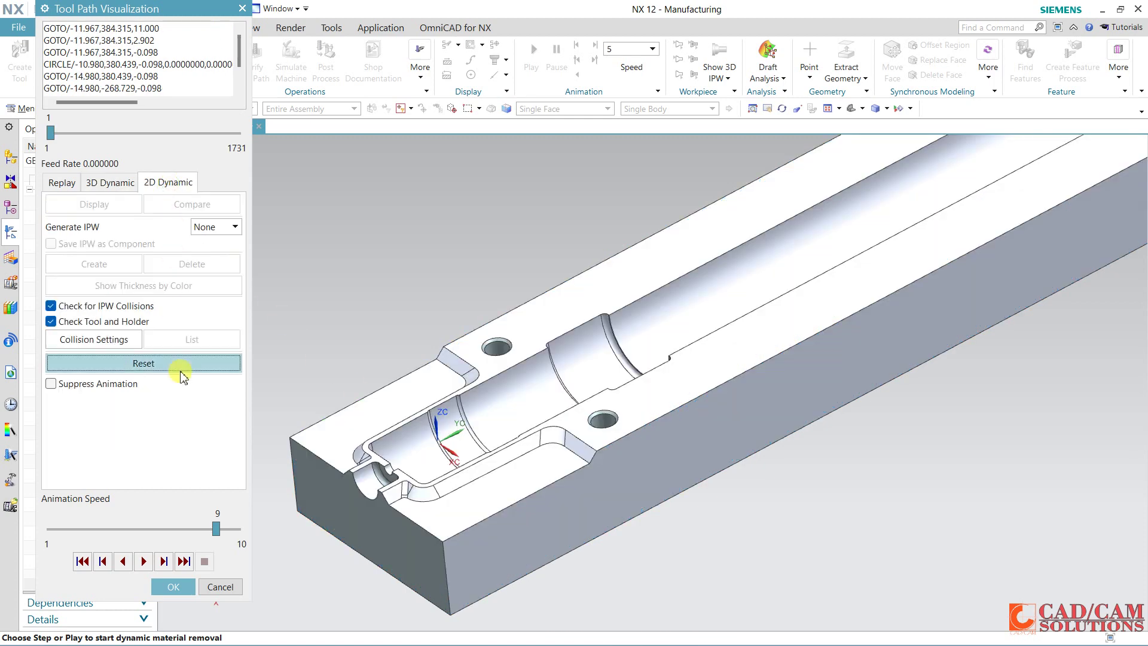
click(145, 561)
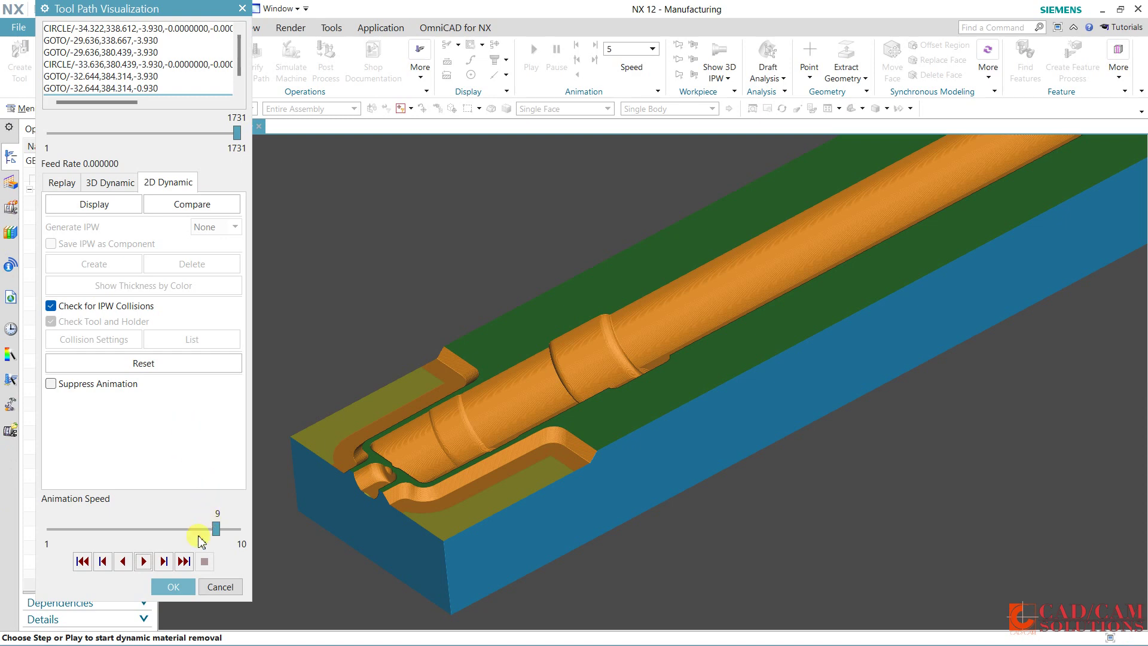
- Close the verification and accept the 8EM_REST Zlevel Profile operation
click(182, 592)
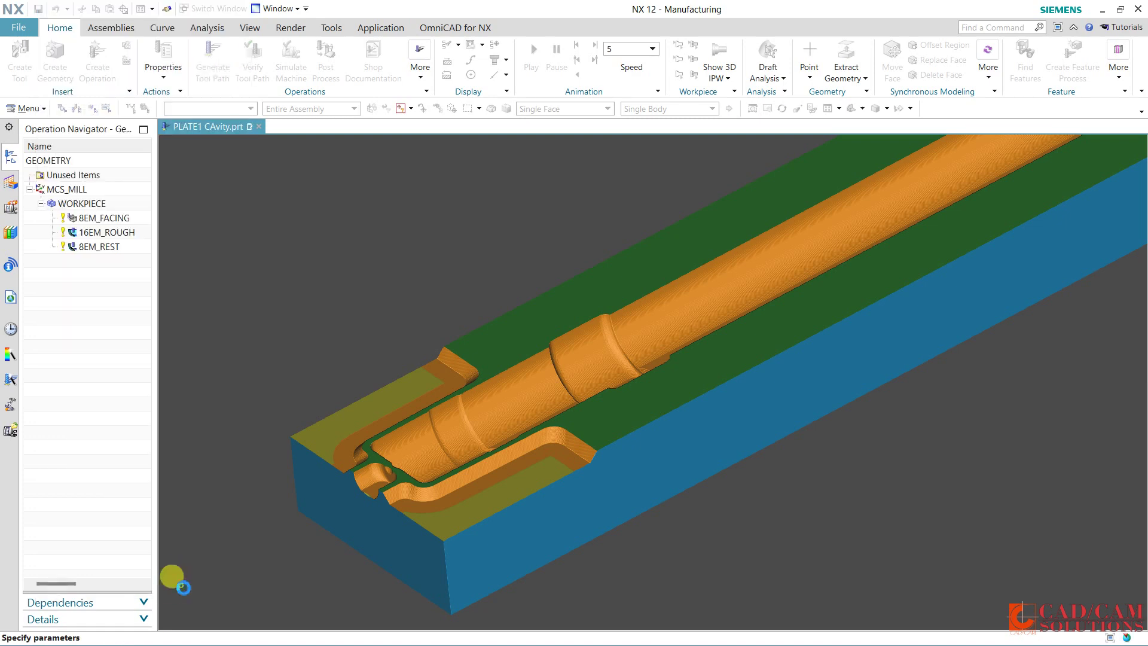
click(173, 543)
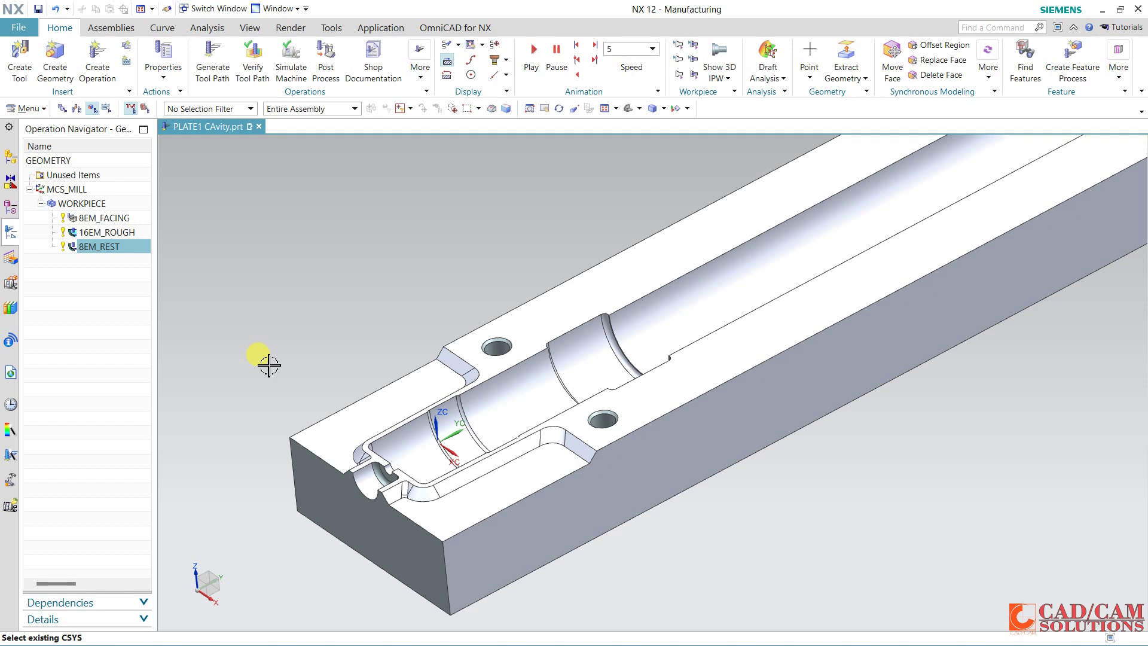
scroll(268, 365, down, 2)
scroll(267, 362, down, 2)
mouse_move(371, 303)
shift+middle_down()
mouse_move(536, 249)
mouse_move(514, 339)
shift+middle_up()
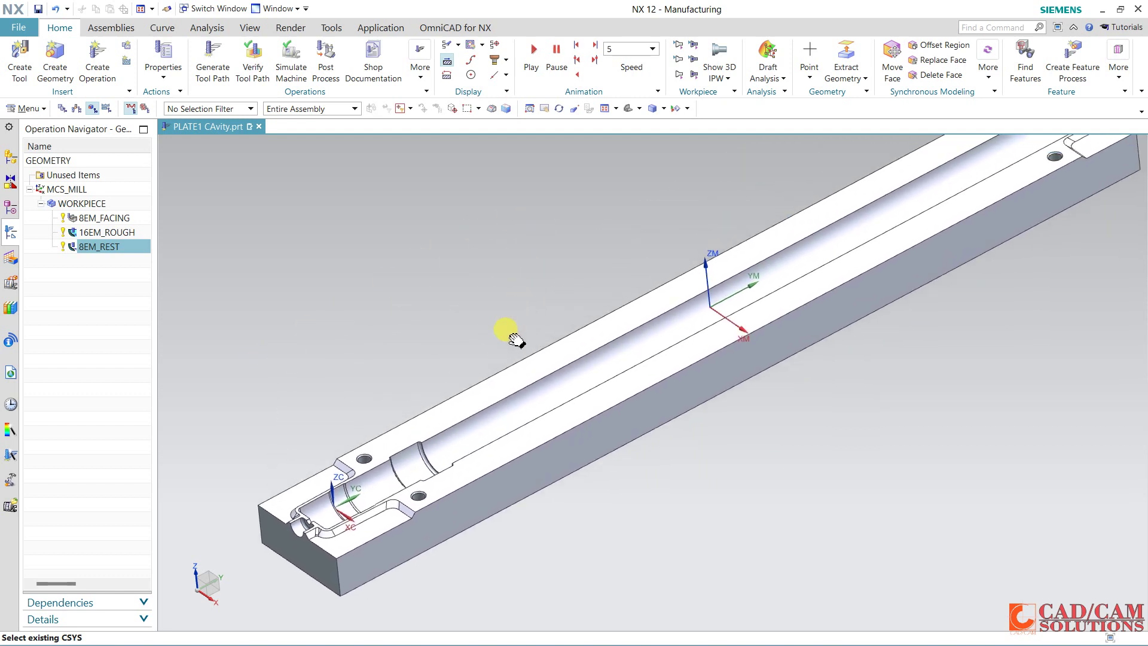
scroll(485, 291, down, 1)
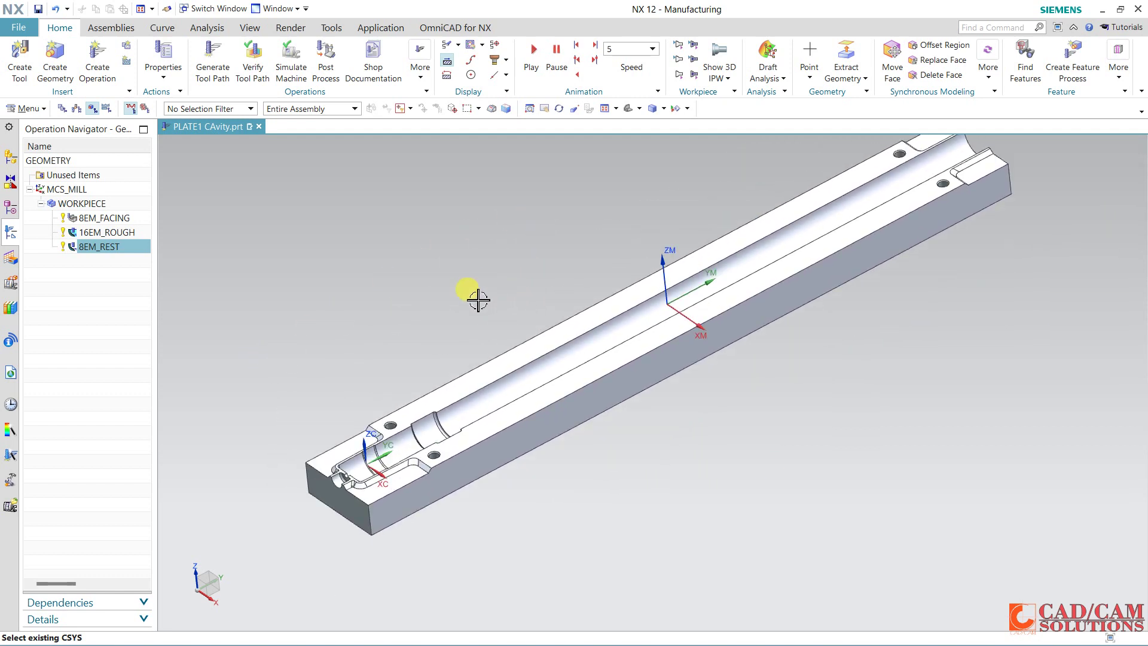
- Create a mill_planar FLOOR_WALL operation using the MILL_FINISH method
click(99, 83)
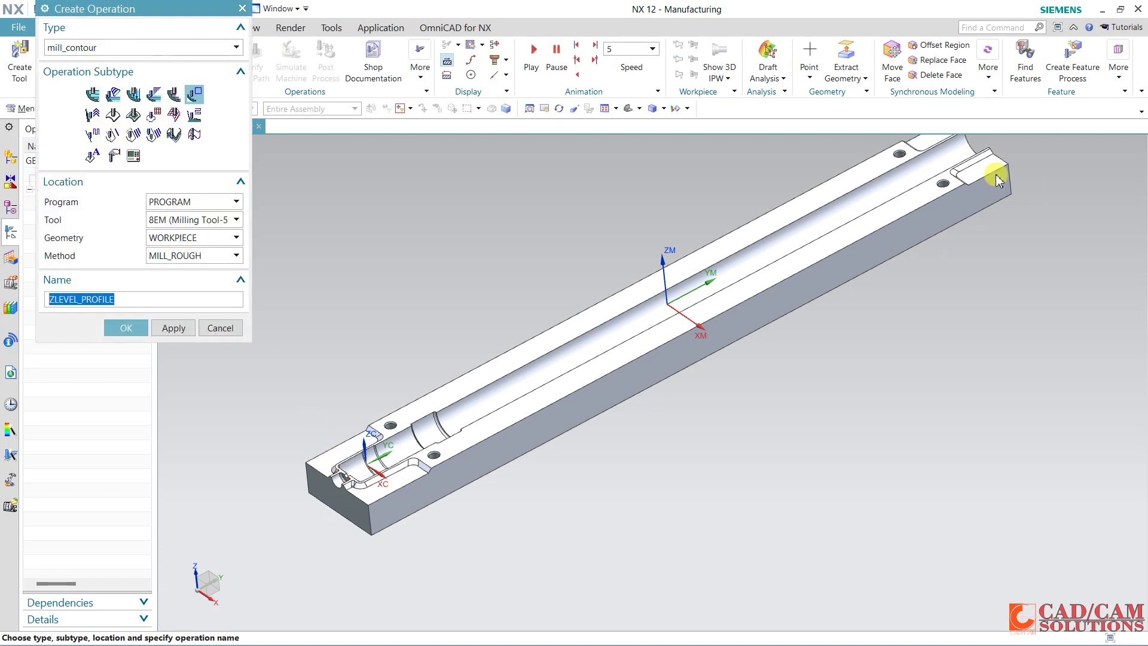
click(120, 47)
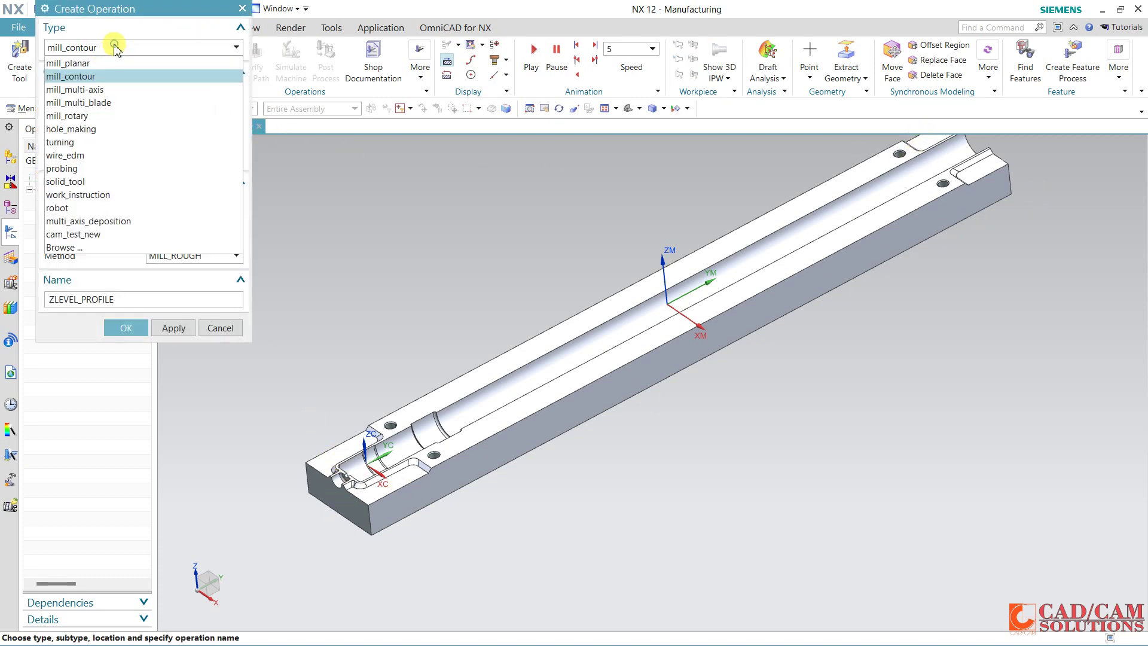
click(72, 60)
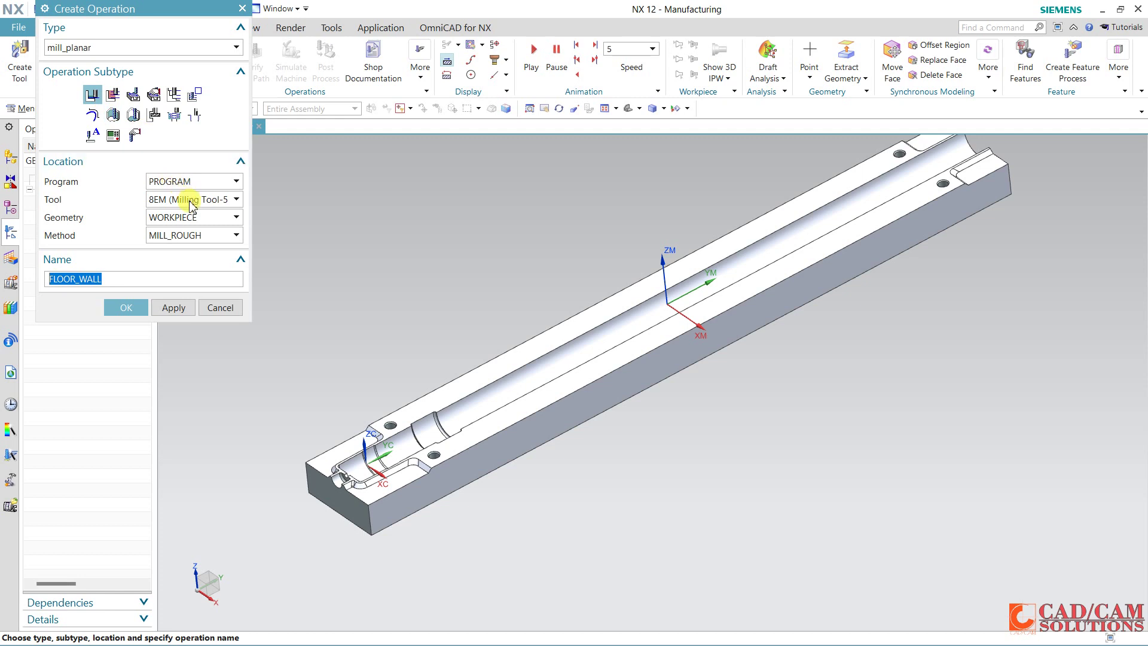
click(194, 236)
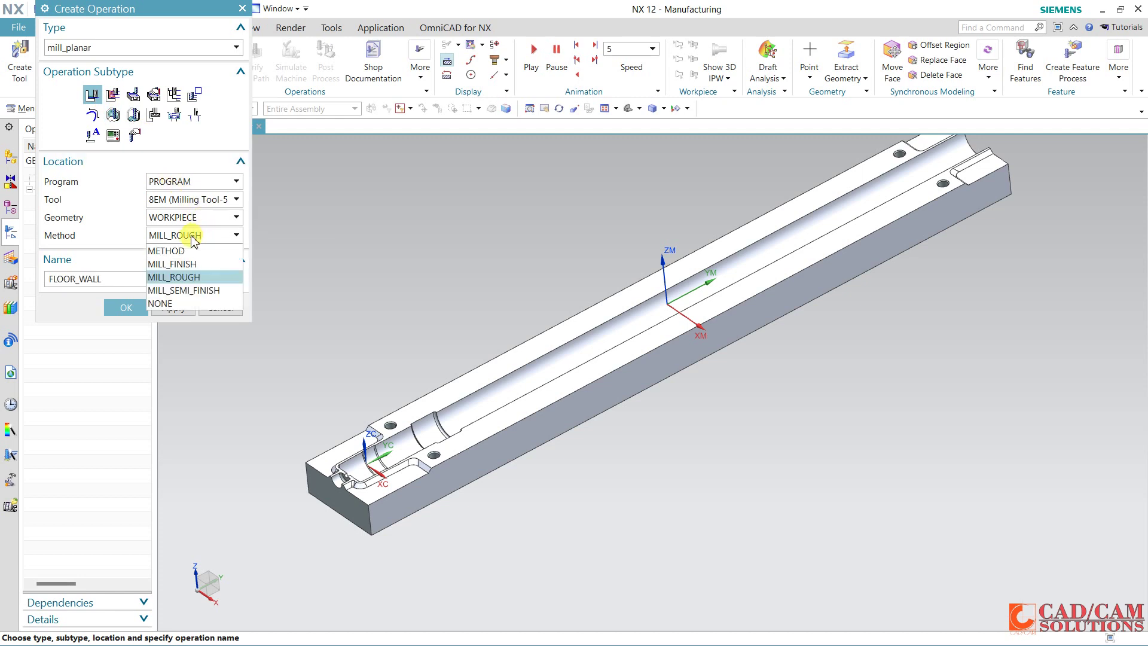
click(193, 266)
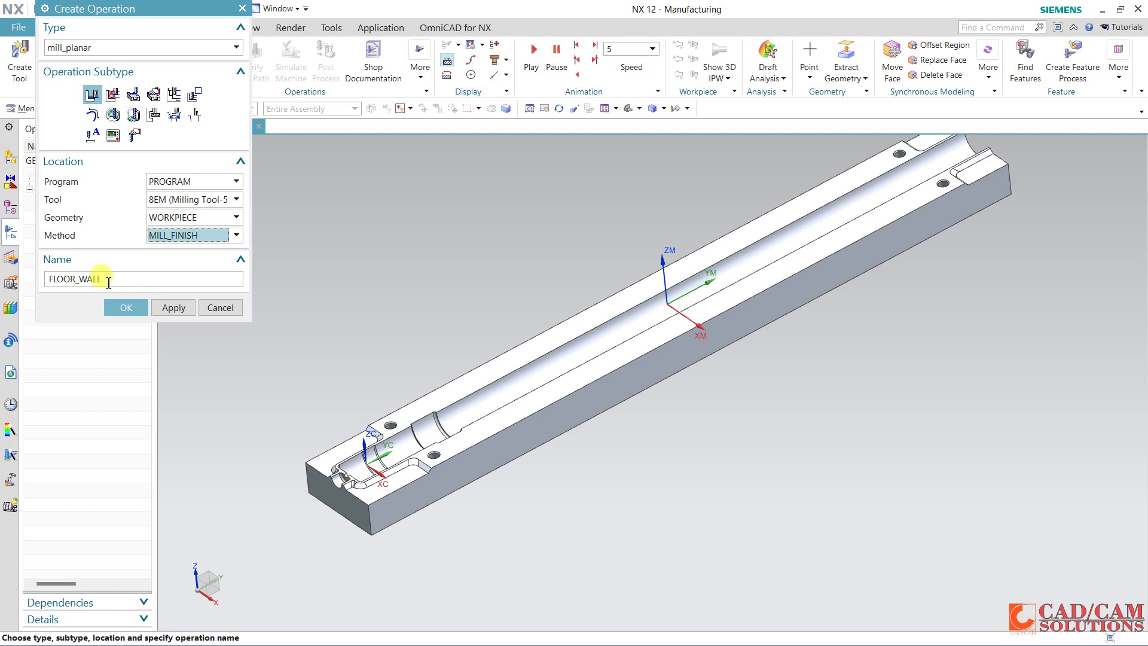
click(109, 281)
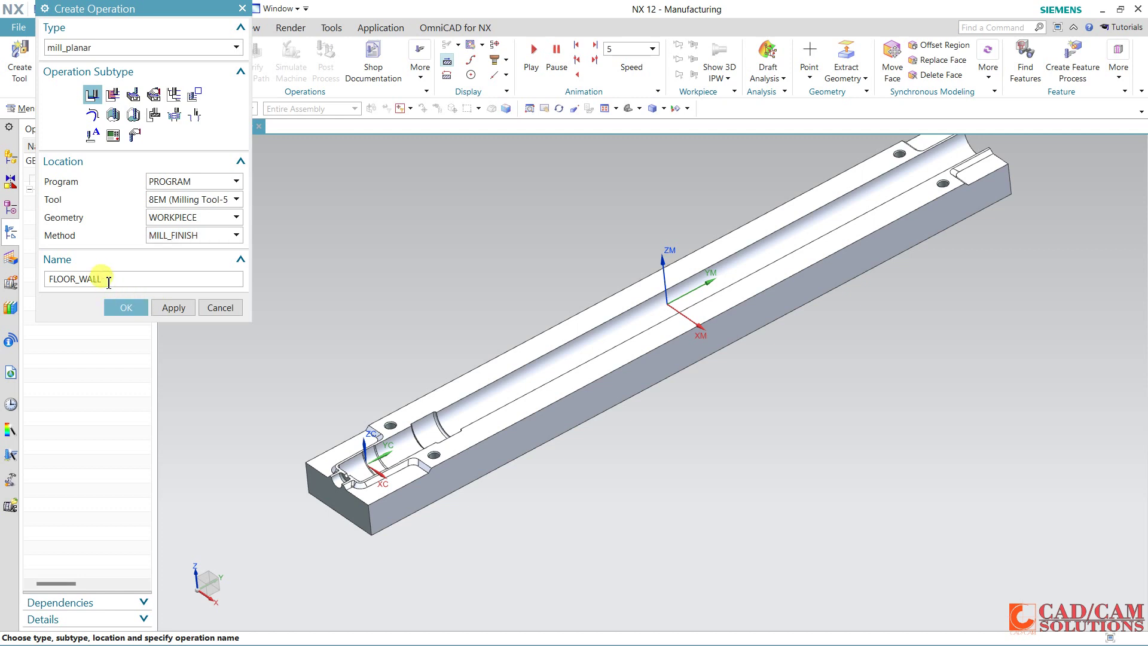
click(126, 309)
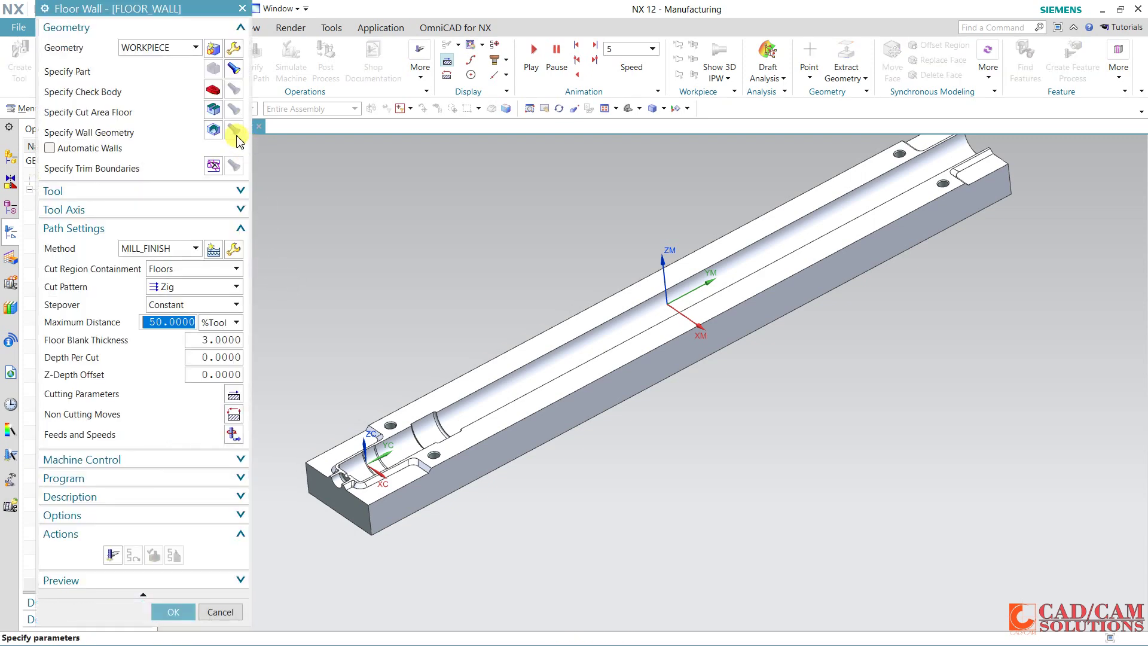
- Select the plate top, left pocket floor, right raised face and far-end strip as cut floors
click(214, 109)
click(316, 445)
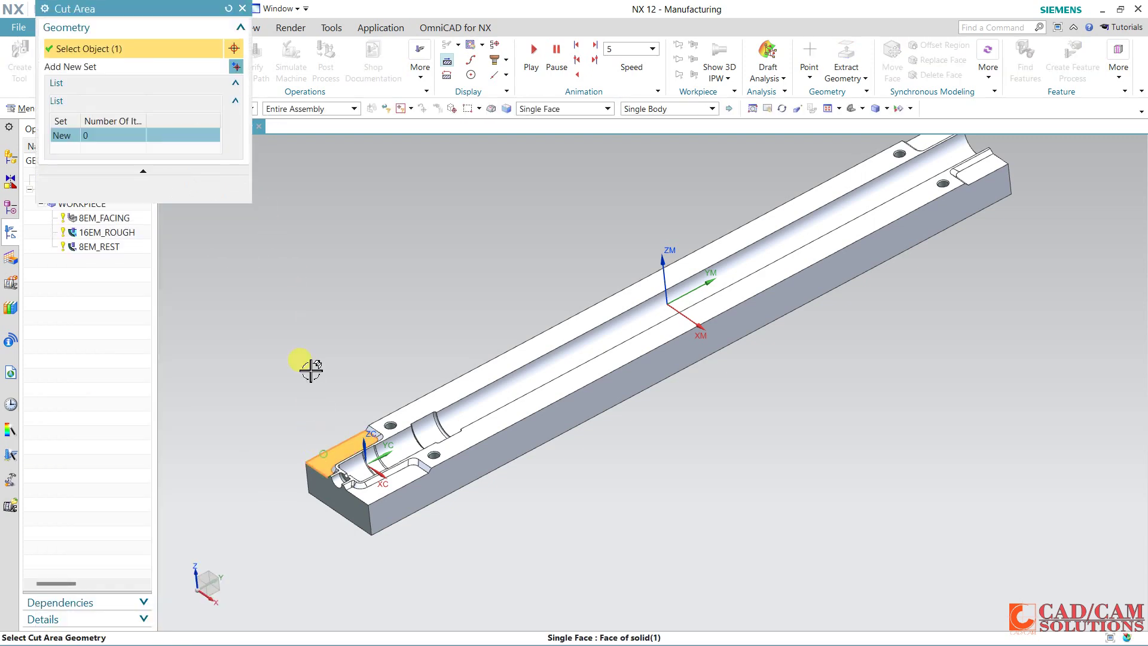
click(236, 67)
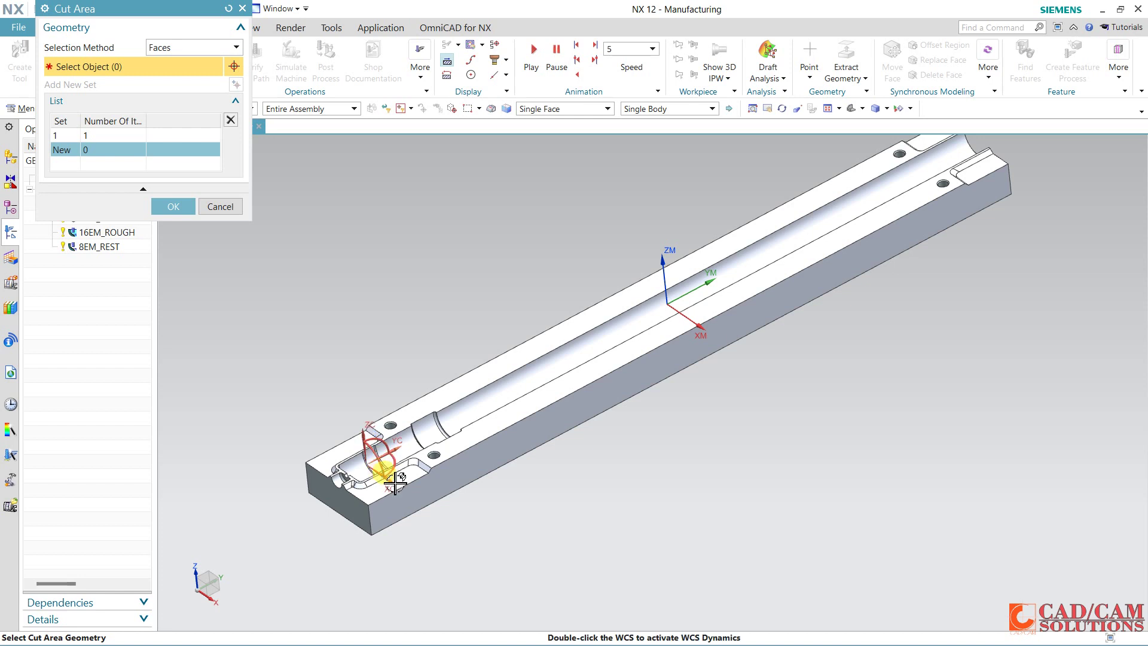
click(406, 478)
middle_click(942, 281)
click(992, 167)
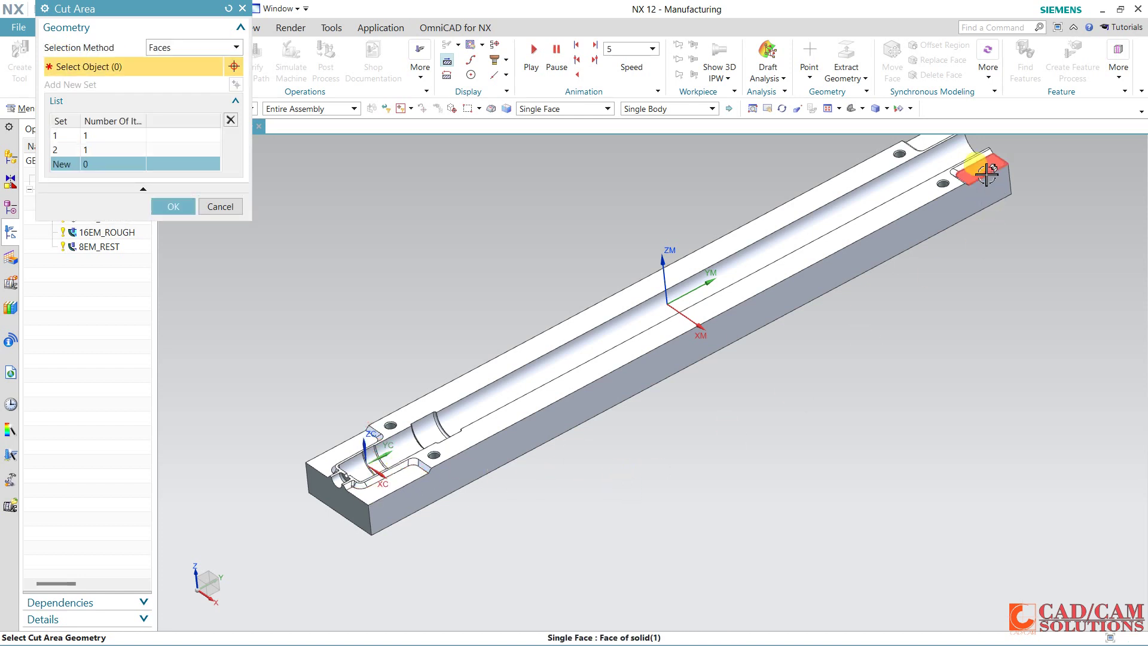
middle_click(969, 287)
click(912, 141)
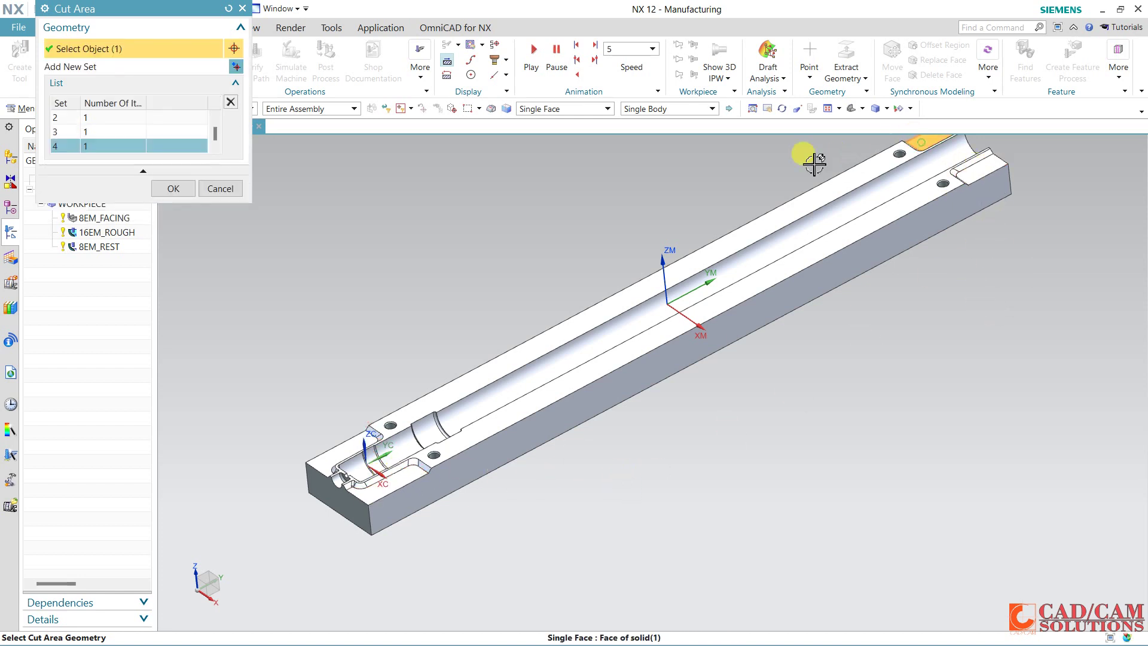
click(179, 189)
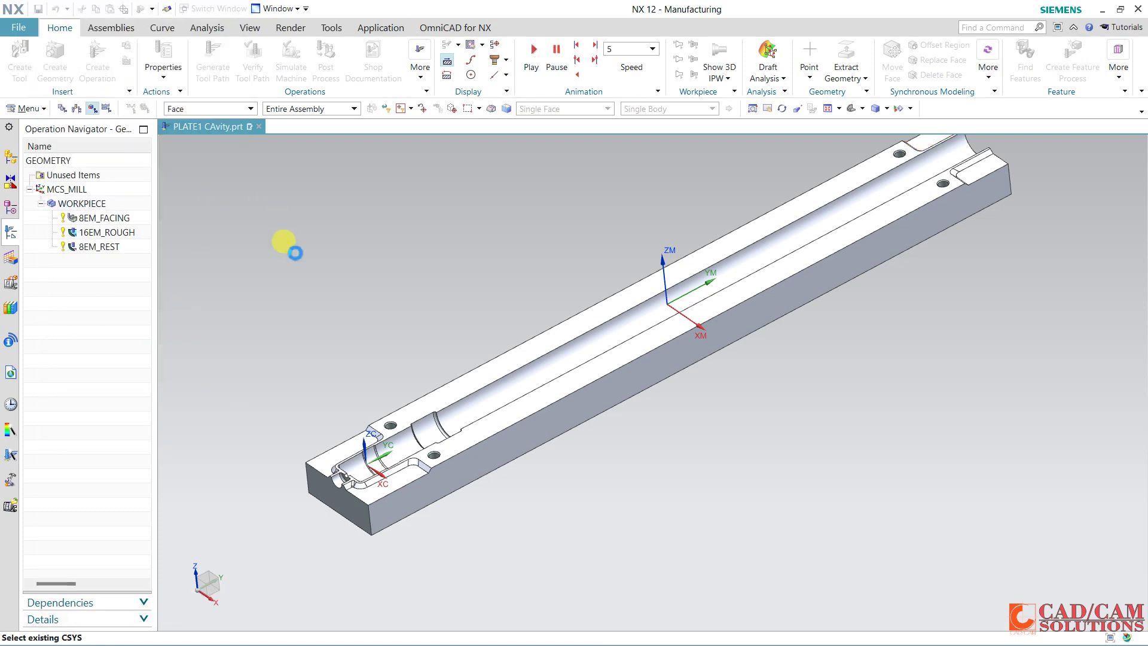
- Use a Follow Part pattern with automatic walls and generate the FLOOR_WALL toolpath
click(204, 286)
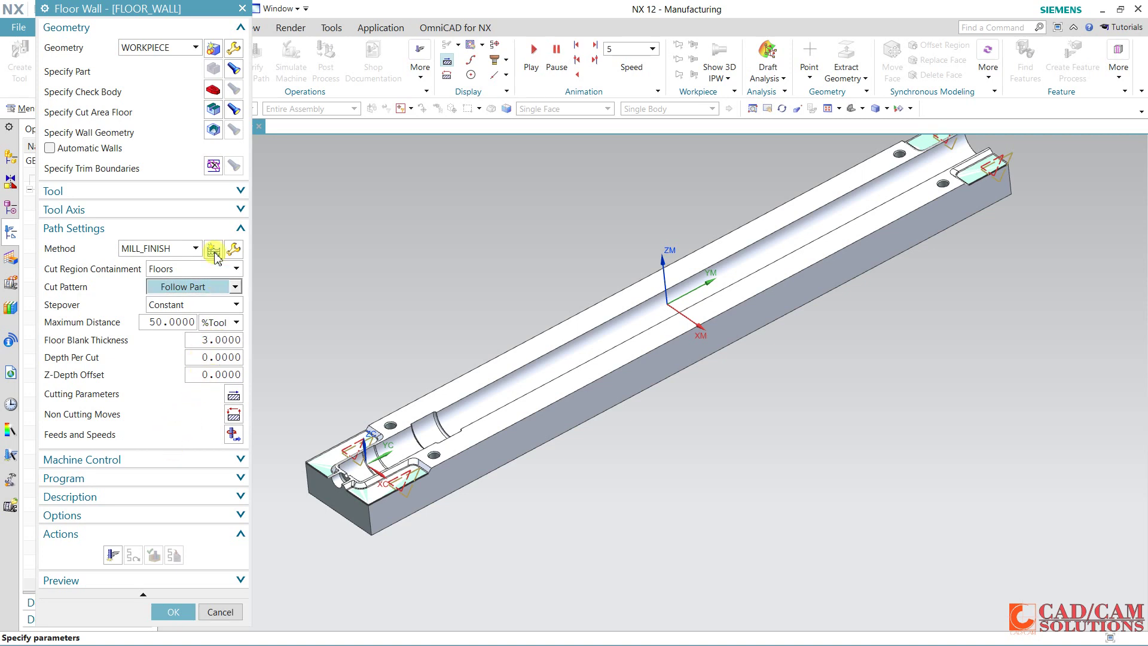
click(51, 148)
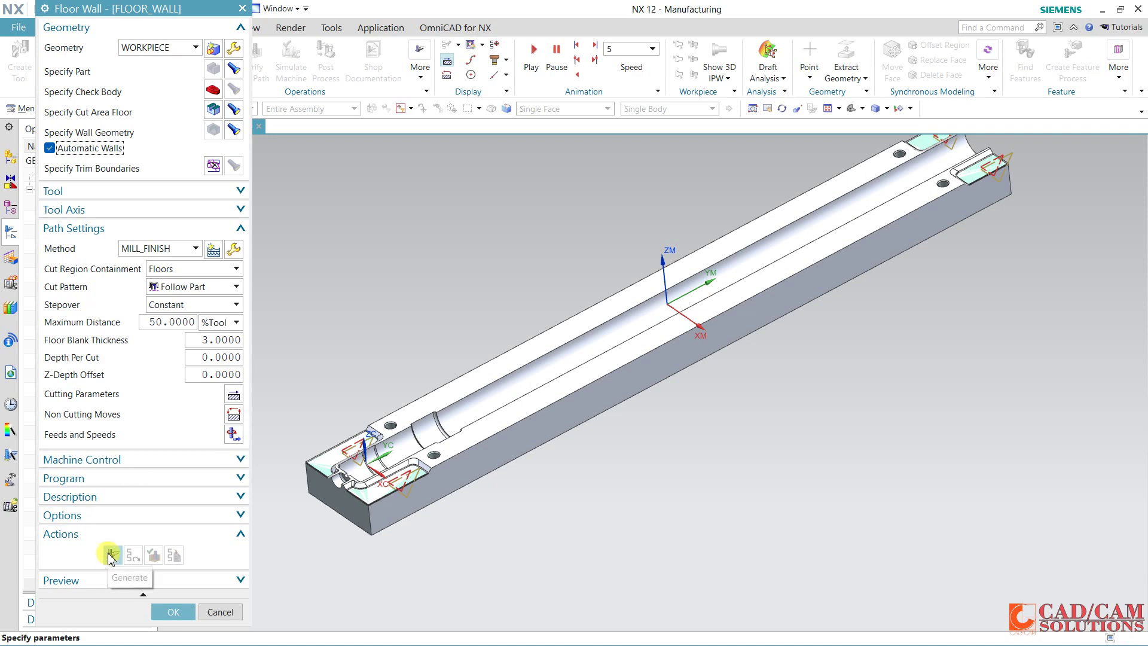
click(113, 555)
middle_click(369, 535)
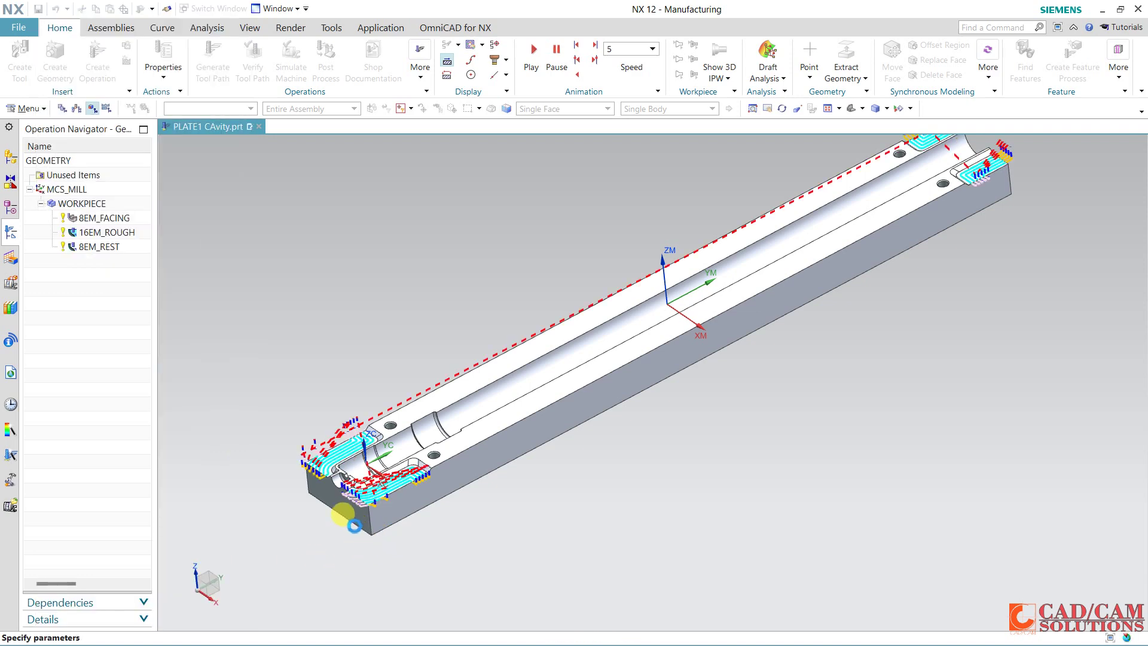
click(154, 559)
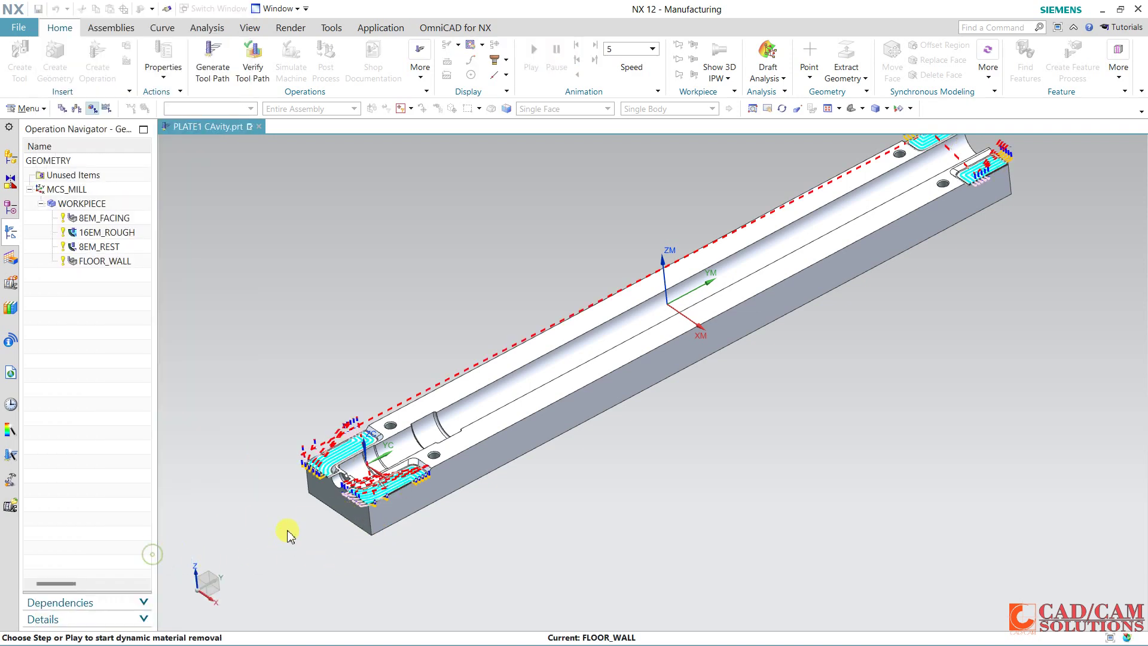
scroll(293, 505, up, 3)
scroll(295, 503, up, 4)
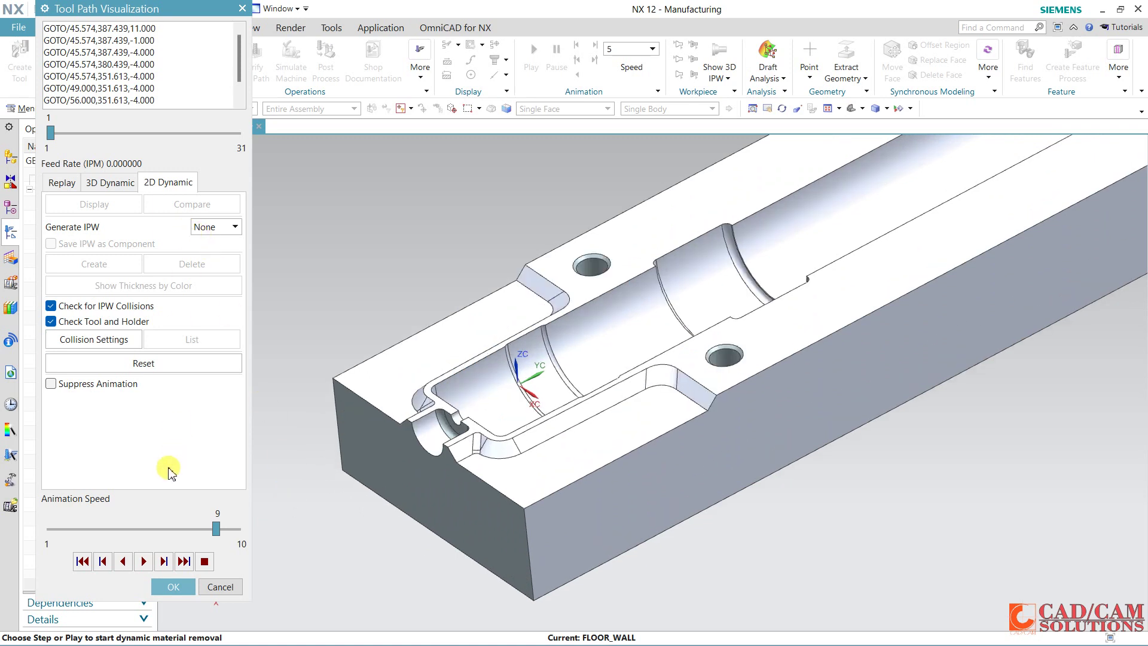
- Play FLOOR_WALL's 2D dynamic simulation at slower speed through 31 motions, then accept the operation
click(169, 529)
click(143, 561)
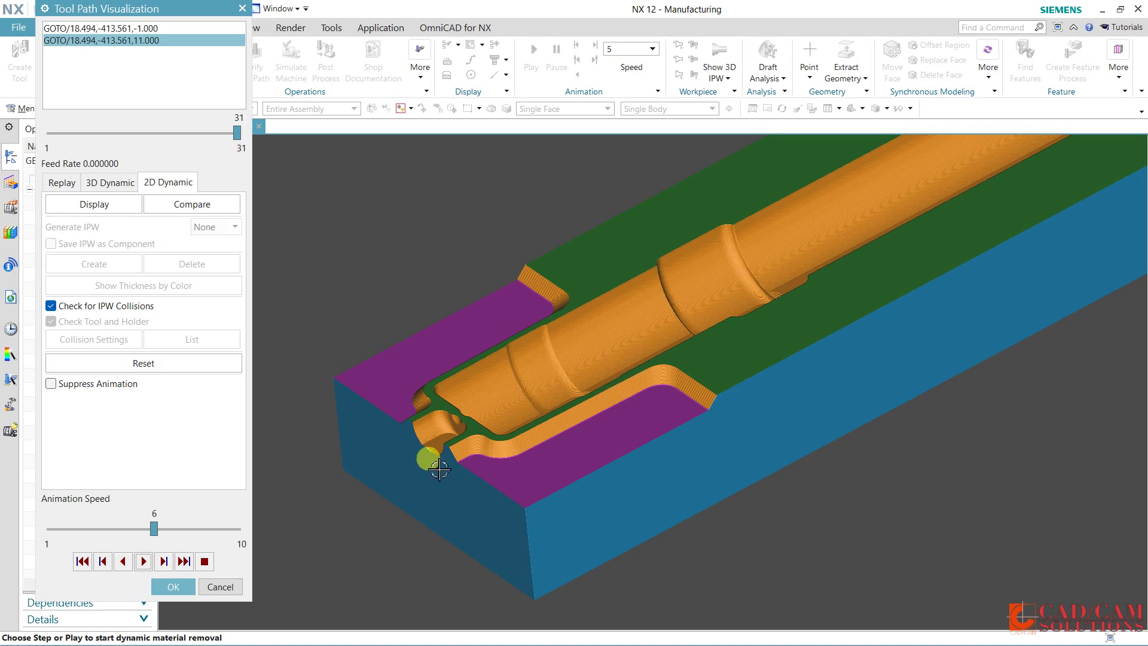
click(173, 587)
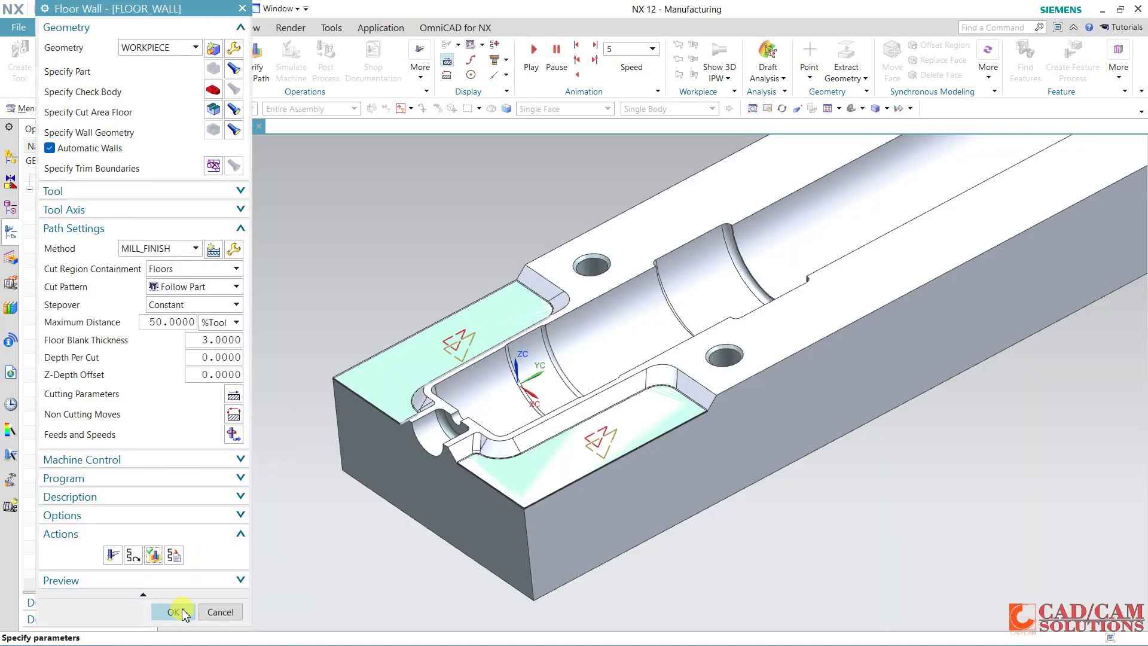
click(183, 613)
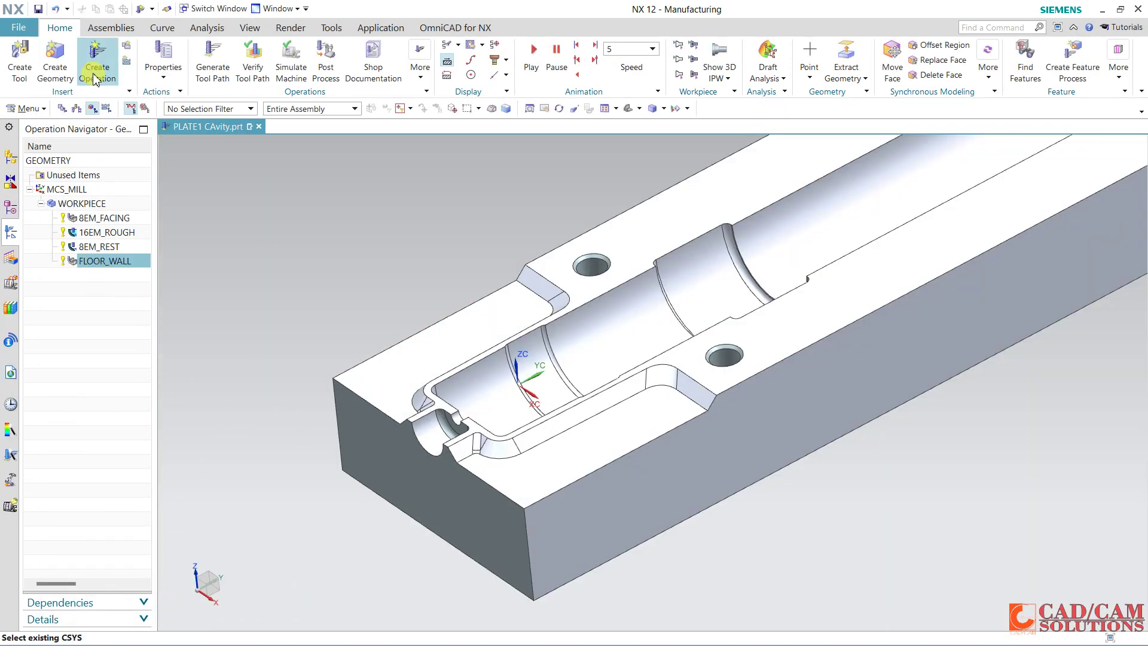
- Create a BALL_MILL tool with 8 mm ball diameter, 40 flute length and 55 length
click(20, 60)
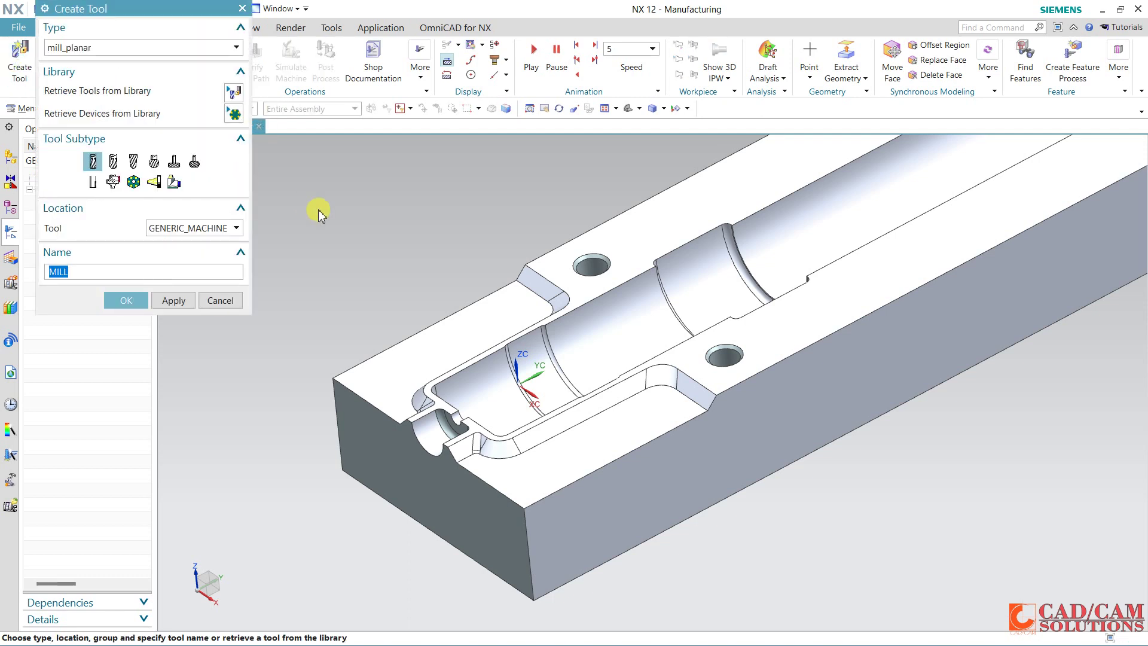
click(134, 162)
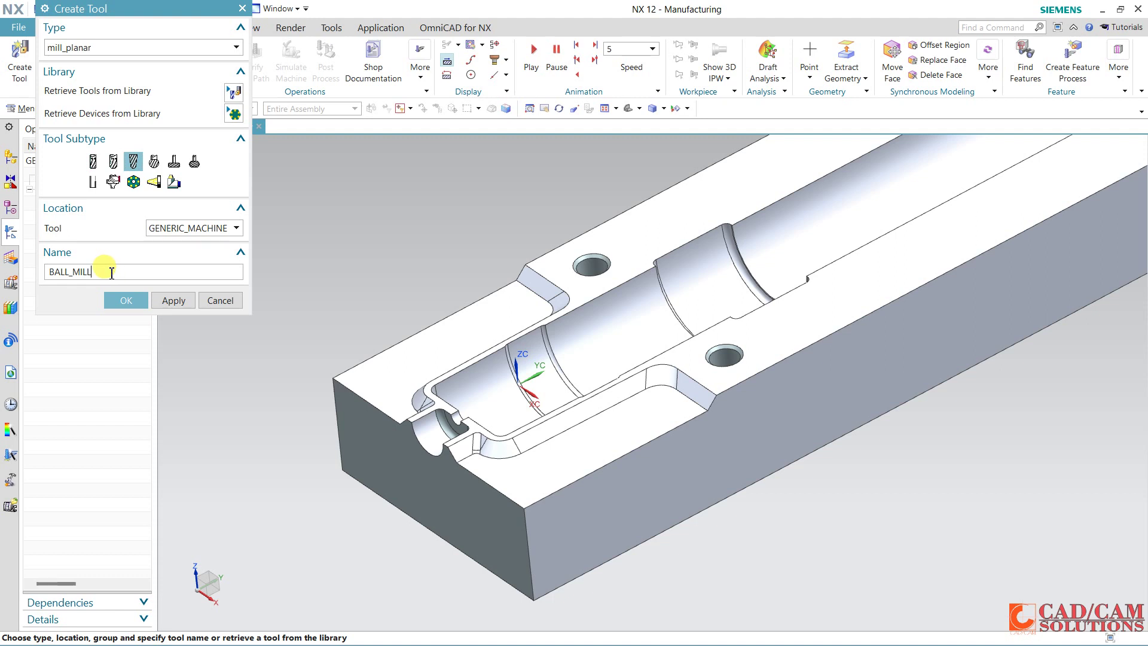
key(Return)
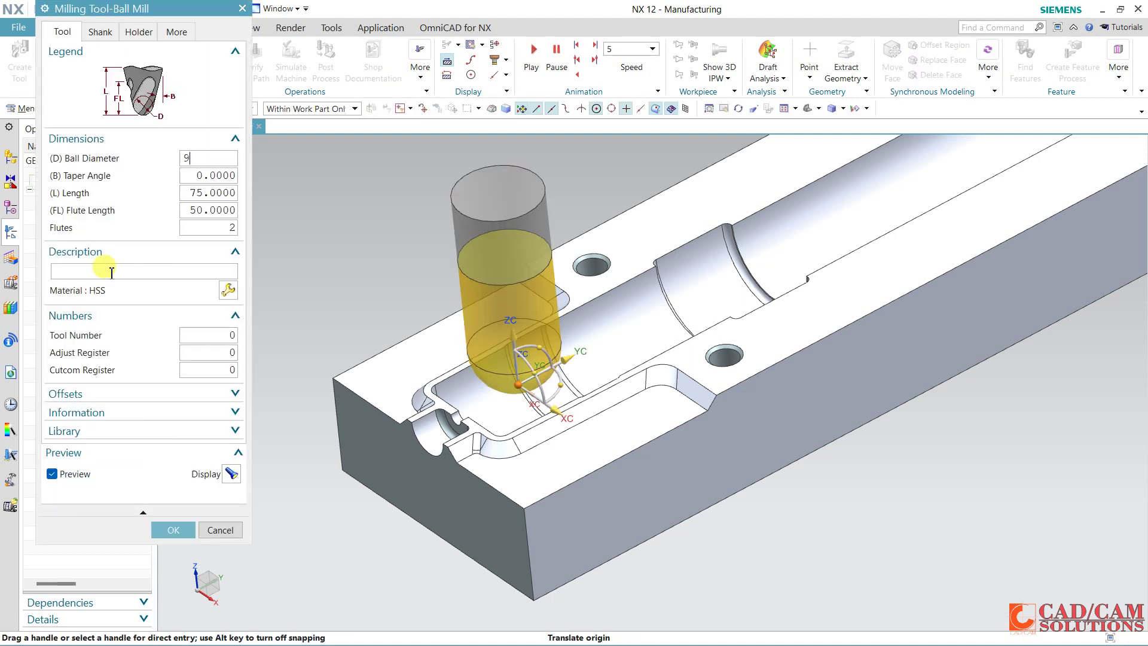
click(111, 271)
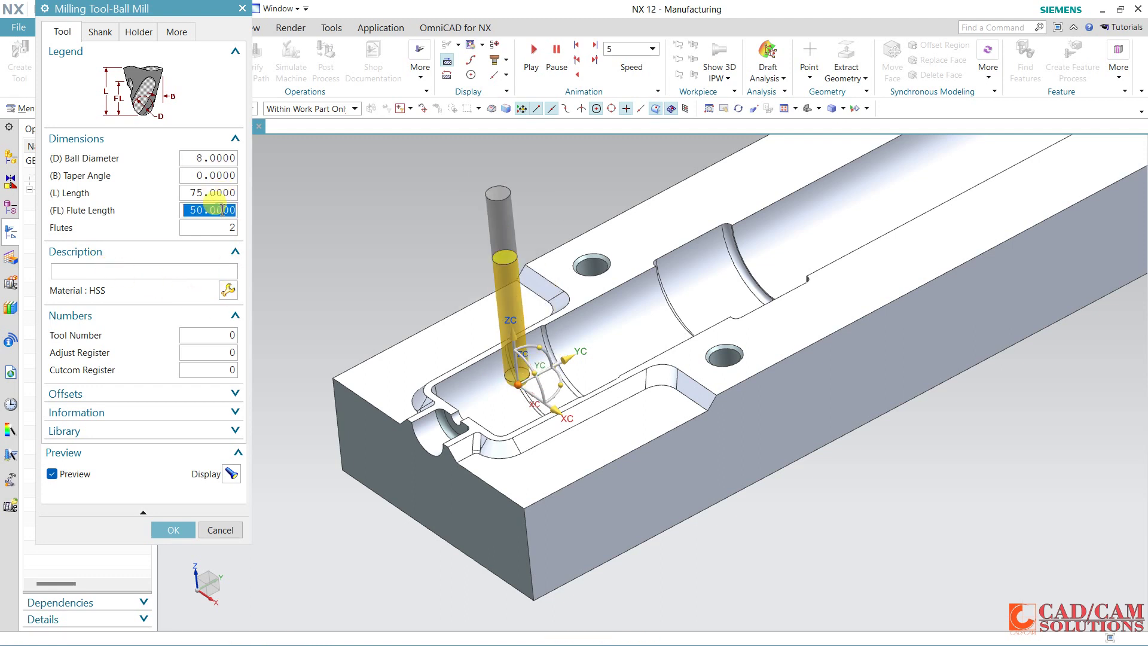
text(40)
click(222, 194)
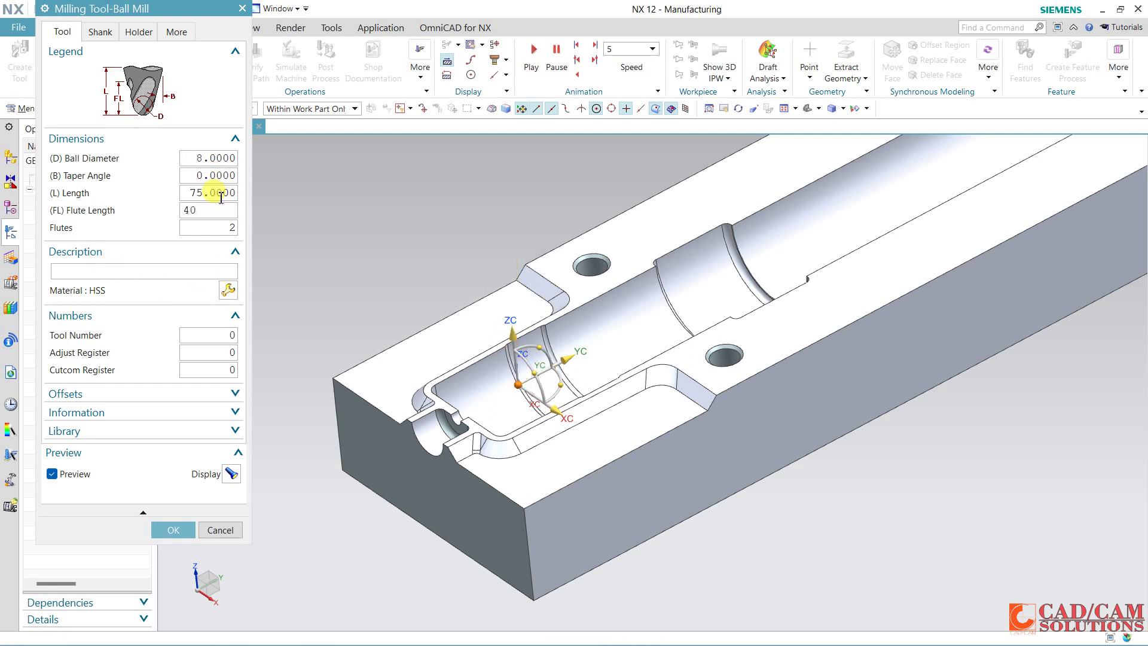
text(5)
click(220, 194)
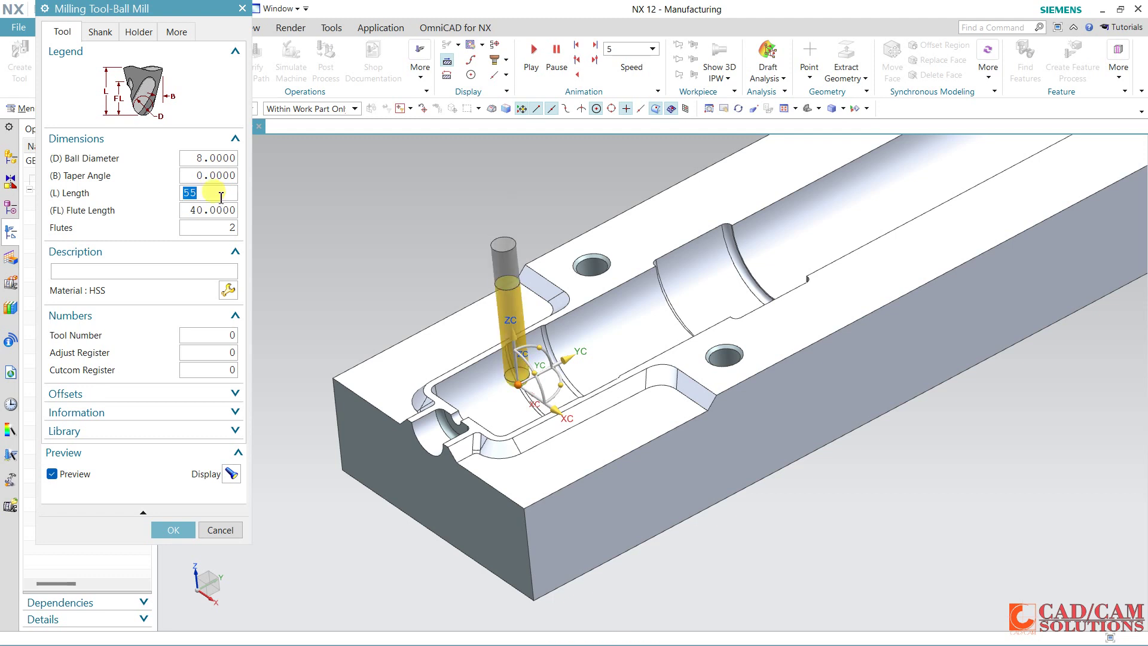
click(173, 529)
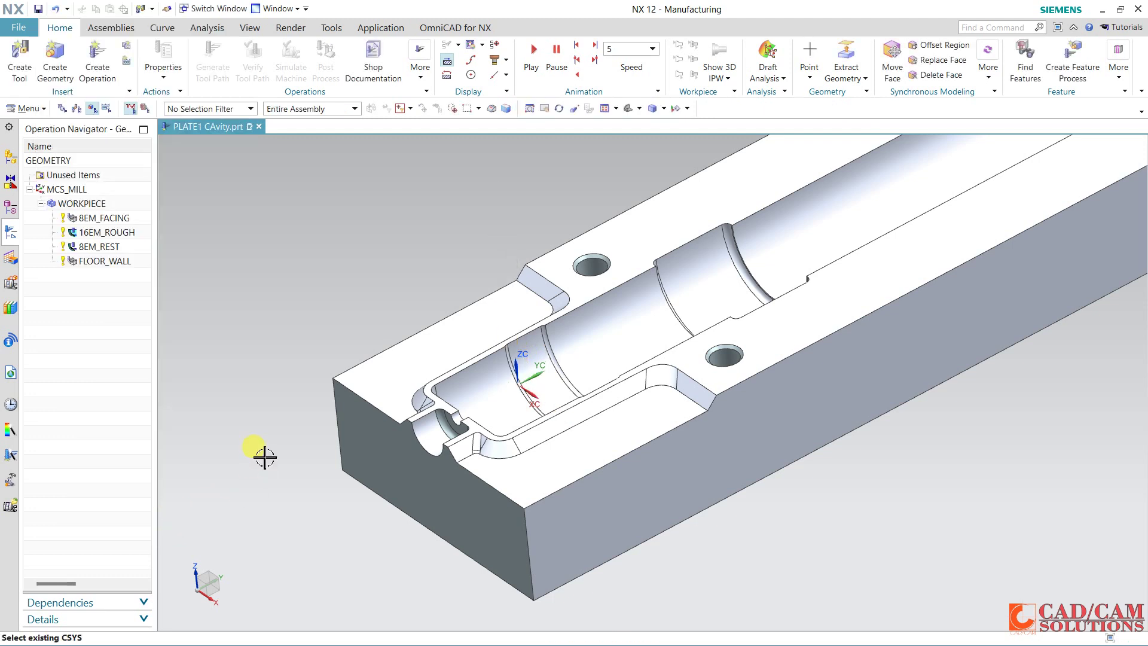
- Create a mill_contour Zlevel Profile operation using tool 8EM, WORKPIECE geometry and MILL_FINISH method
scroll(264, 456, down, 1)
scroll(261, 454, down, 1)
click(97, 60)
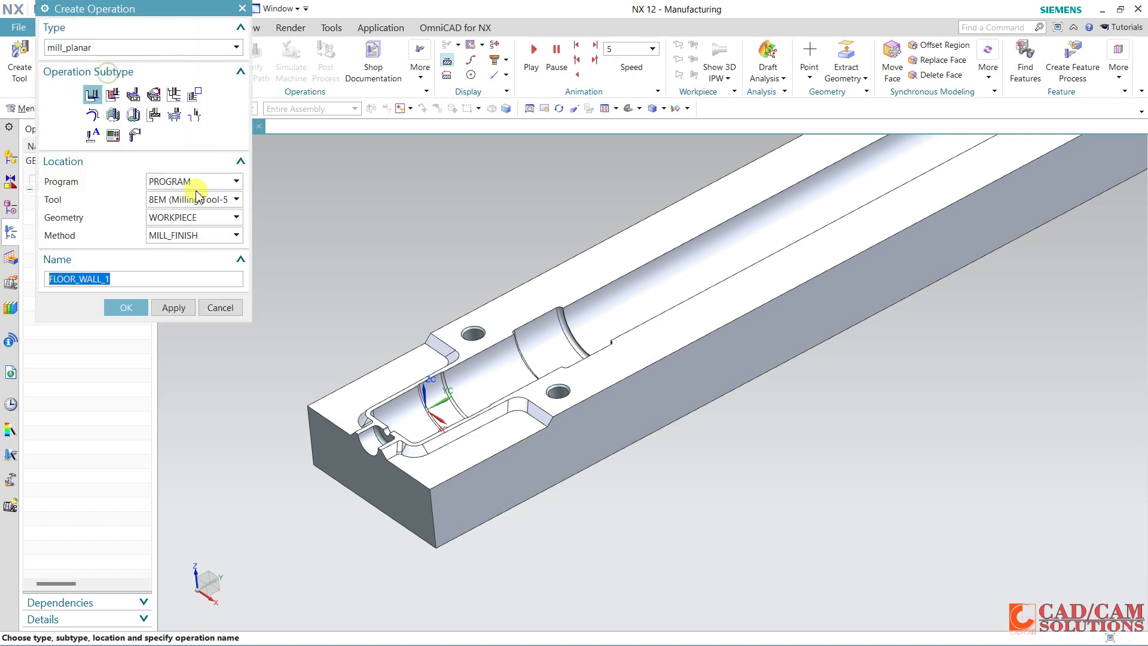
click(203, 48)
click(152, 73)
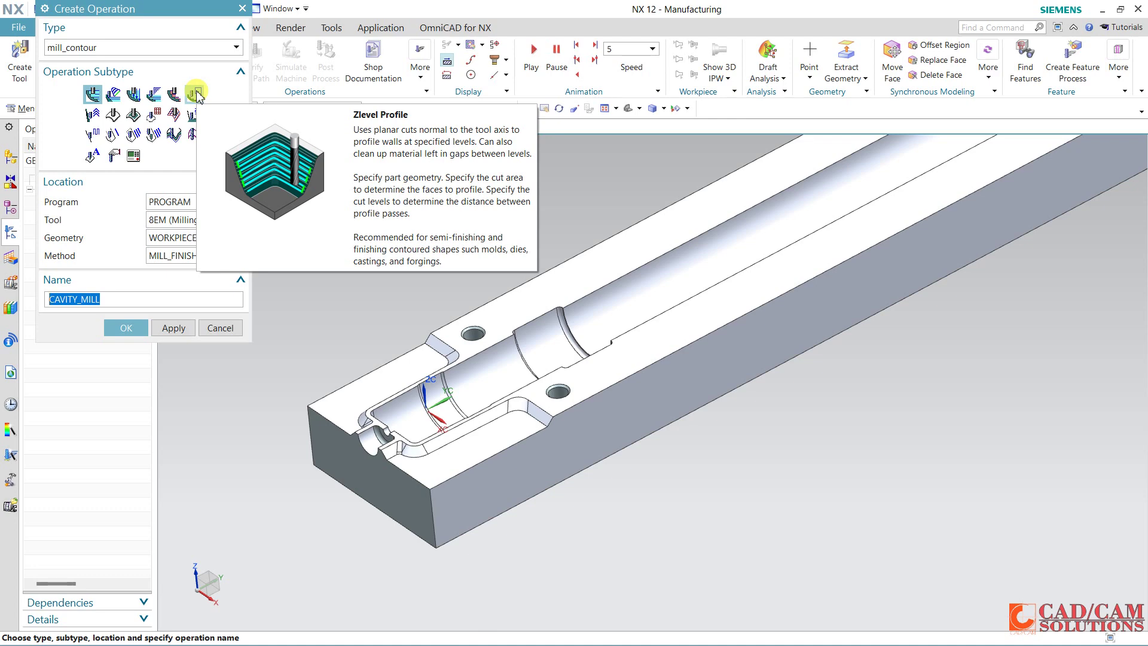
click(194, 94)
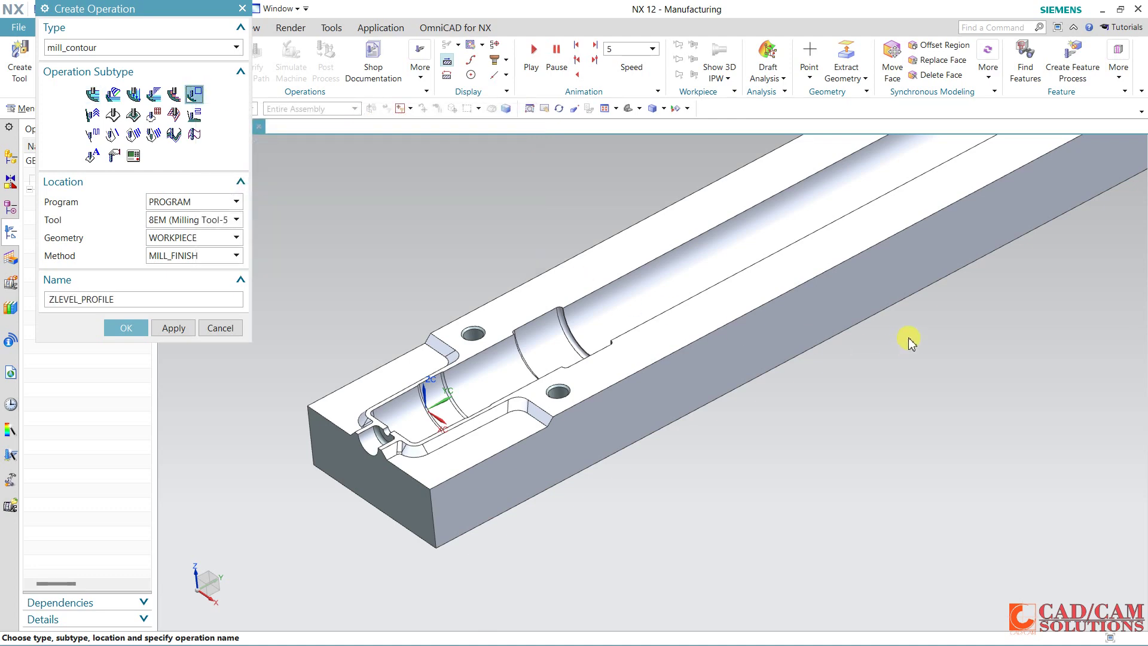
mouse_move(904, 338)
middle_down()
mouse_move(879, 353)
mouse_move(885, 335)
mouse_move(889, 376)
mouse_move(867, 431)
mouse_move(878, 440)
middle_up()
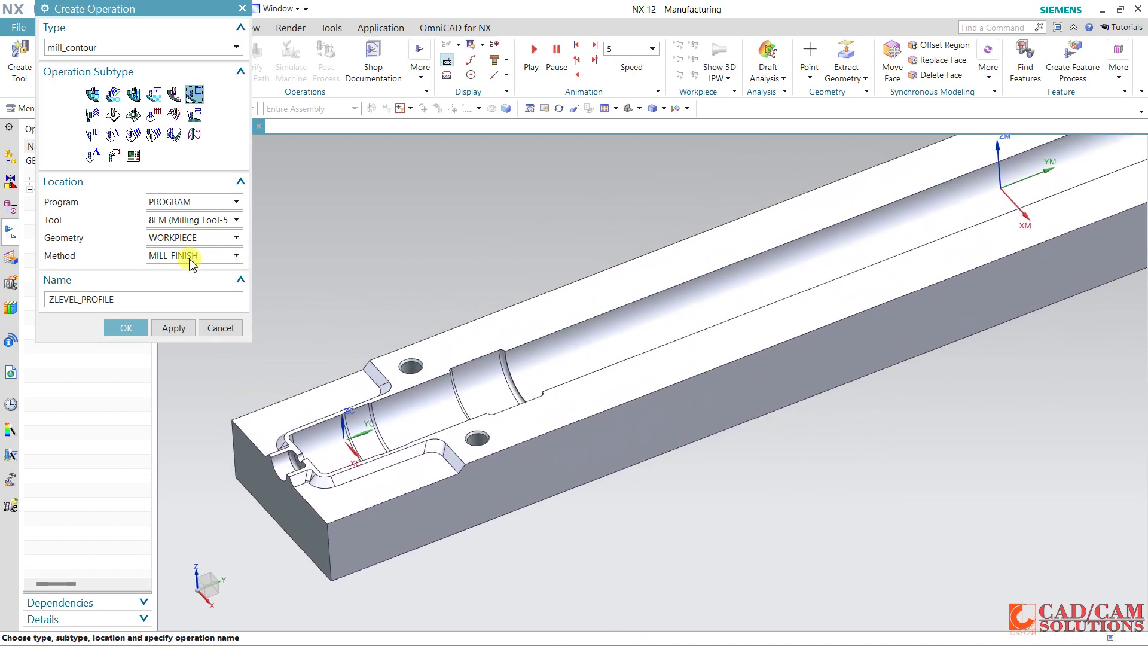
click(125, 328)
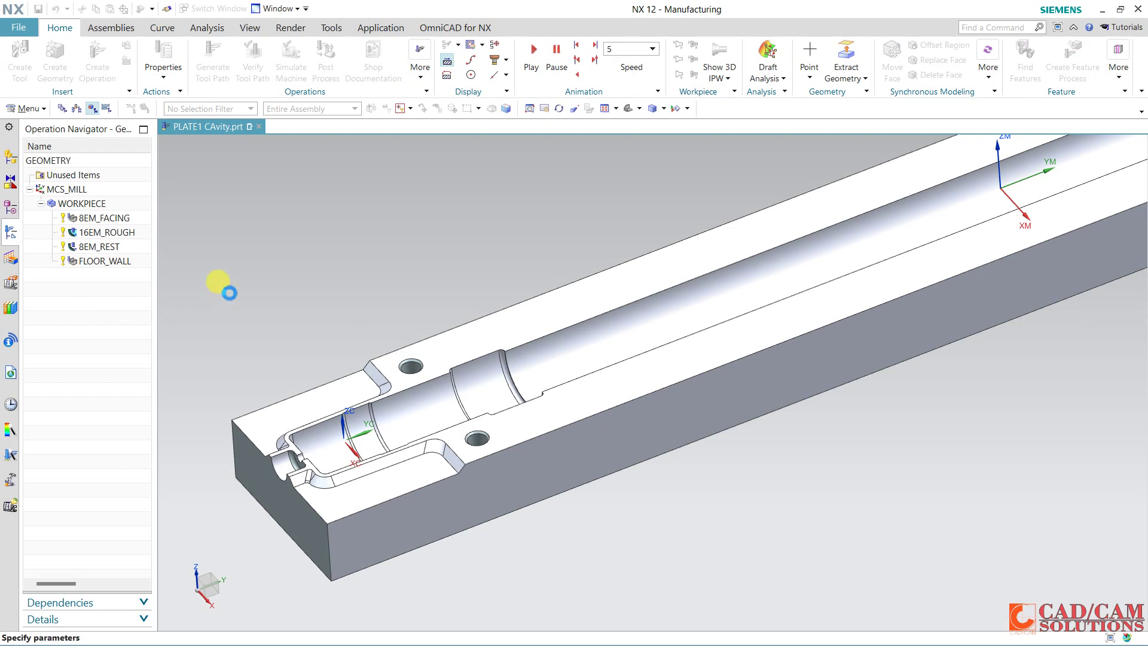
- Window-select all the plate's top faces from a side view as the cut area
click(213, 112)
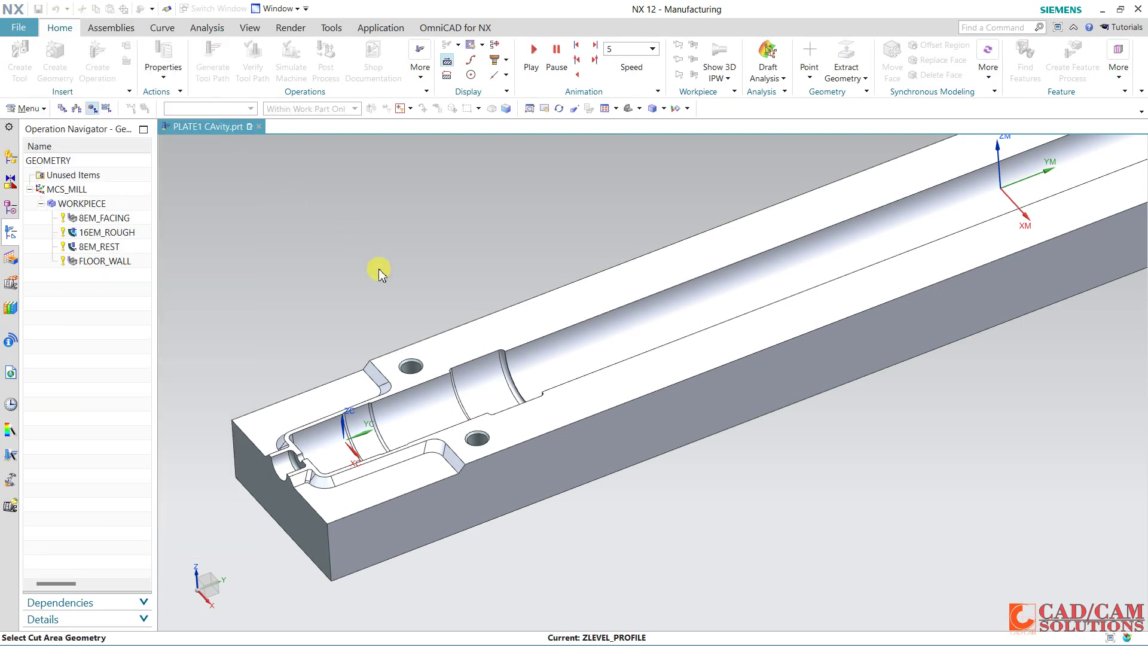
key(ctrl+alt+r)
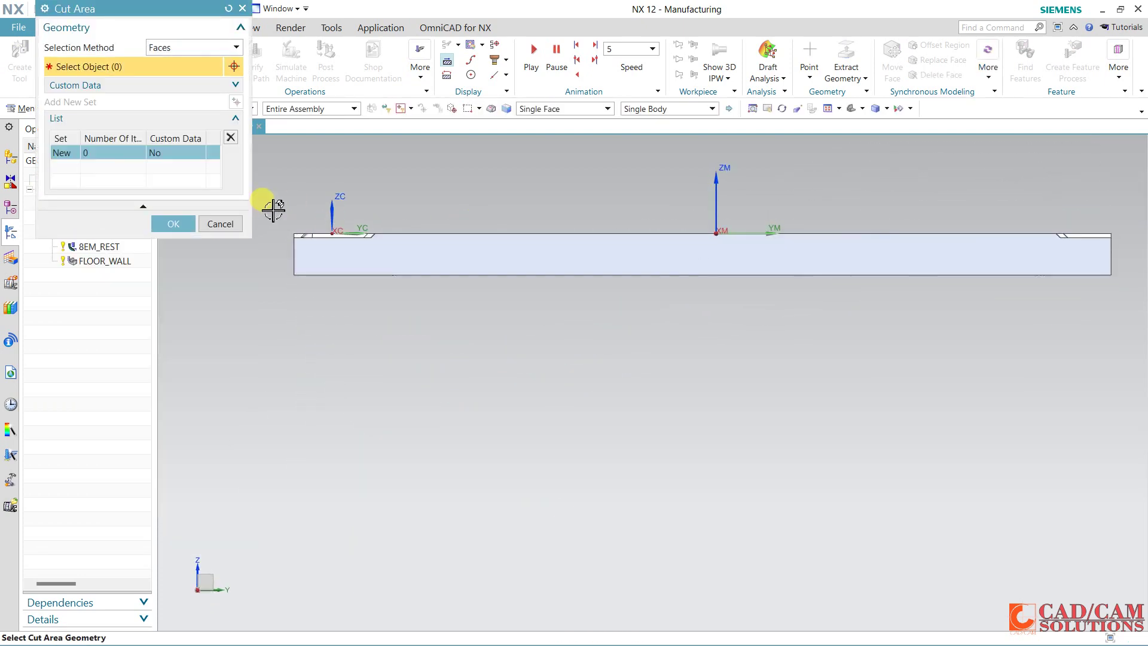
mouse_move(270, 206)
mouse_down()
mouse_move(1075, 258)
mouse_move(1118, 247)
mouse_up()
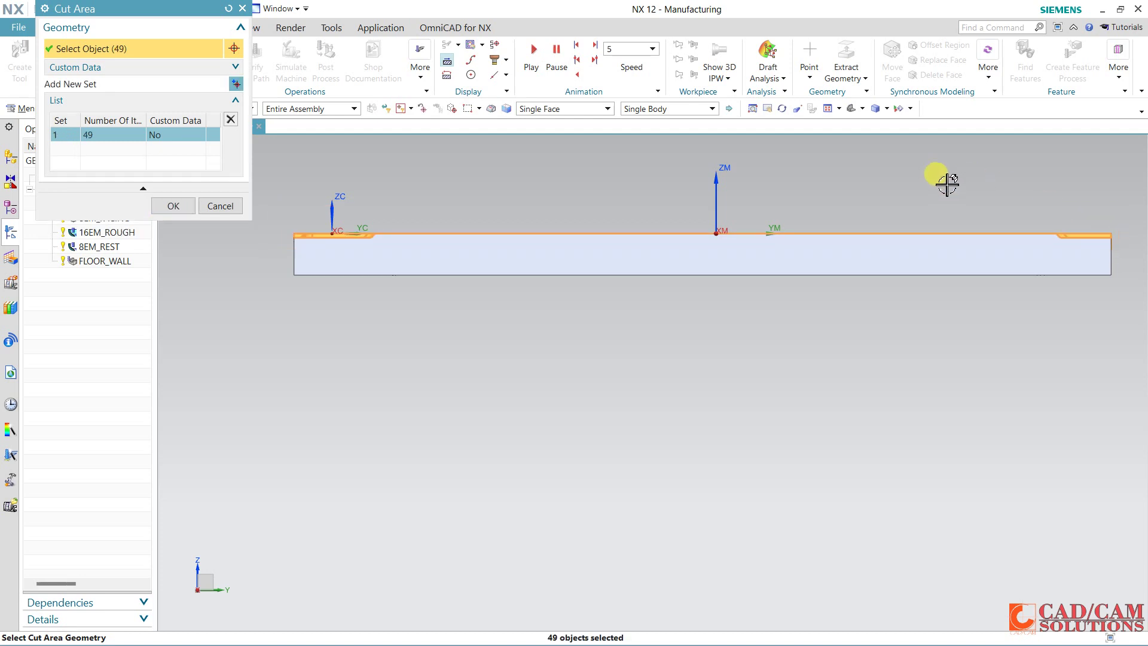
middle_drag(943, 179, 964, 238)
scroll(385, 251, up, 5)
scroll(398, 244, up, 2)
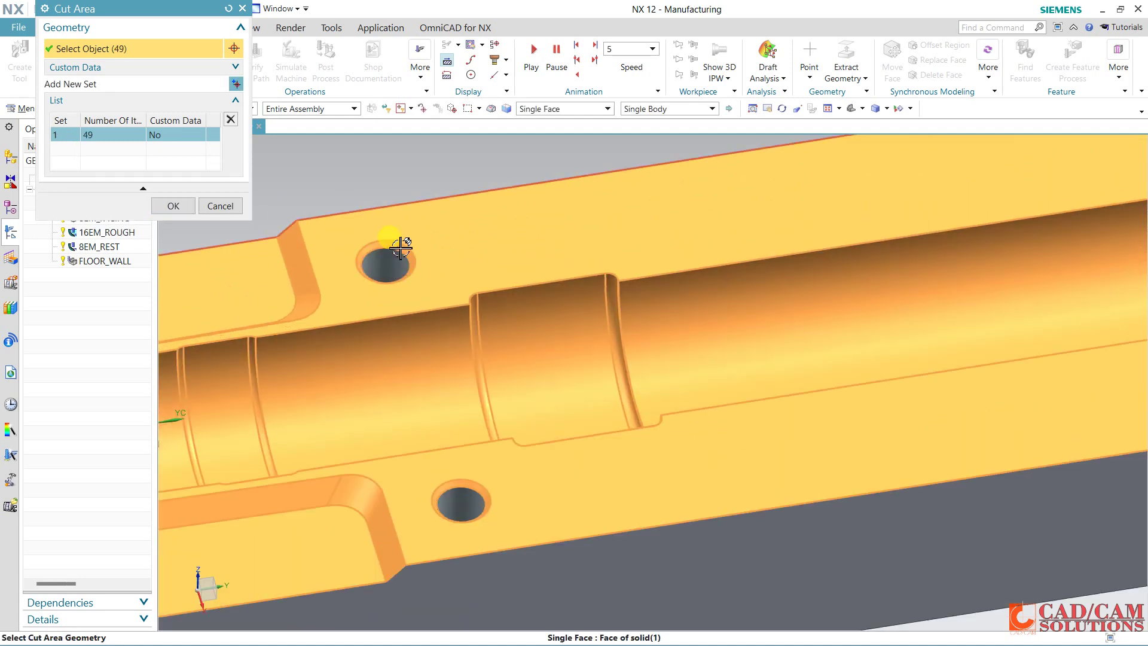
- Deselect the four bolt-hole faces at both ends, leaving a 45-face cut area
shift+click(400, 246)
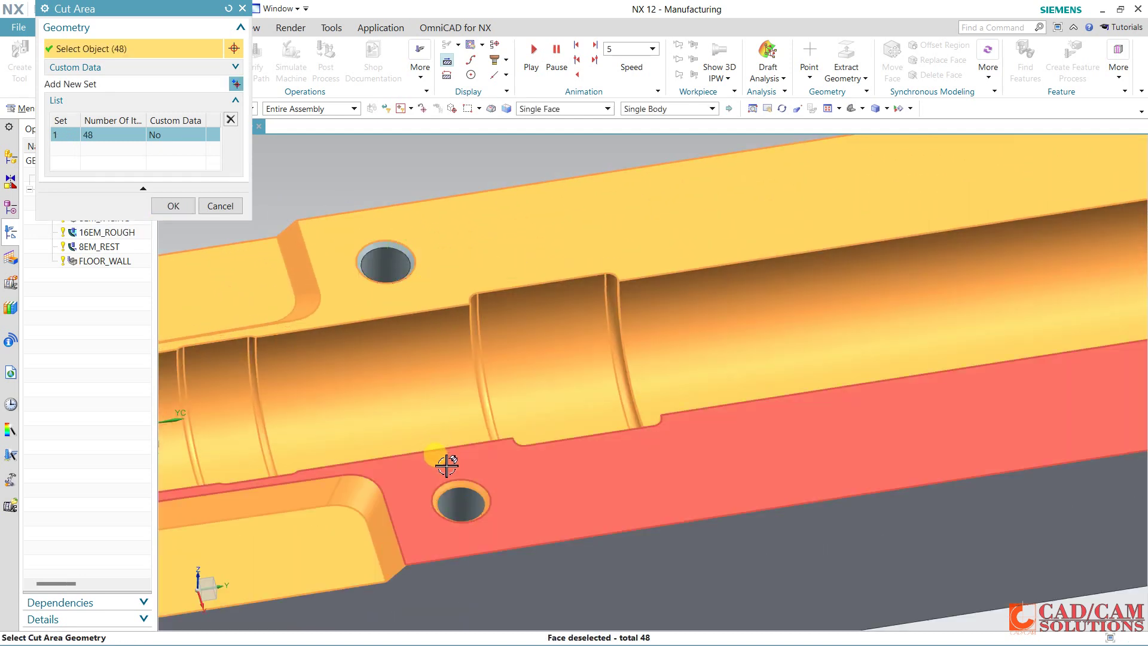
shift+click(466, 484)
scroll(379, 418, down, 3)
scroll(897, 267, down, 2)
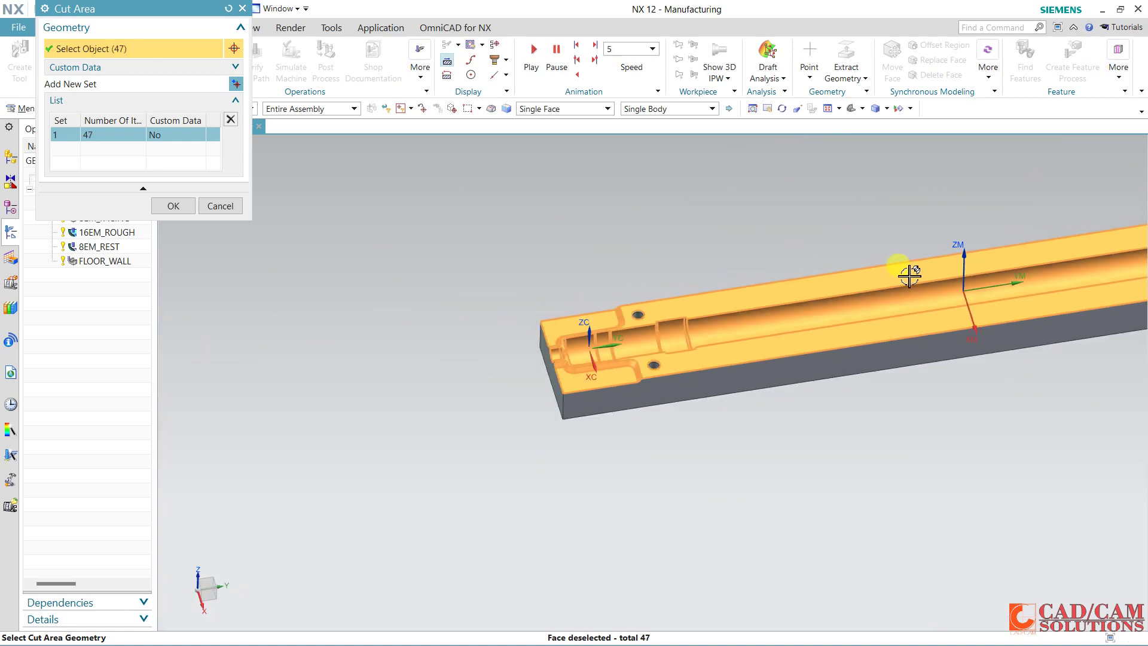
scroll(1118, 254, up, 2)
scroll(1136, 263, up, 3)
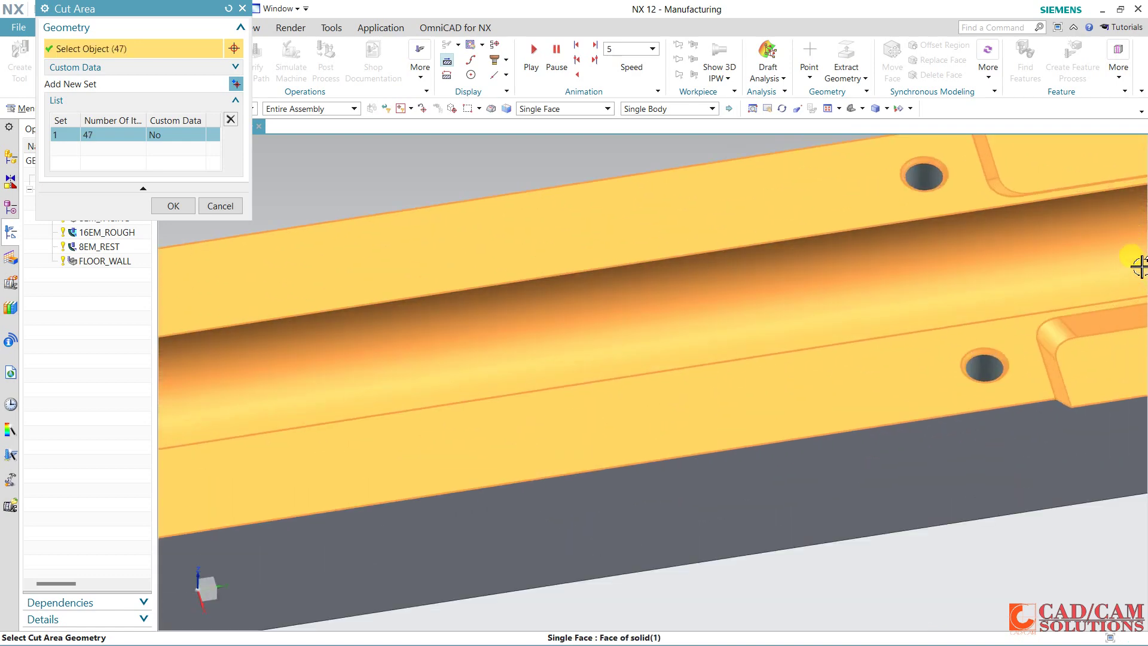
shift+click(927, 160)
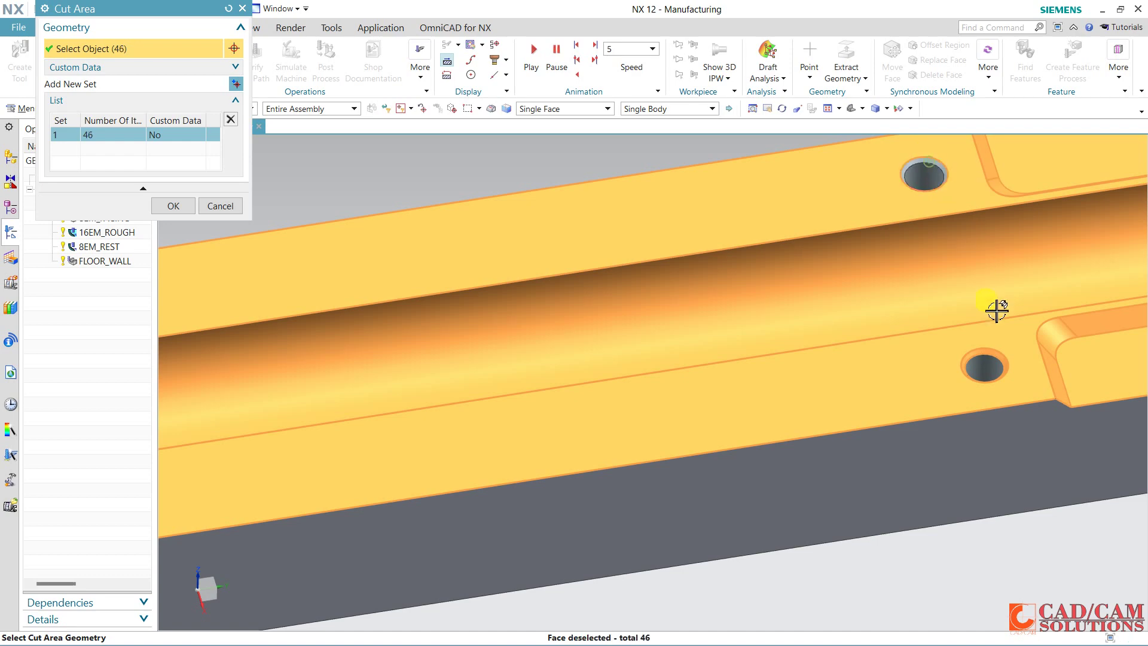
shift+click(997, 359)
scroll(939, 317, down, 3)
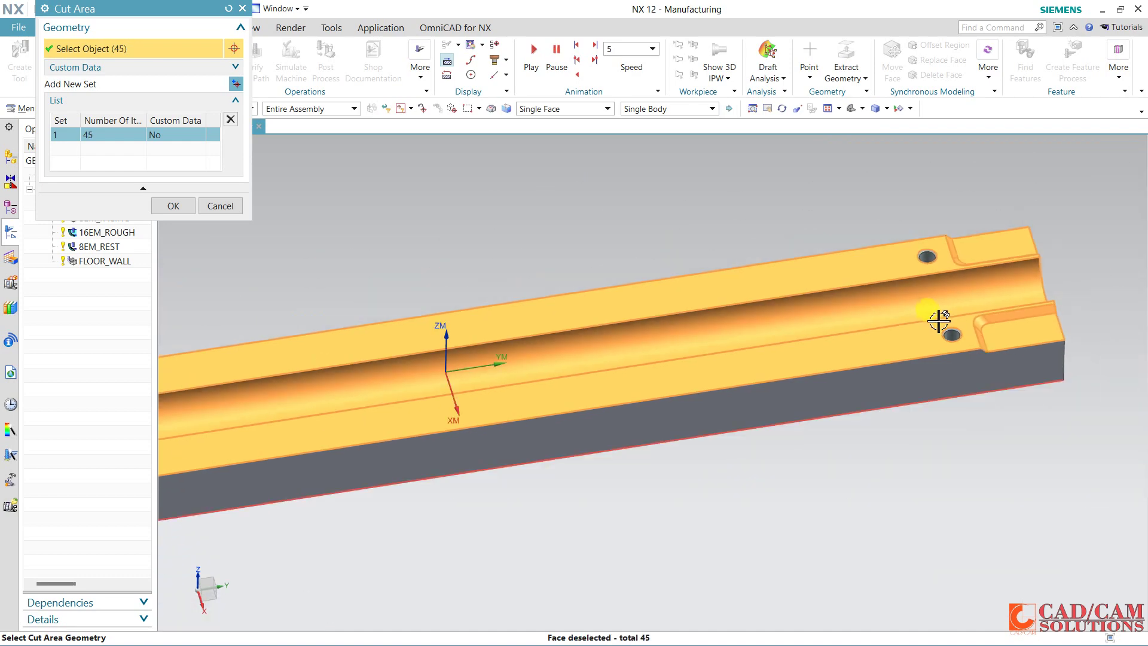
scroll(526, 336, up, 2)
scroll(423, 390, up, 1)
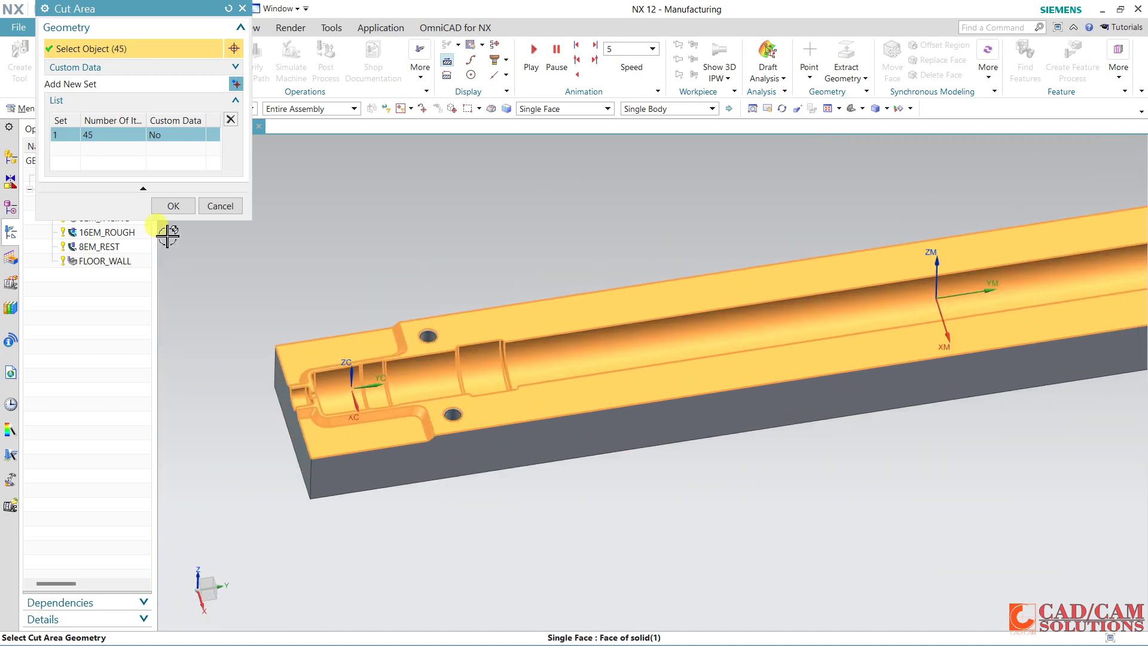
click(173, 205)
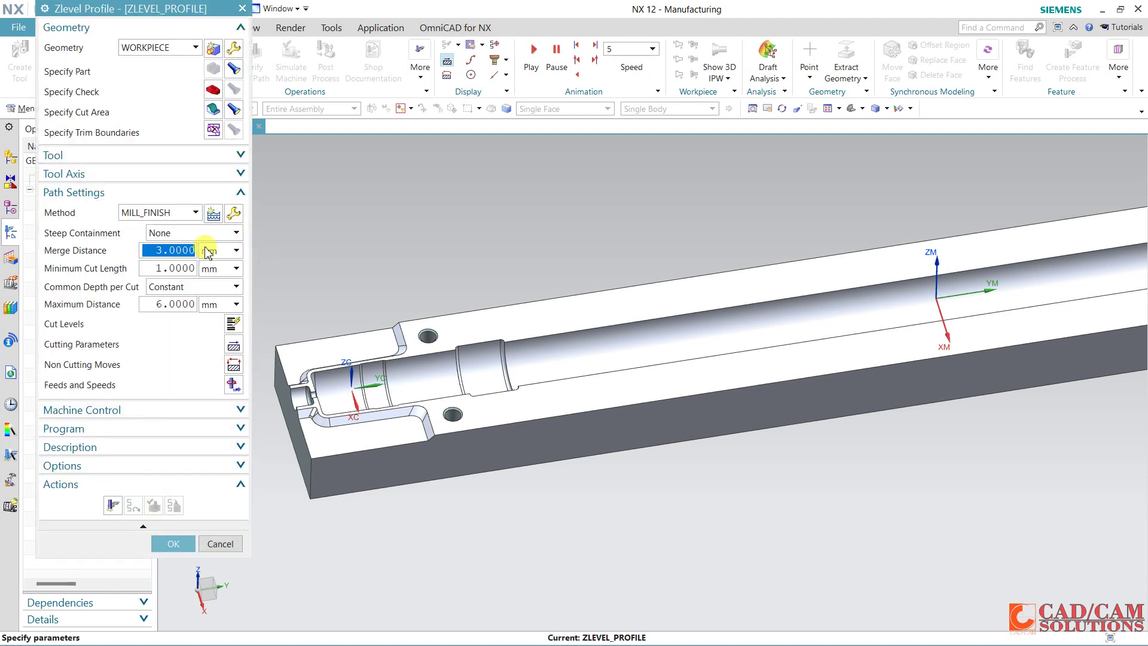
- Enter merge distance 1 and maximum distance 0.14, review cutting parameters, and set cut feed 1500 mmpm
text(1)
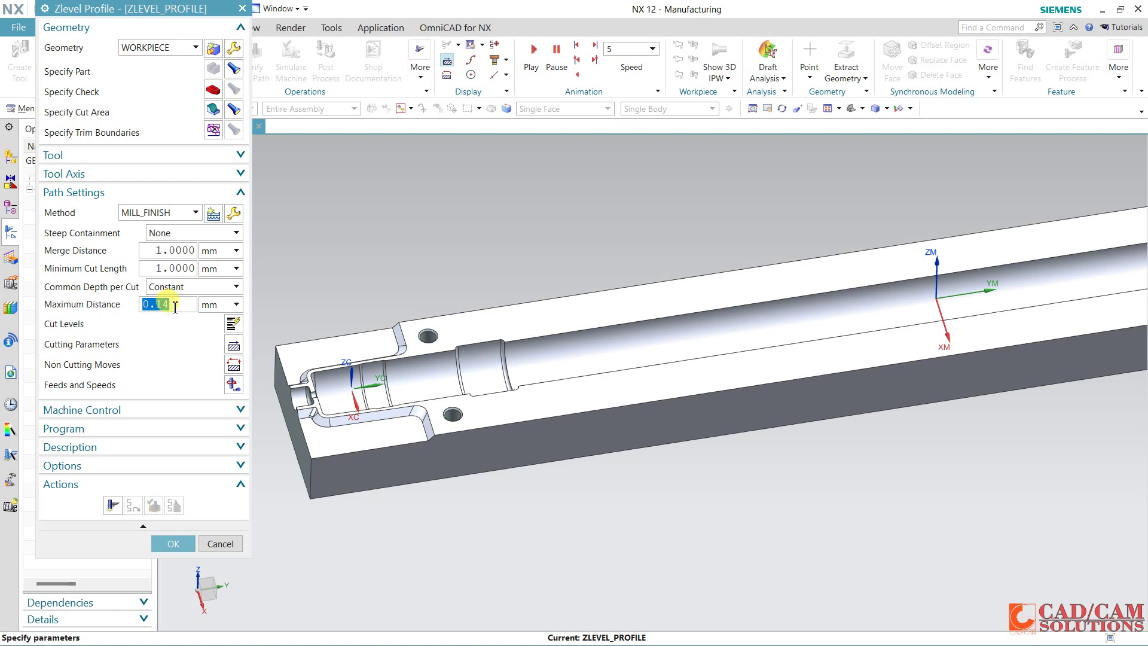
click(233, 345)
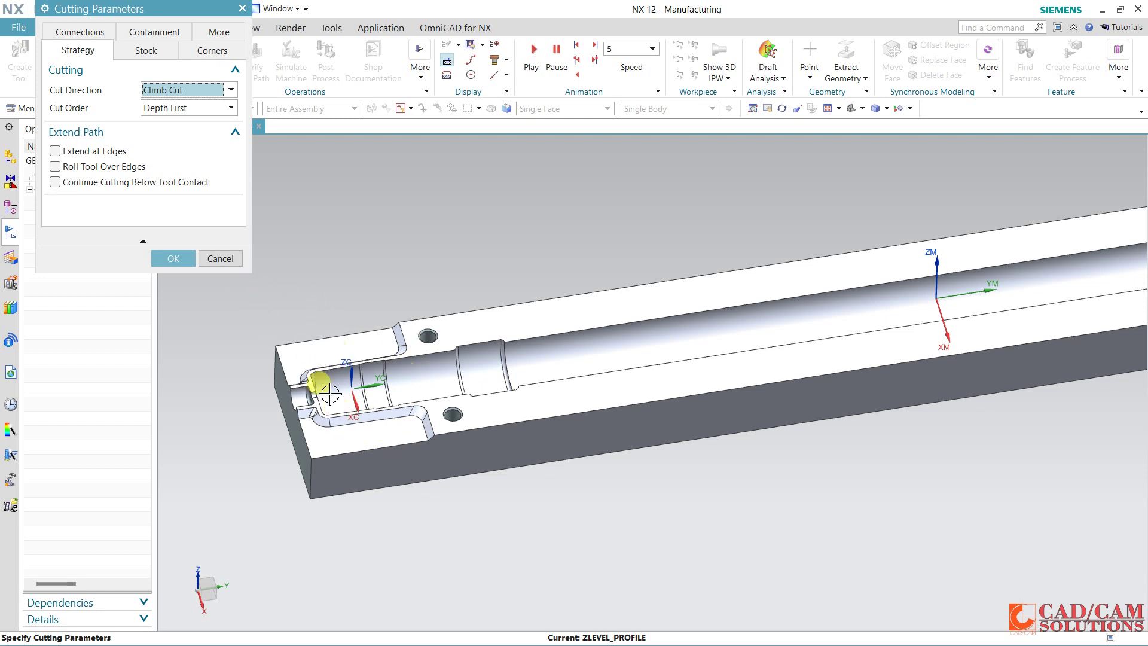
click(173, 258)
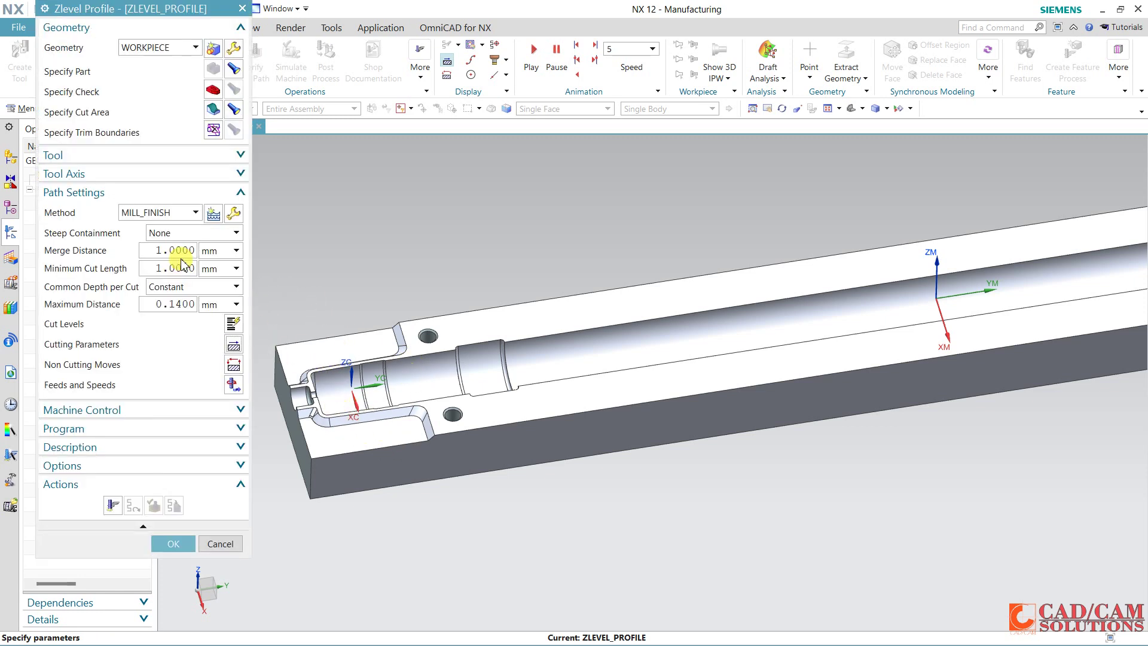
click(232, 385)
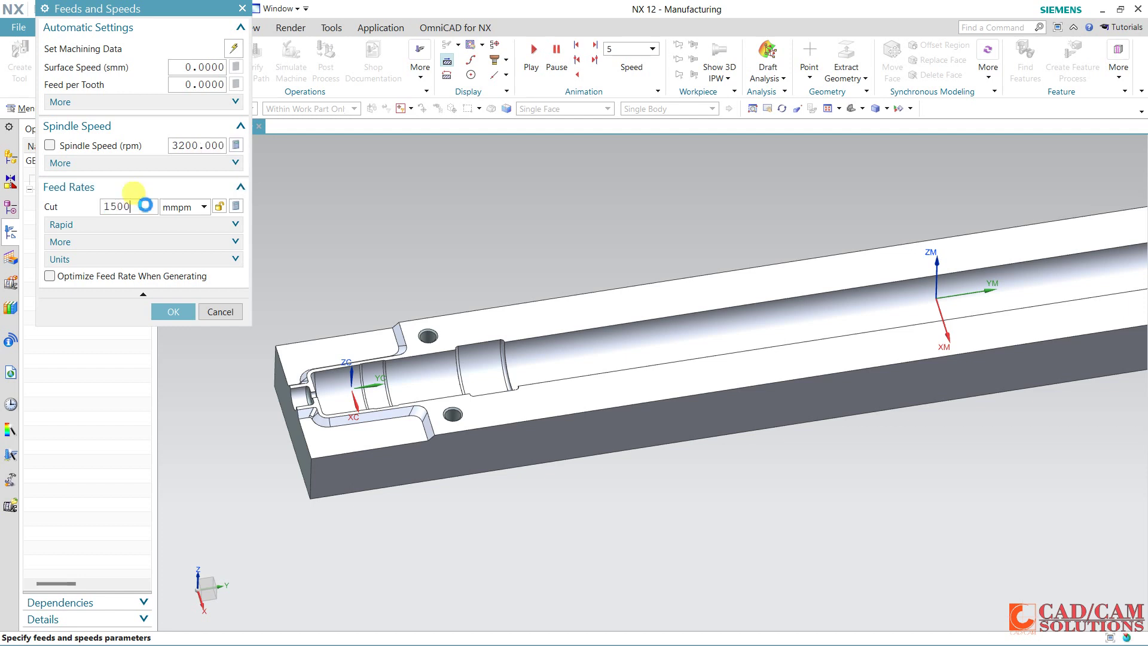
click(175, 312)
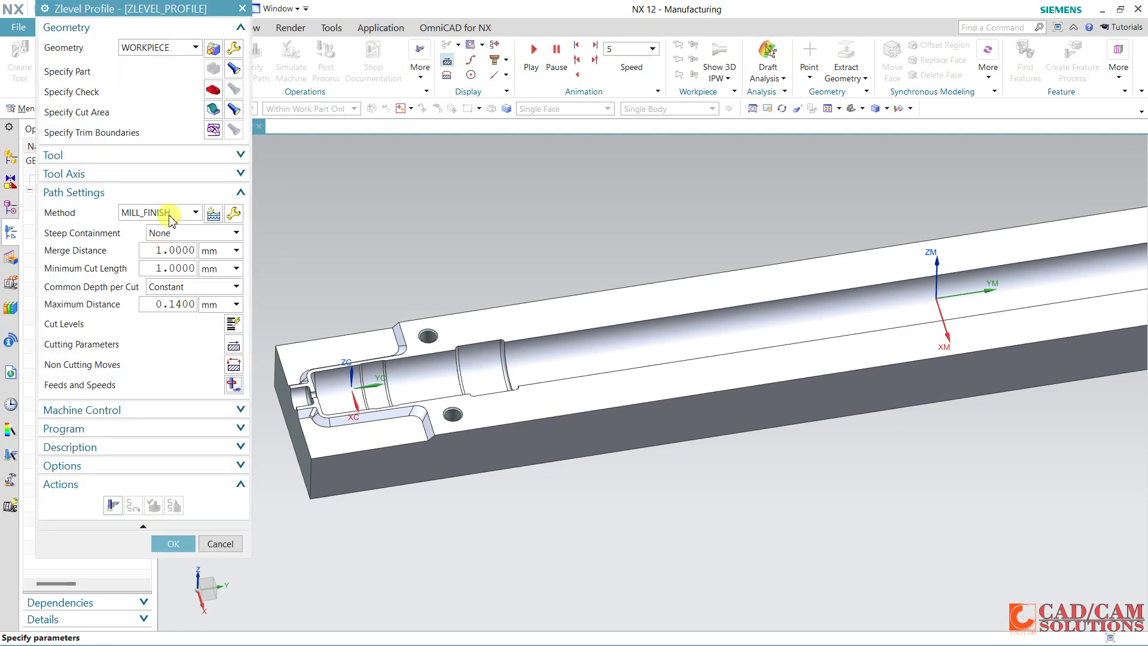
- Generate the ZLEVEL_PROFILE finishing toolpath along the cavity
click(113, 507)
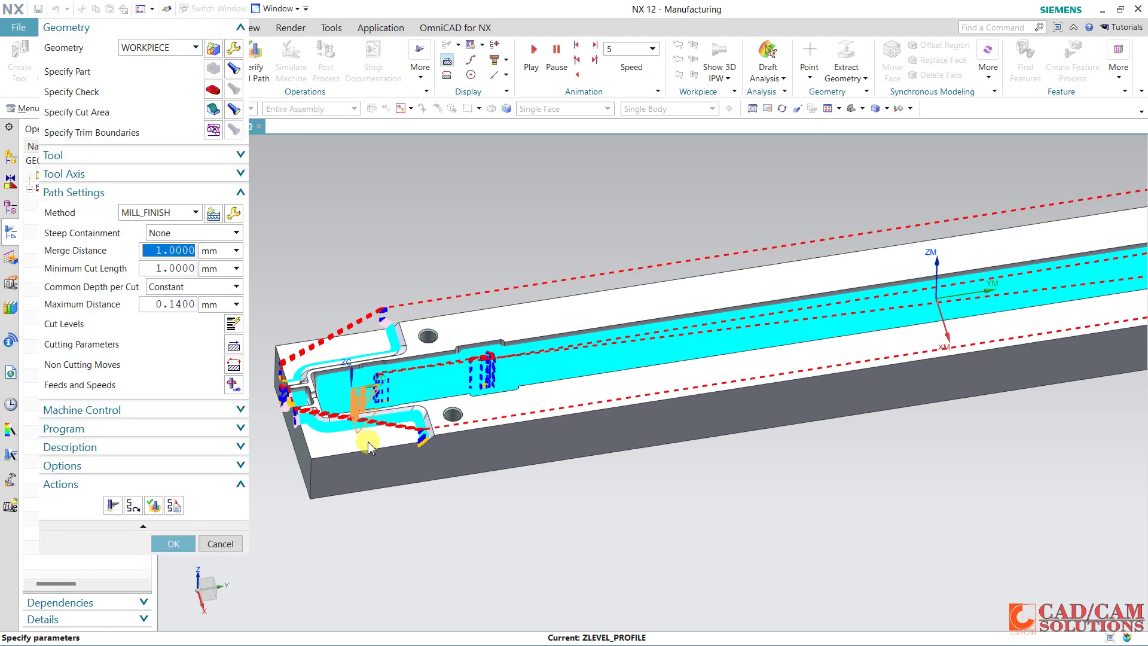
scroll(370, 371, up, 3)
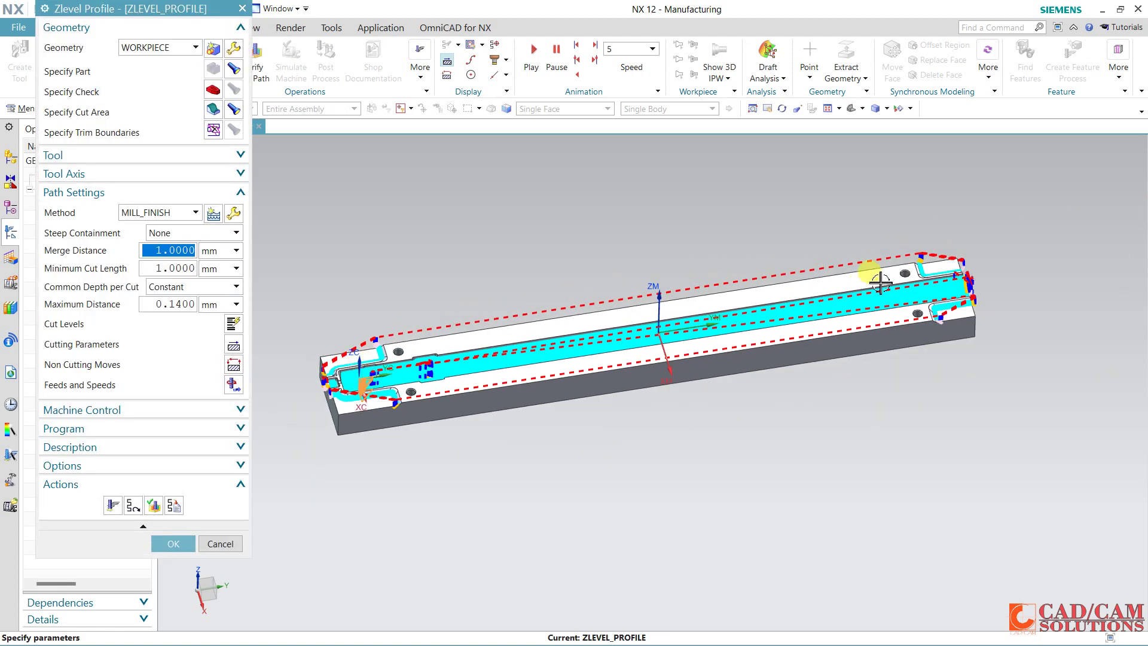
scroll(924, 270, down, 1)
scroll(978, 341, down, 1)
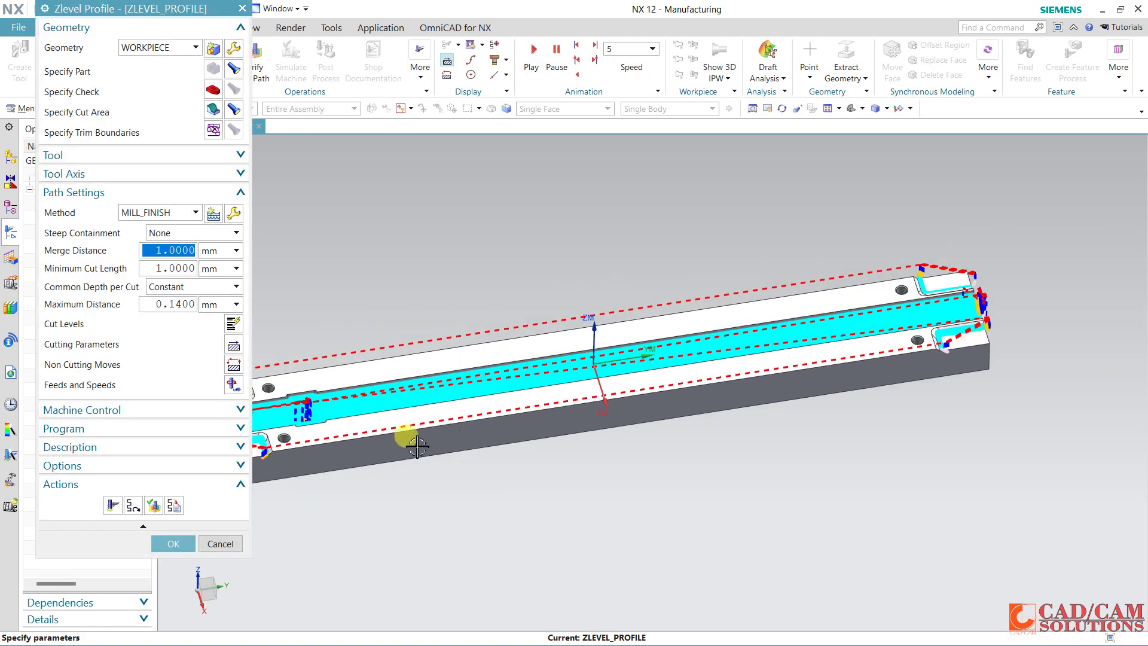
- Display the cut area faces, inspect the toolpath from several angles, and open verification
click(233, 109)
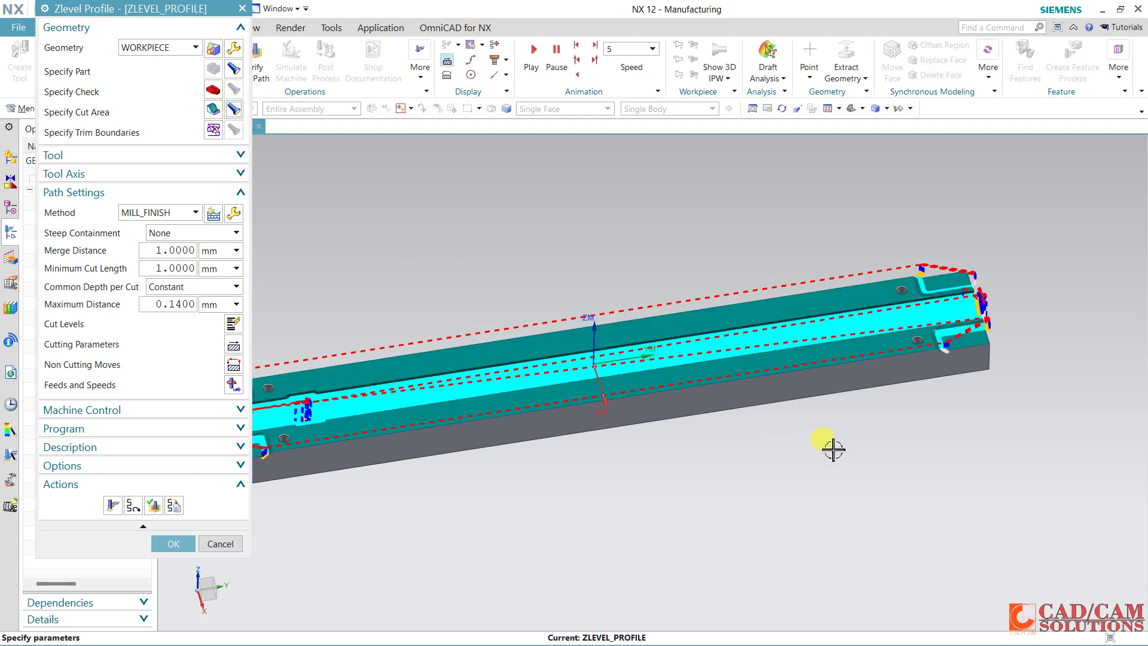
mouse_move(834, 449)
middle_down()
mouse_move(845, 418)
mouse_move(931, 505)
middle_up()
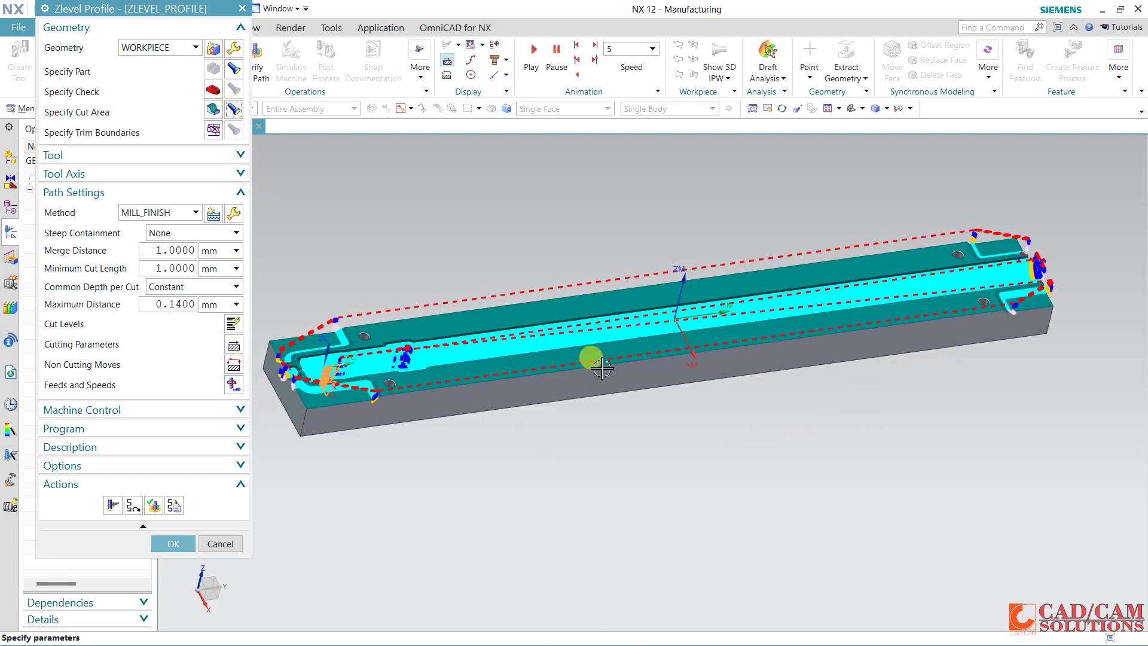
scroll(293, 366, down, 1)
scroll(290, 362, down, 1)
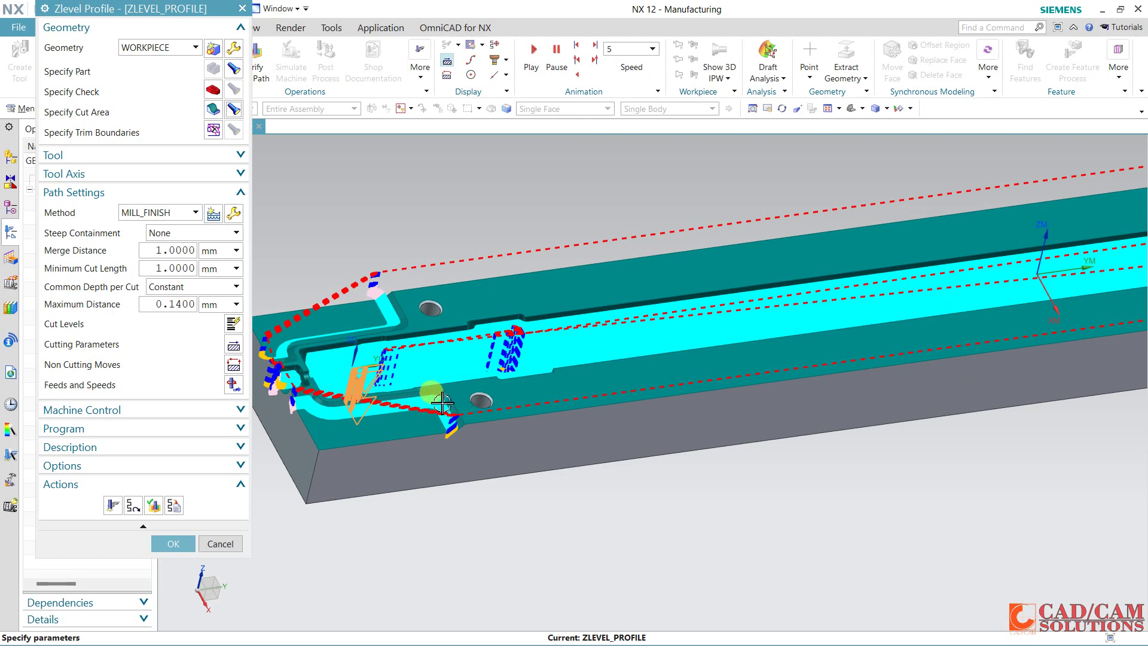
middle_drag(500, 371, 436, 384)
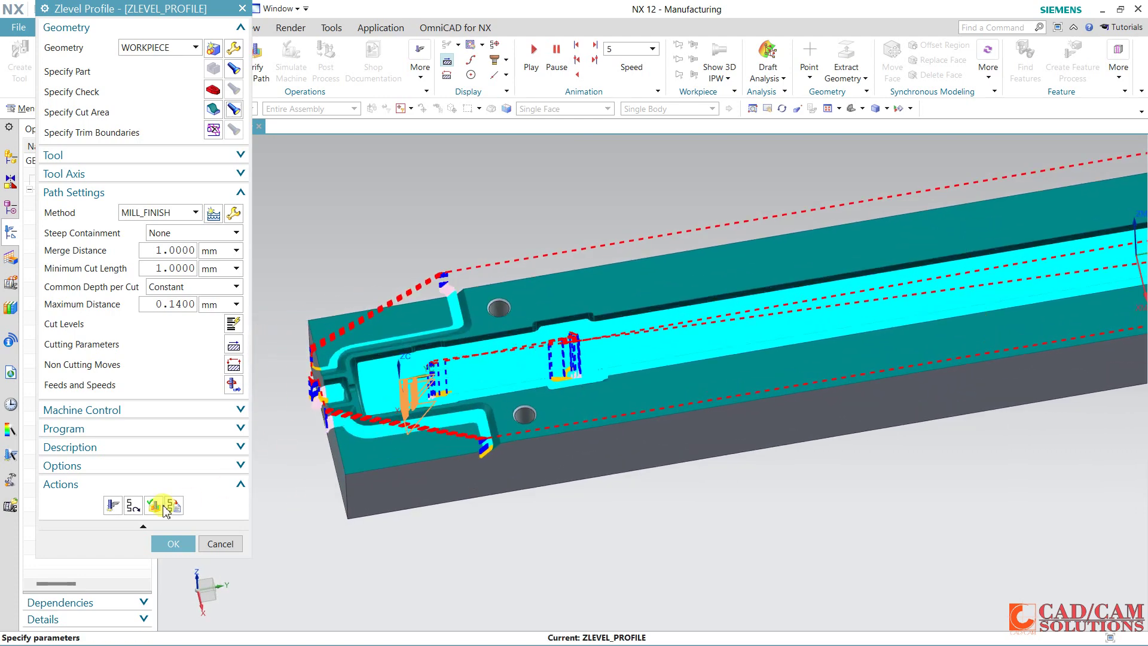
click(163, 510)
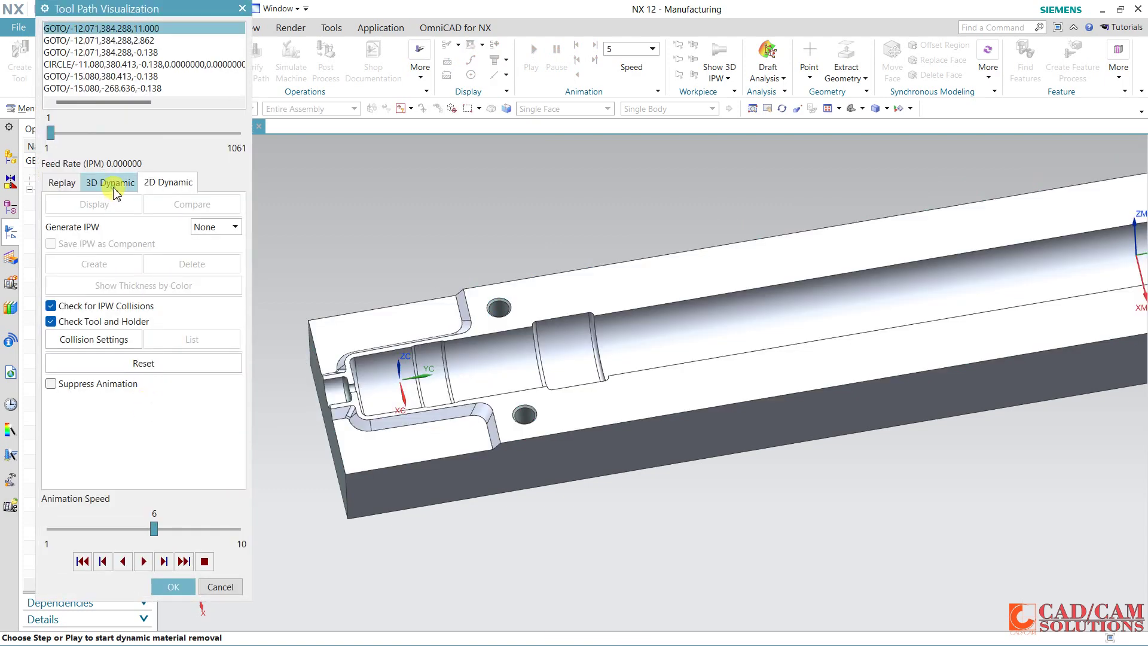
- Briefly run and stop a sped-up 3D dynamic material-removal simulation
click(110, 183)
click(234, 528)
click(233, 528)
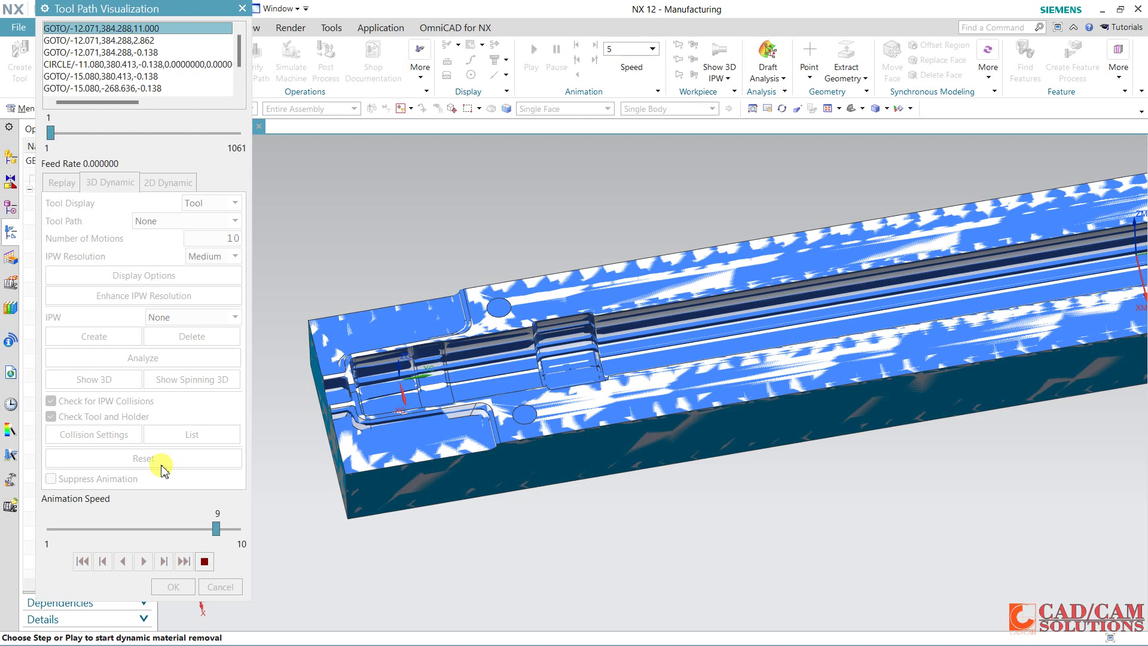
click(163, 561)
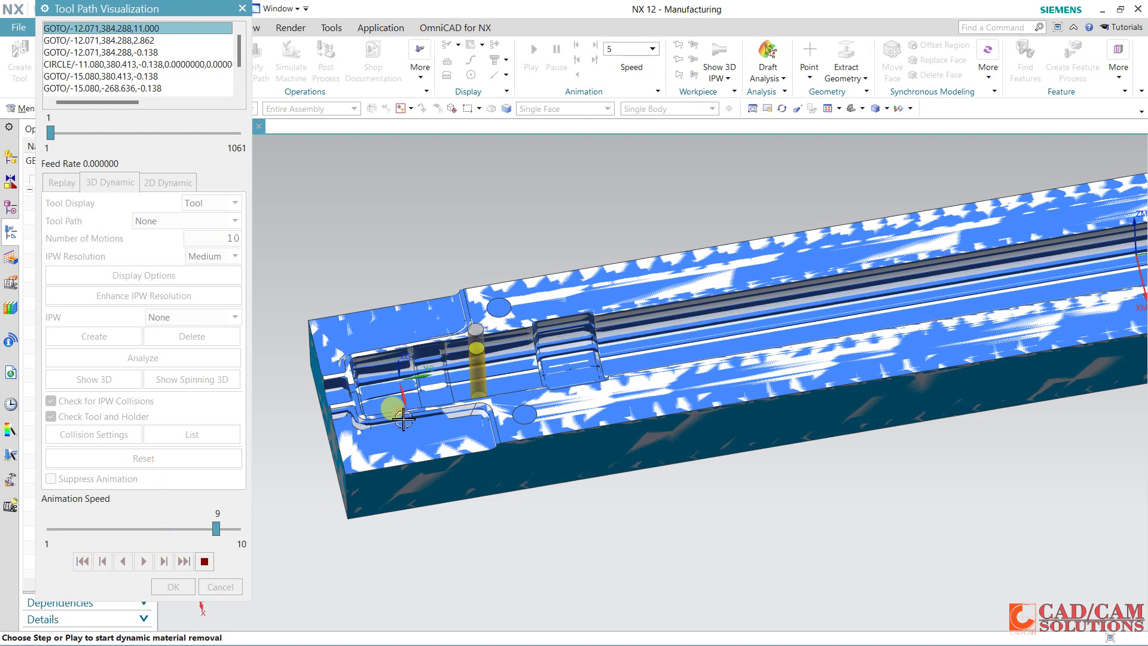
click(205, 563)
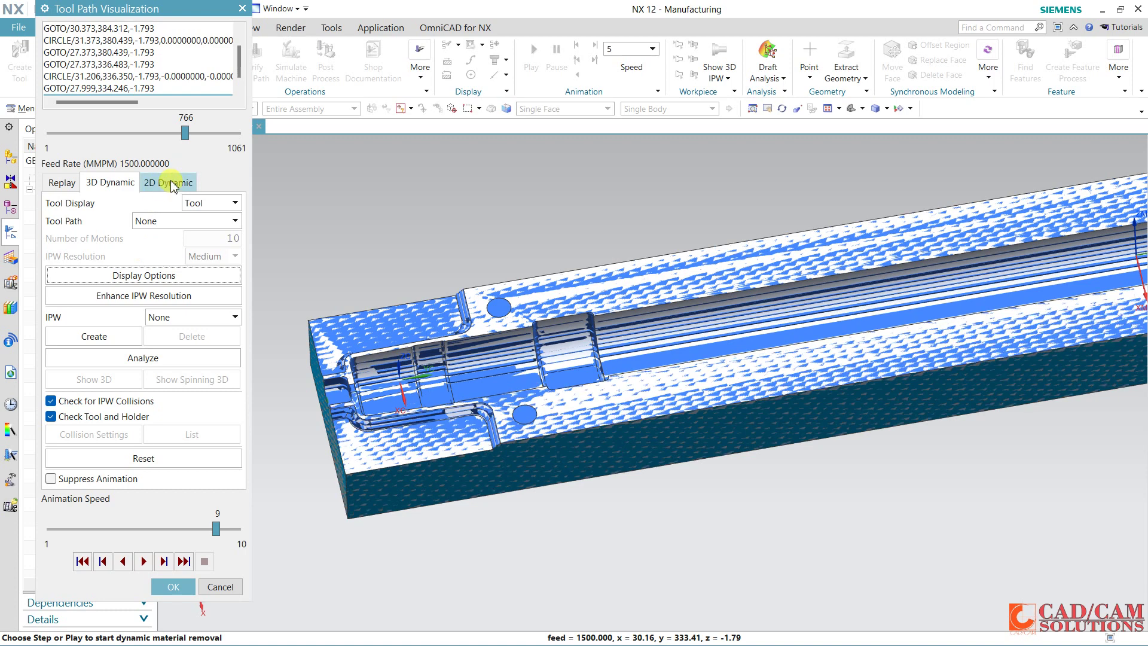
- Play the 2D dynamic simulation through all 1061 motions and return to Zlevel Profile
click(171, 183)
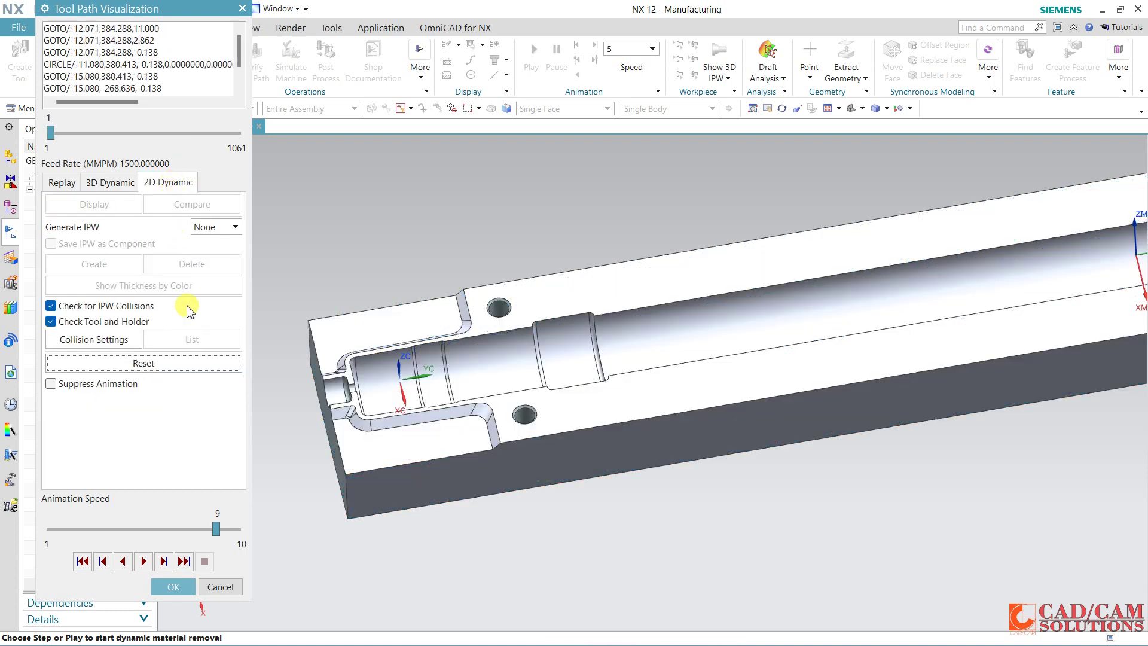
mouse_move(584, 379)
middle_down()
mouse_move(623, 312)
mouse_move(547, 361)
middle_up()
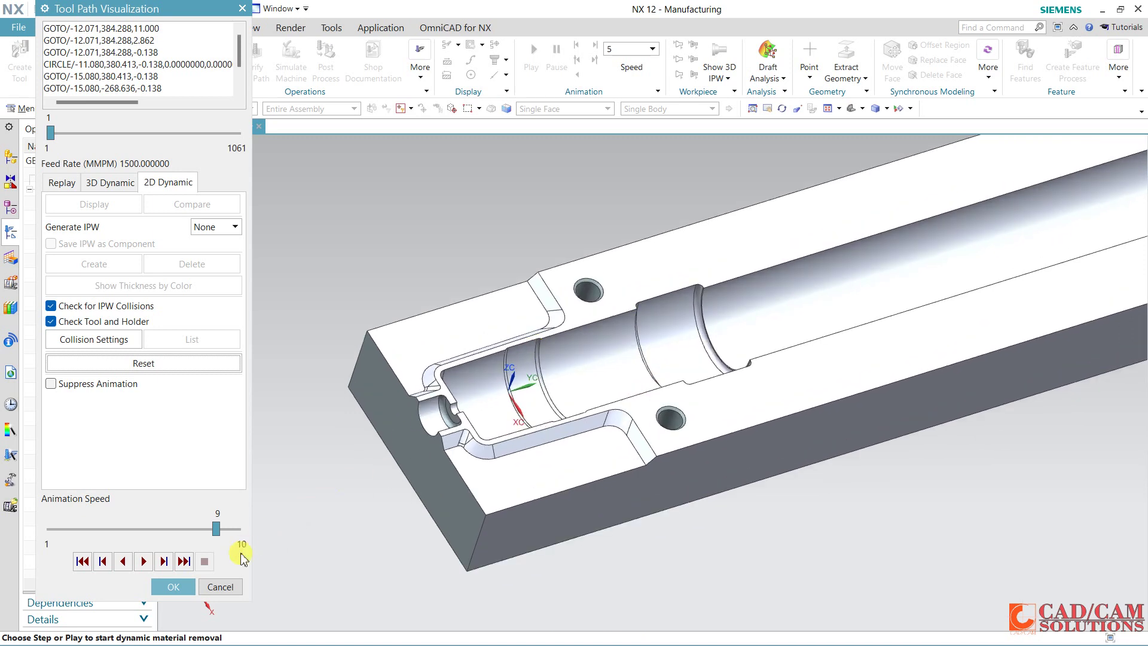
click(143, 561)
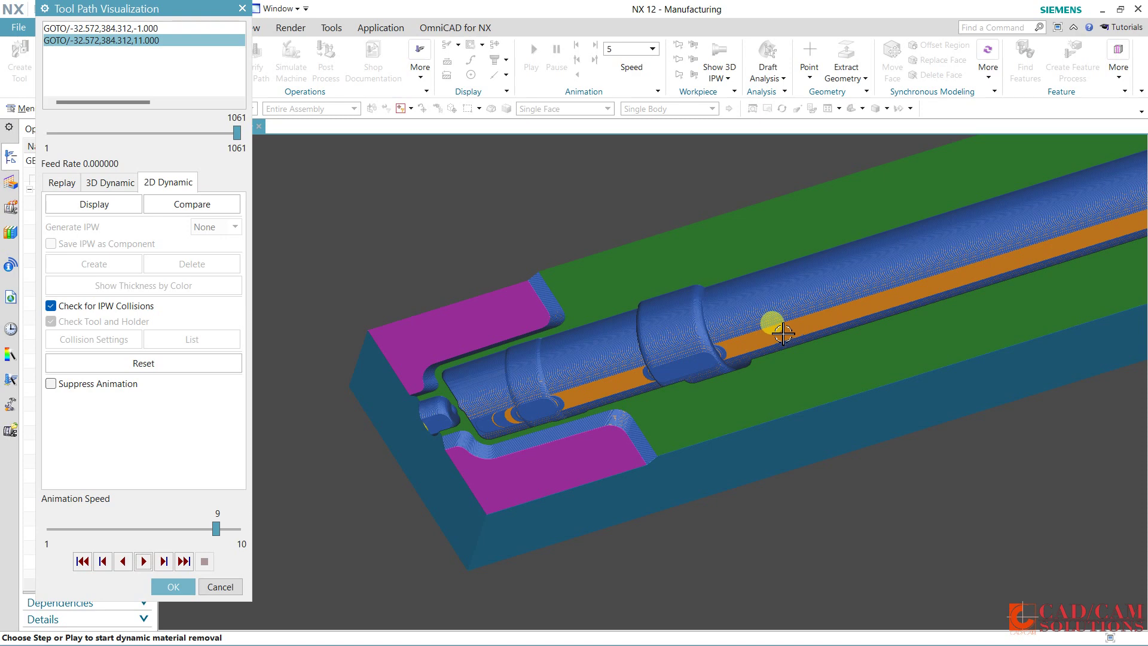
click(173, 587)
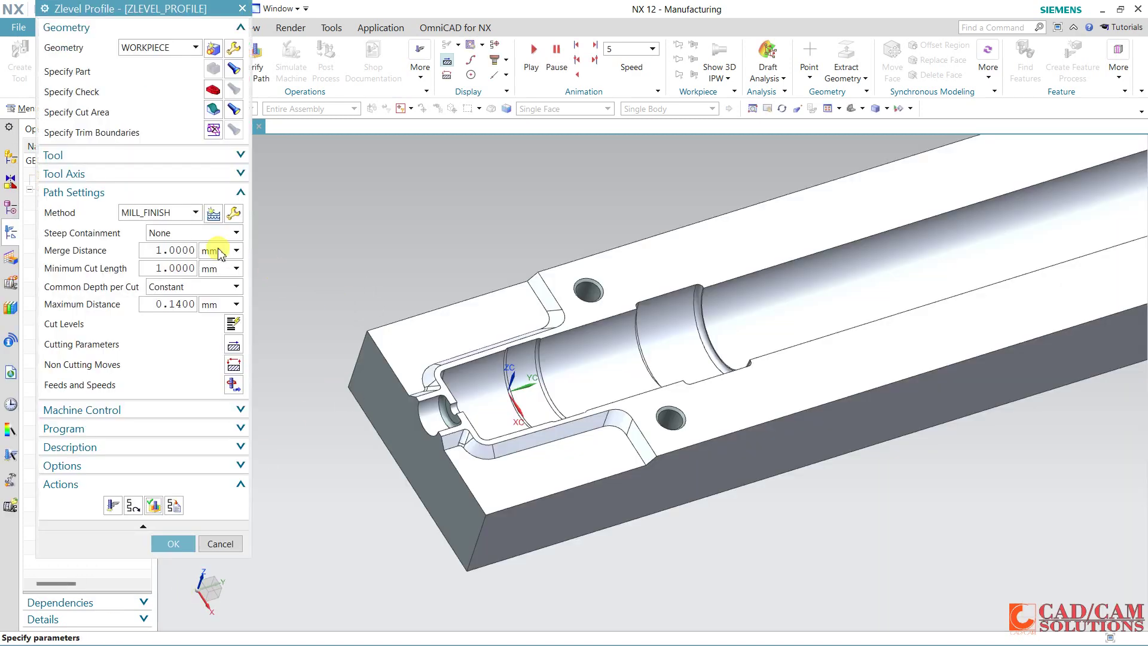
- Switch the operation's tool from 8EM to BALL_MILL_8
click(177, 162)
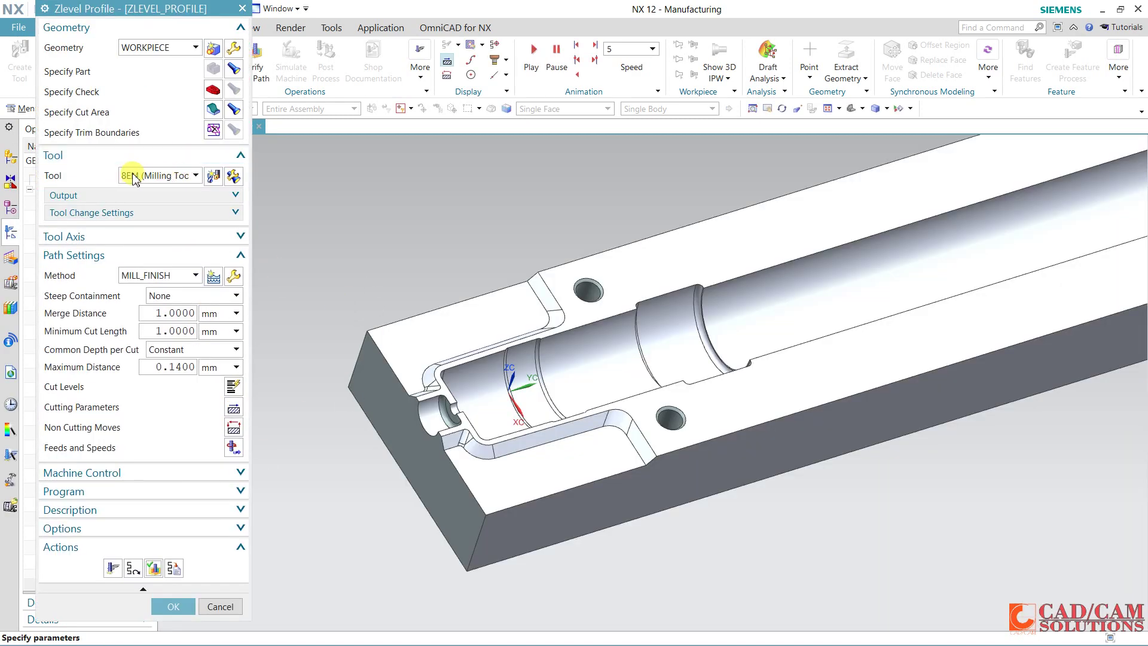
click(136, 177)
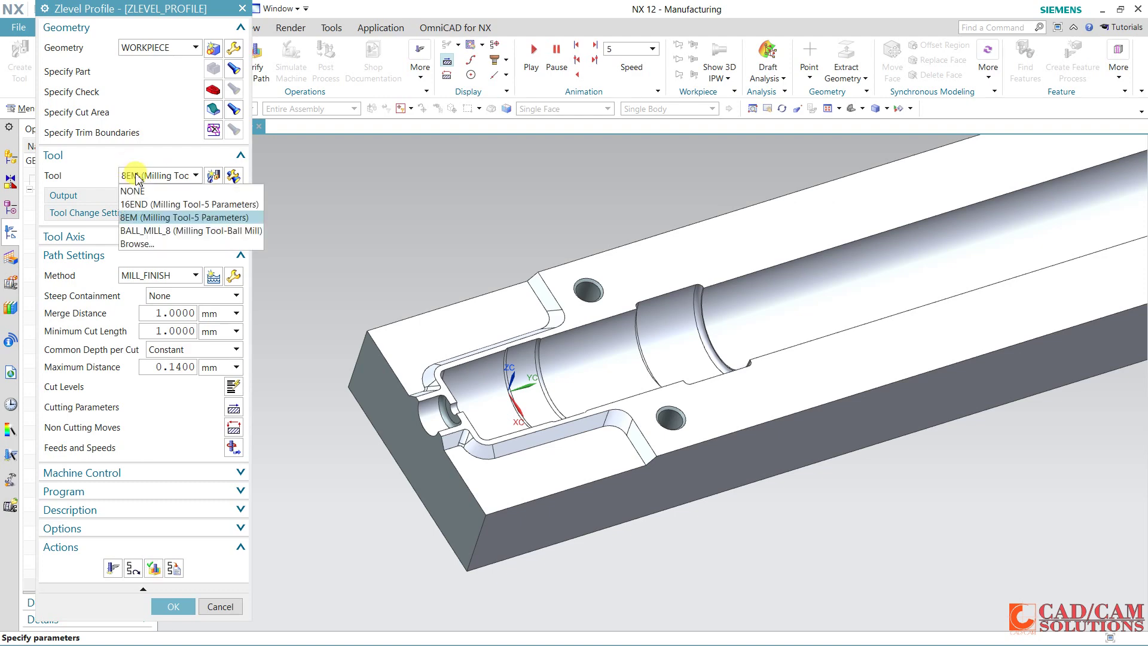
click(142, 232)
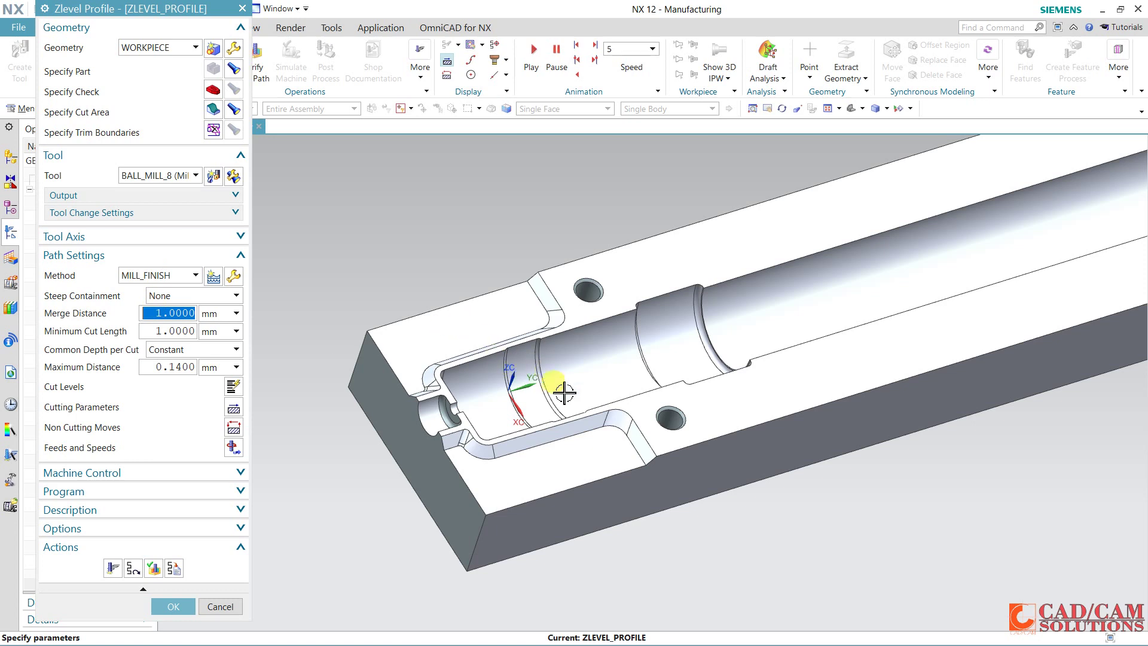
- Enable Cut Between Levels under the Connections cutting parameters
click(234, 409)
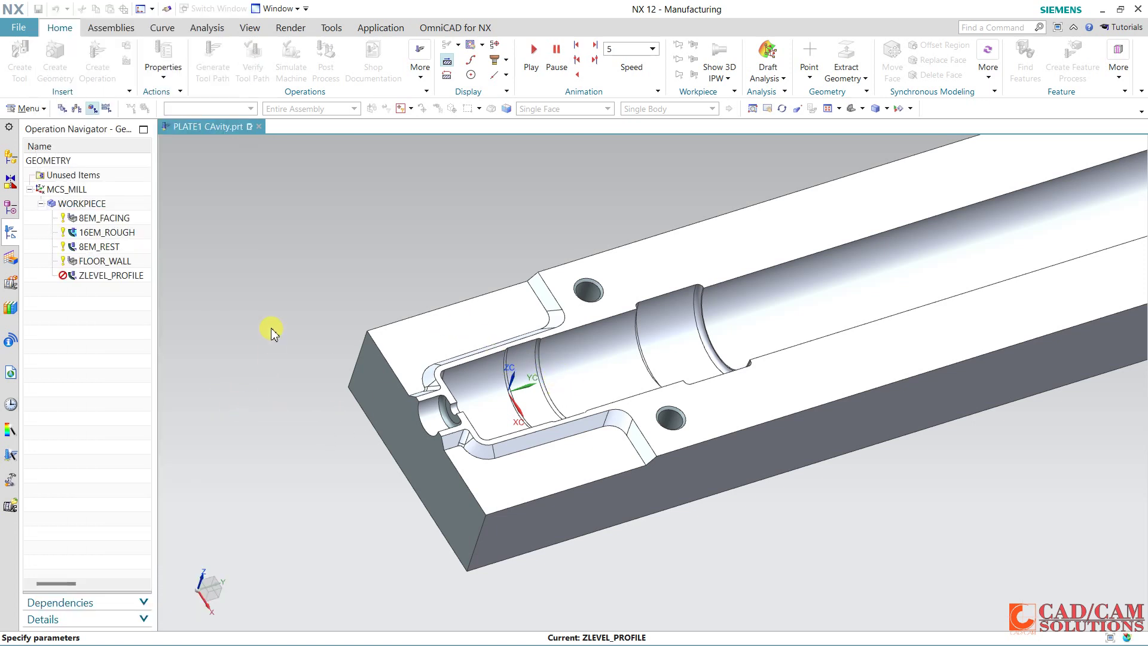
click(143, 32)
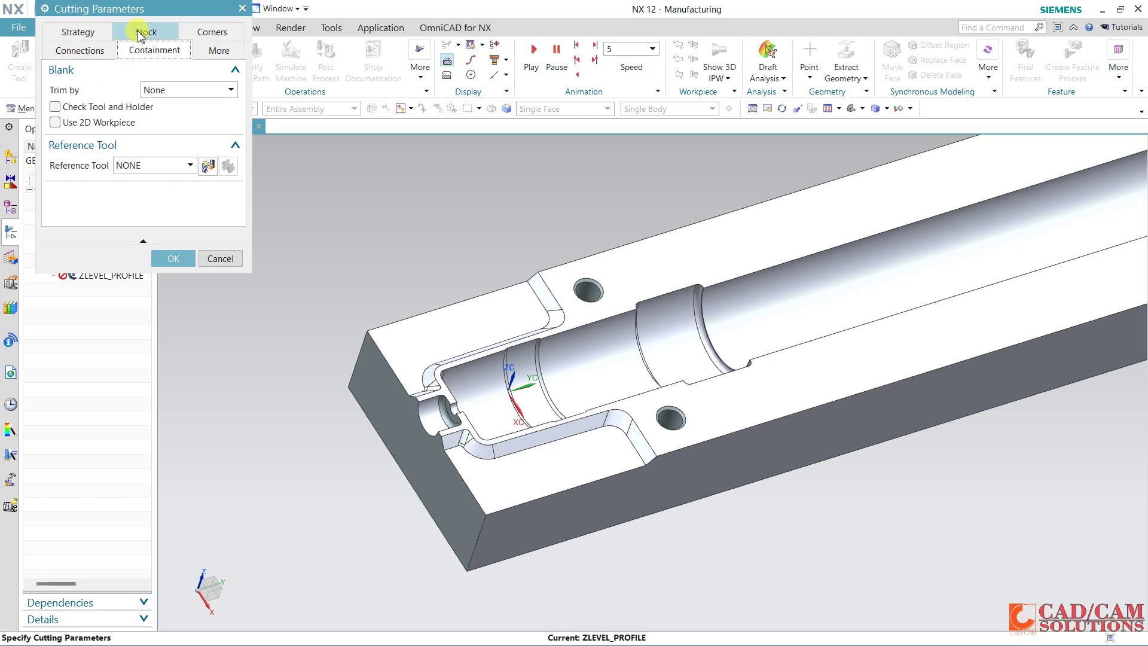
click(85, 49)
click(81, 109)
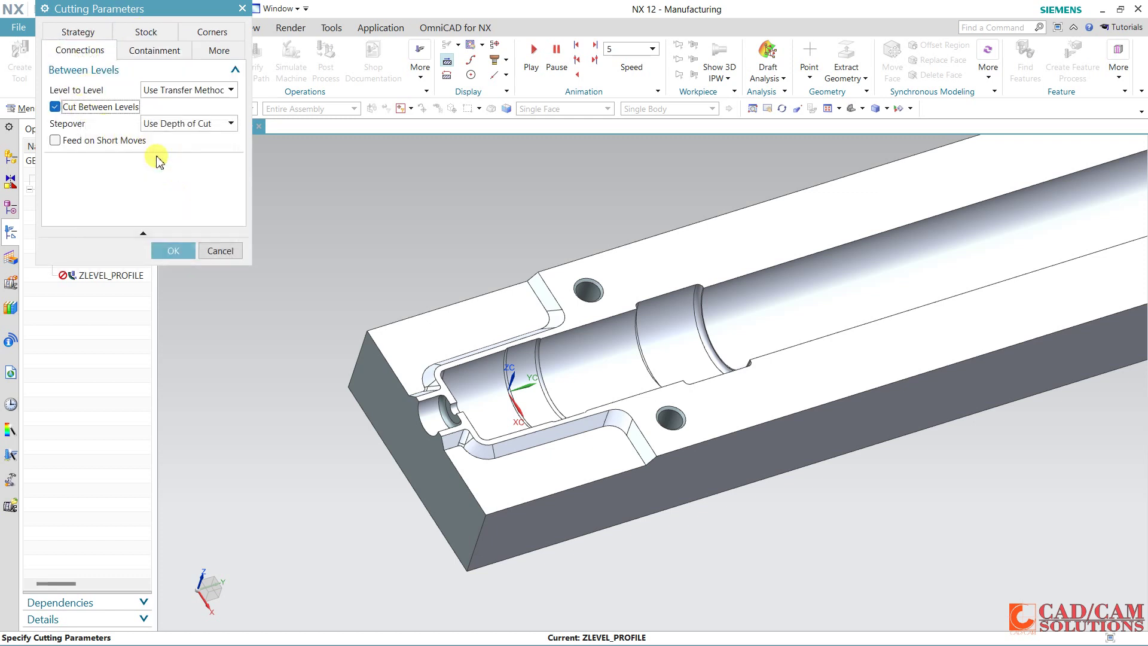
click(173, 251)
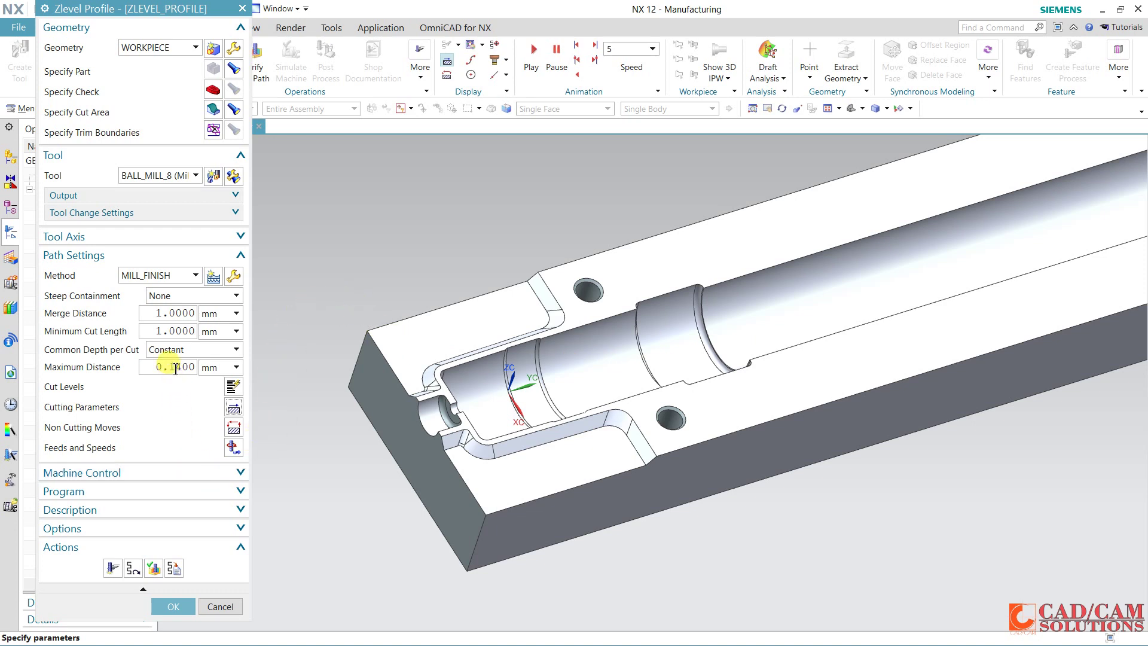
- Generate the ZLEVEL_PROFILE toolpath with BALL_MILL_8, adding cut-between-levels passes
click(111, 568)
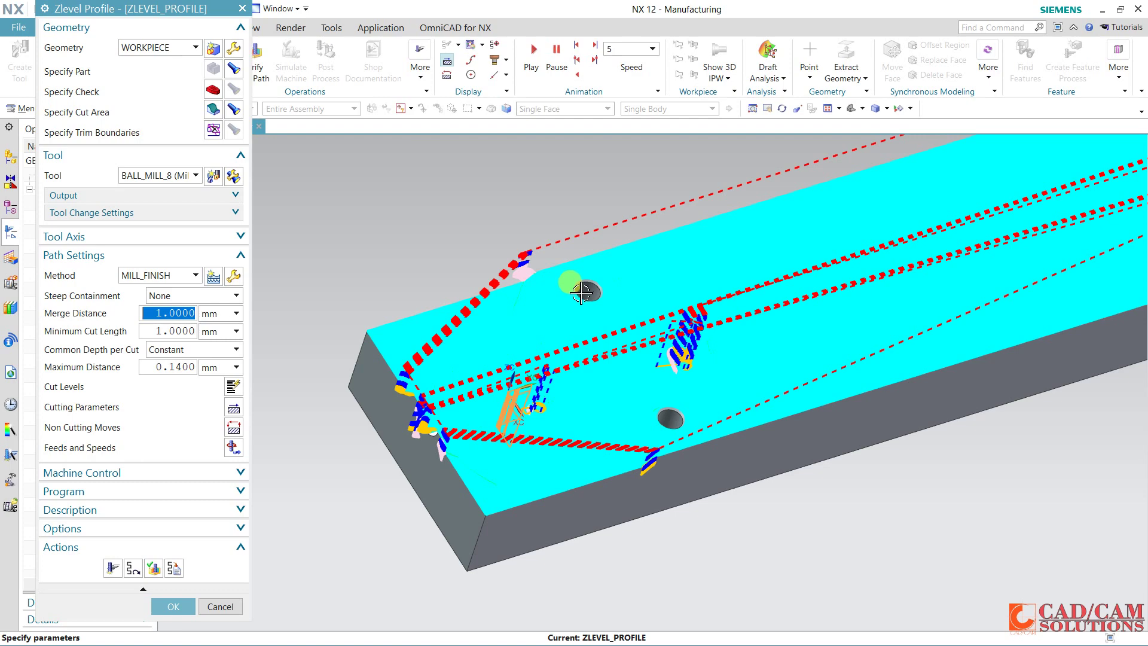
- Deselect the long top face, side face, two other faces and both right-end pocket faces
click(222, 110)
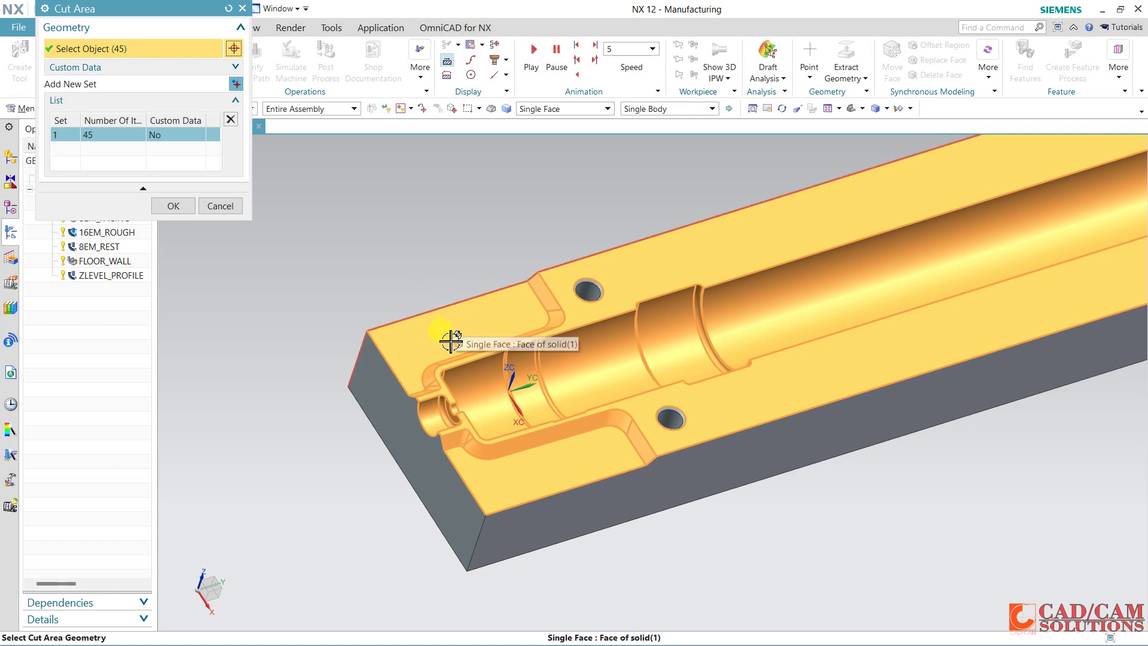
click(405, 361)
click(512, 486)
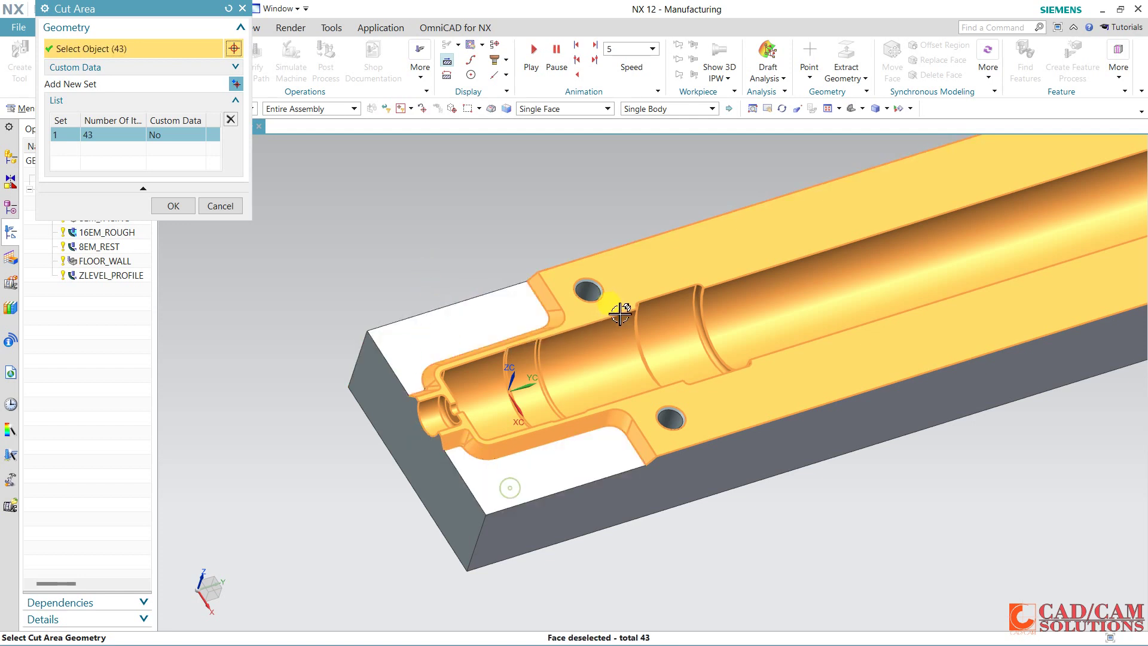
click(638, 273)
click(737, 396)
scroll(718, 474, down, 3)
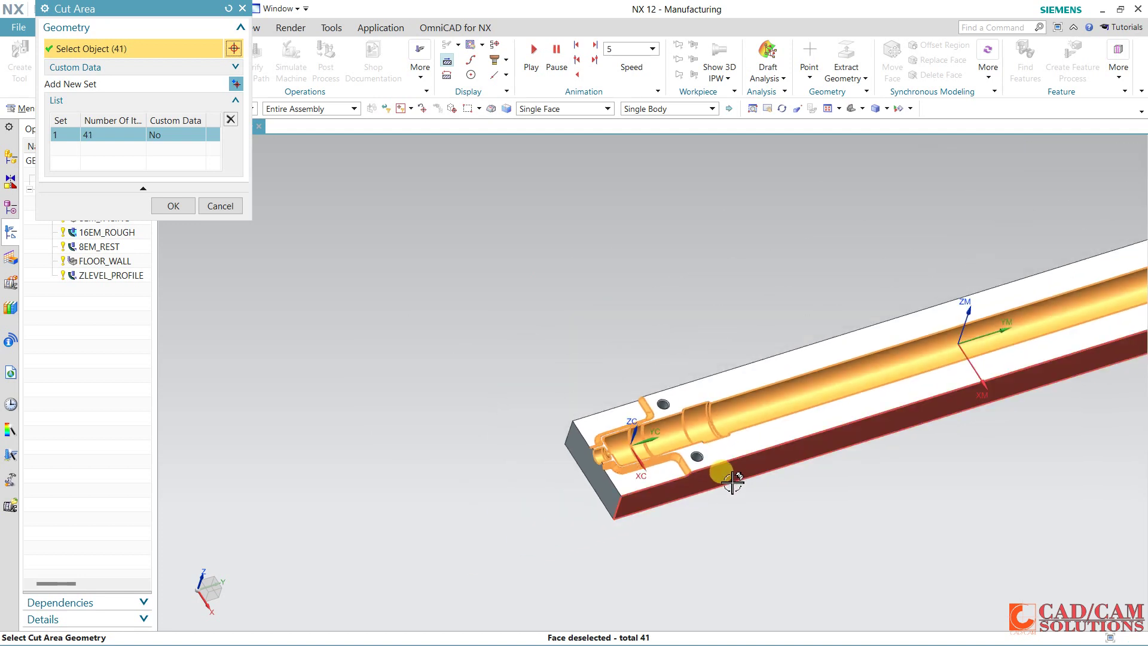
scroll(968, 385, down, 2)
scroll(1029, 379, up, 5)
click(1016, 368)
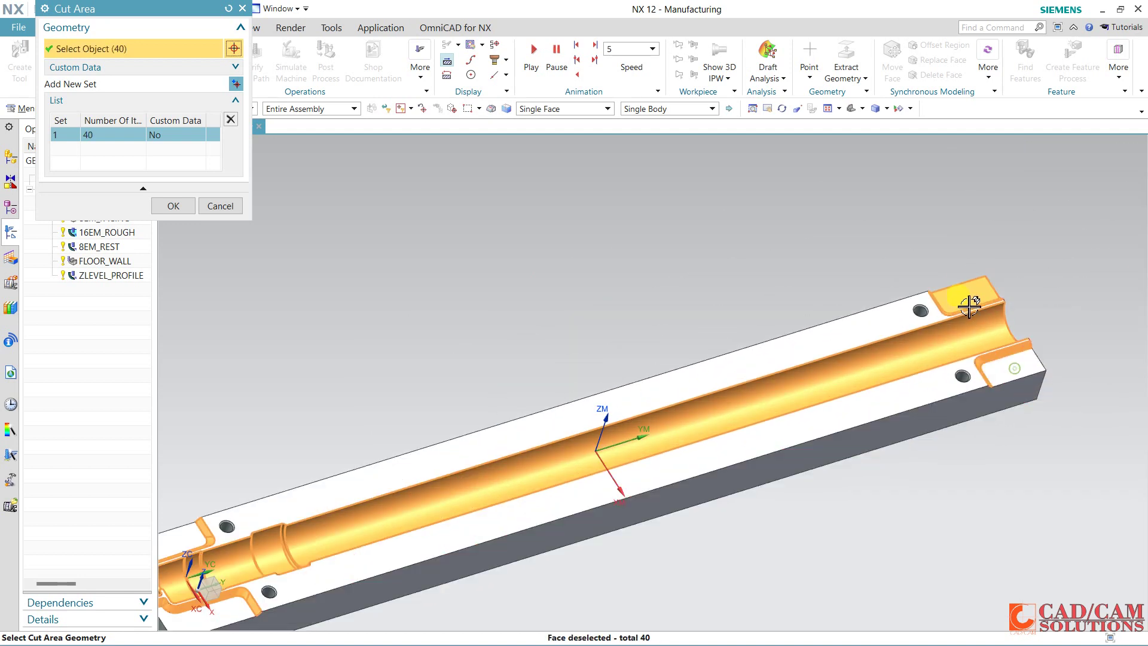
click(962, 299)
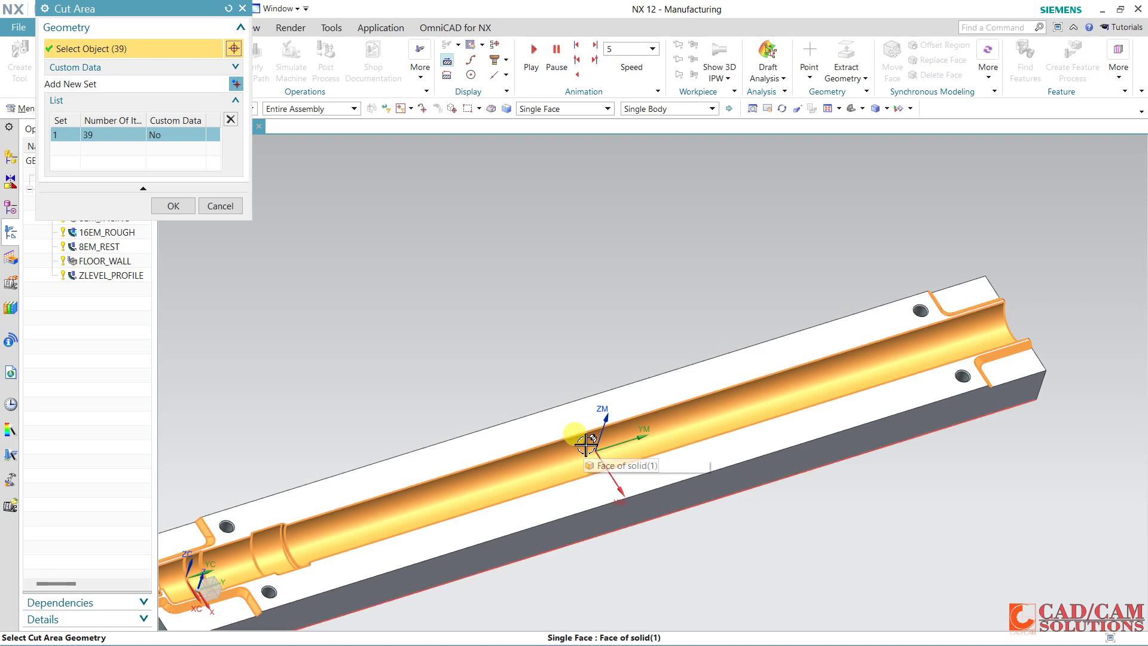
- Deselect the four left-end cylinder and ring faces, leaving 35 cut-area faces
shift+middle_drag(598, 442, 730, 301)
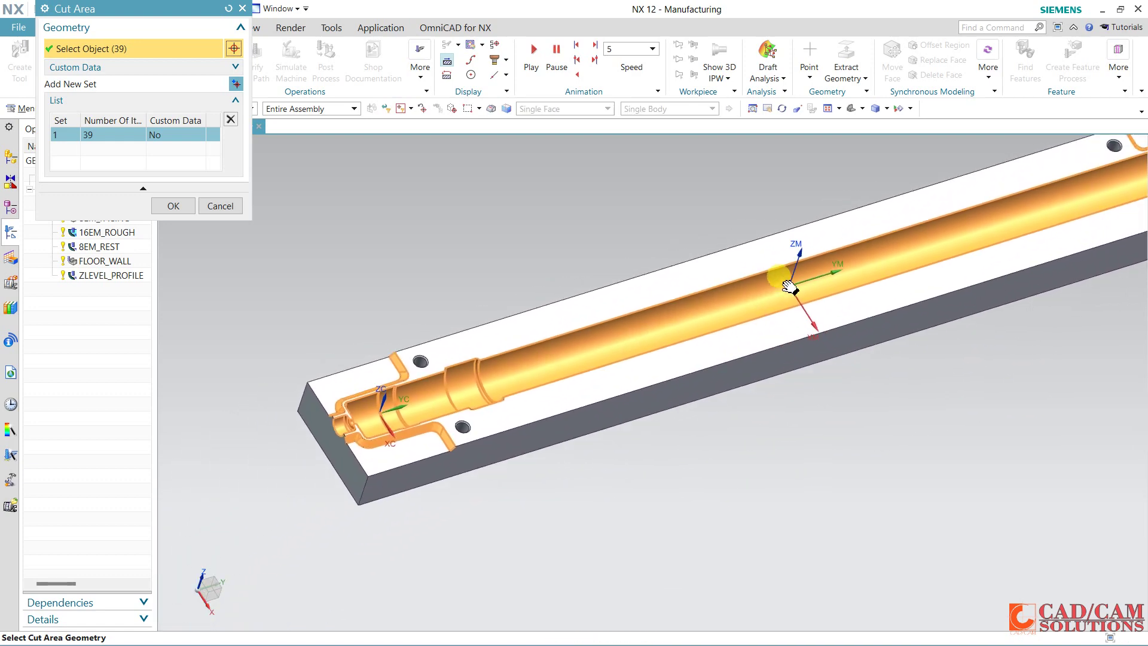
scroll(308, 423, up, 4)
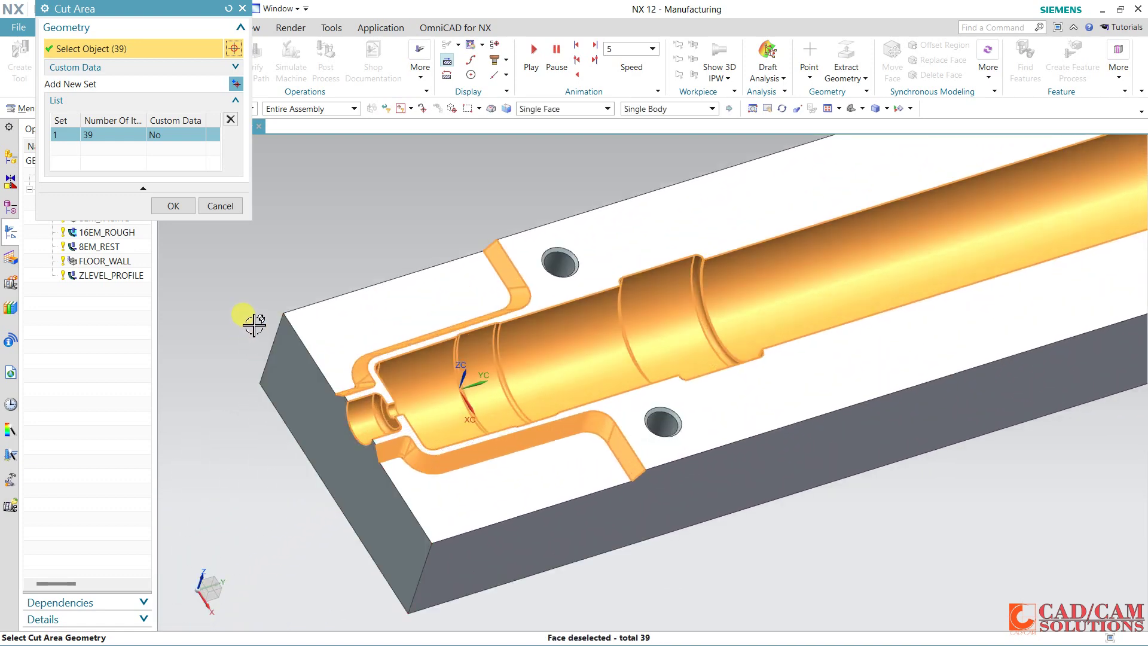
scroll(372, 414, up, 3)
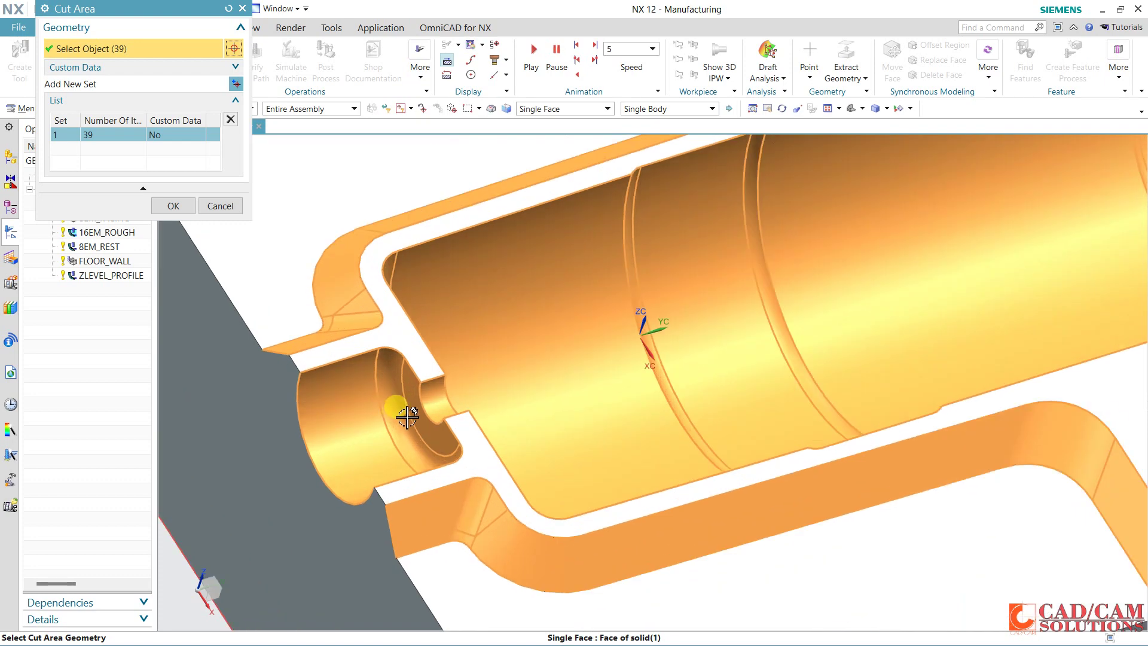
shift+click(424, 402)
shift+click(412, 431)
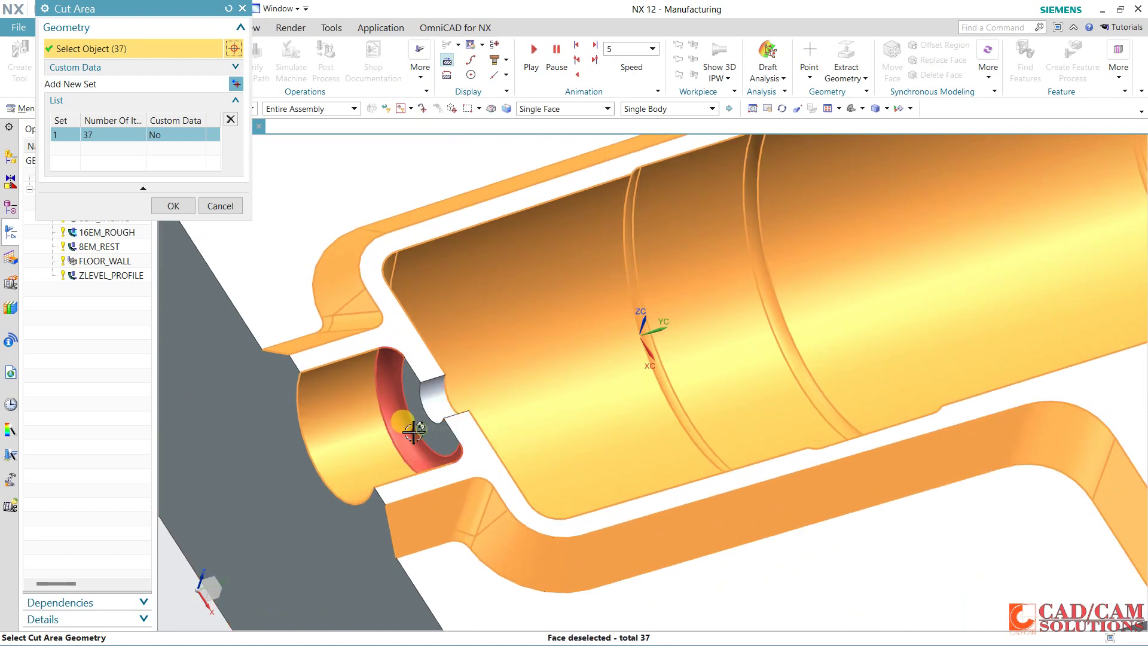
shift+click(359, 439)
shift+click(359, 466)
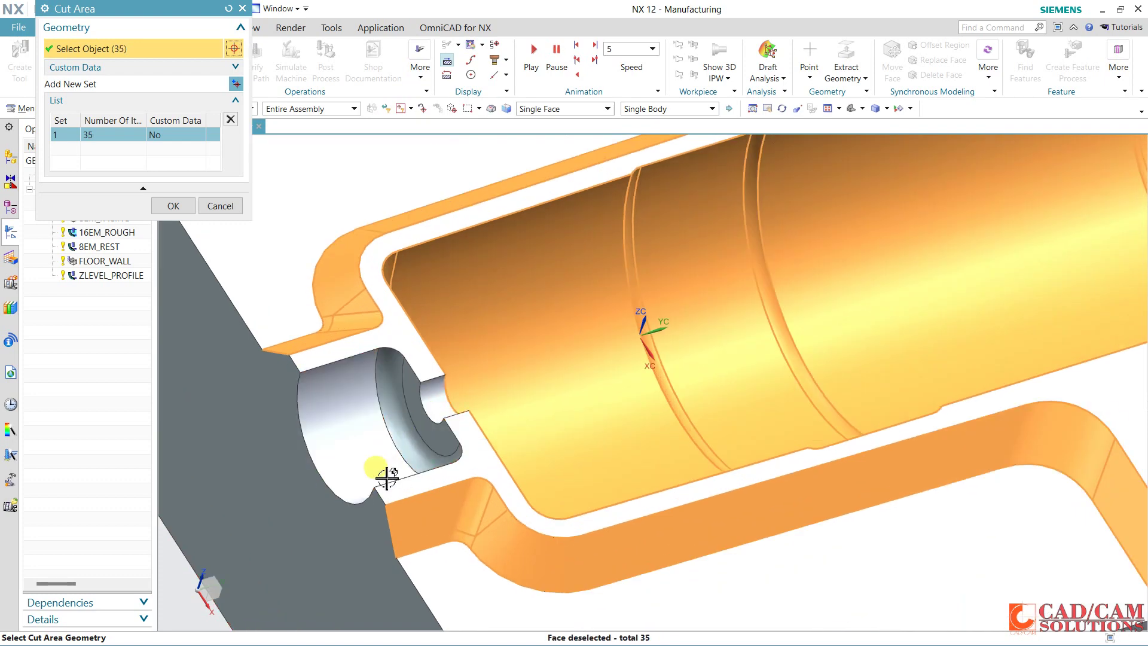
click(174, 206)
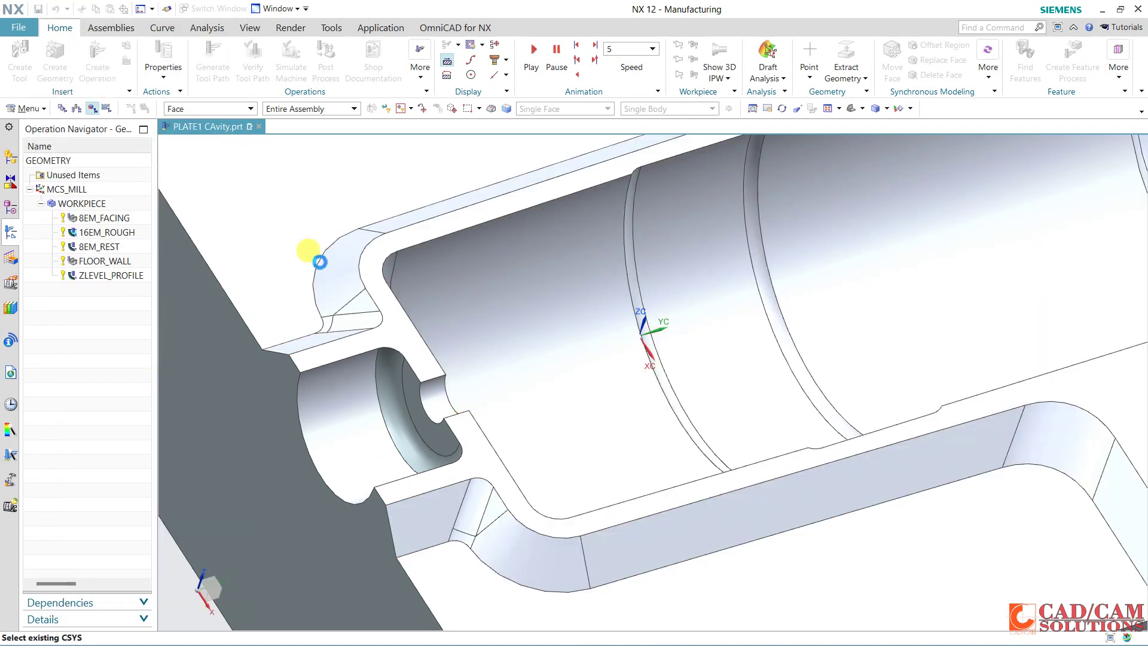
- Regenerate the ZLEVEL_PROFILE toolpath on the 35-face cut area
click(112, 568)
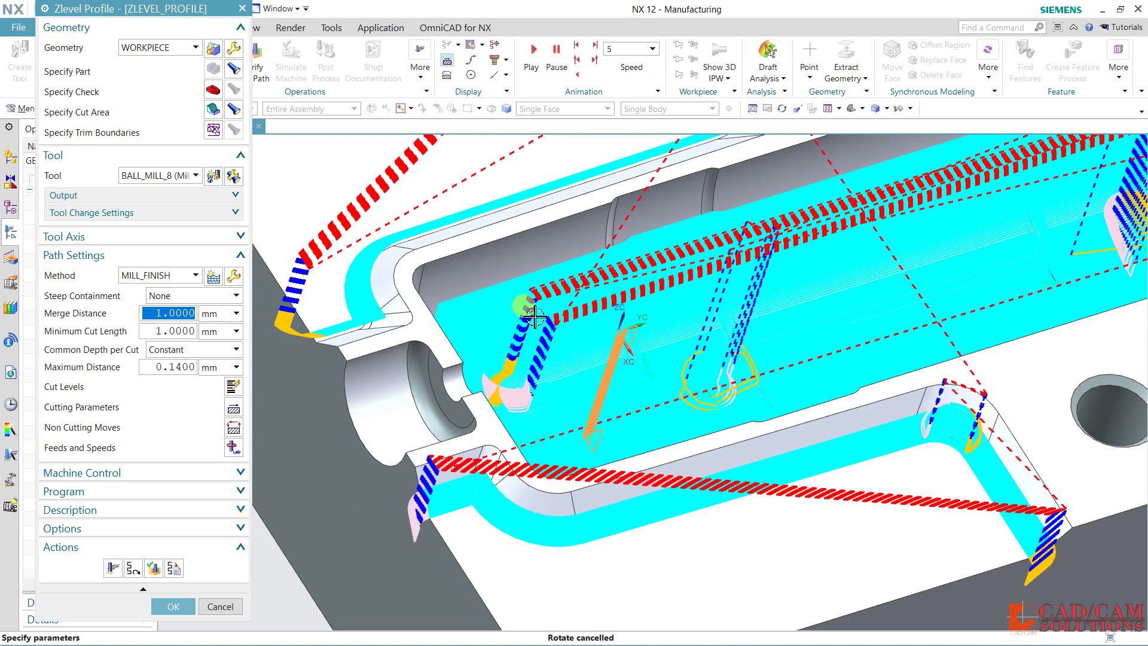
scroll(589, 333, down, 3)
shift+middle_drag(676, 299, 586, 308)
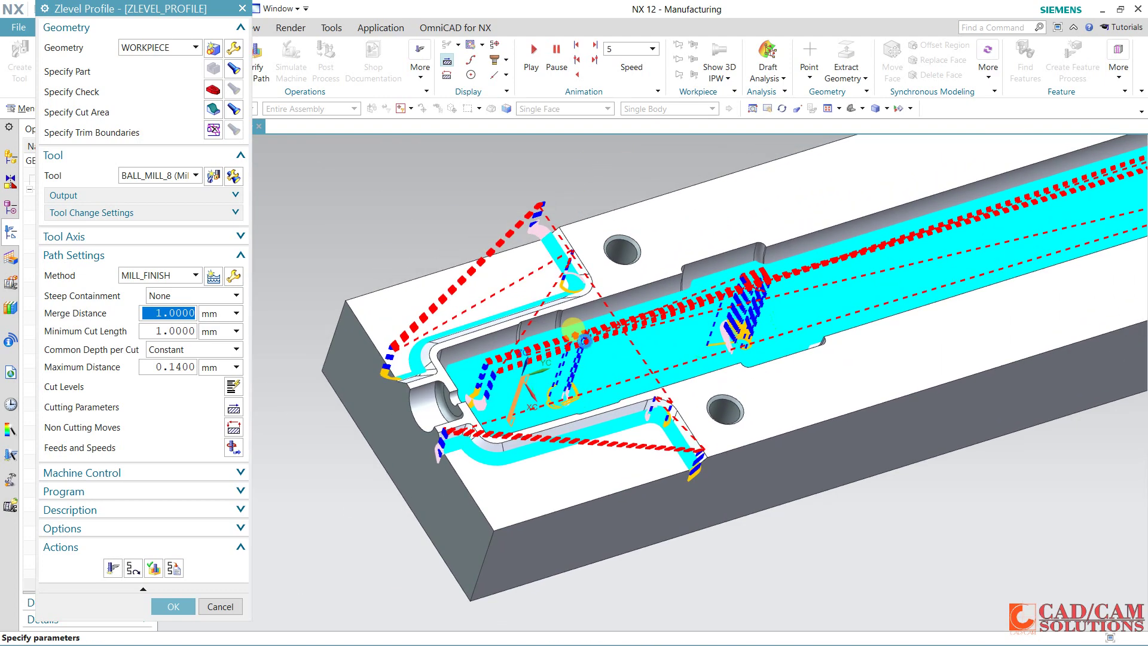
scroll(586, 308, up, 2)
- Verify the toolpath and play its 2D material-removal simulation over 1166 motions
click(153, 568)
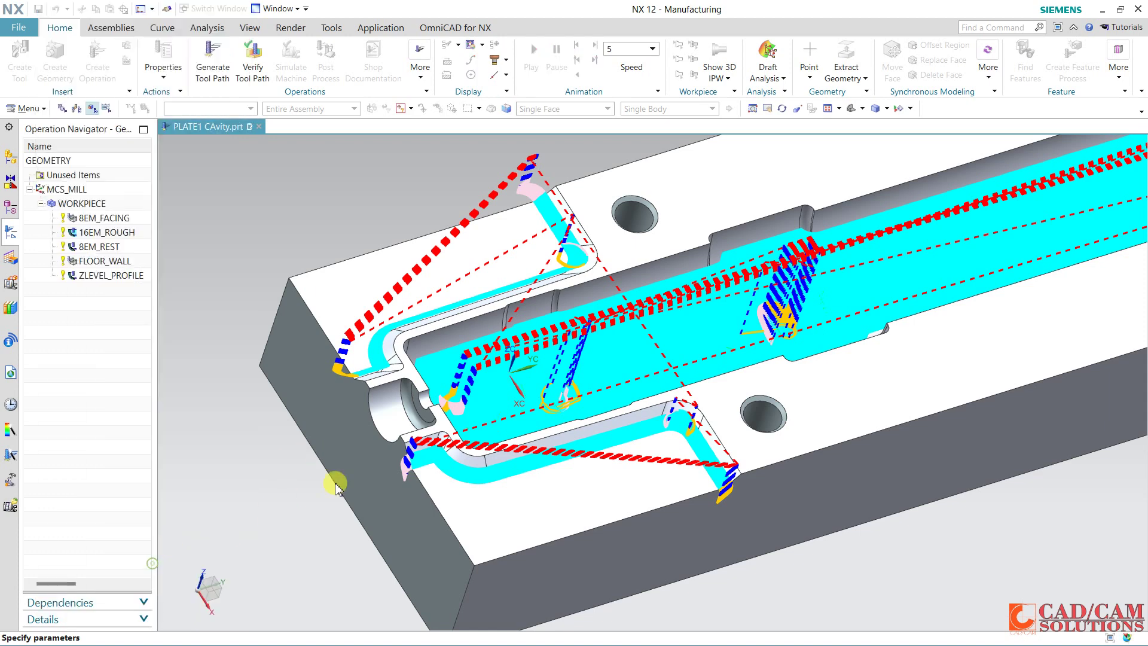
middle_drag(531, 354, 561, 358)
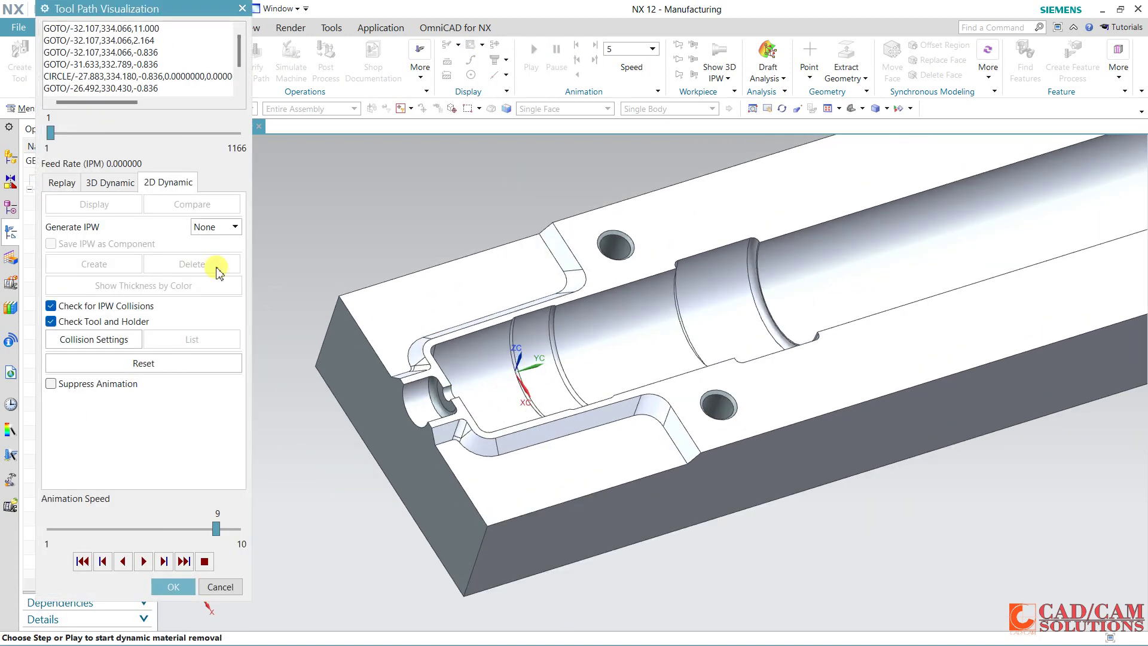
click(145, 560)
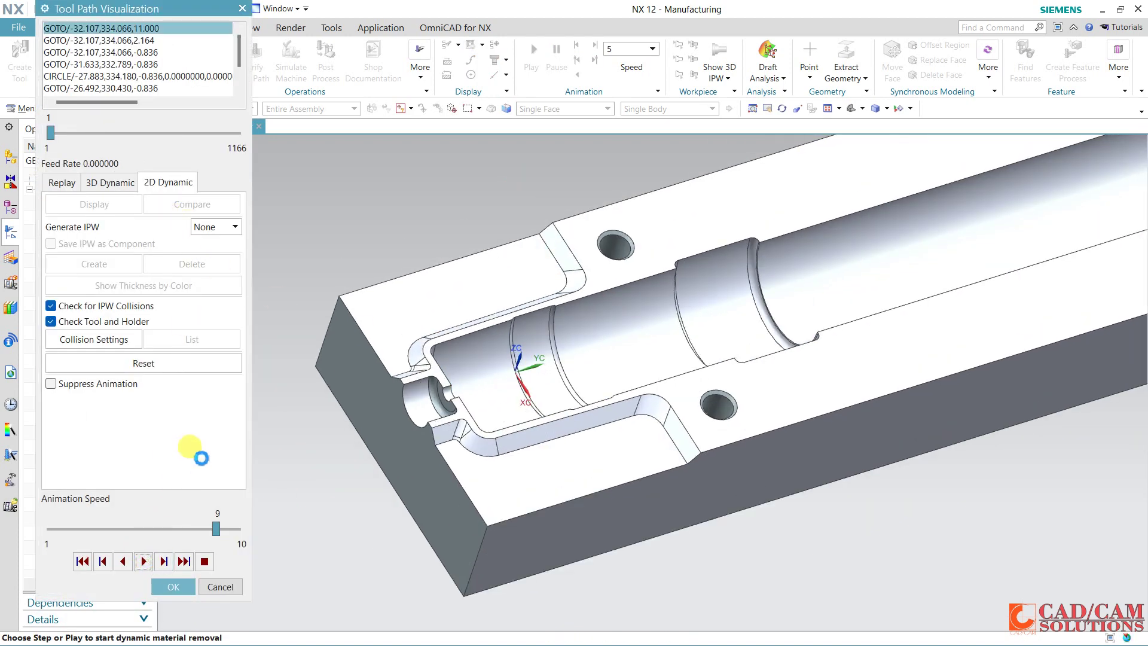
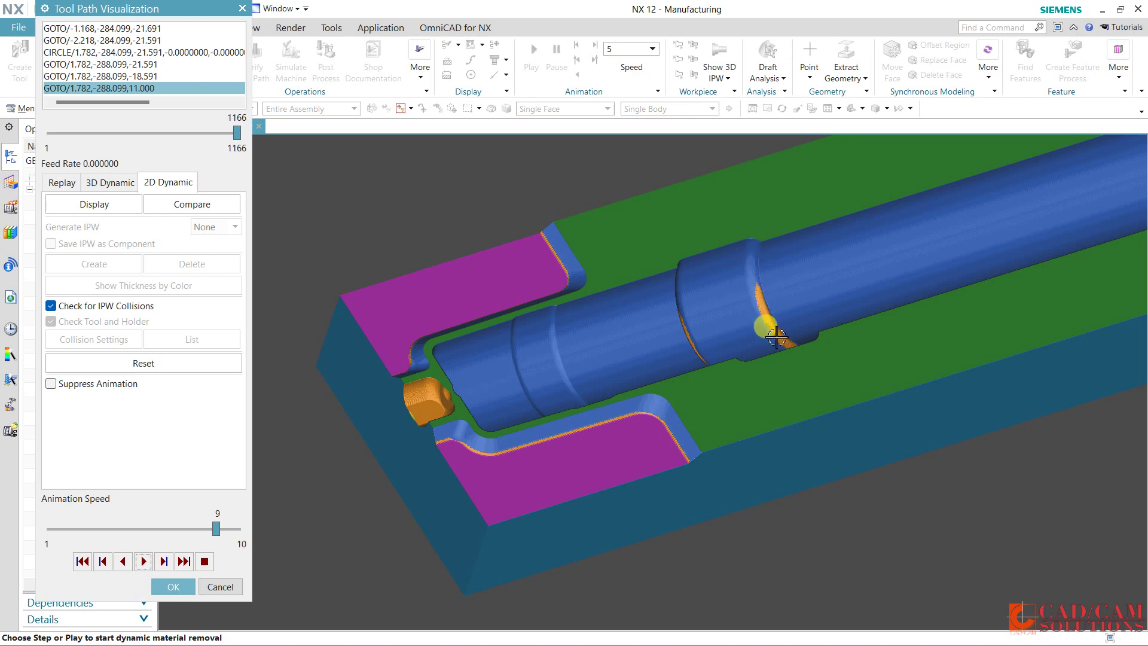
- Accept the ZLEVEL_PROFILE operation after playback and rename it 8NM_FIN
click(172, 586)
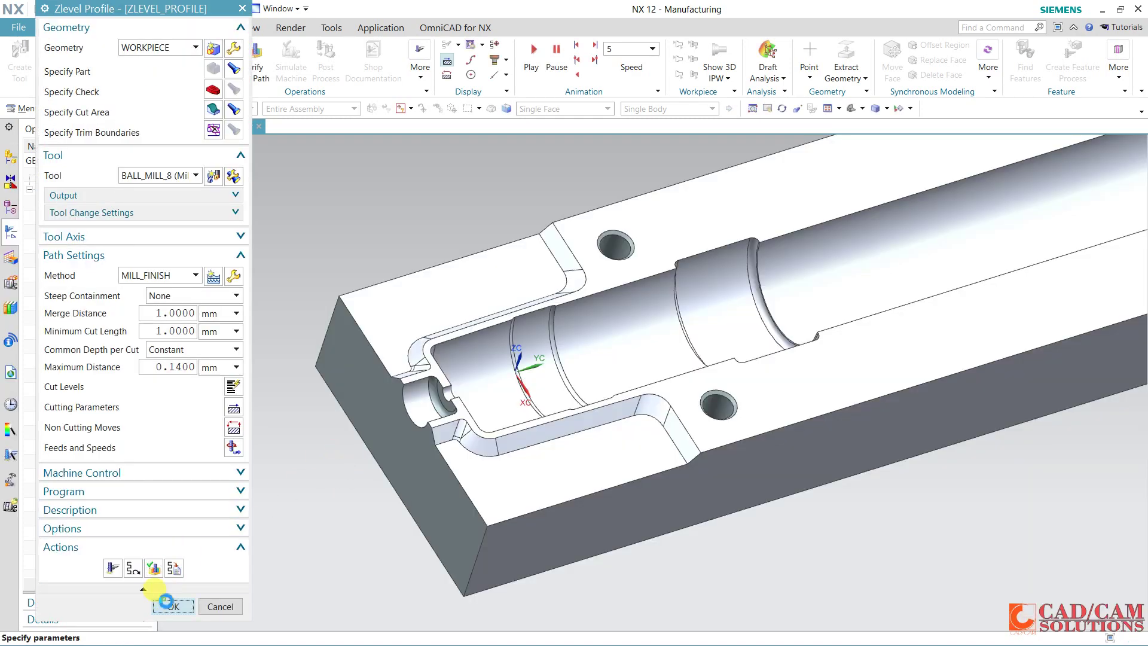
click(170, 605)
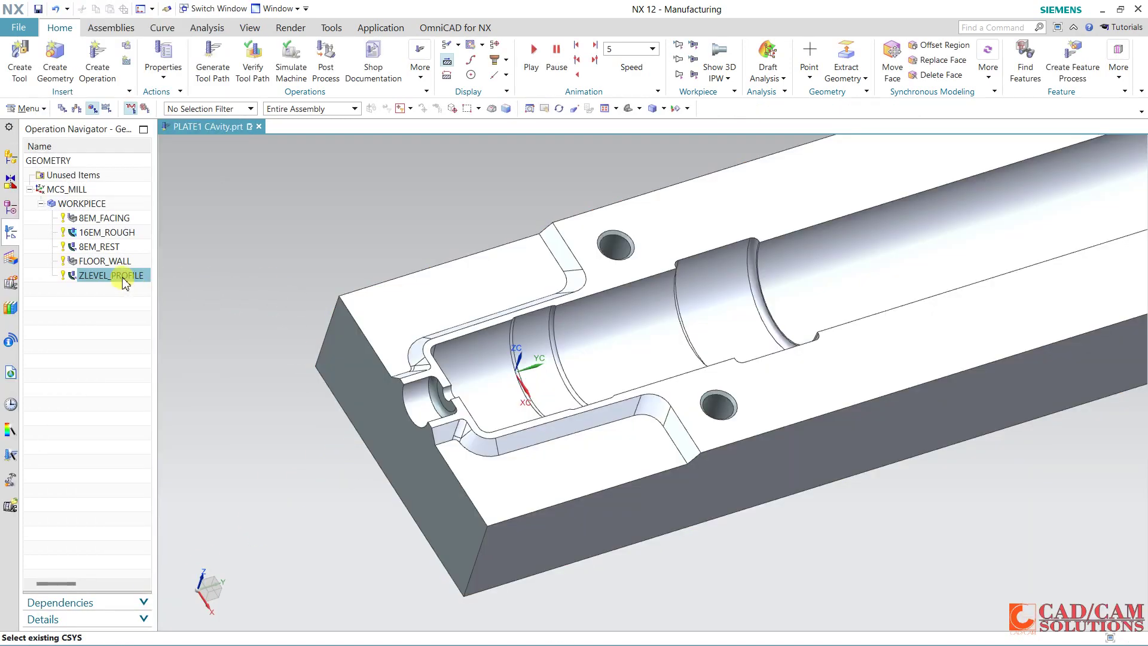
right_click(124, 281)
click(162, 342)
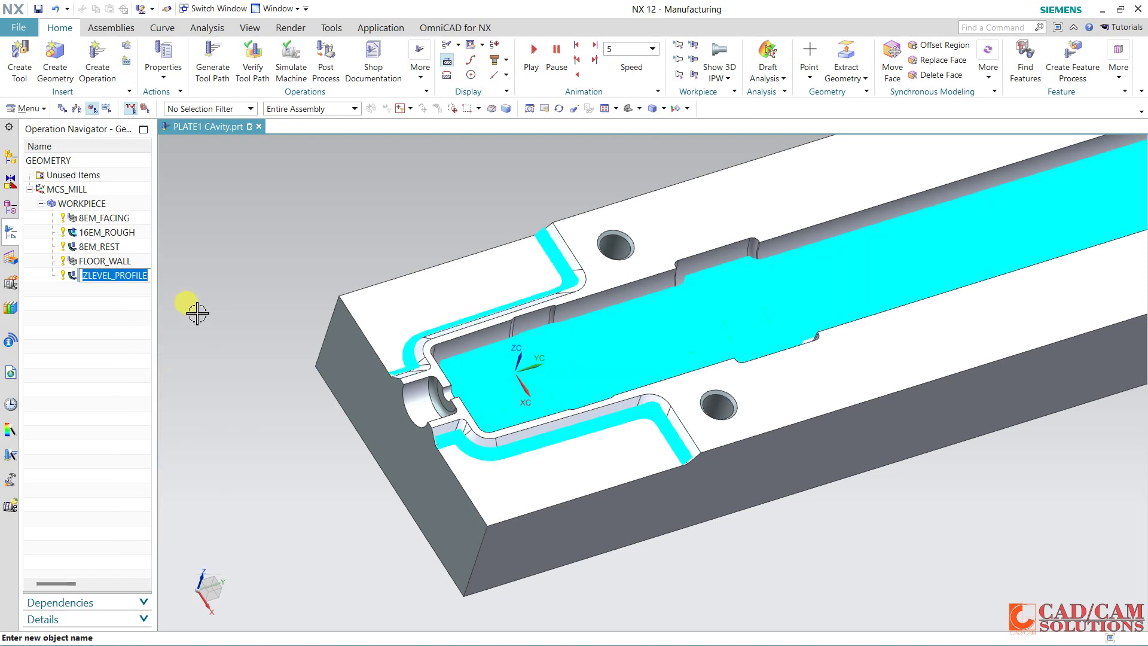
text(8NM_FIN)
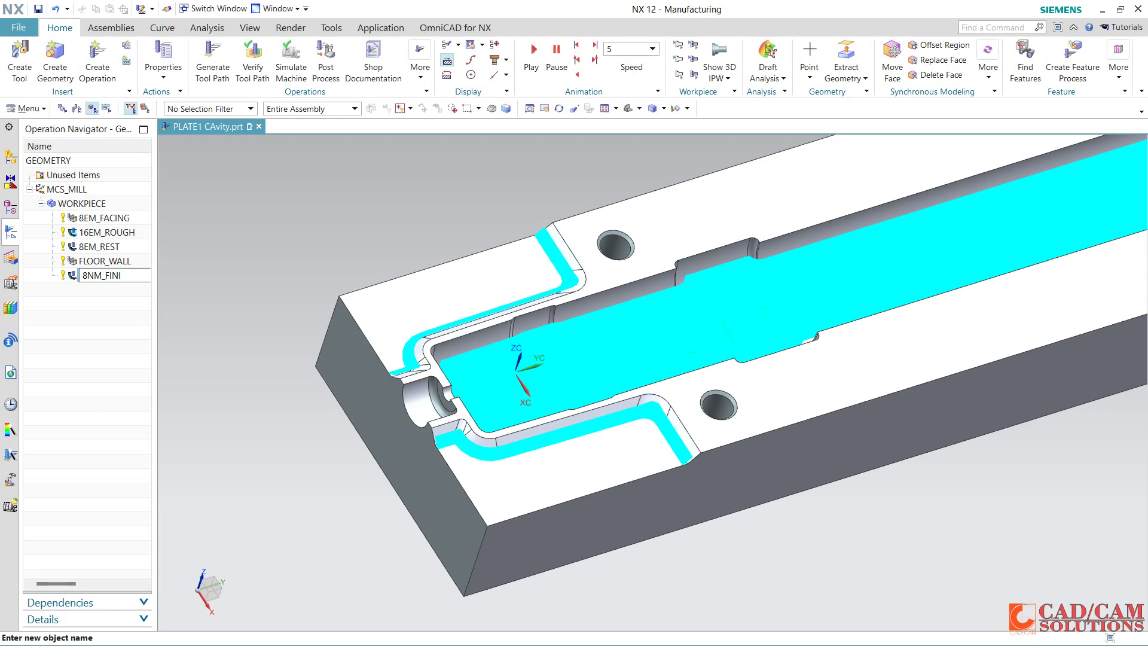
key(Return)
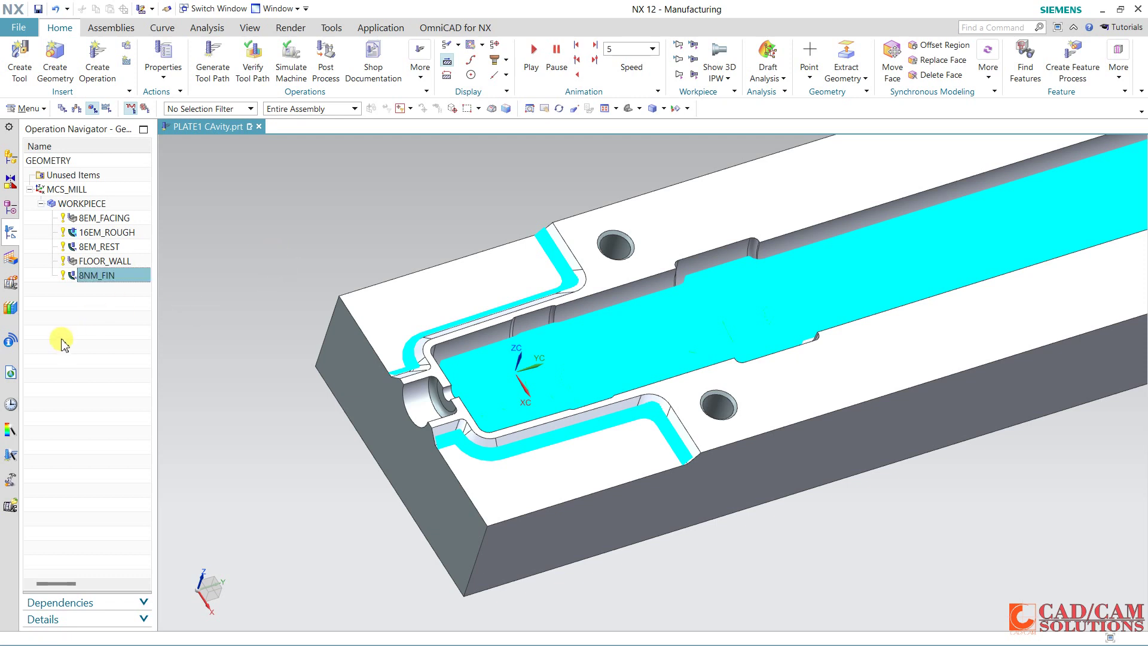
click(62, 335)
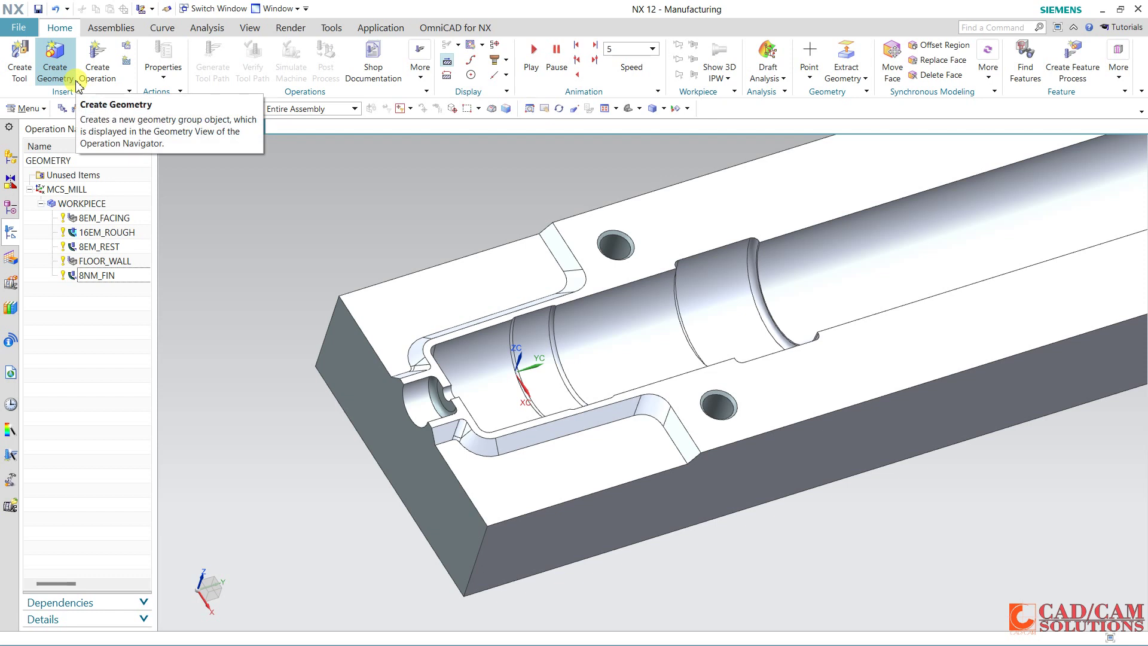
- Create end mill 4EM with 4 mm diameter, 35 mm length and 20 mm flute length
click(20, 56)
click(93, 162)
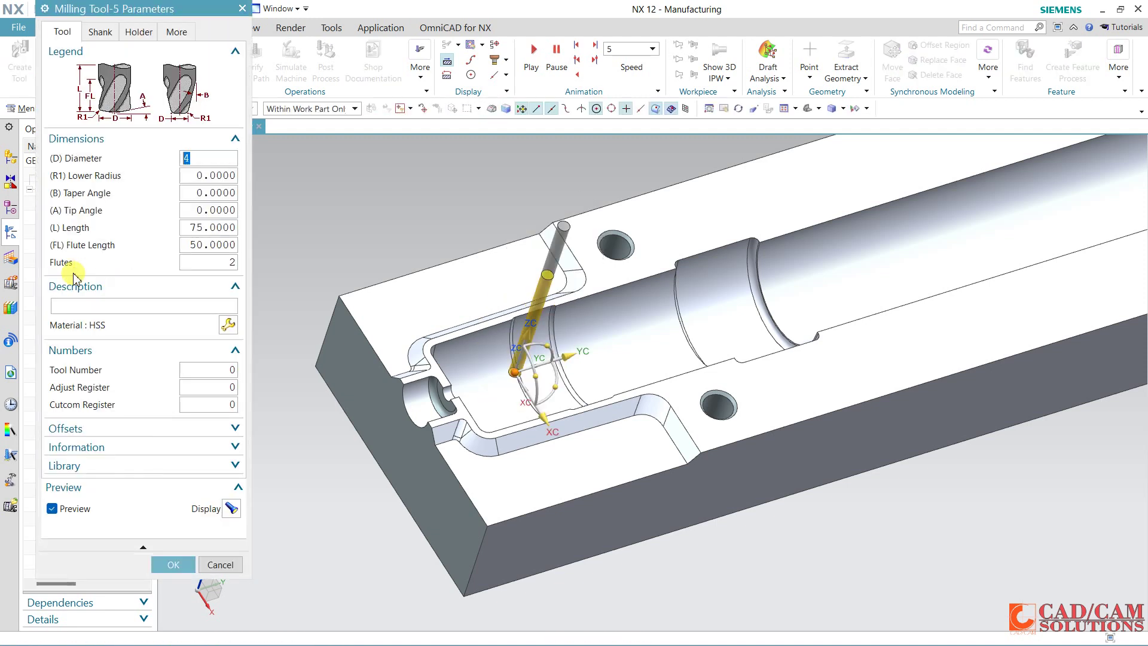
mouse_move(235, 228)
mouse_down()
mouse_move(183, 228)
mouse_move(191, 245)
mouse_up()
text(3)
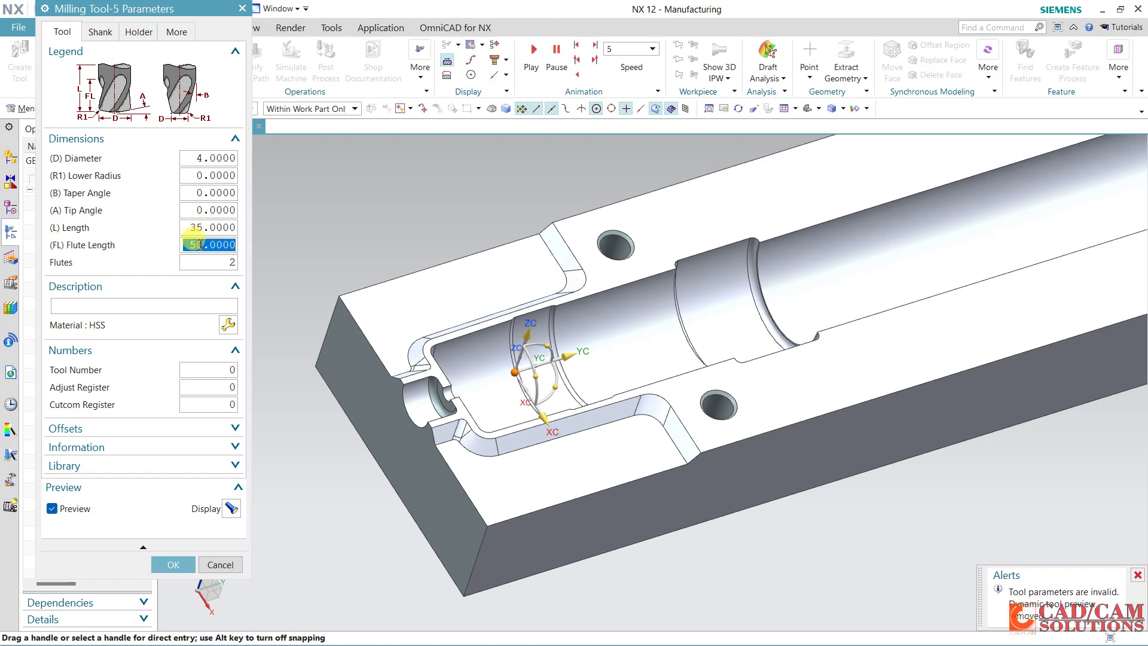
text(20)
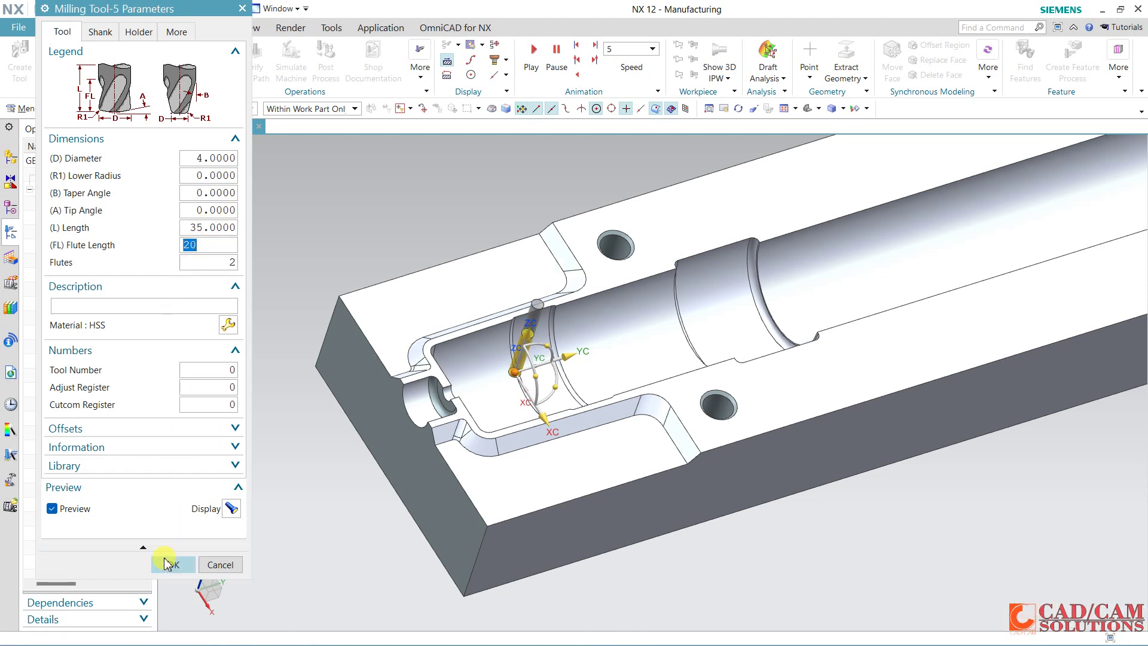
click(169, 563)
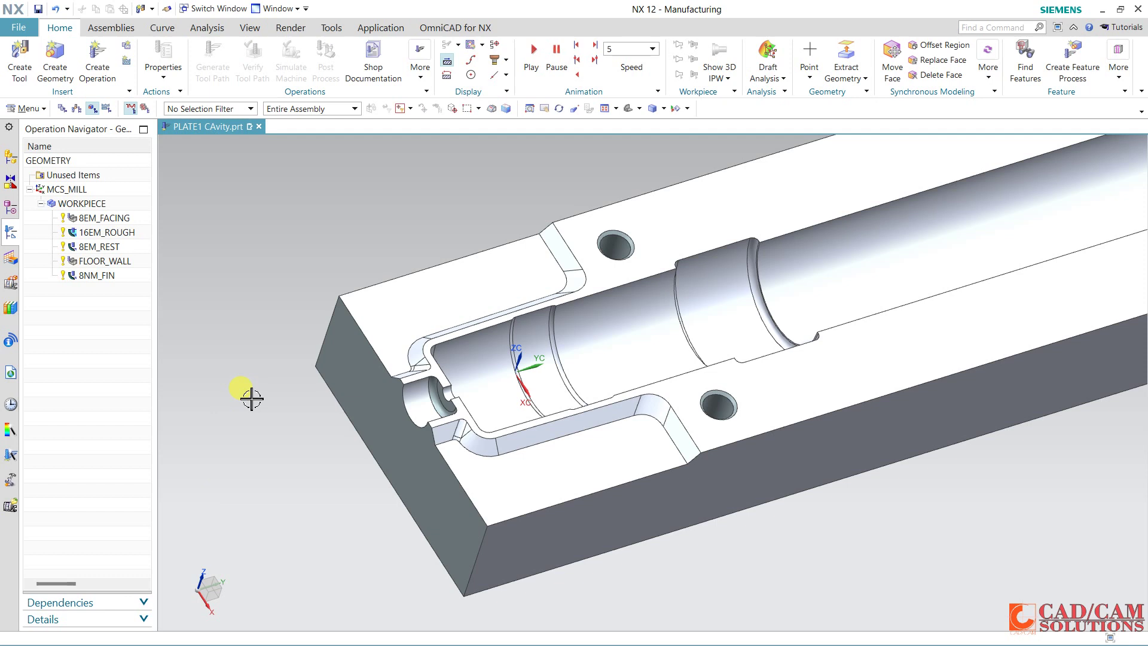
- Create tool 4BM with 4 mm diameter, 20 mm flute length and 35 mm length
click(26, 76)
text(4BM)
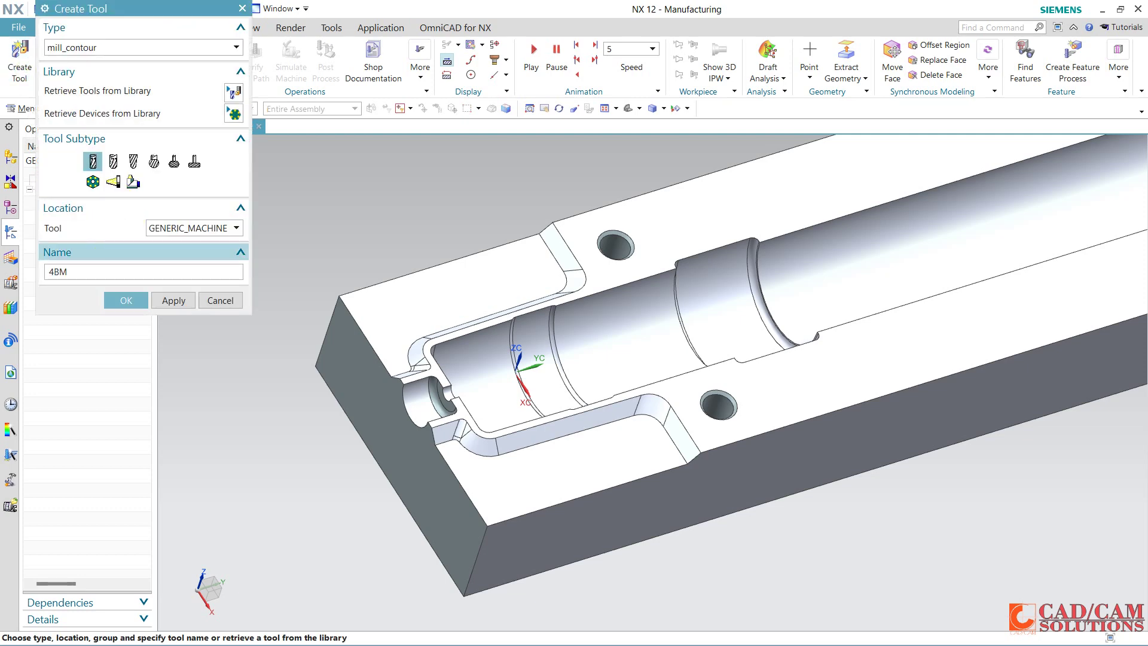
key(Return)
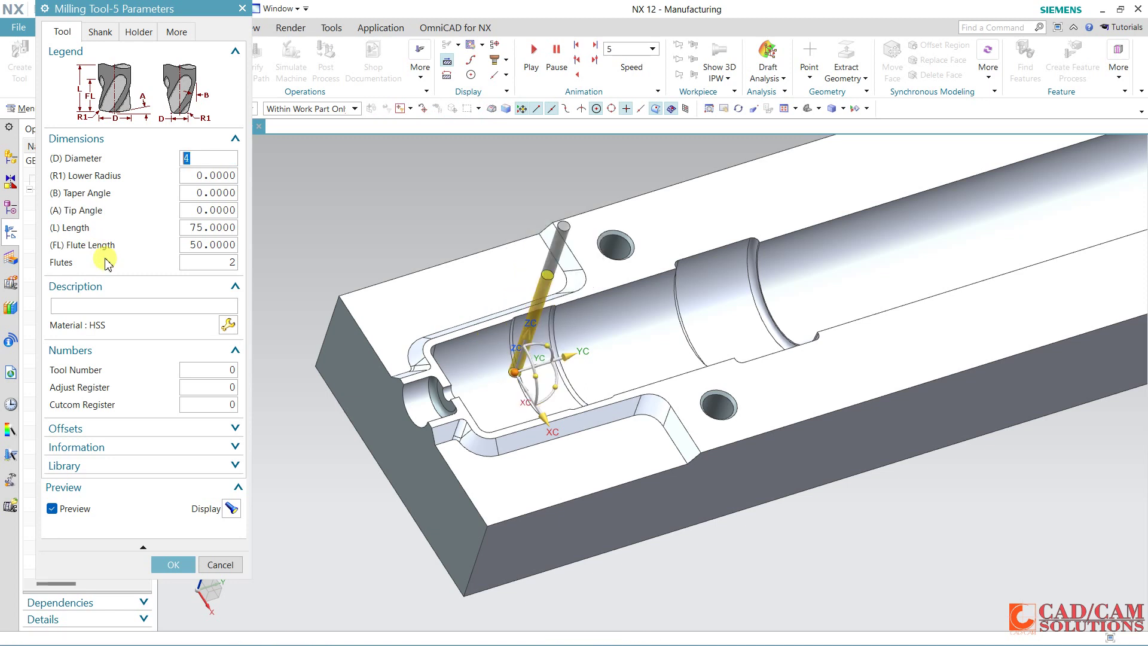
click(210, 242)
text(20)
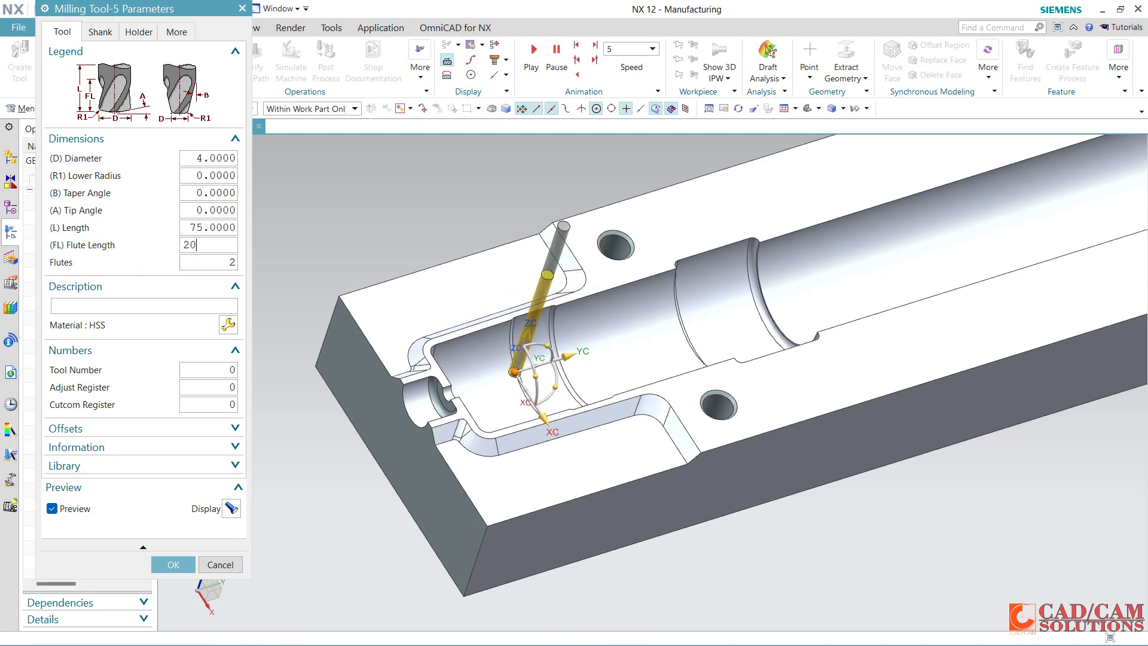
click(201, 229)
text(35)
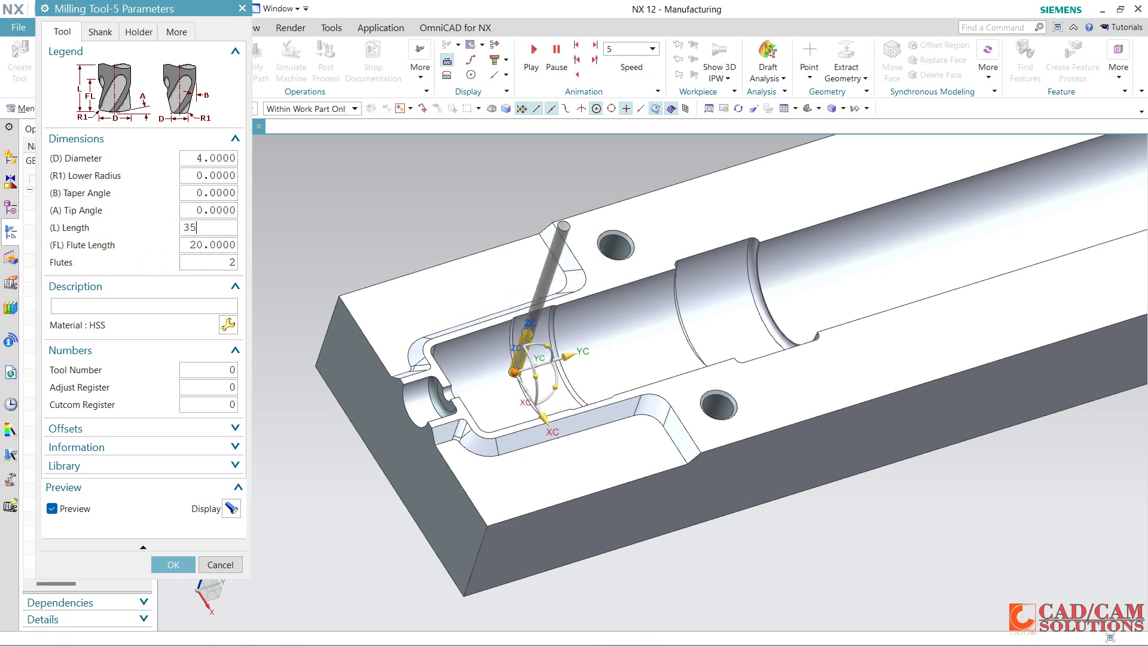
key(Return)
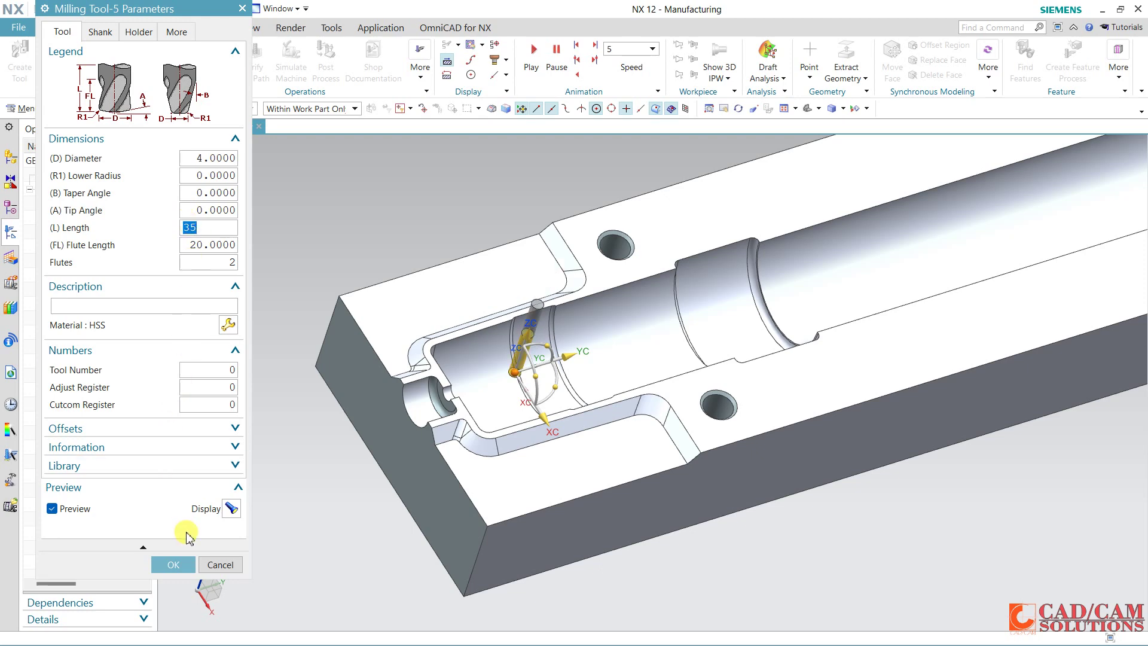
click(180, 564)
- Create ZLEVEL_PROFILE operation 4EM_REST using tool 4EM and method MILL_ROUGH
click(97, 67)
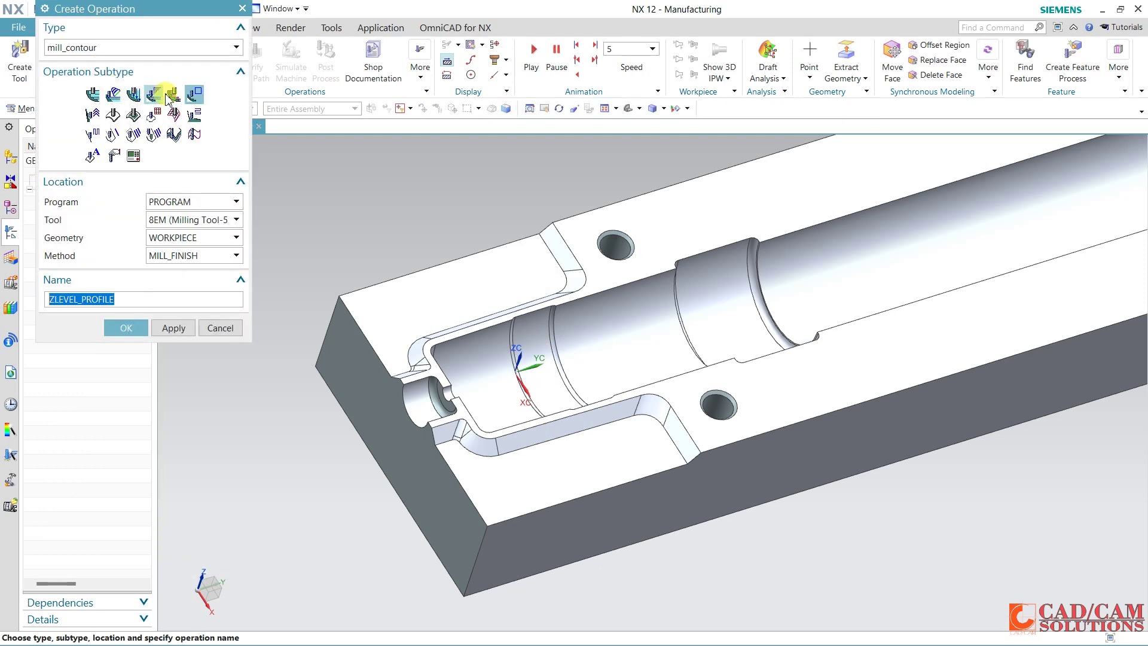
click(179, 220)
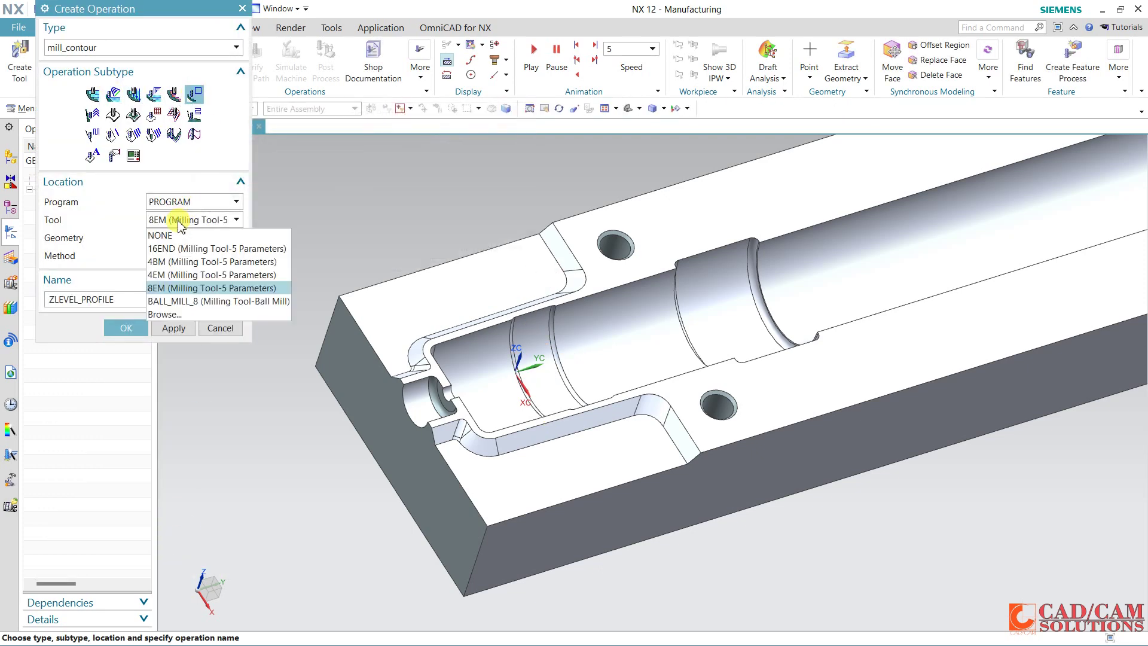
click(177, 275)
click(185, 255)
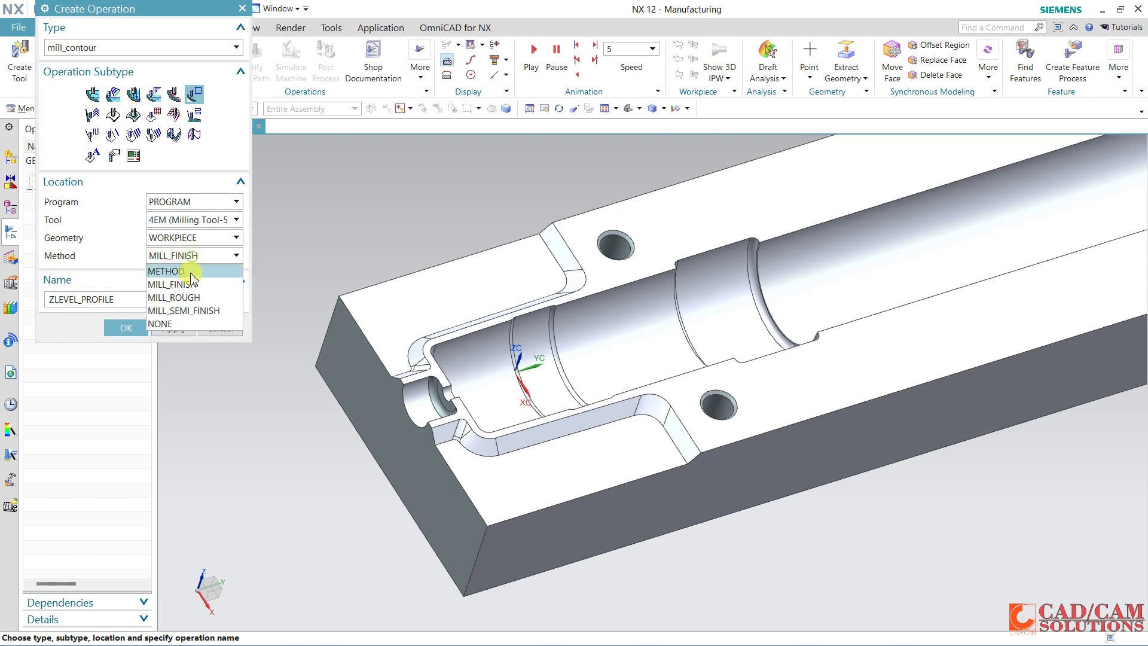
click(189, 297)
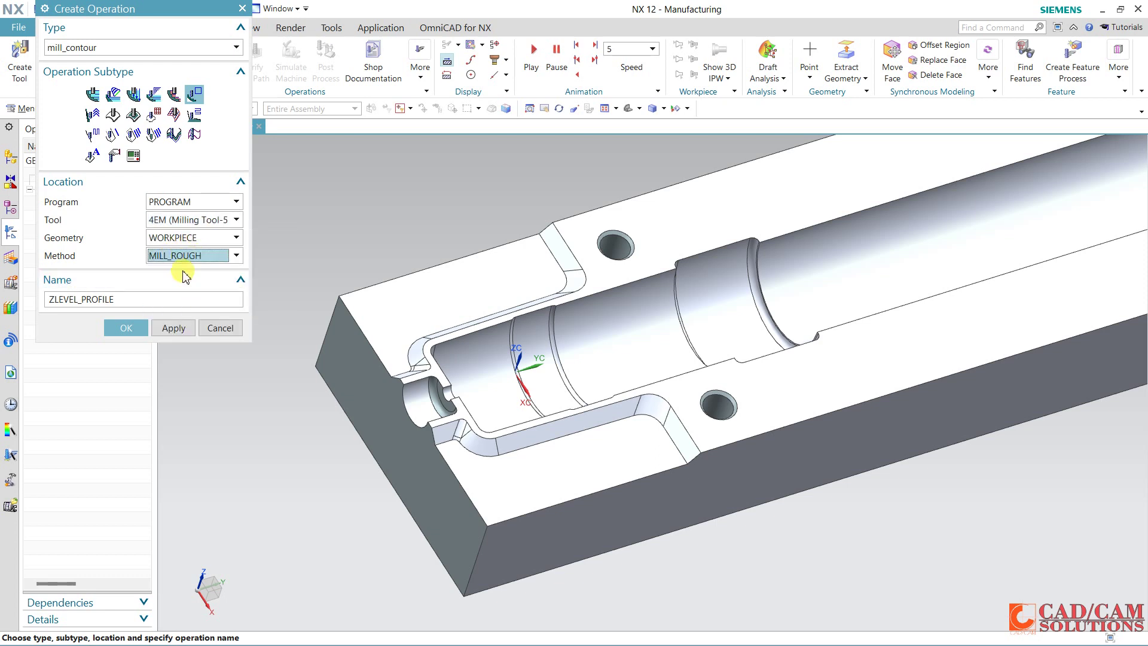
double_click(124, 299)
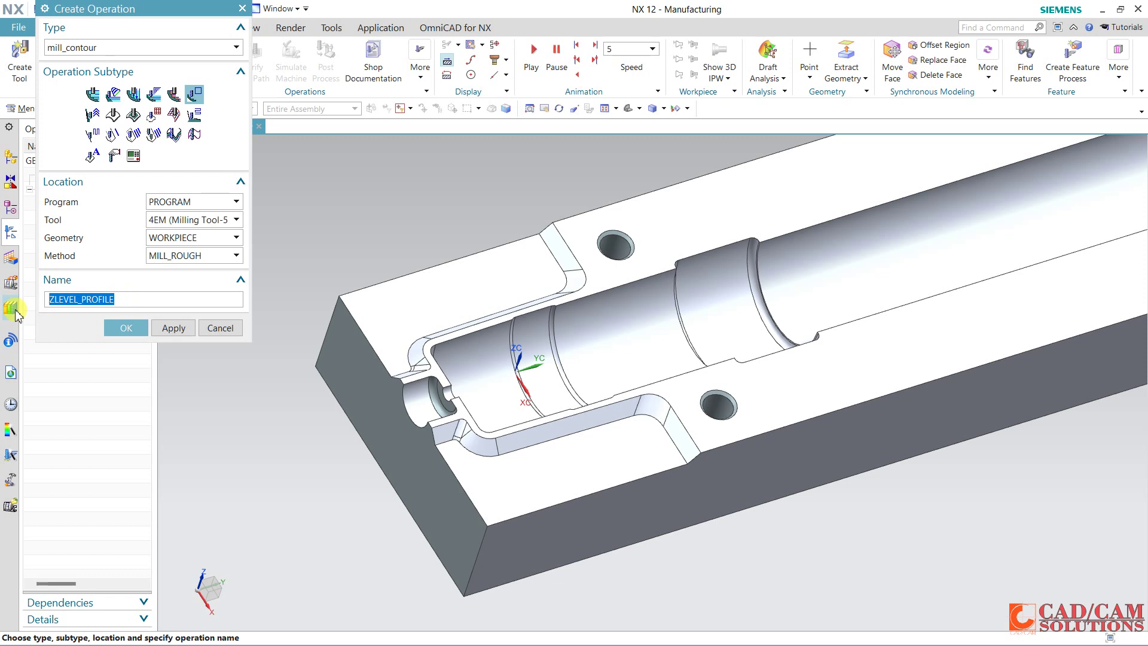
text(4EM_REST)
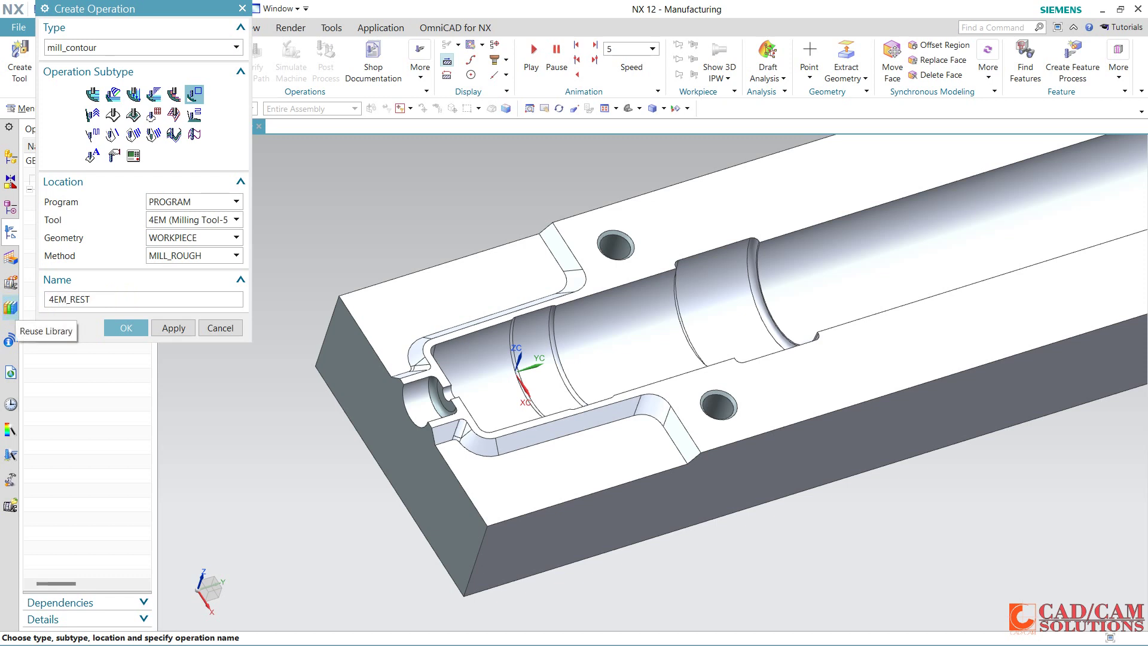
key(Return)
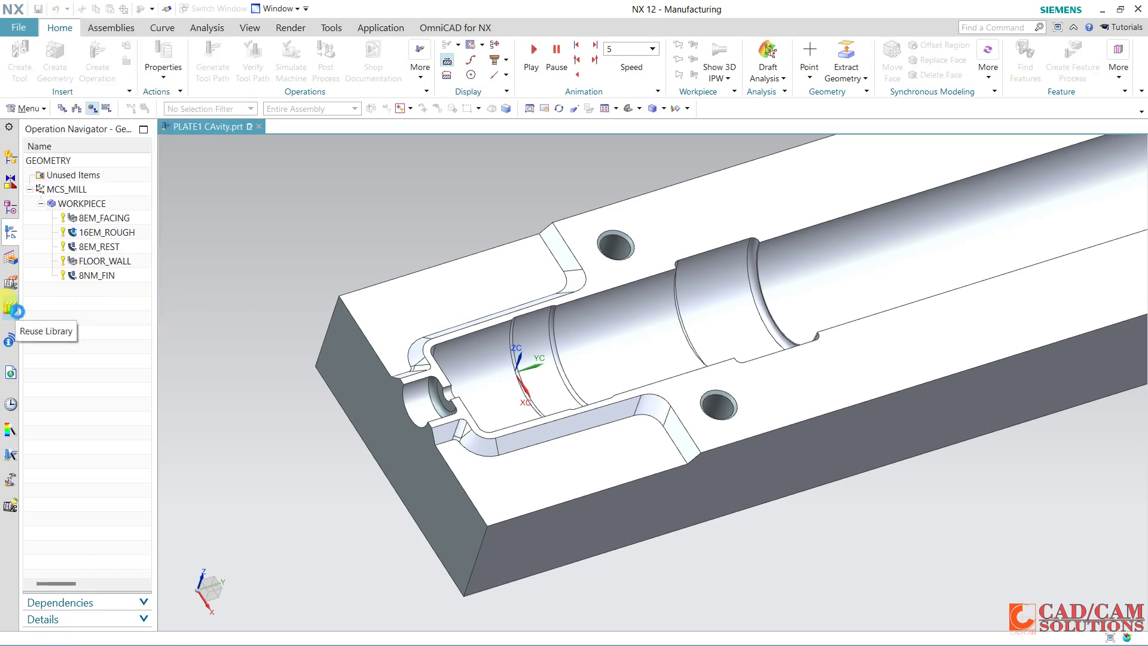
- Limit the cut area to the four small-bore faces, with 1 mm merge and 0.05 mm maximum distance
click(209, 118)
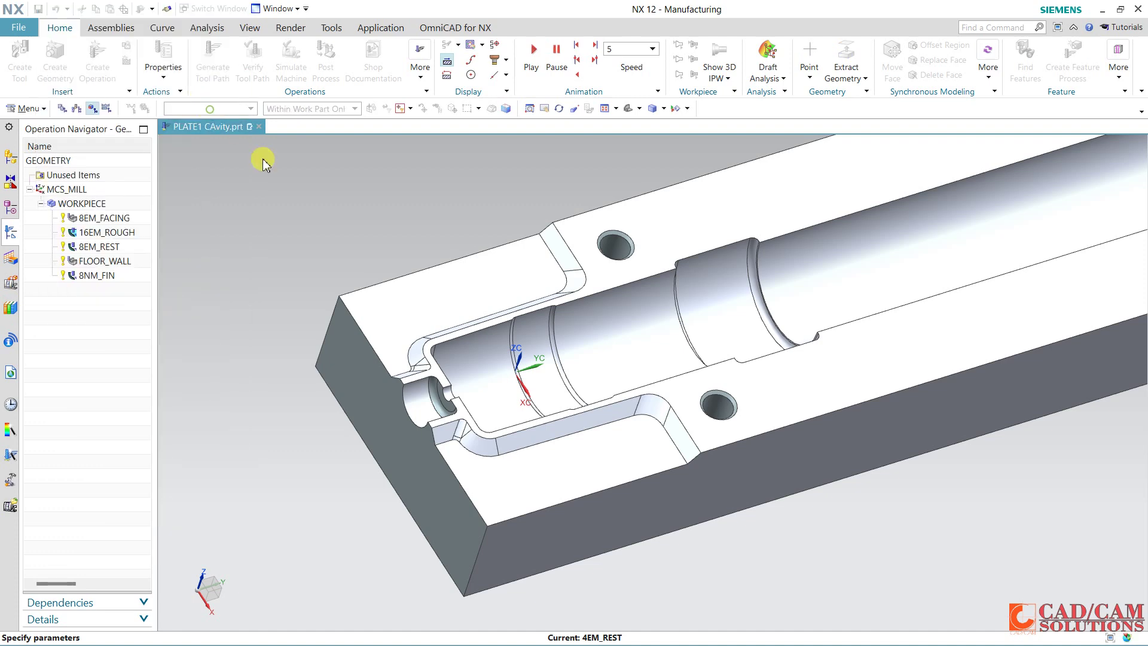
scroll(423, 401, up, 4)
click(444, 391)
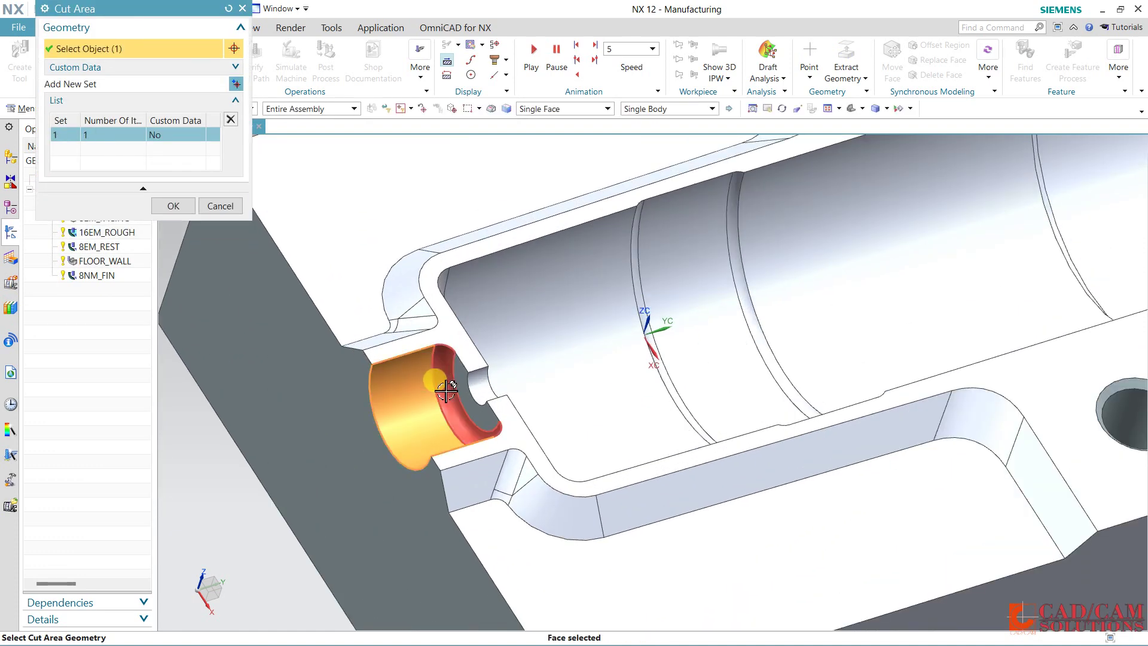
click(463, 384)
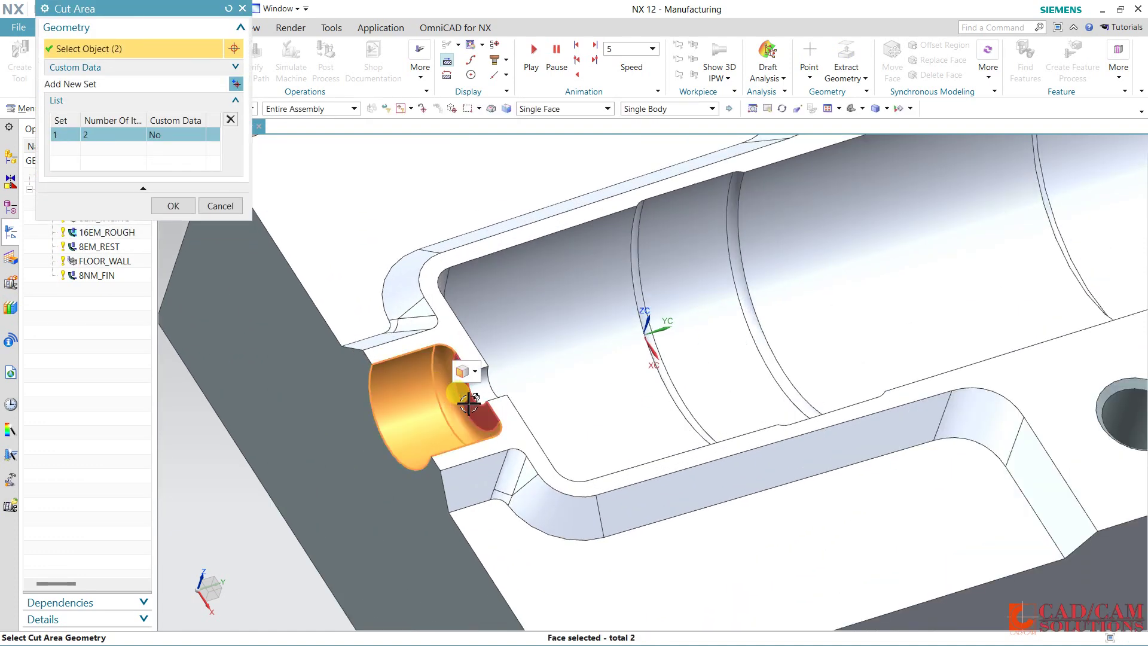
click(177, 206)
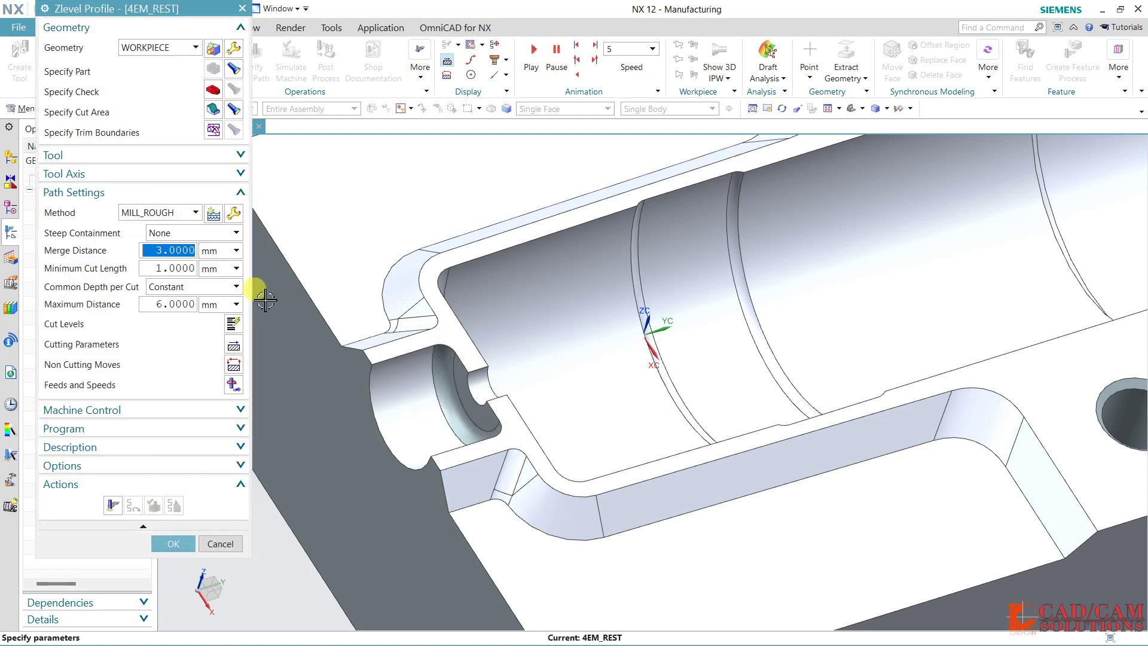
text(1)
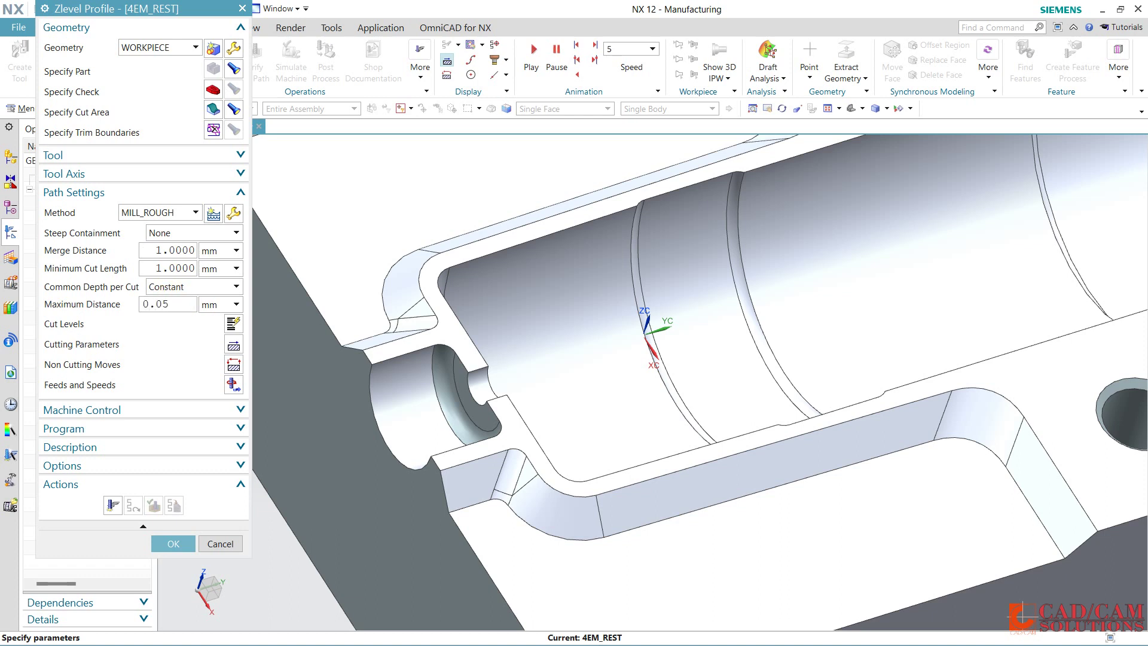
- Set spindle speed 4000 rpm and cut feed 800 mmpm, recalculating derived values
click(233, 383)
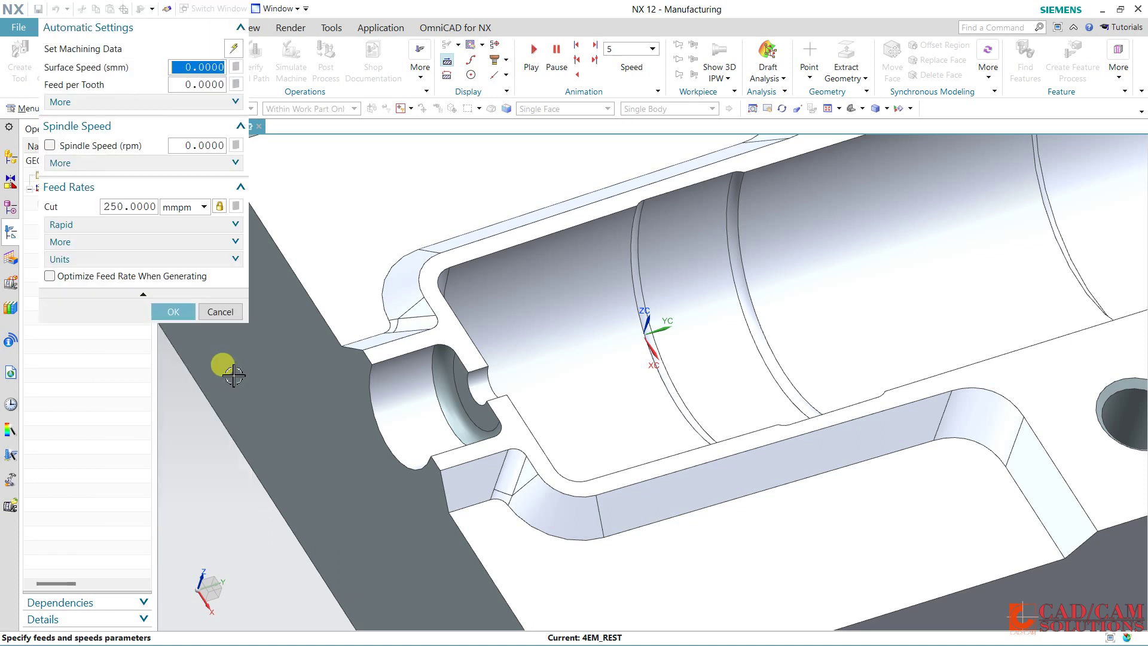
double_click(173, 146)
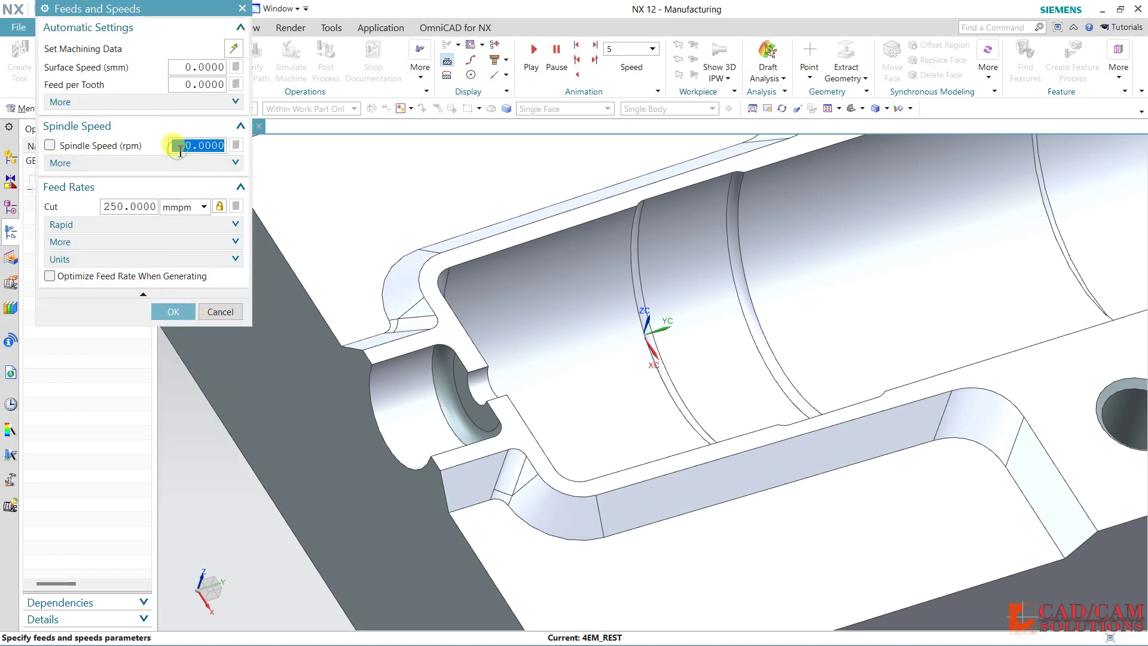
text(40)
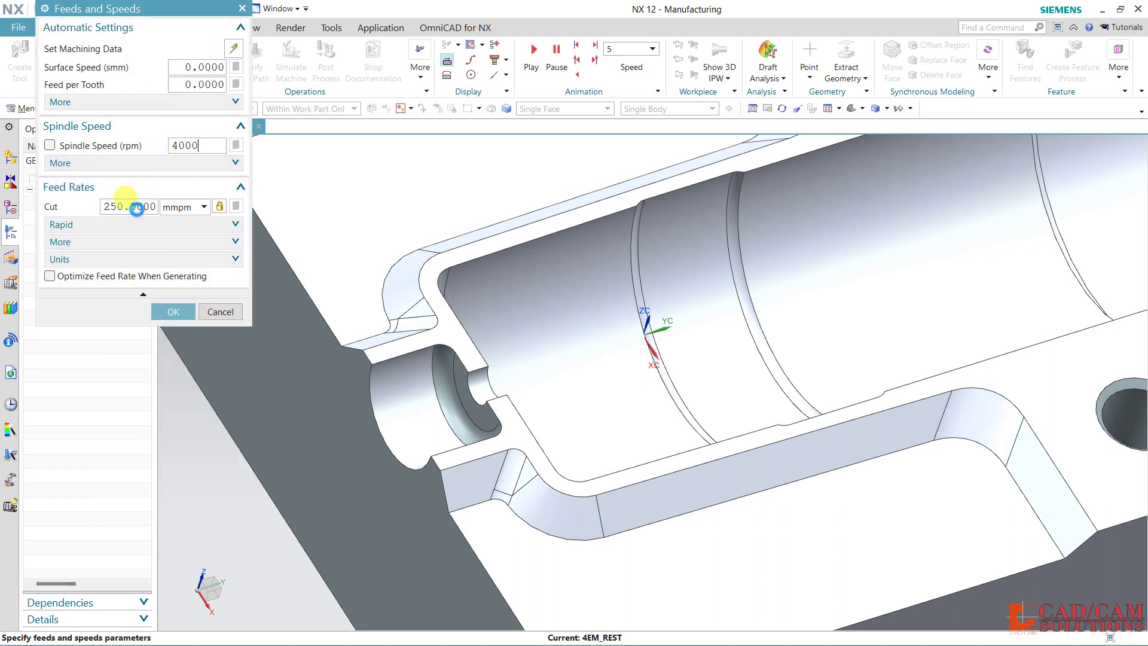
double_click(137, 206)
text(800)
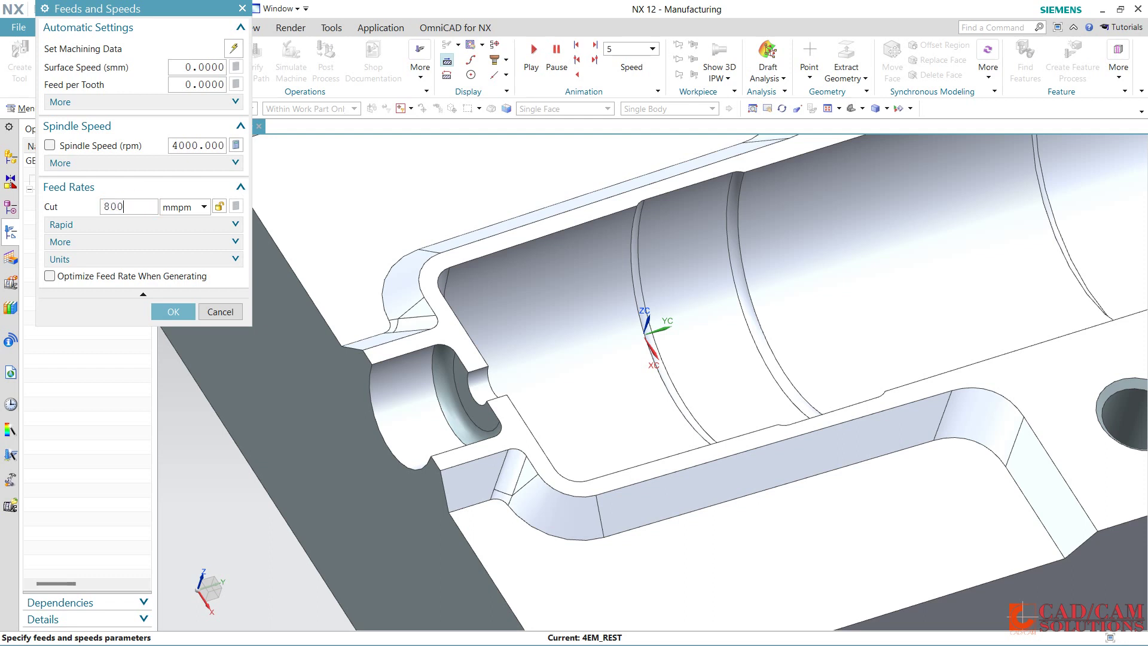
click(237, 146)
click(187, 313)
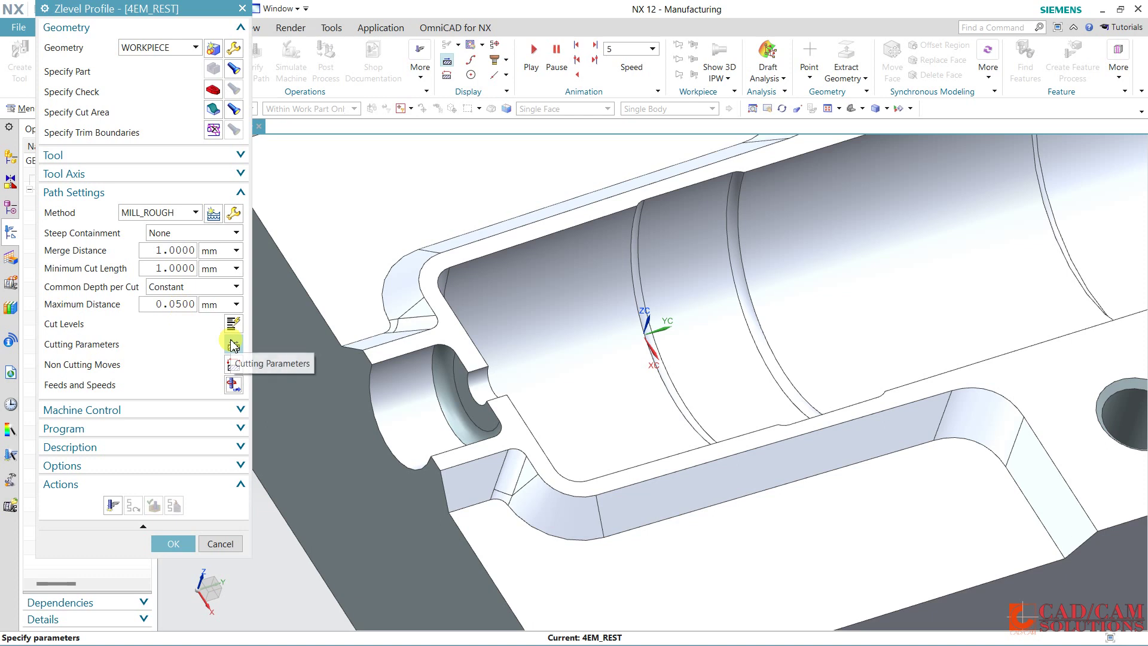
- Set part side stock 0.08 and intol 0.01, then generate and accept the 4EM_REST toolpath
middle_click(230, 339)
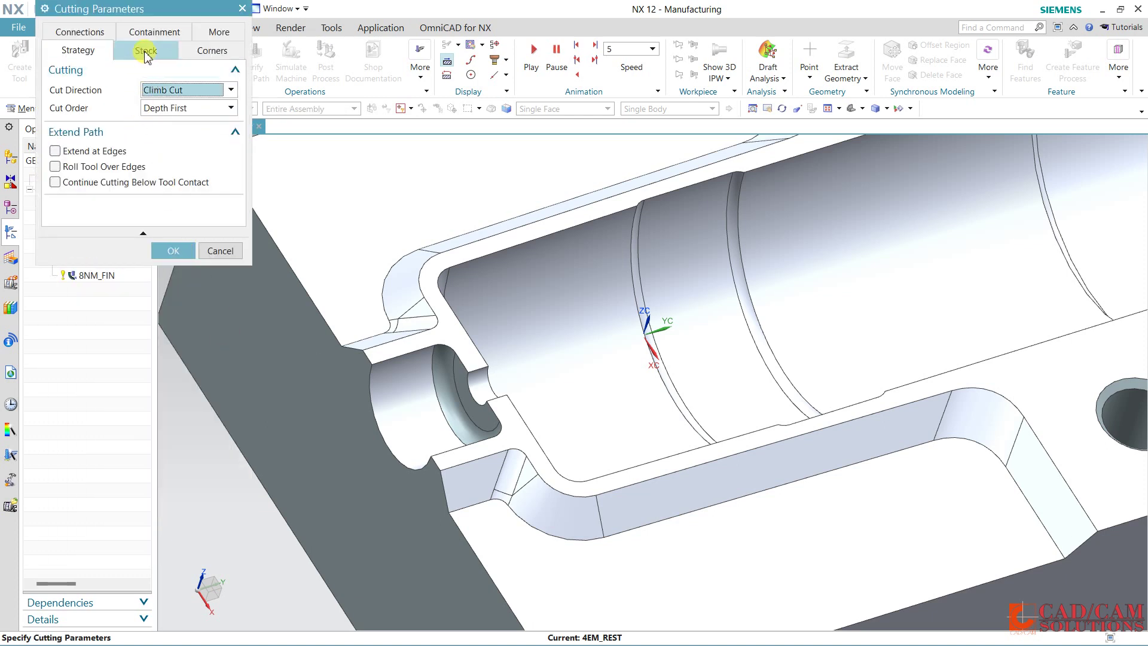
click(146, 49)
drag(181, 105, 214, 107)
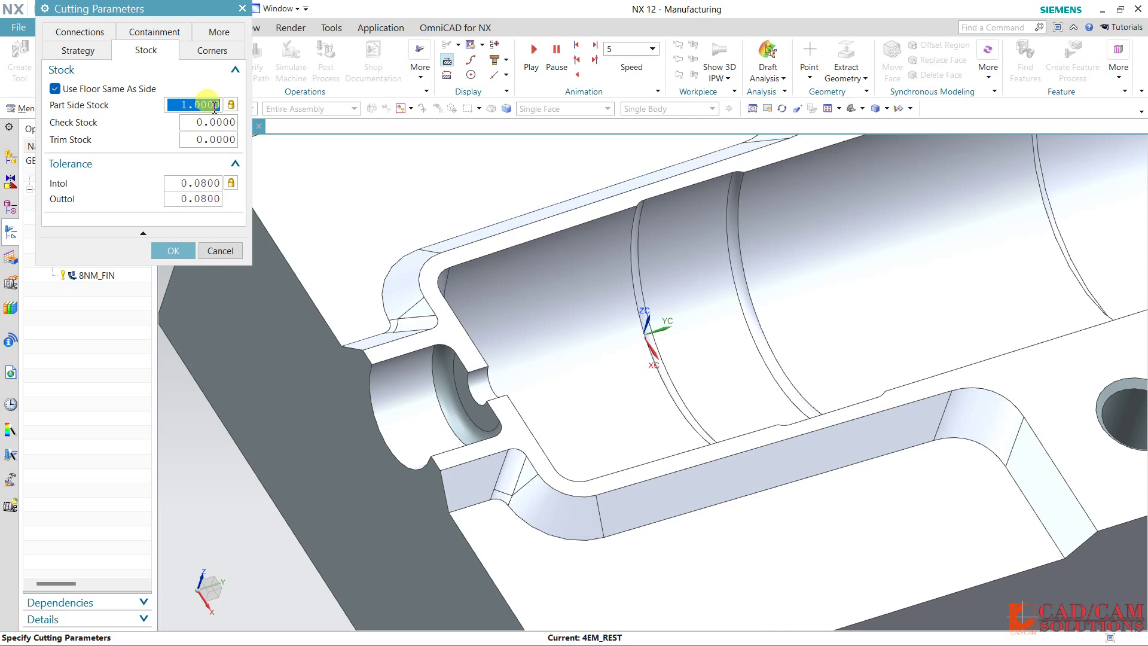
text(0.08)
double_click(215, 107)
click(164, 252)
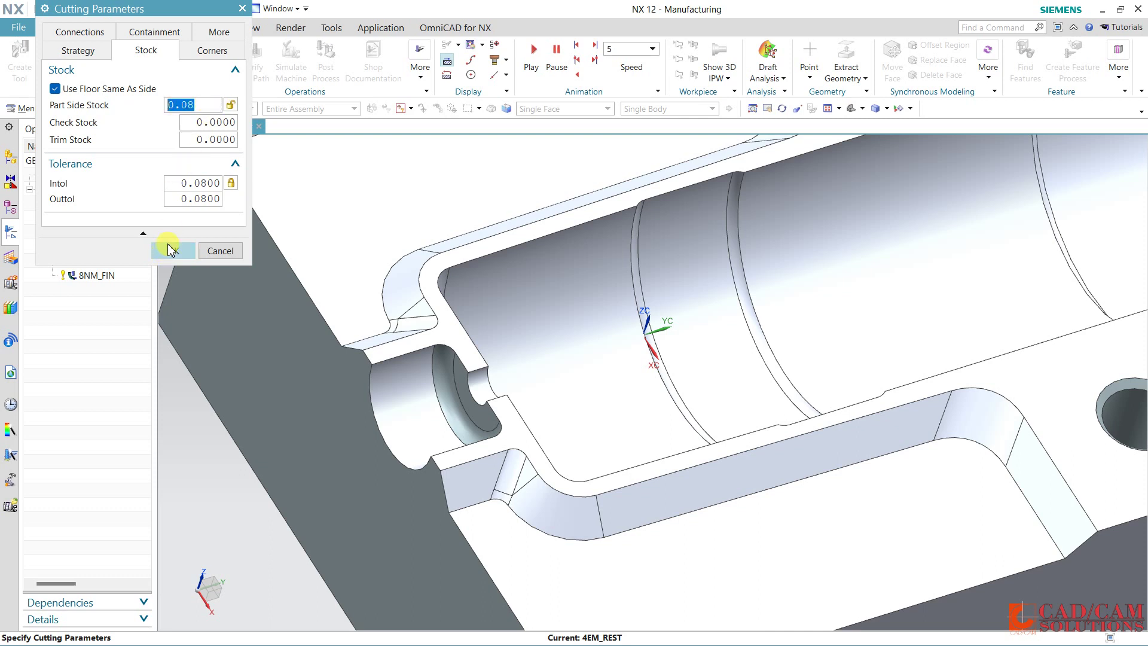
drag(200, 184, 206, 186)
text(0.0100)
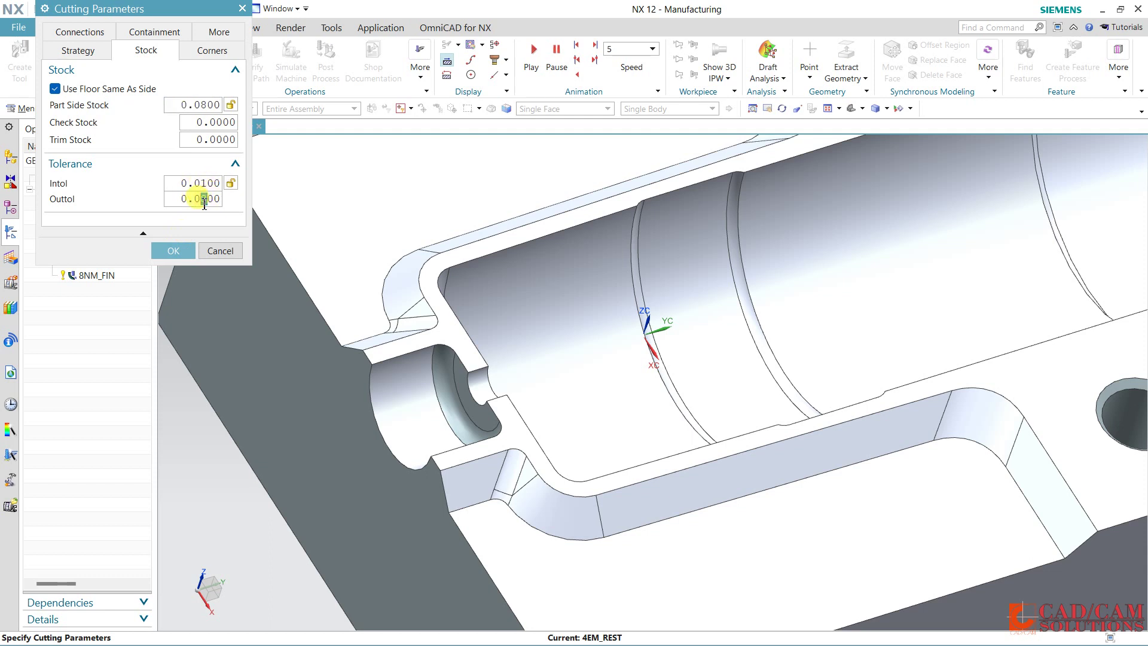
click(160, 250)
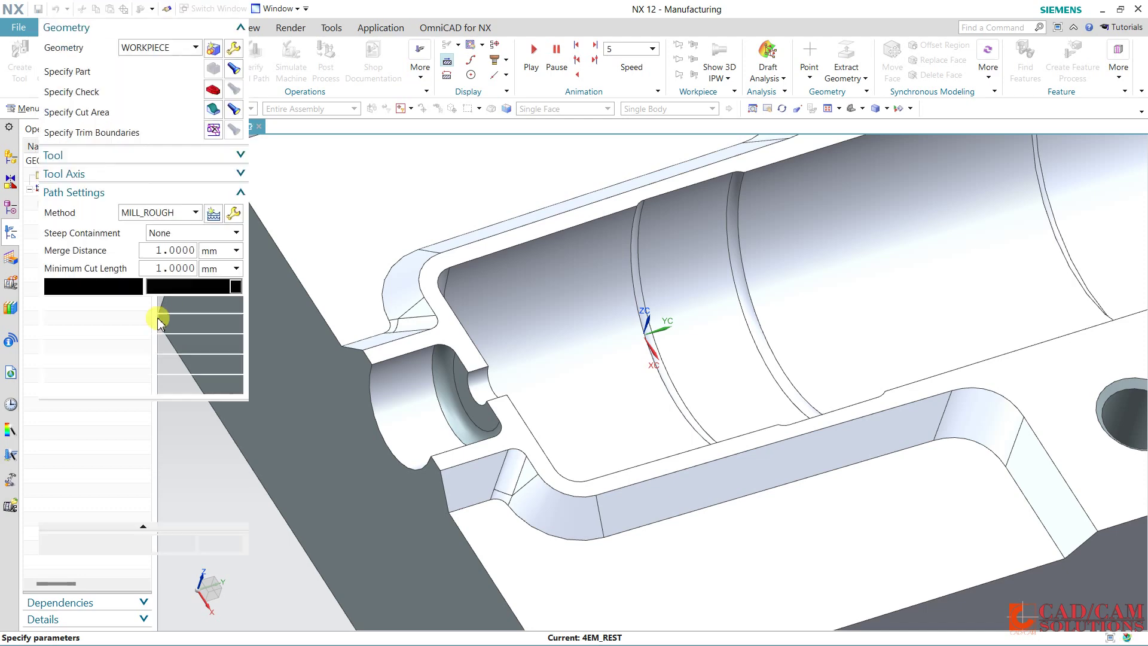
click(112, 505)
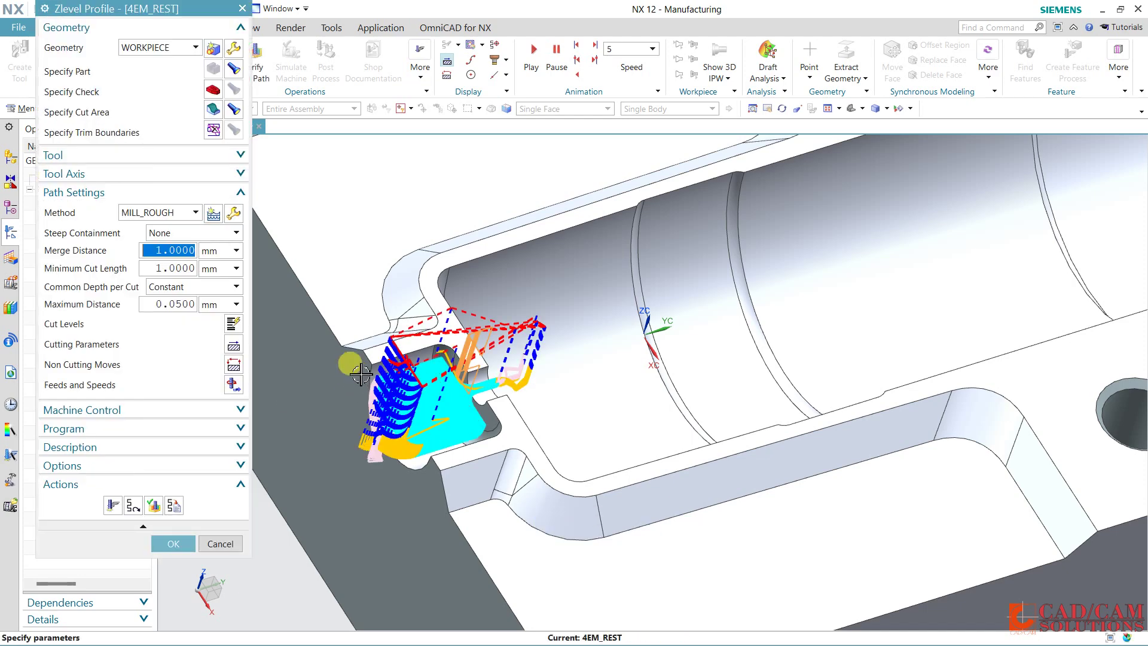
click(164, 543)
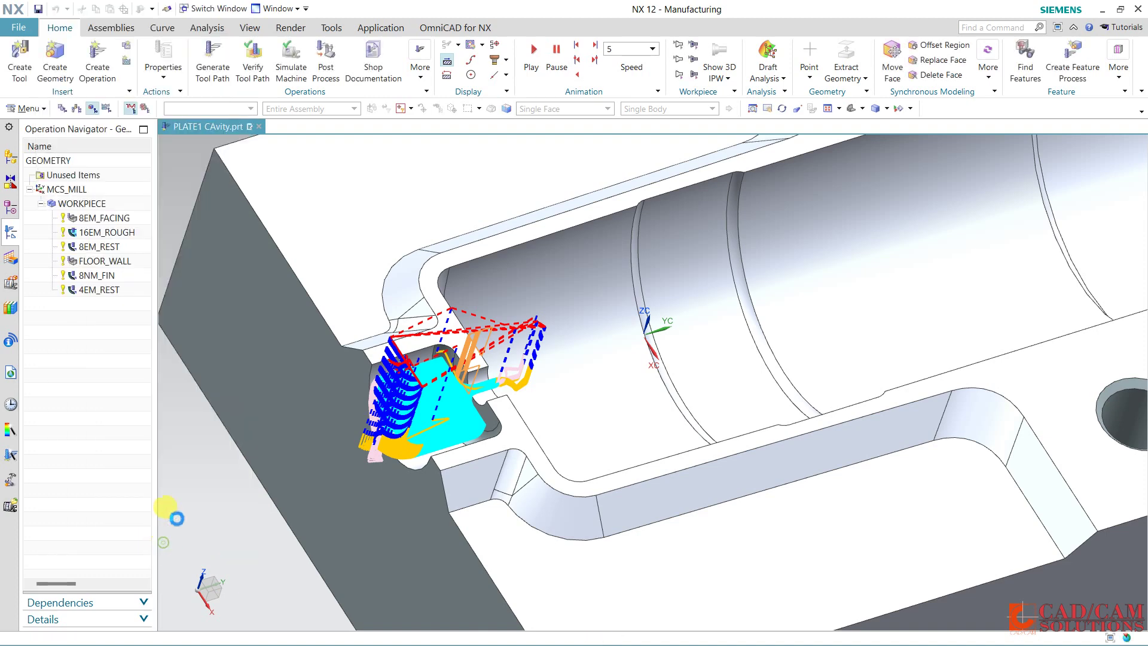
- Copy 4EM_REST and paste it inside WORKPIECE as 4EM_REST_COPY
right_click(103, 296)
click(134, 333)
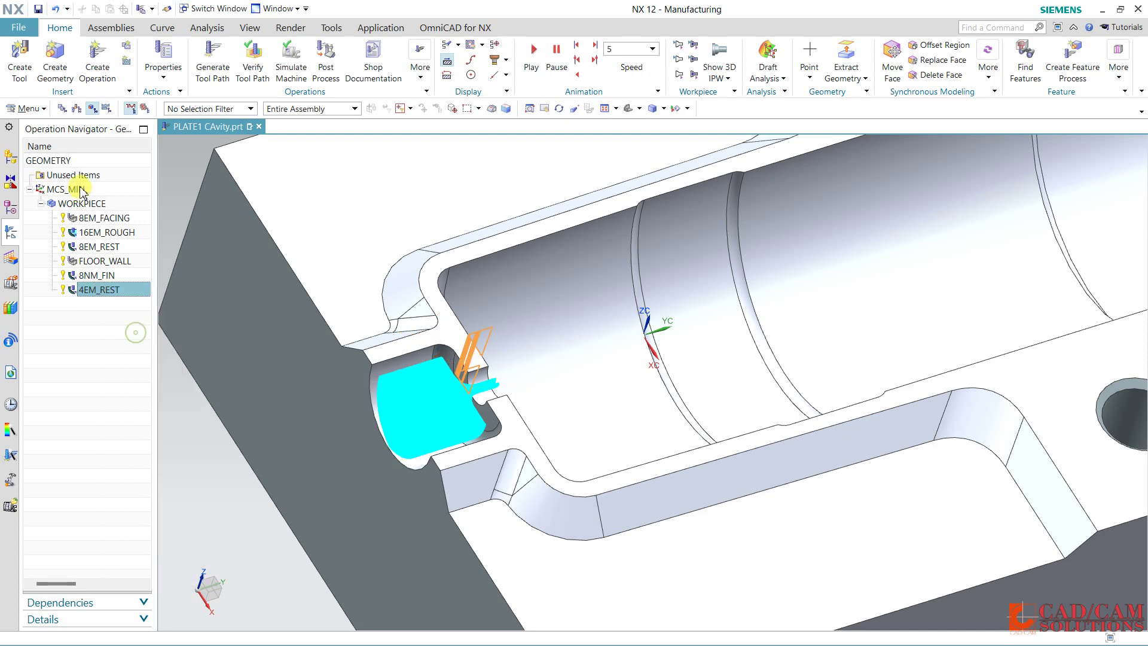
click(84, 203)
right_click(84, 203)
click(119, 268)
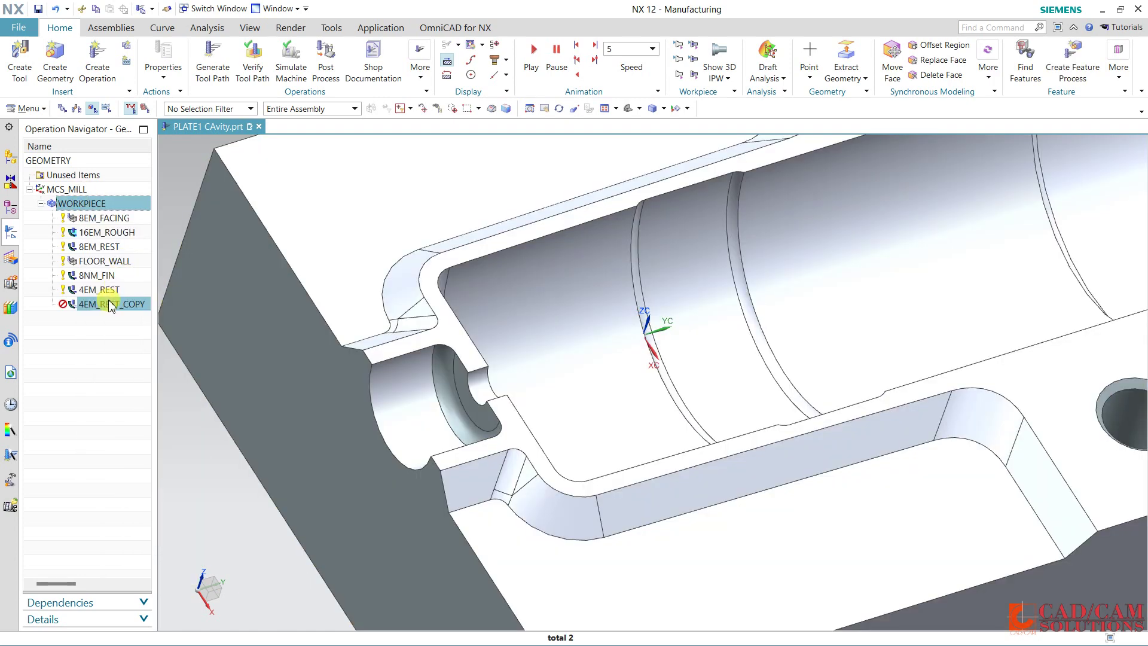
- Open 4EM_REST_COPY's Z-level profile settings for editing
right_click(104, 305)
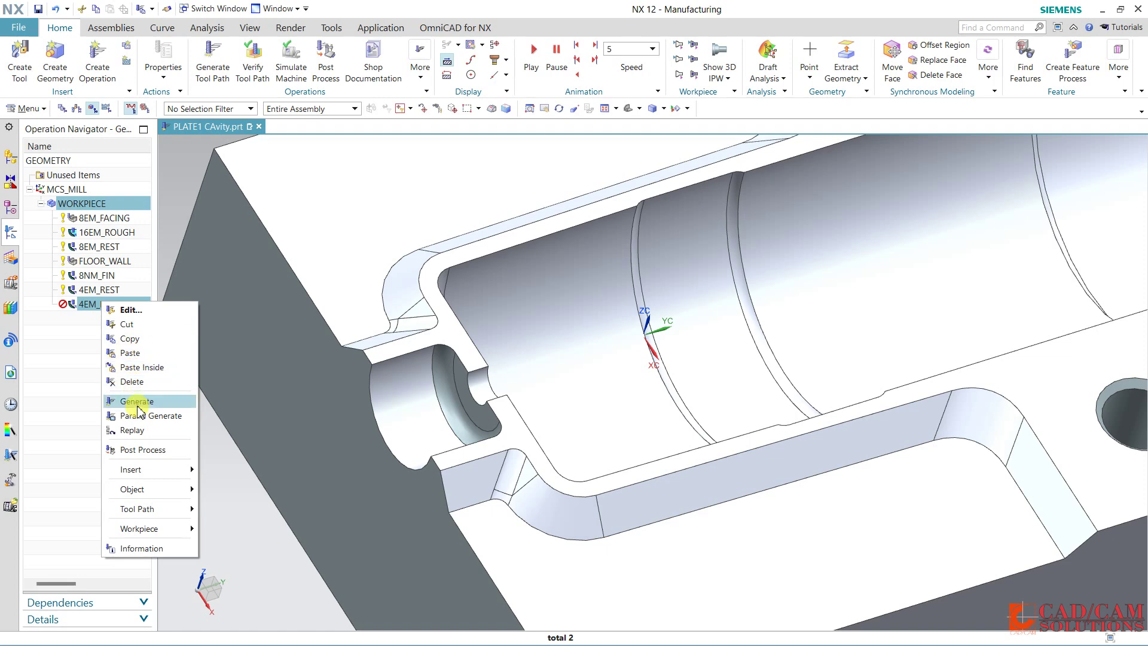
click(130, 310)
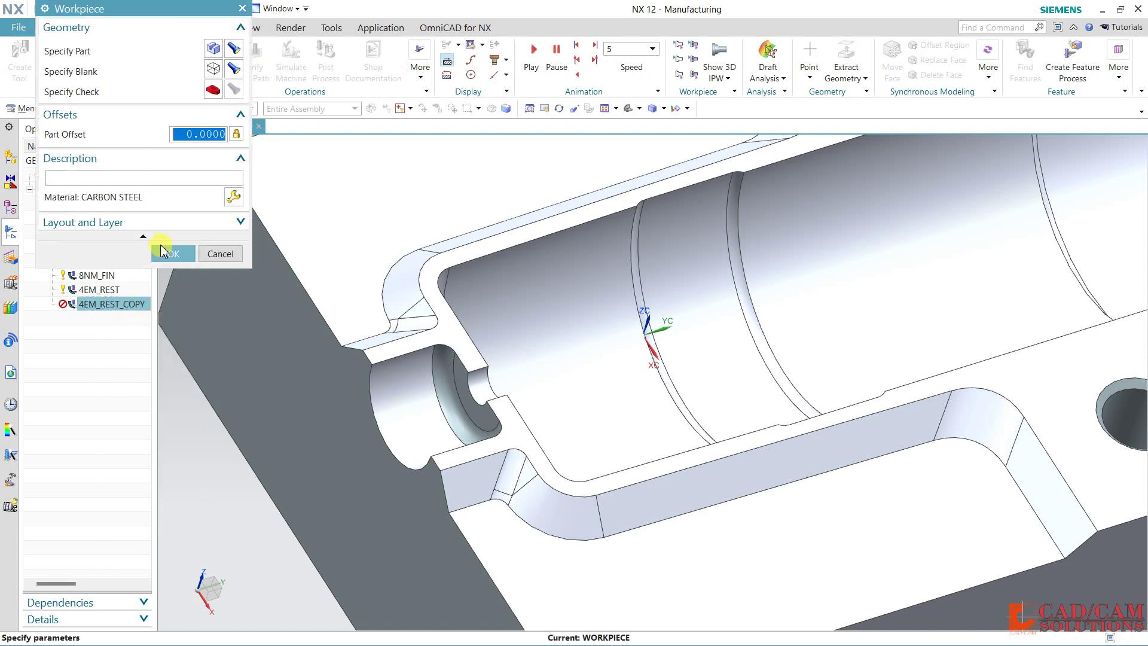
click(220, 254)
double_click(127, 345)
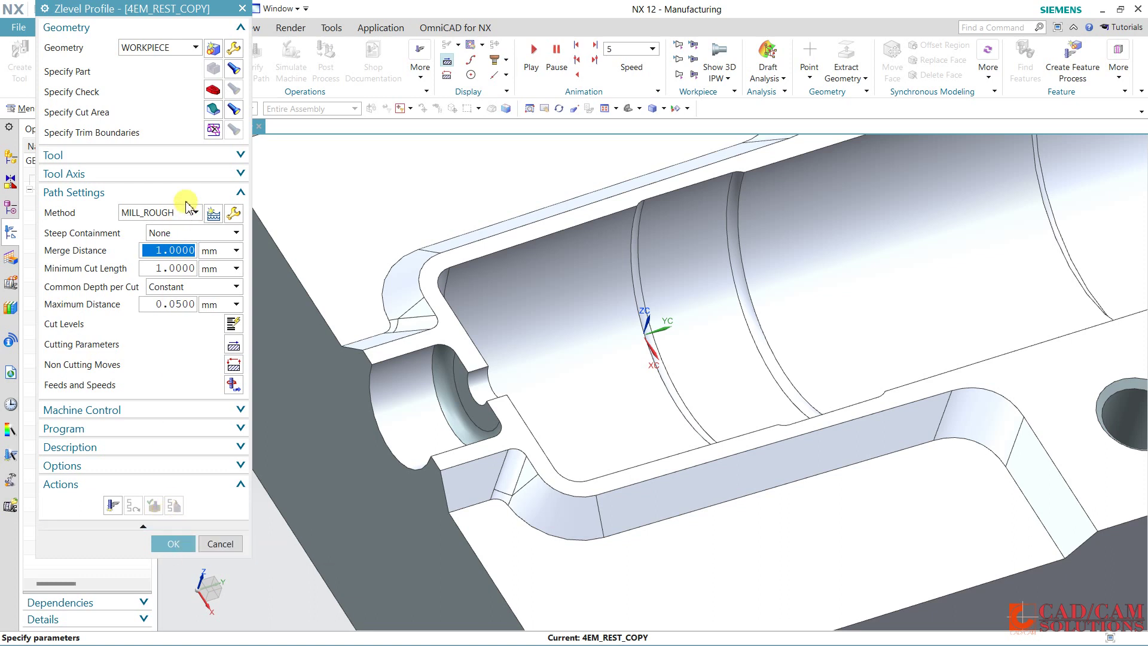
- Switch 4EM_REST_COPY's cutting tool to 4BM
click(233, 111)
click(157, 155)
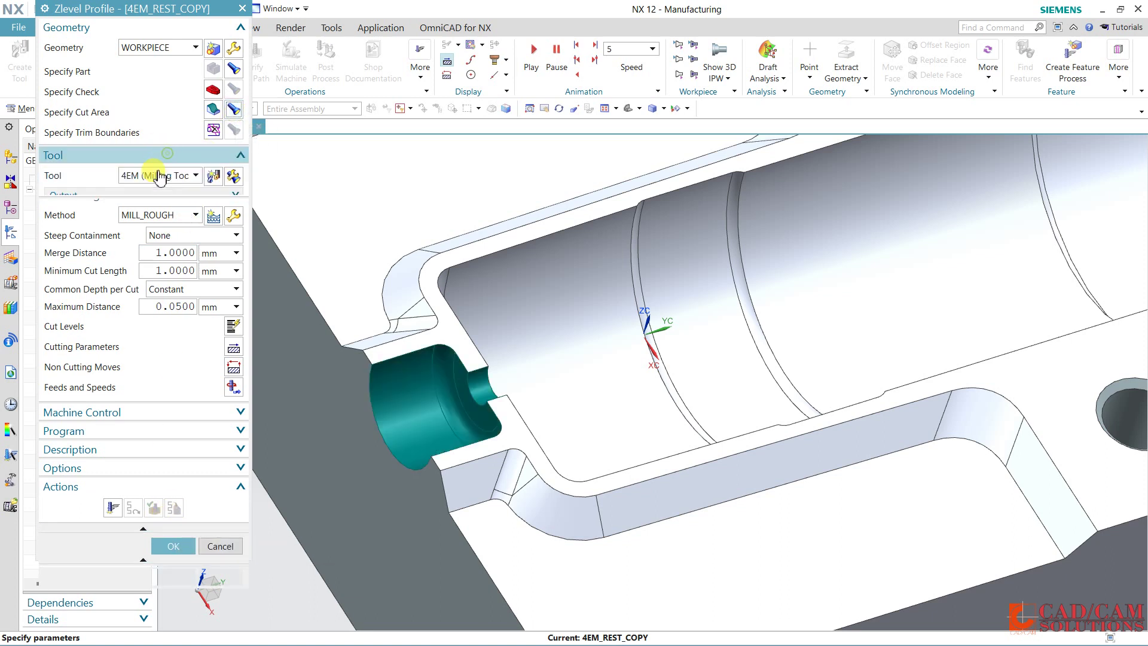
click(156, 175)
click(157, 217)
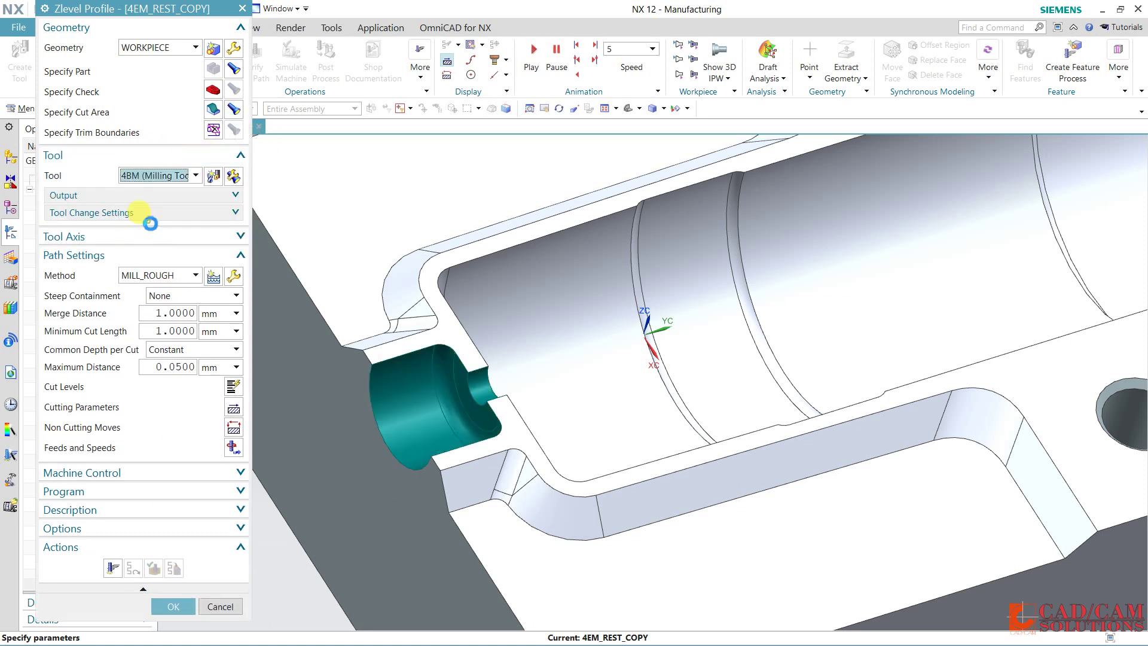
middle_click(156, 203)
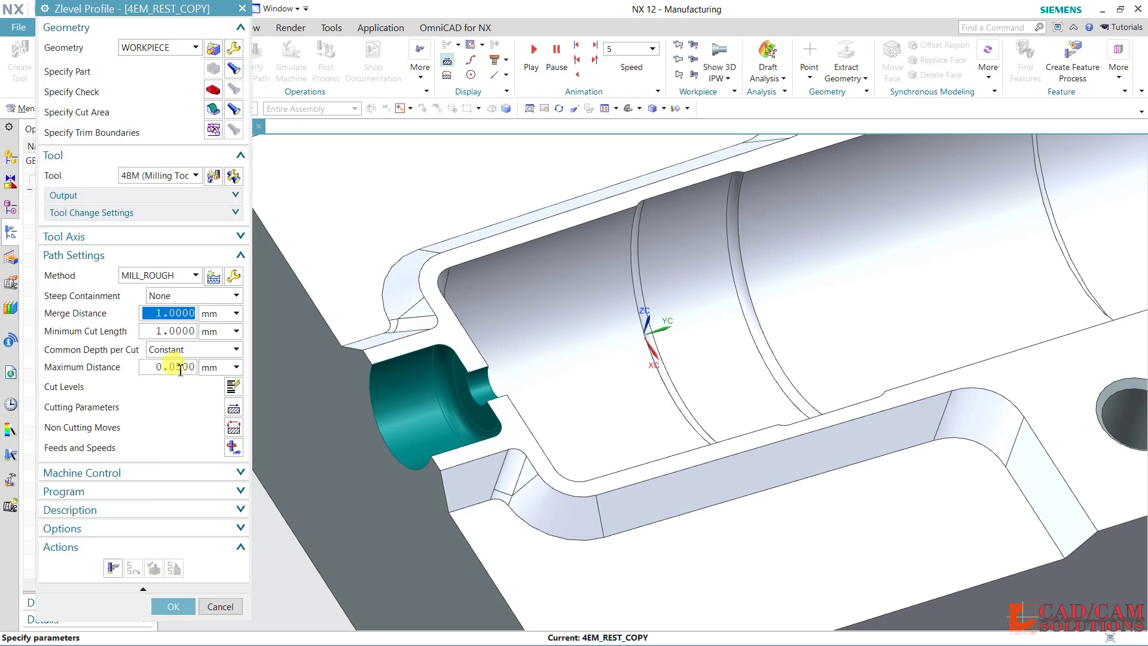
- Set the part side stock to 0 in Cutting Parameters
middle_click(228, 390)
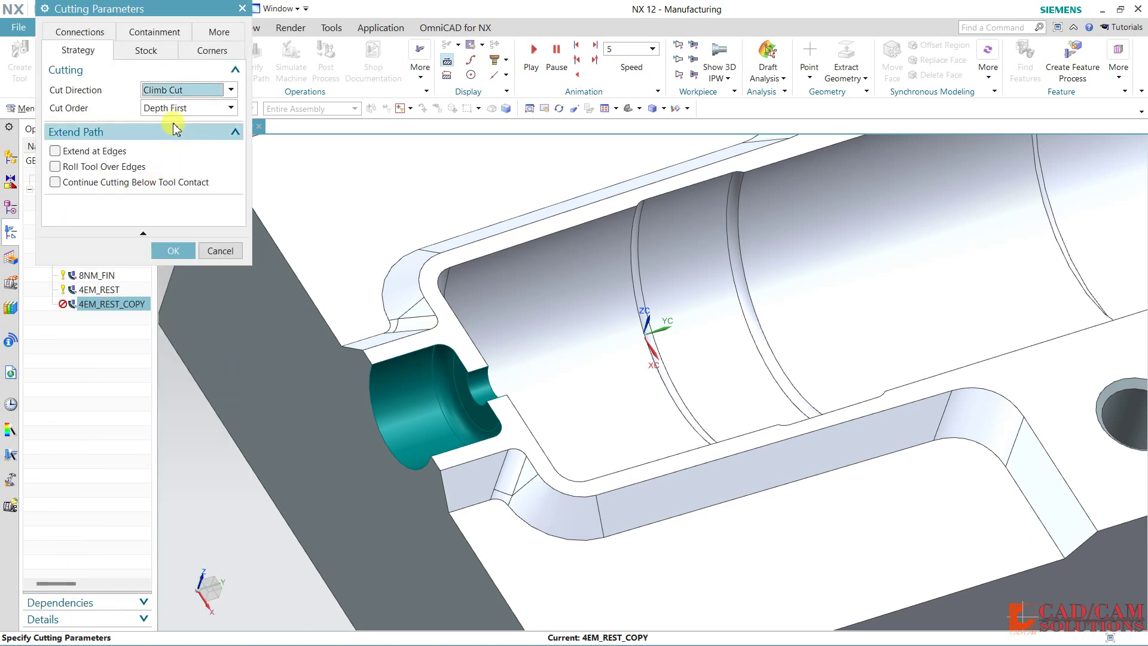
click(158, 50)
double_click(205, 106)
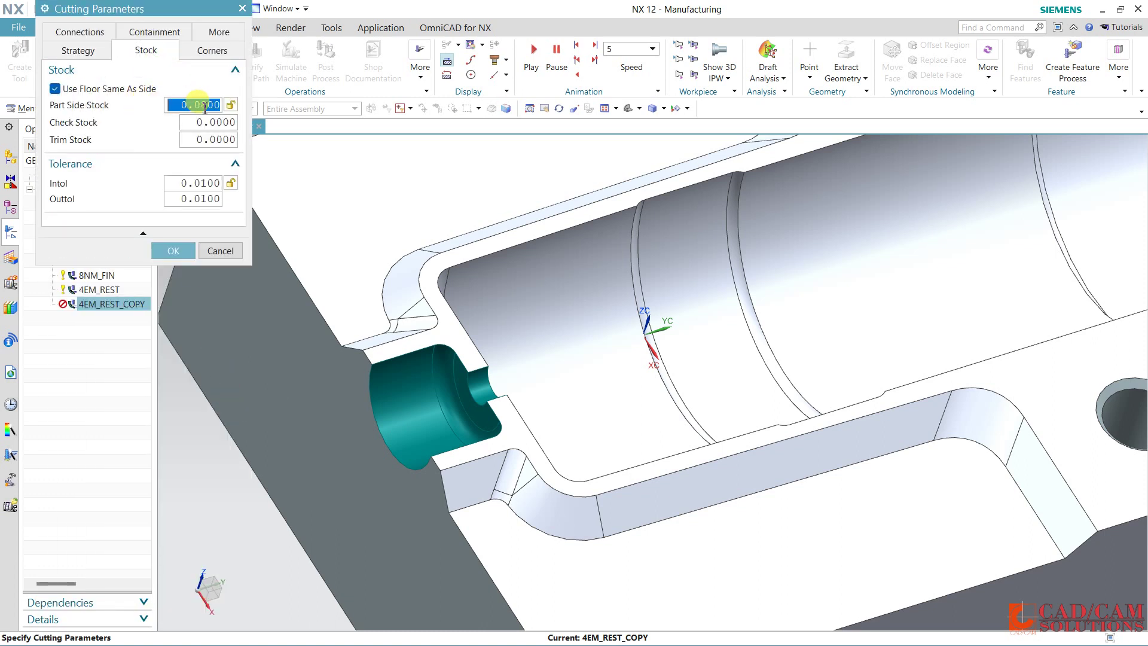
text(0.)
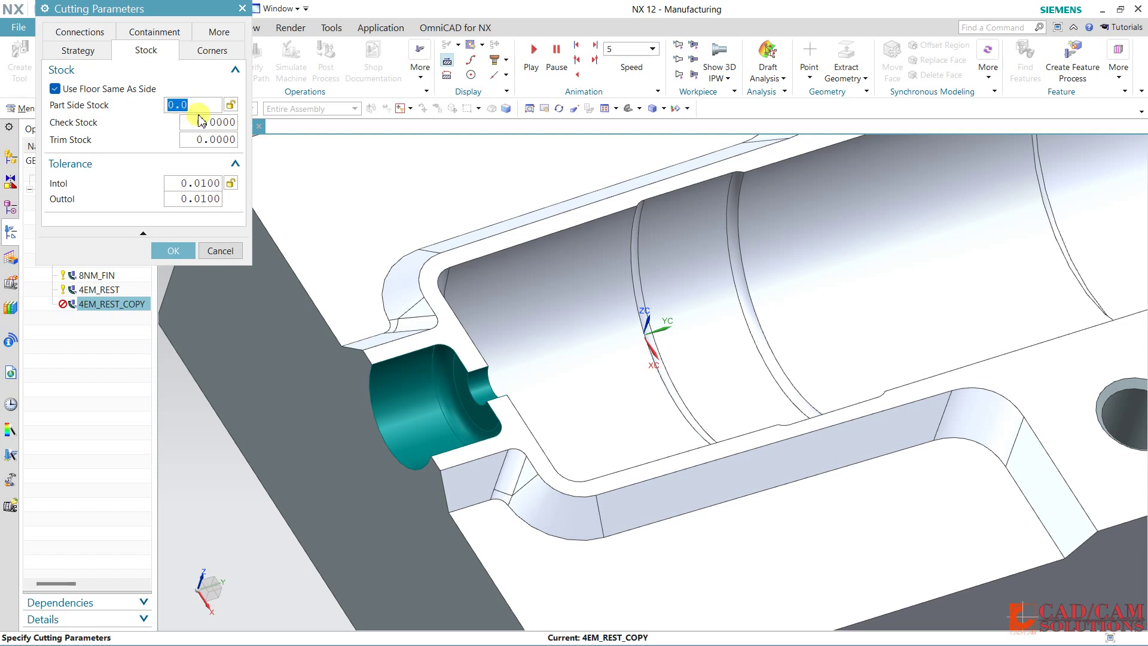
click(173, 251)
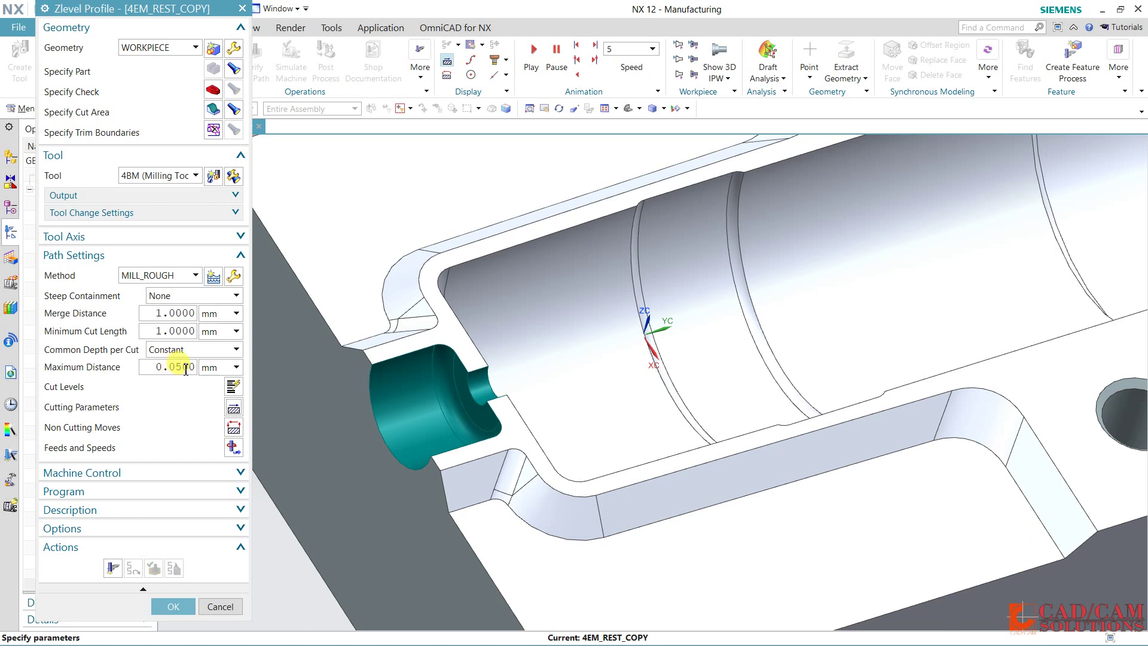
- Generate and accept the copy's toolpath, then select 4EM_REST
click(112, 568)
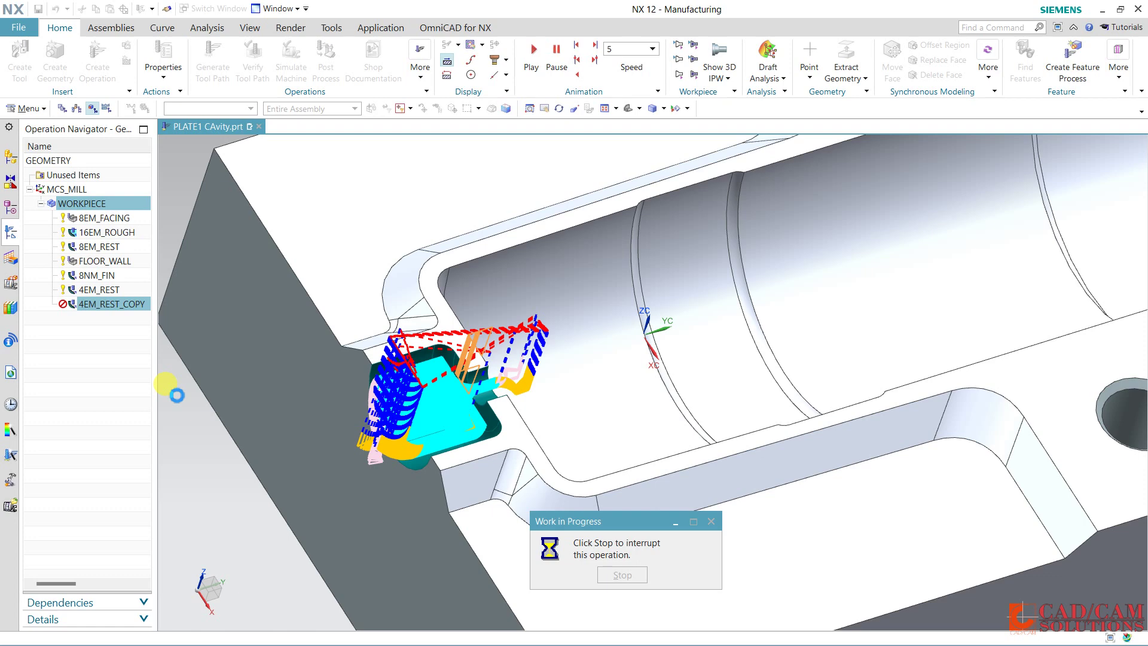
click(162, 605)
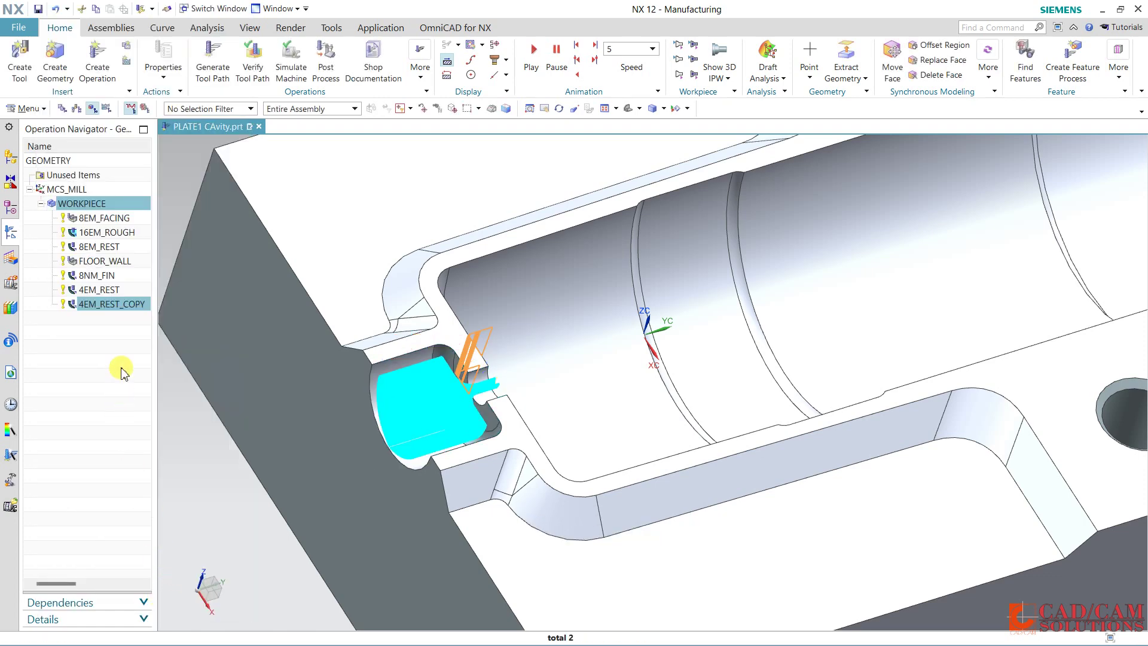
click(117, 291)
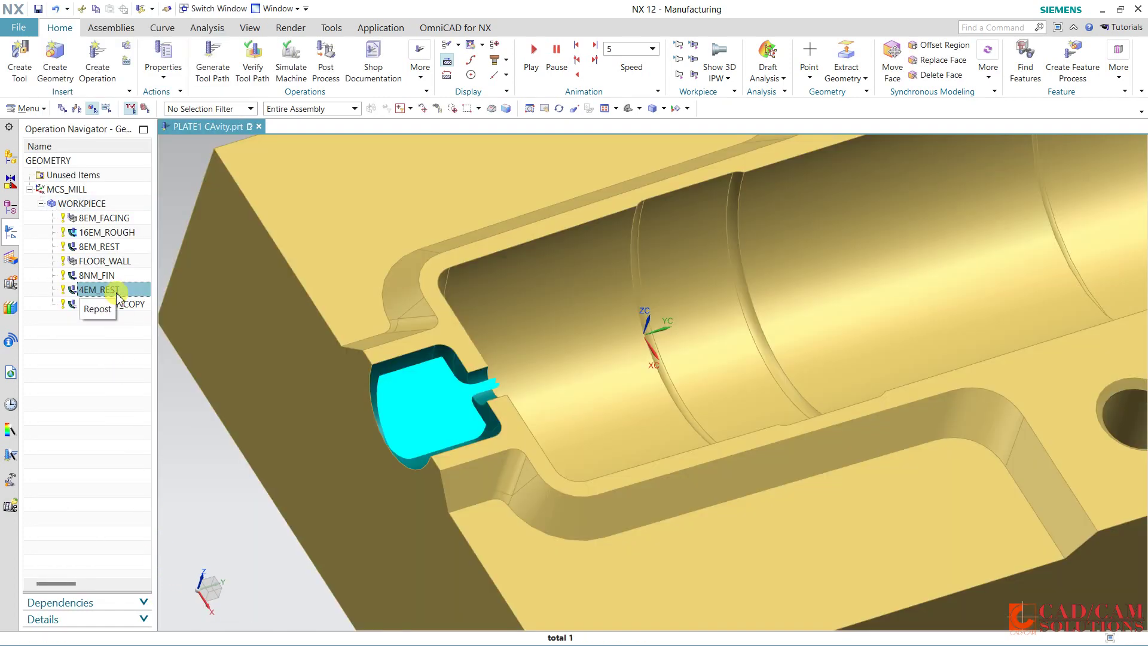
- Run a slowed 2D Dynamic material-removal check of 4EM_REST and 4EM_REST_COPY
ctrl+click(119, 304)
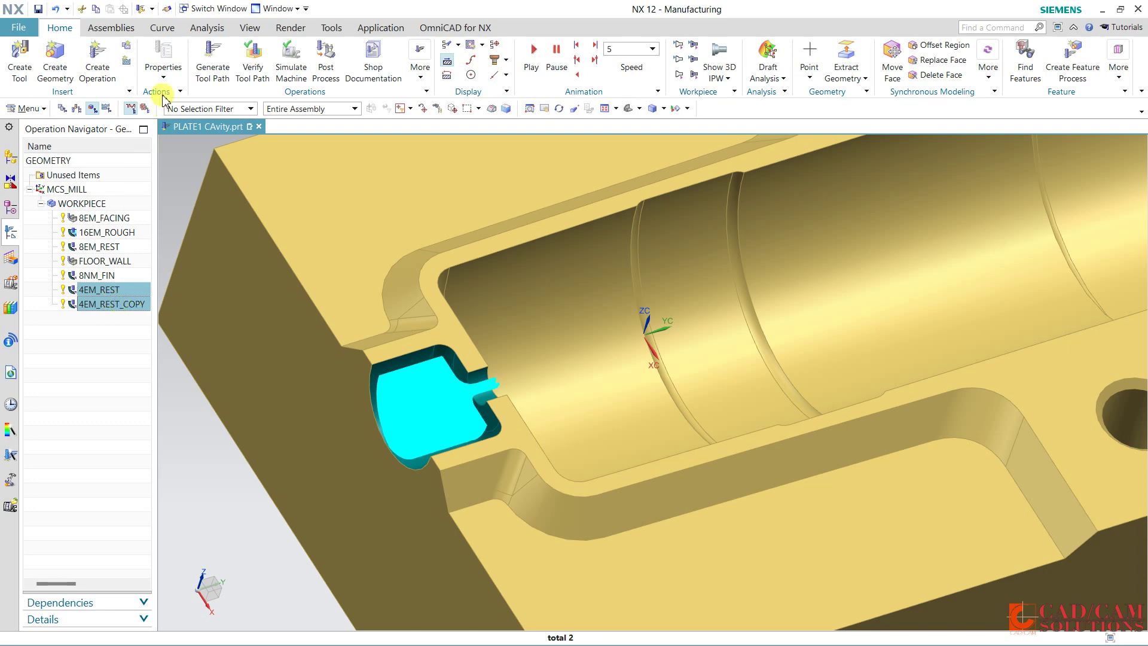
click(253, 63)
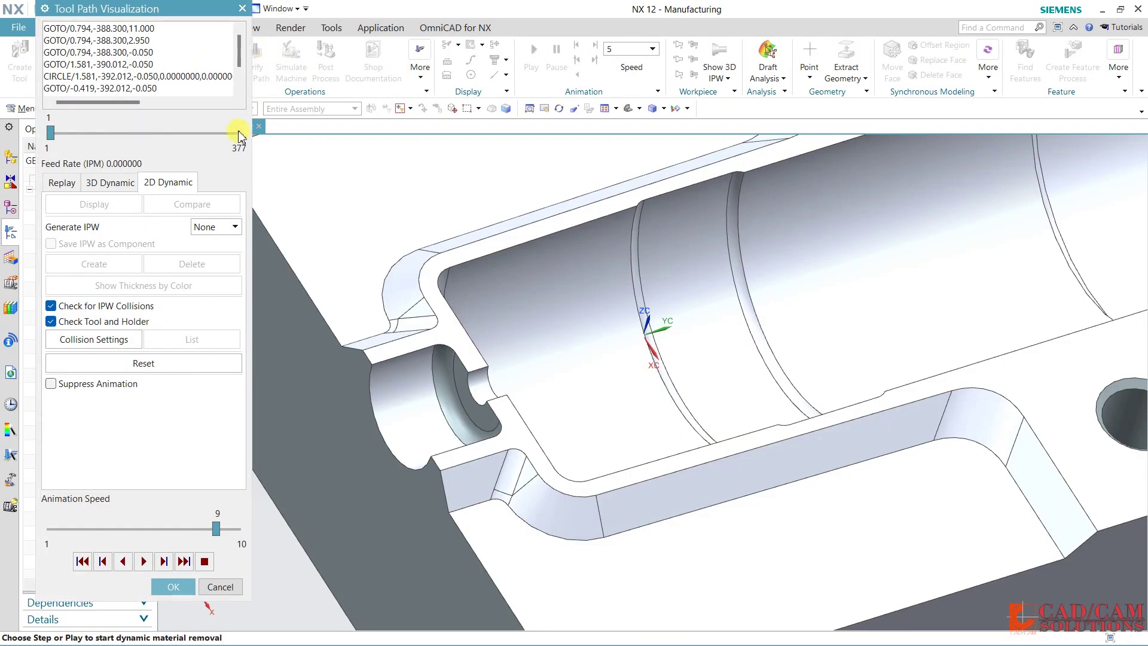
click(157, 529)
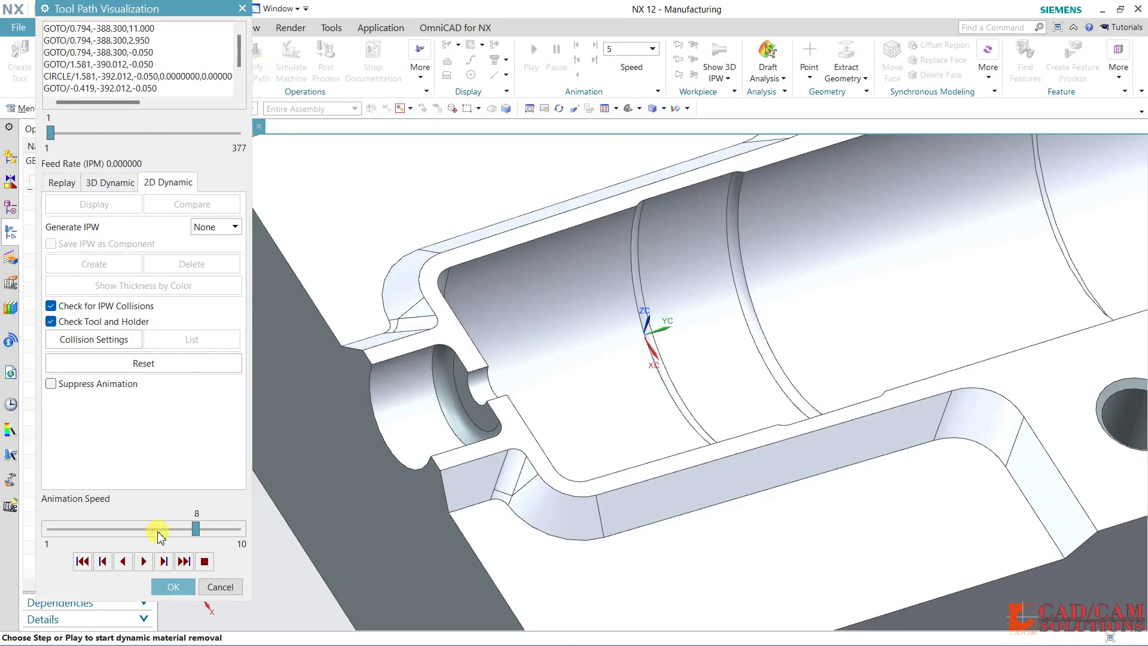
click(143, 561)
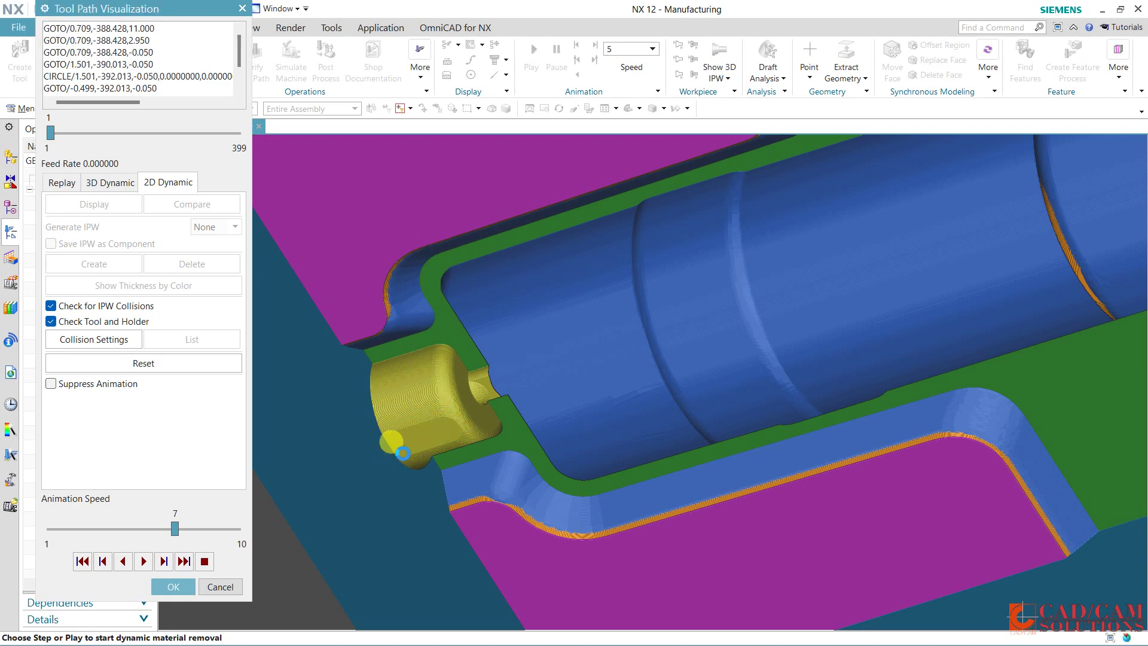
click(174, 586)
- Enable Cut Between Levels in 4EM_REST_COPY's Connections parameters, then regenerate and accept its toolpath
click(114, 305)
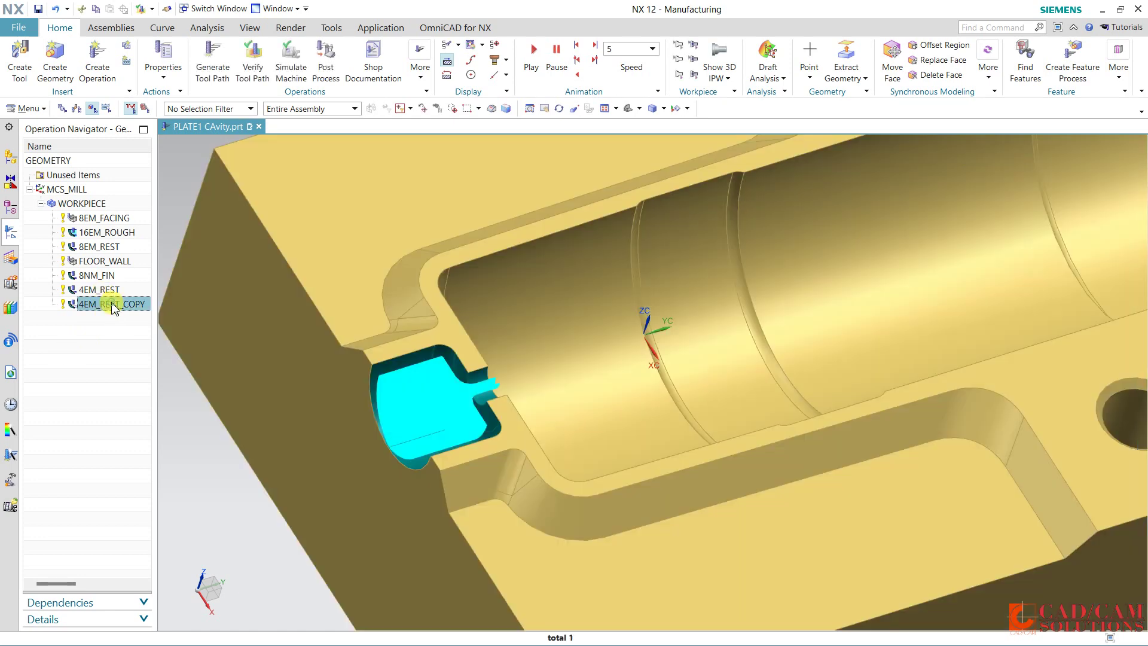
double_click(112, 305)
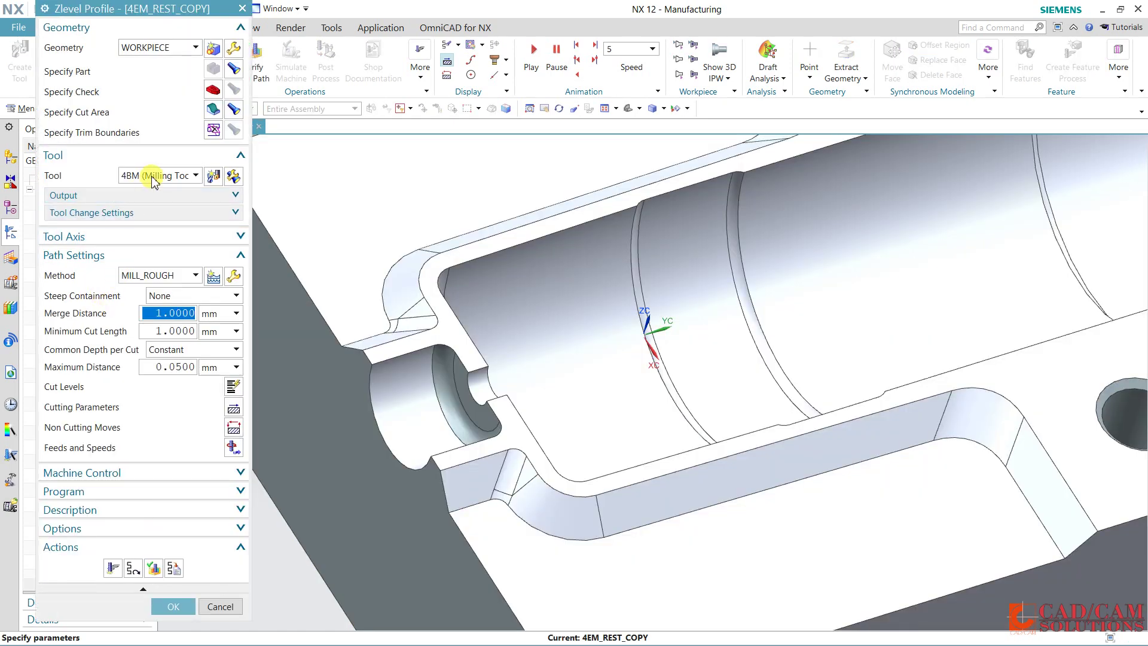
key(Escape)
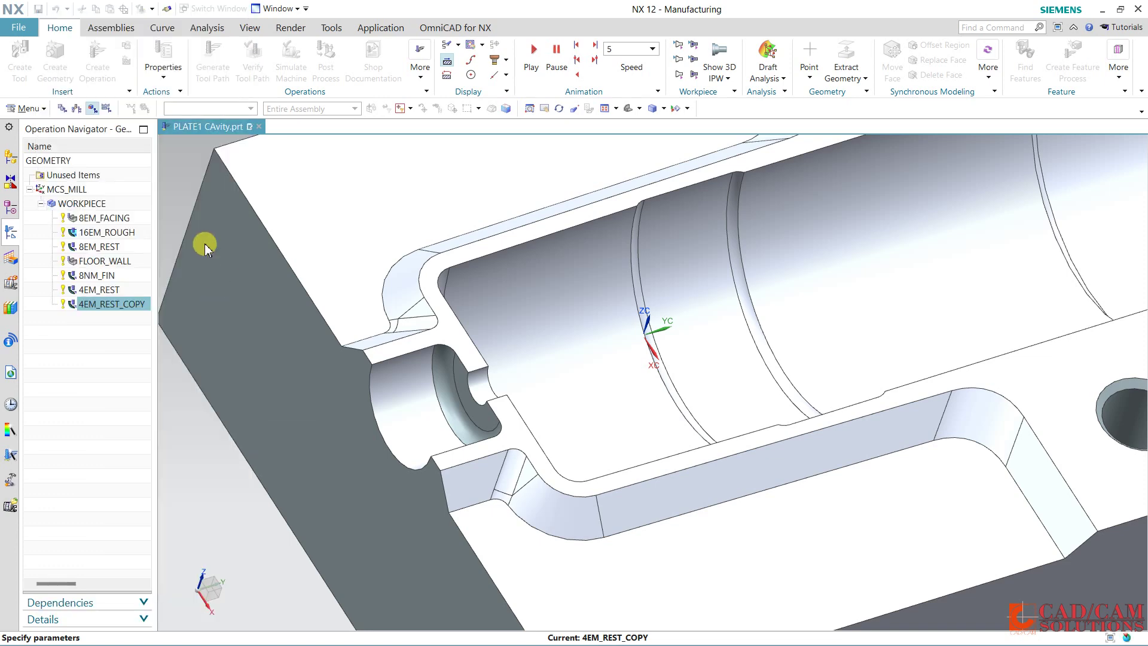
click(81, 33)
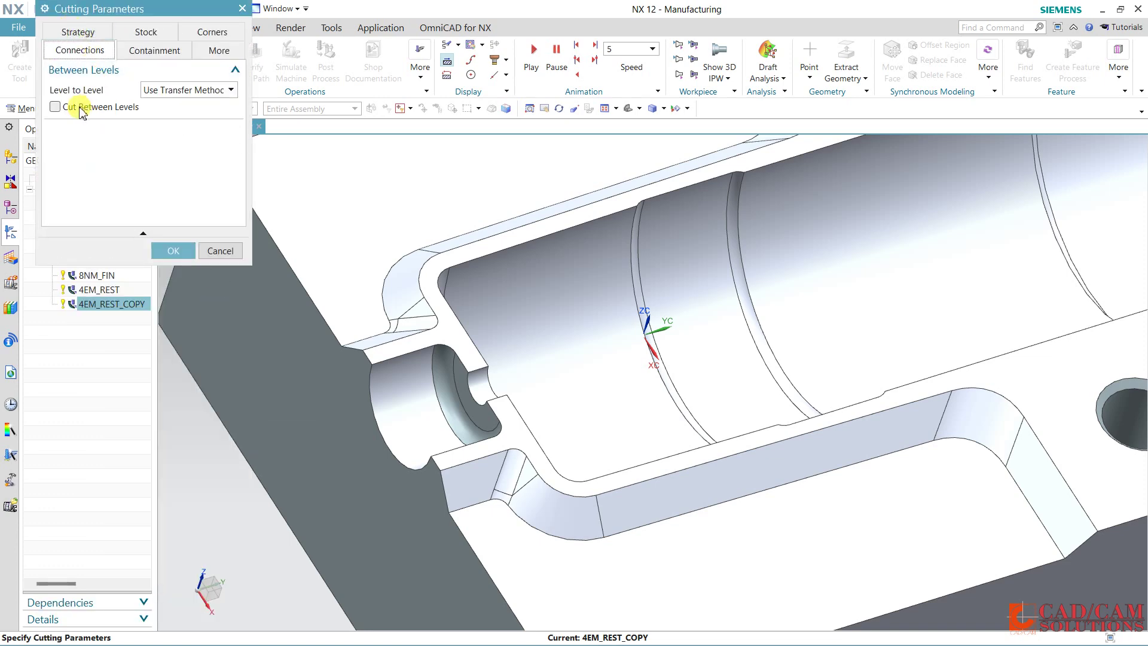
click(75, 107)
click(172, 251)
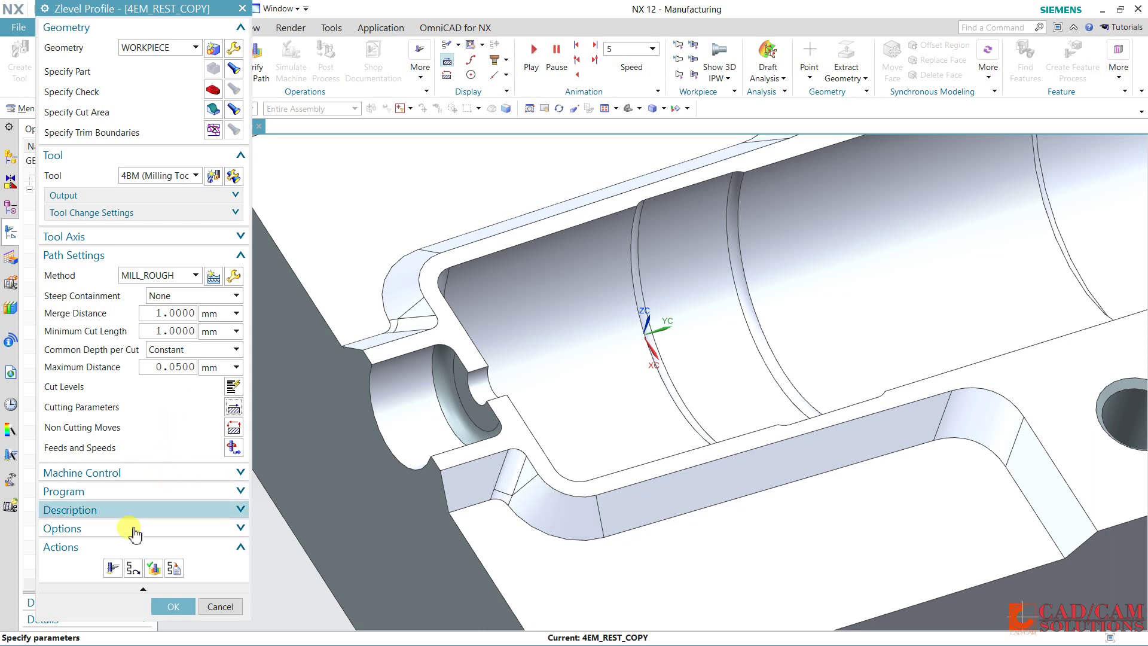
click(112, 568)
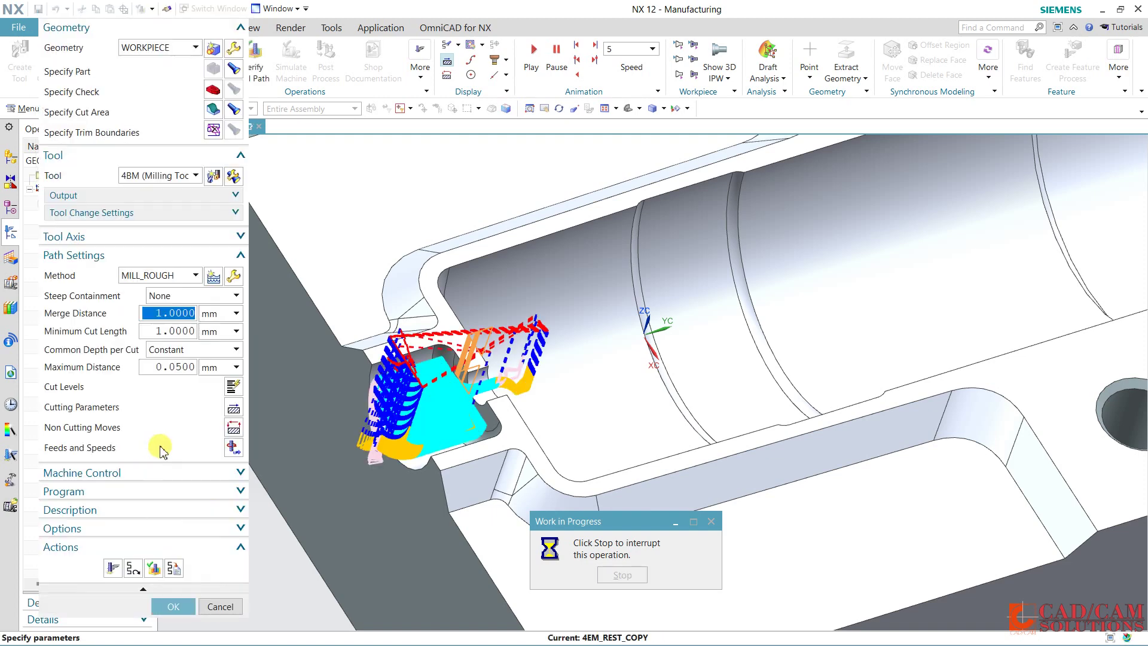
click(172, 606)
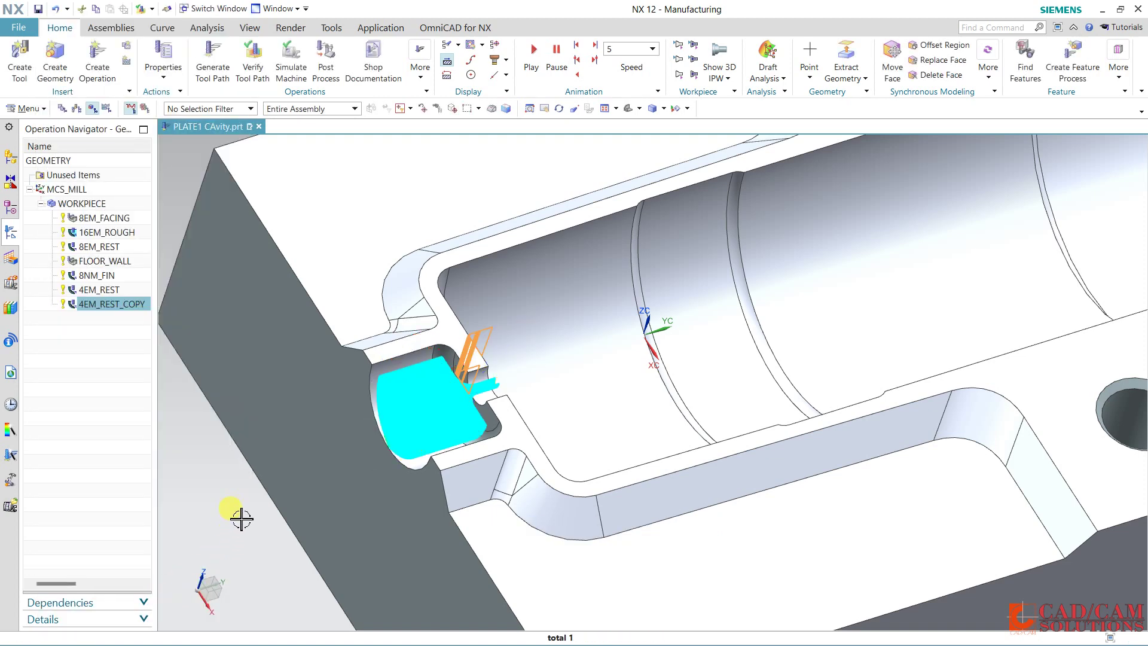
- Rename 4EM_REST_COPY to 4BM_FIN, then zoom out and rotate the plate view
right_click(119, 307)
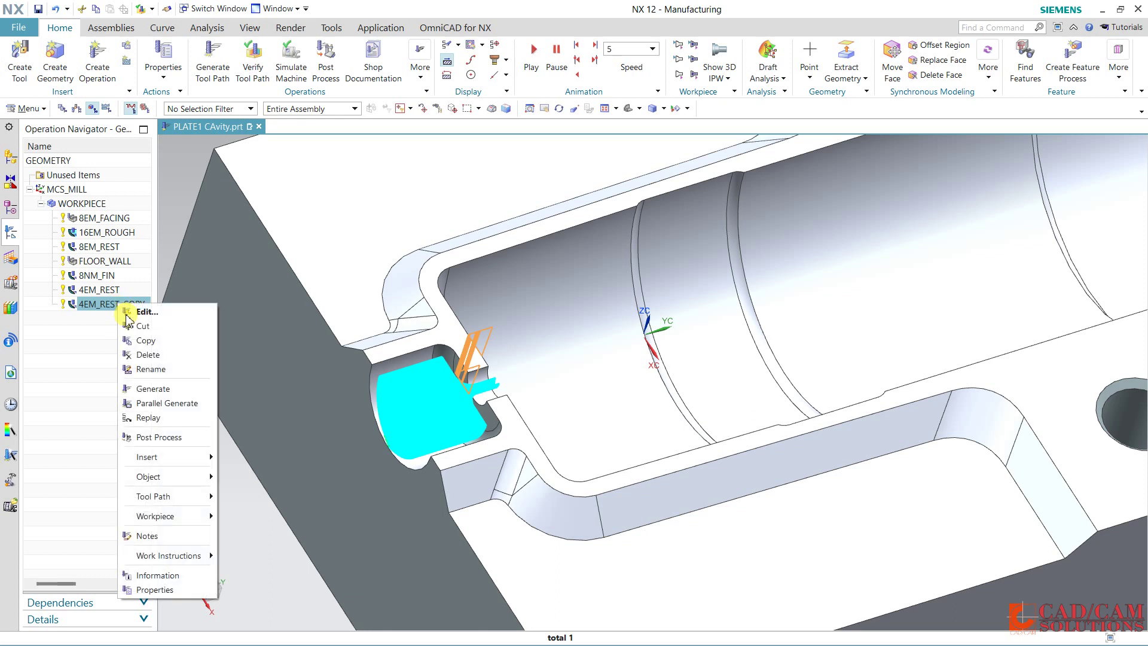
click(144, 371)
text(4BM_FIN)
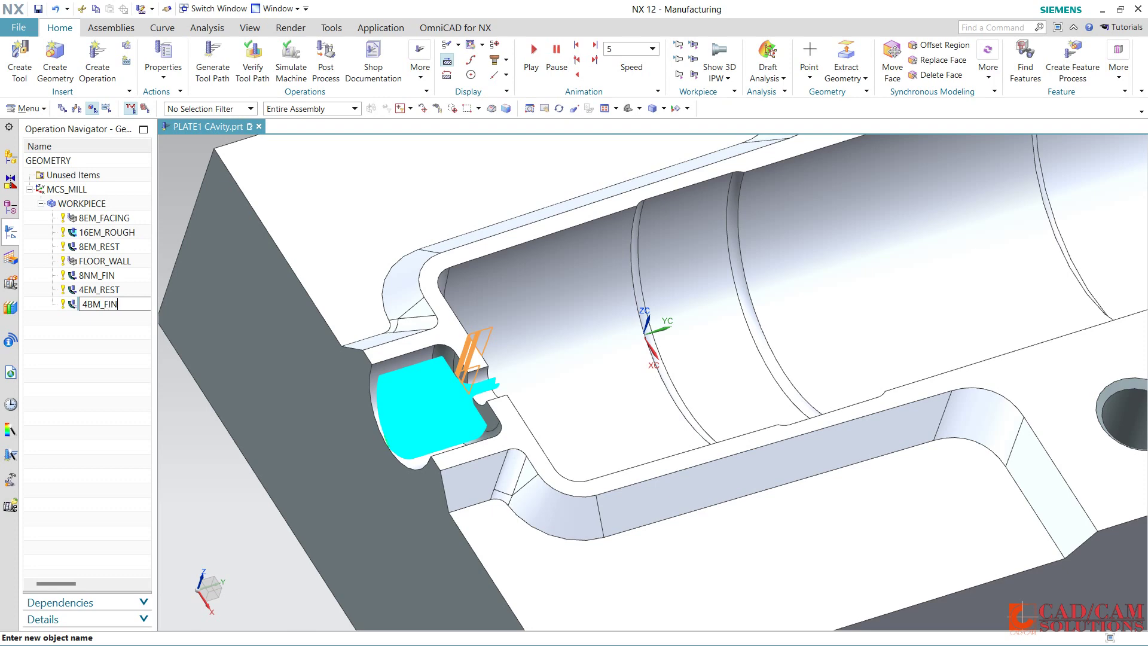
click(111, 361)
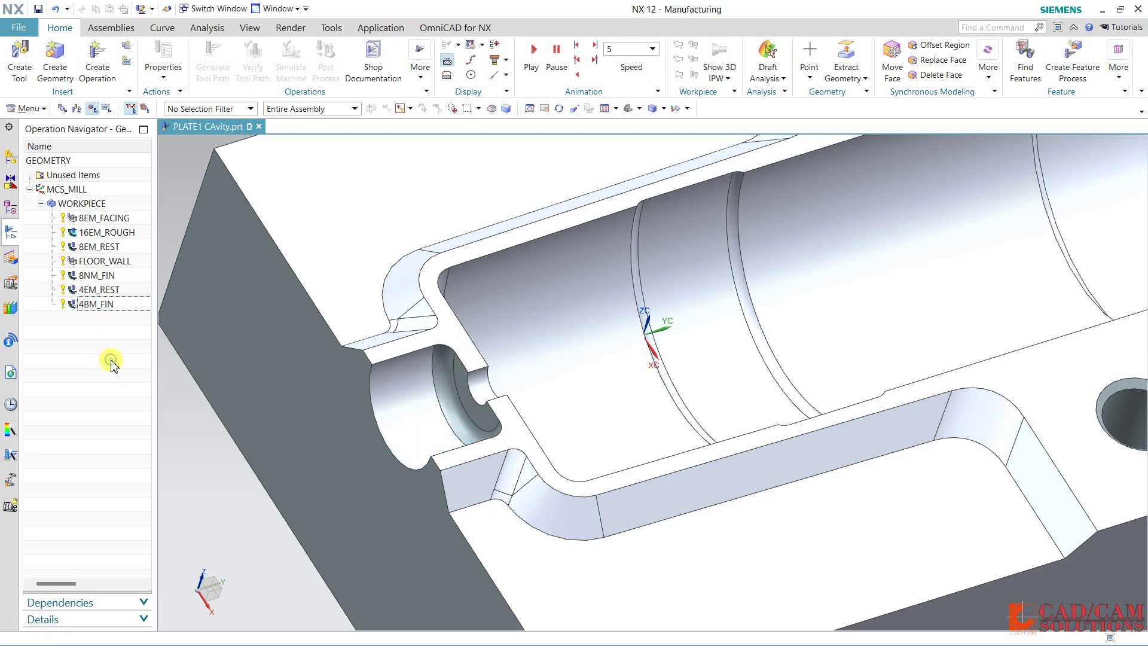
scroll(242, 401, down, 5)
mouse_move(415, 436)
middle_down()
mouse_move(360, 276)
mouse_move(275, 432)
middle_up()
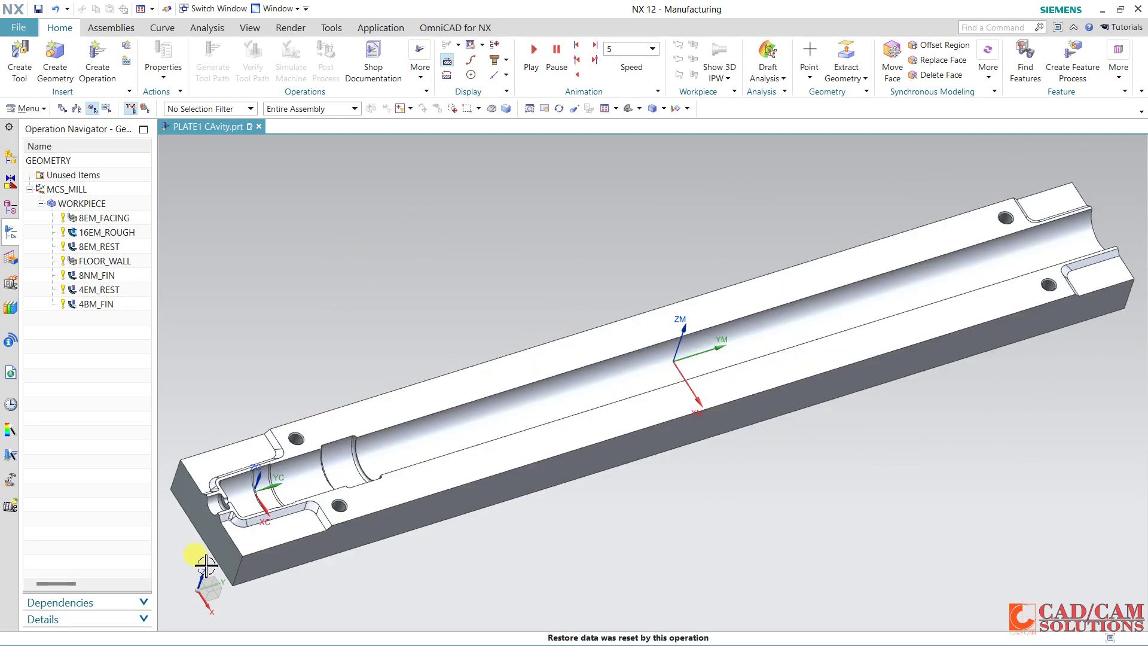